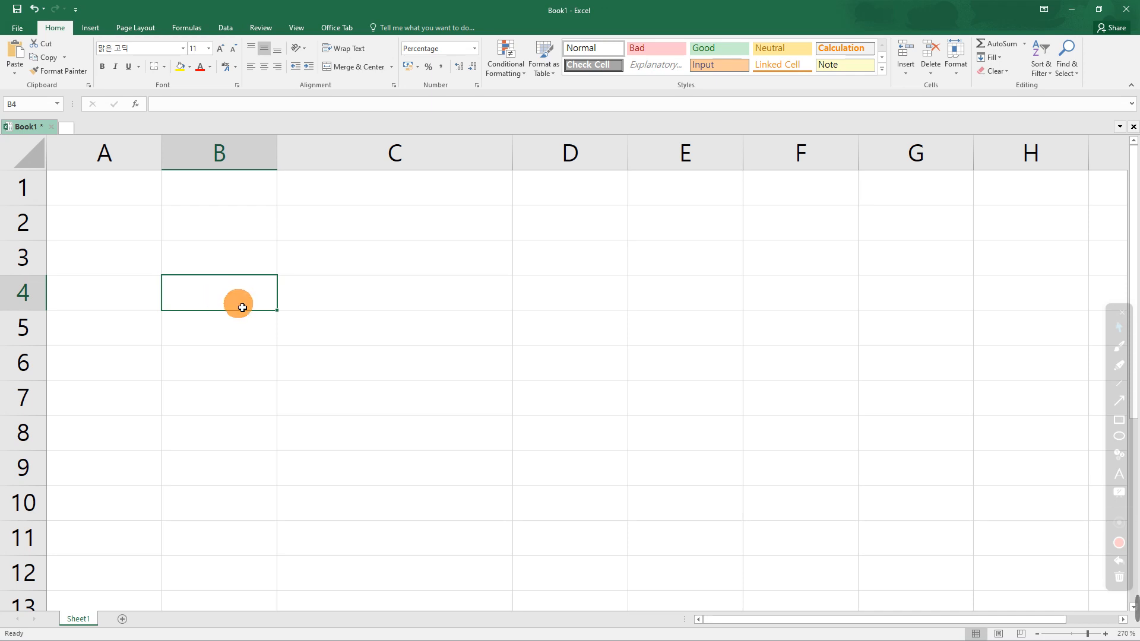
- Draw a red arrow from cell B3 to the number format setting and a rectangle around B3, and clear both annotations
click(1114, 402)
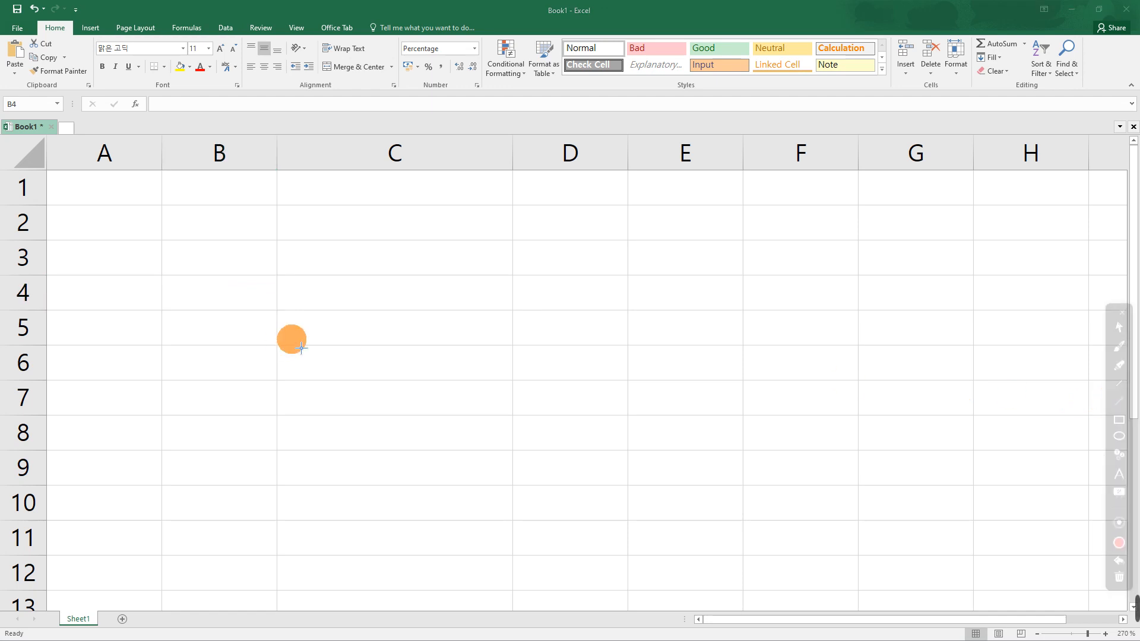
drag(247, 254, 433, 64)
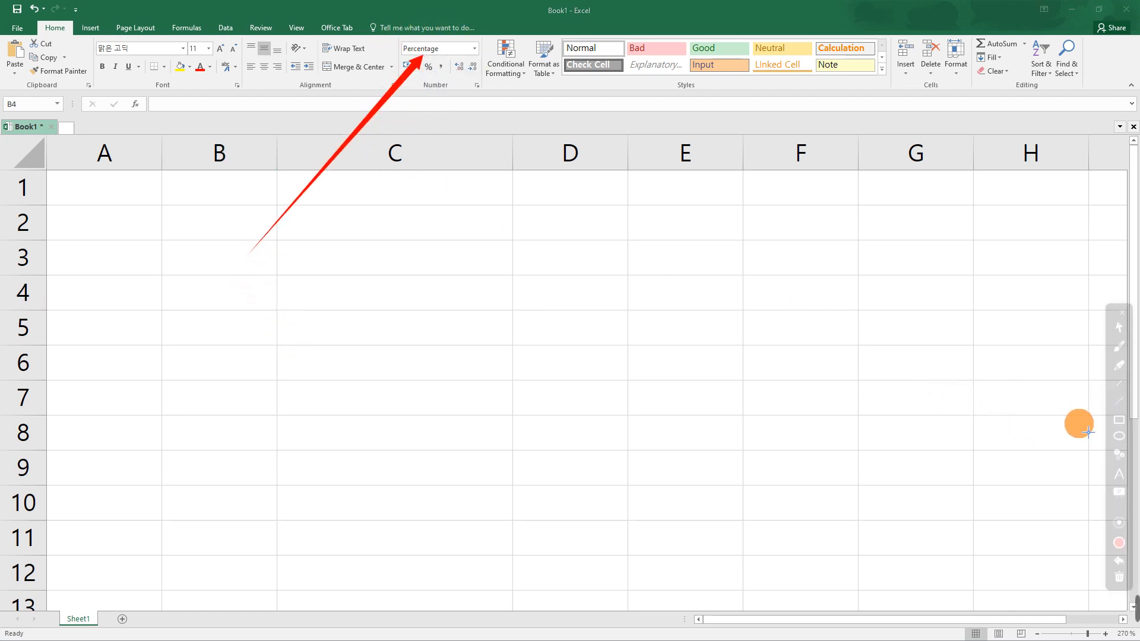
click(1119, 420)
mouse_move(153, 233)
mouse_down()
mouse_move(240, 247)
mouse_move(298, 290)
mouse_up()
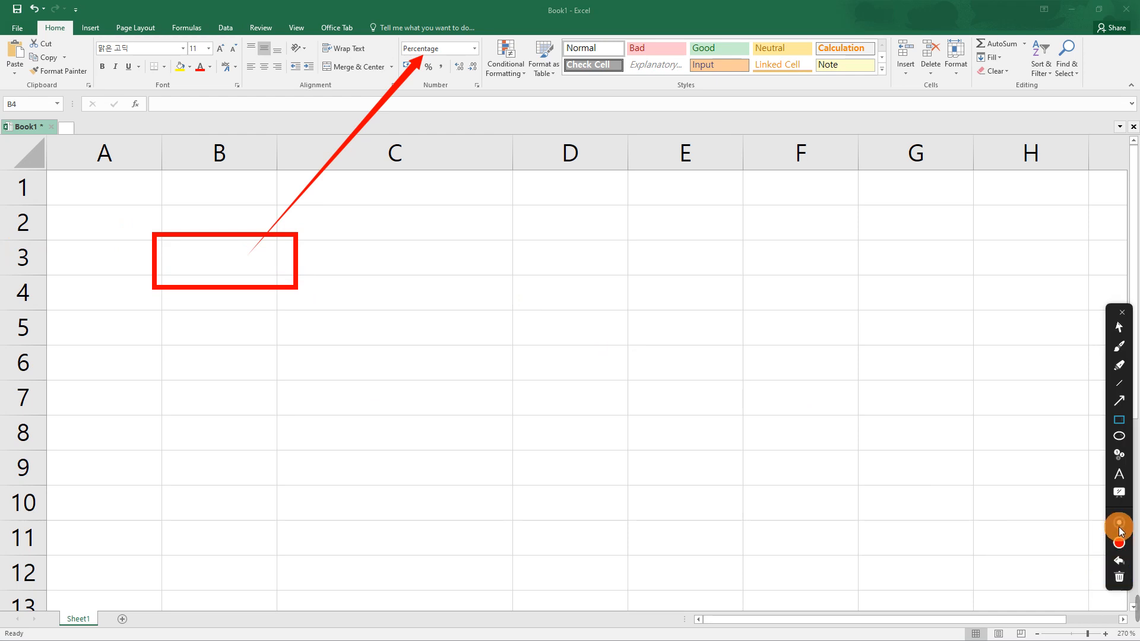
click(1119, 579)
click(1119, 327)
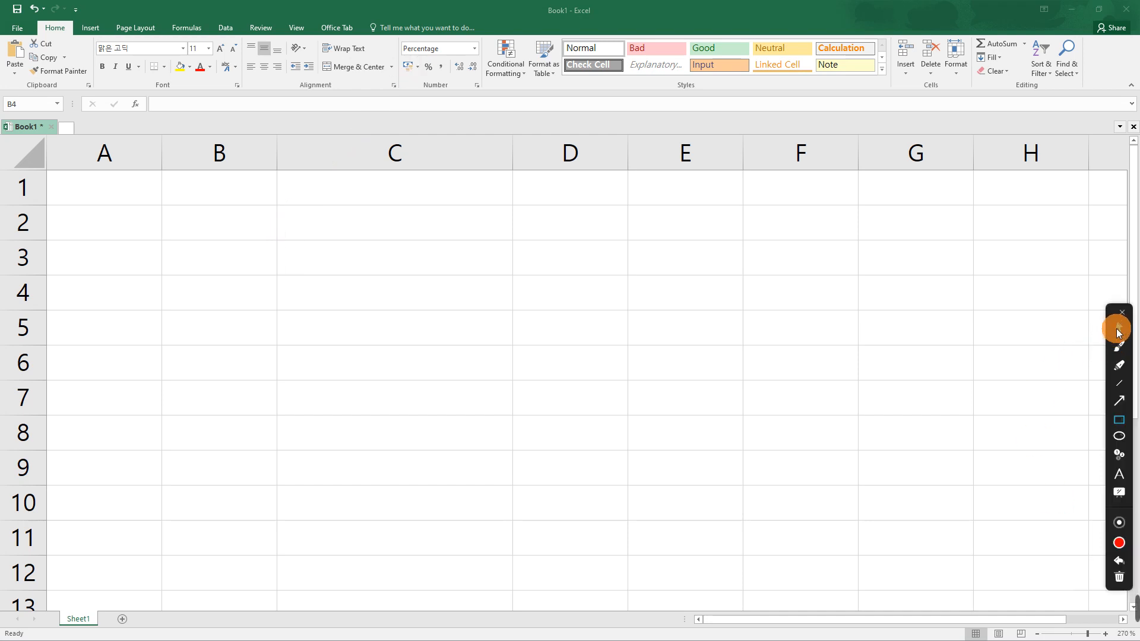
- Apply the Fraction number format to cell B4
click(244, 279)
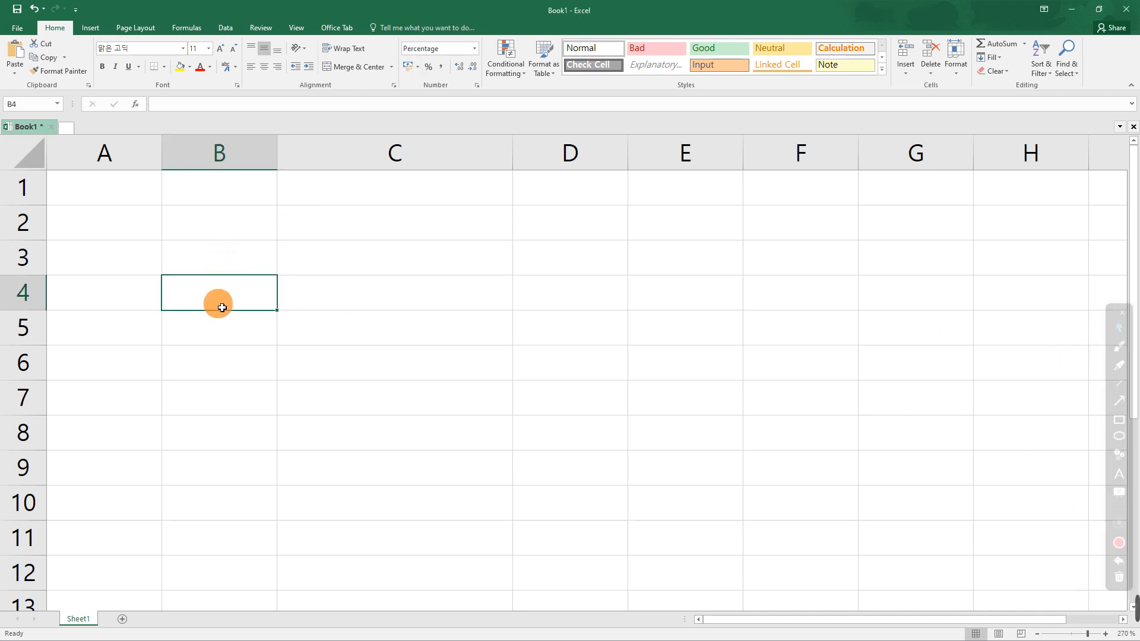
click(474, 48)
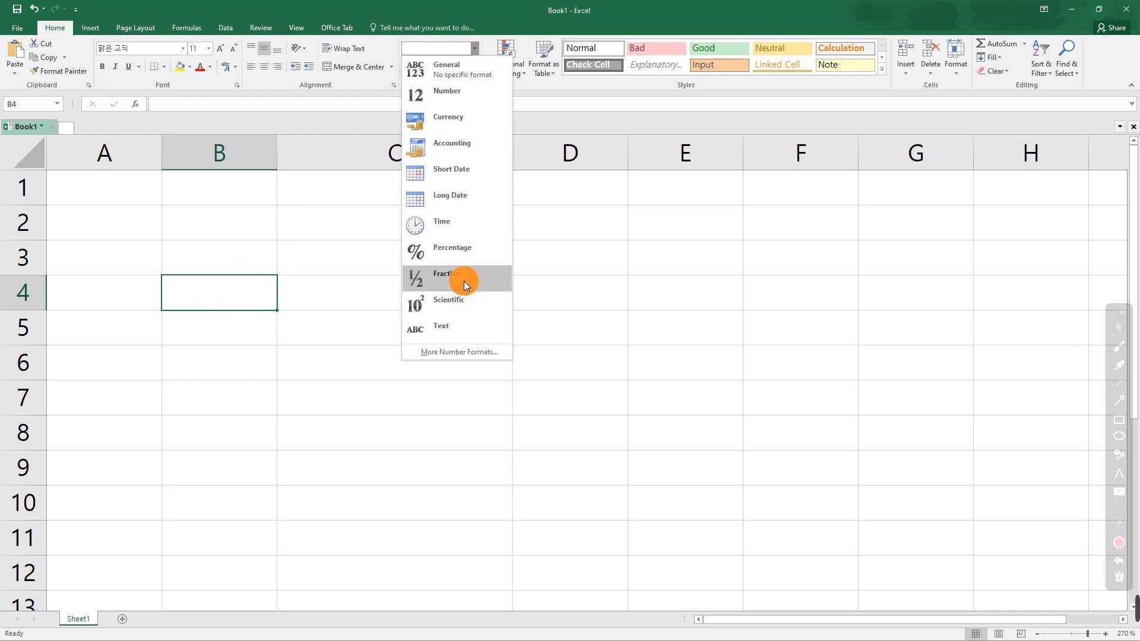
click(447, 283)
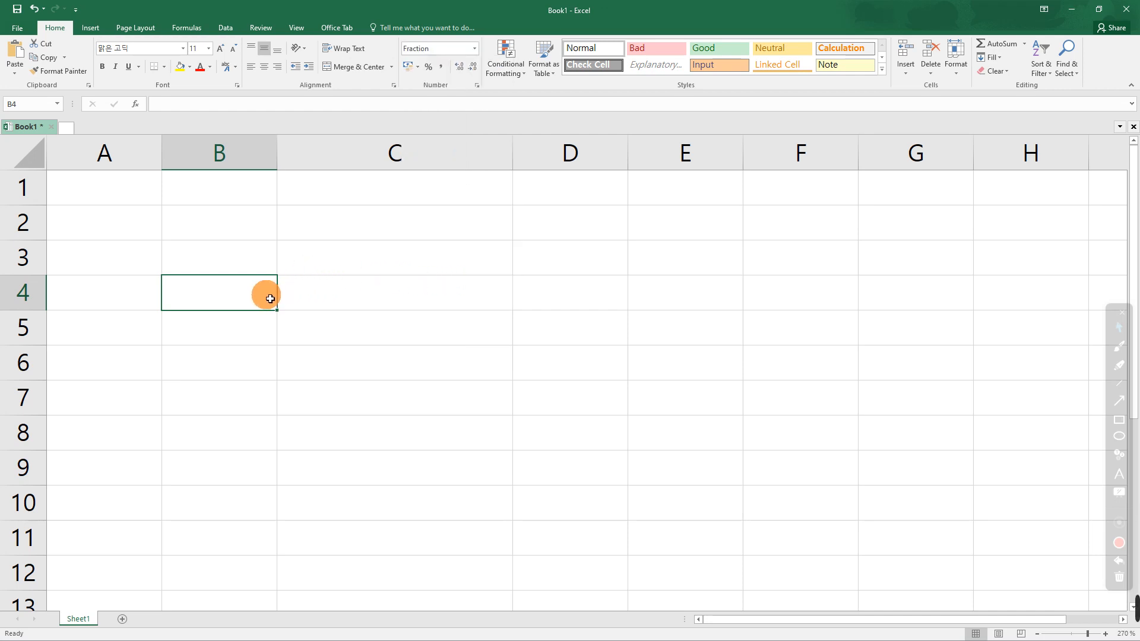
right_click(237, 295)
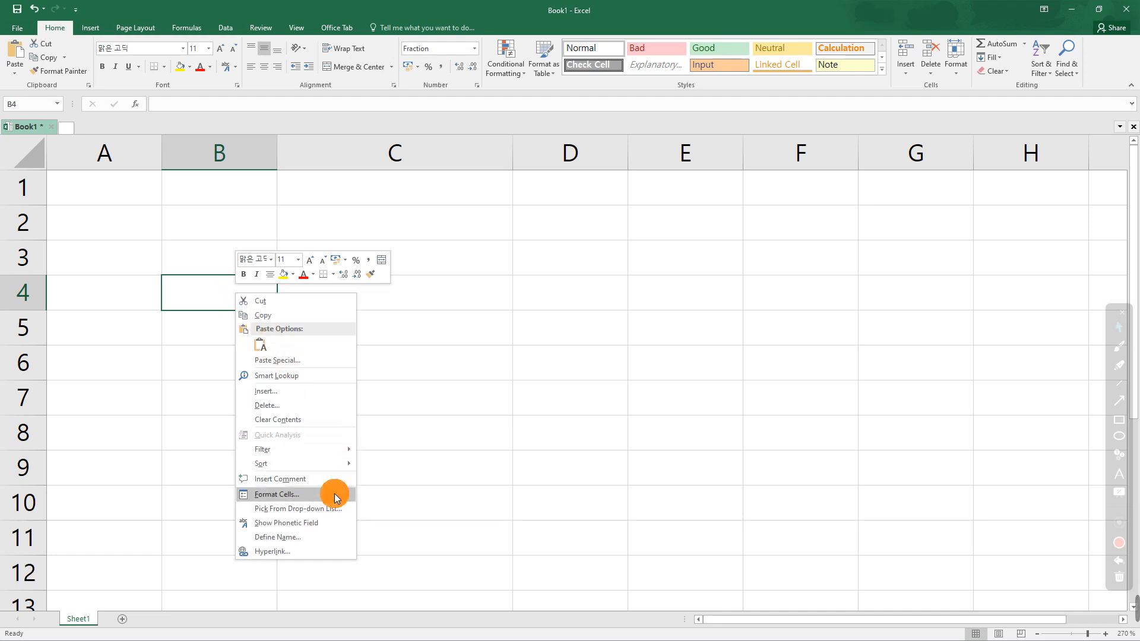
key(F4)
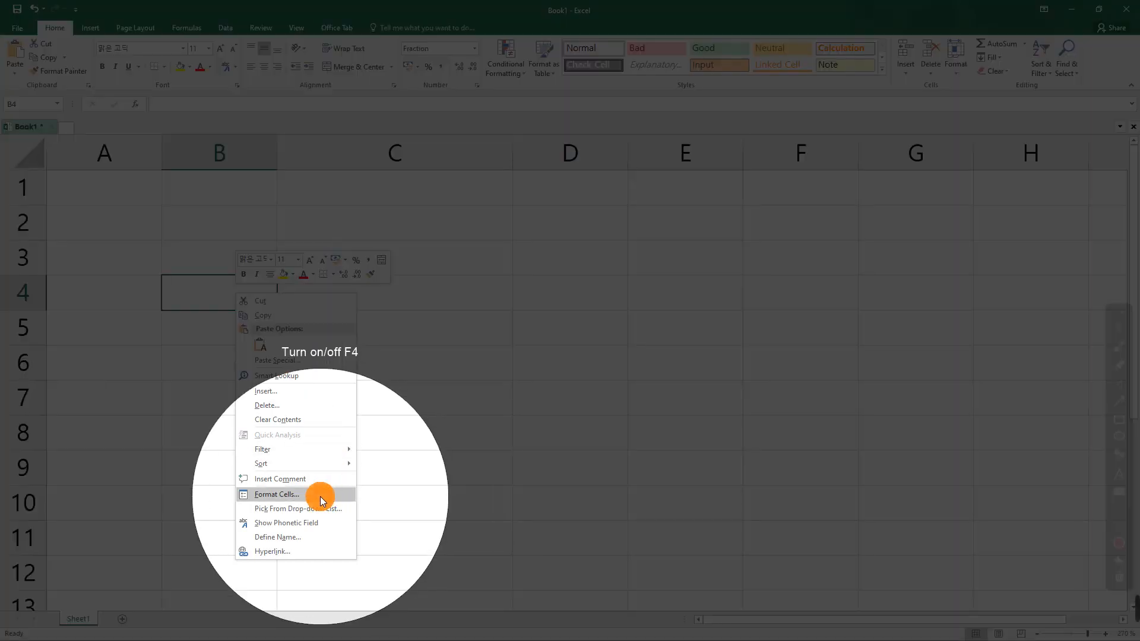
click(424, 308)
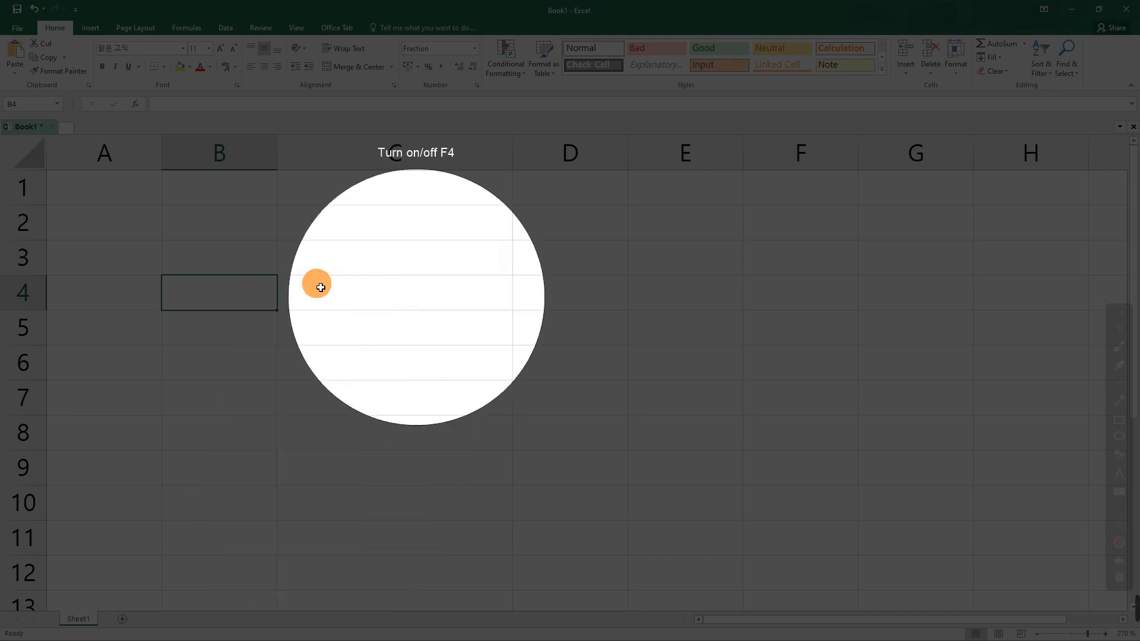
click(476, 49)
click(455, 271)
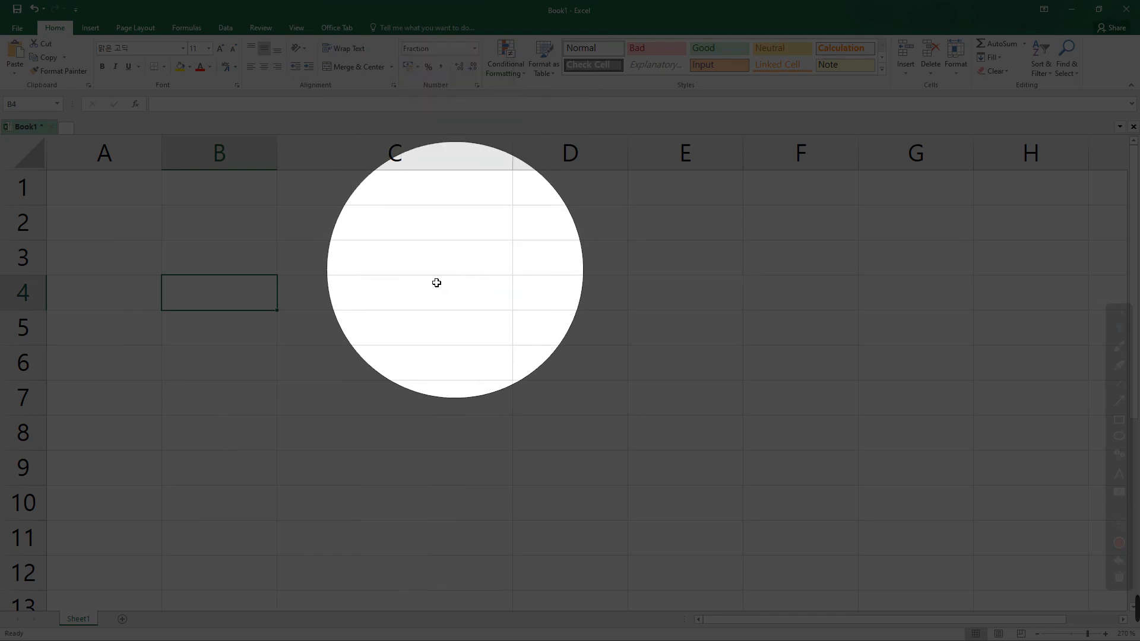
- Review the fraction types in the Format Cells dialog for B4 and accept Up to one digit (1/4)
right_click(212, 302)
click(244, 463)
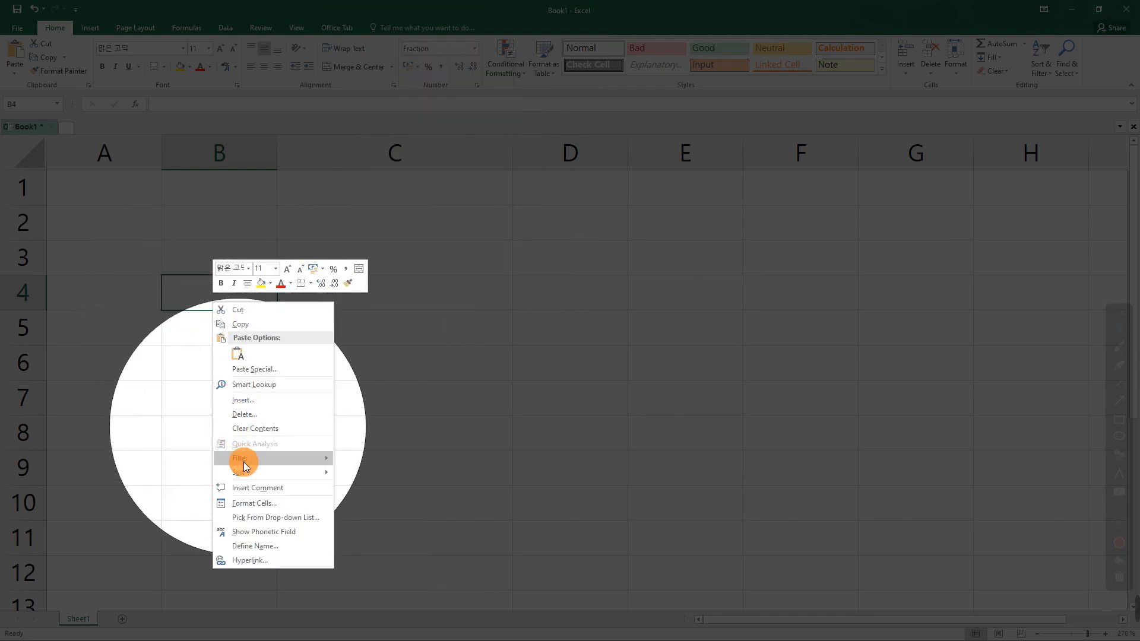
click(250, 502)
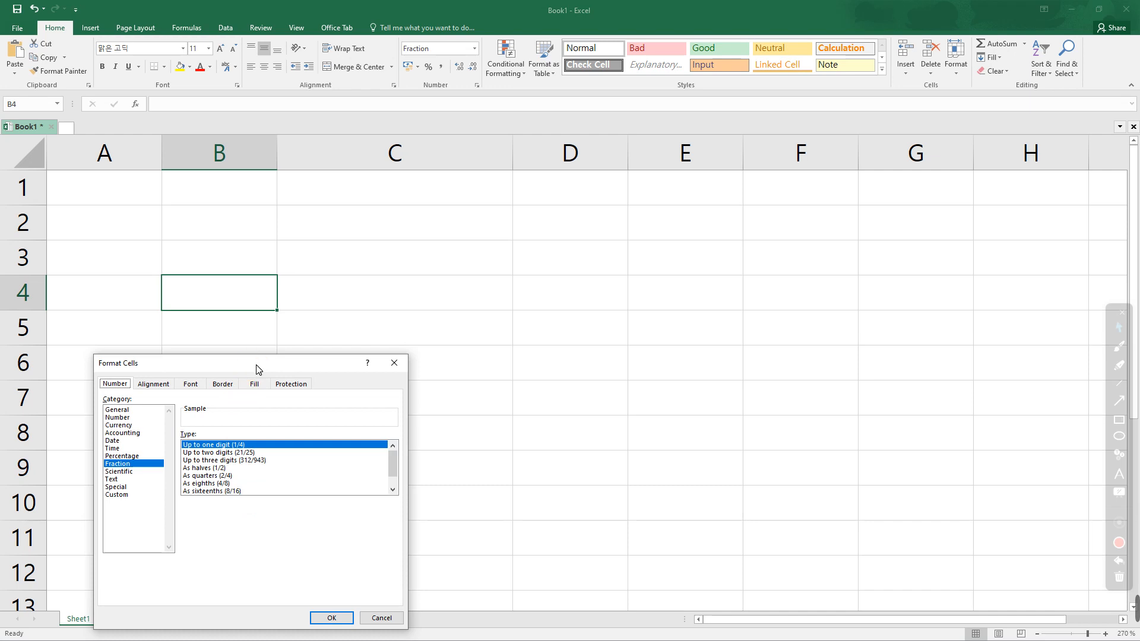
drag(254, 368, 549, 276)
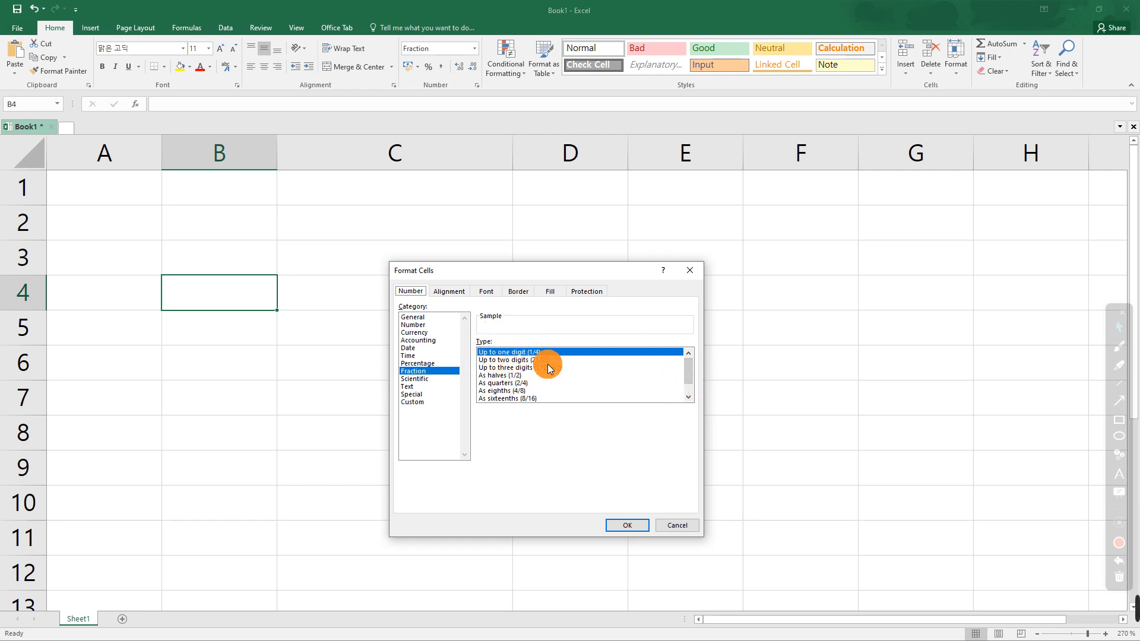
key(F4)
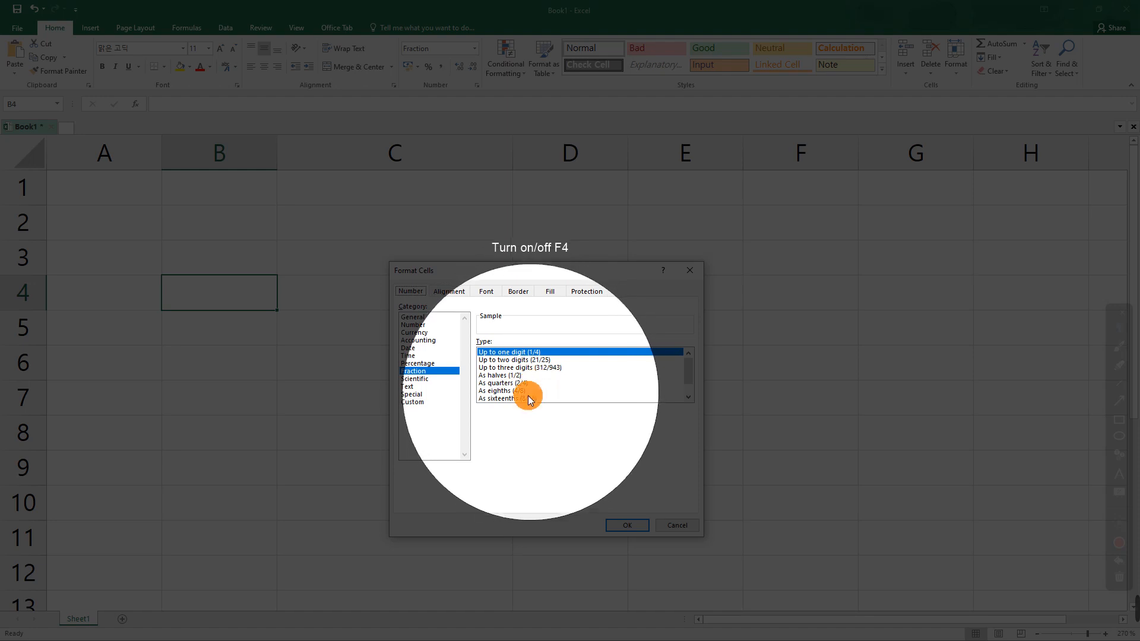
key(F4)
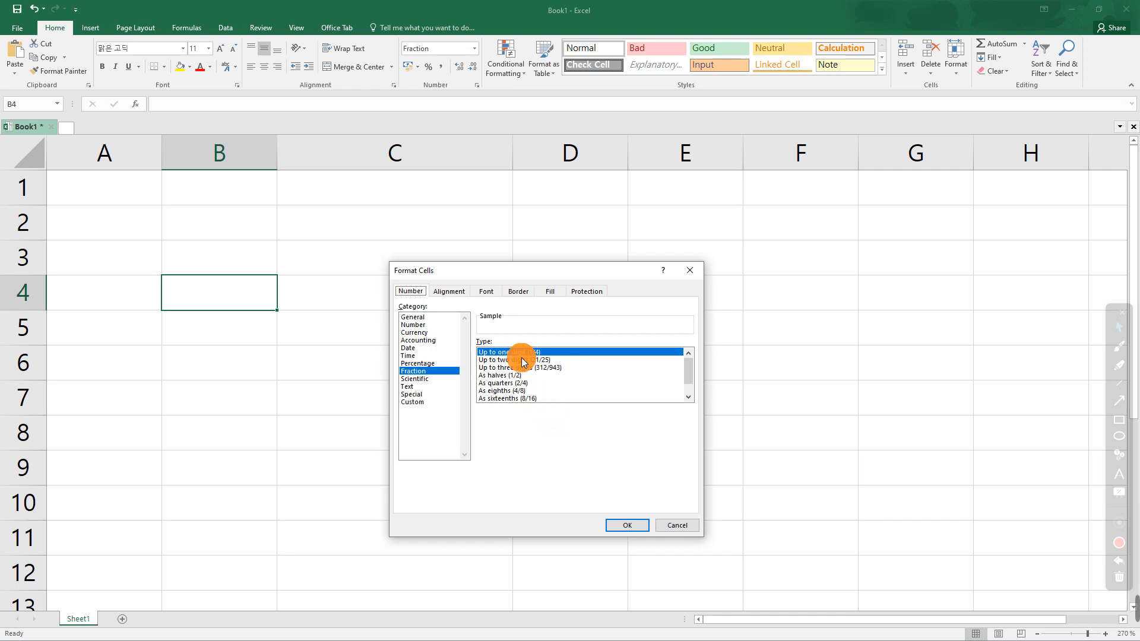
click(624, 525)
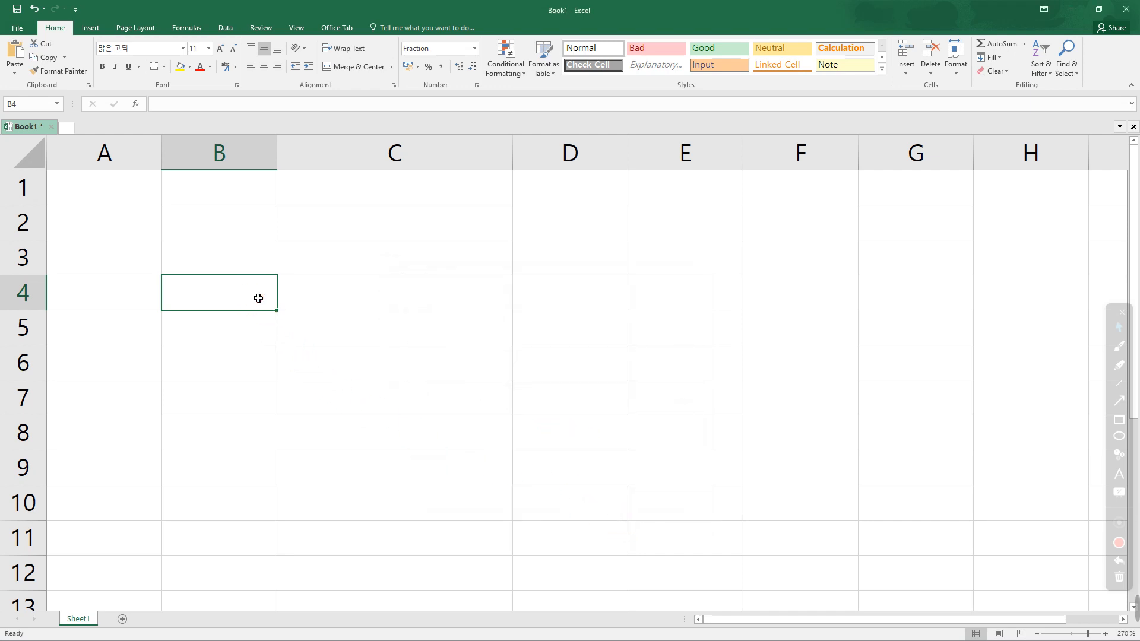
- Enter 1/4 in cell B4 and select the cell again to check its stored value
text(1/4)
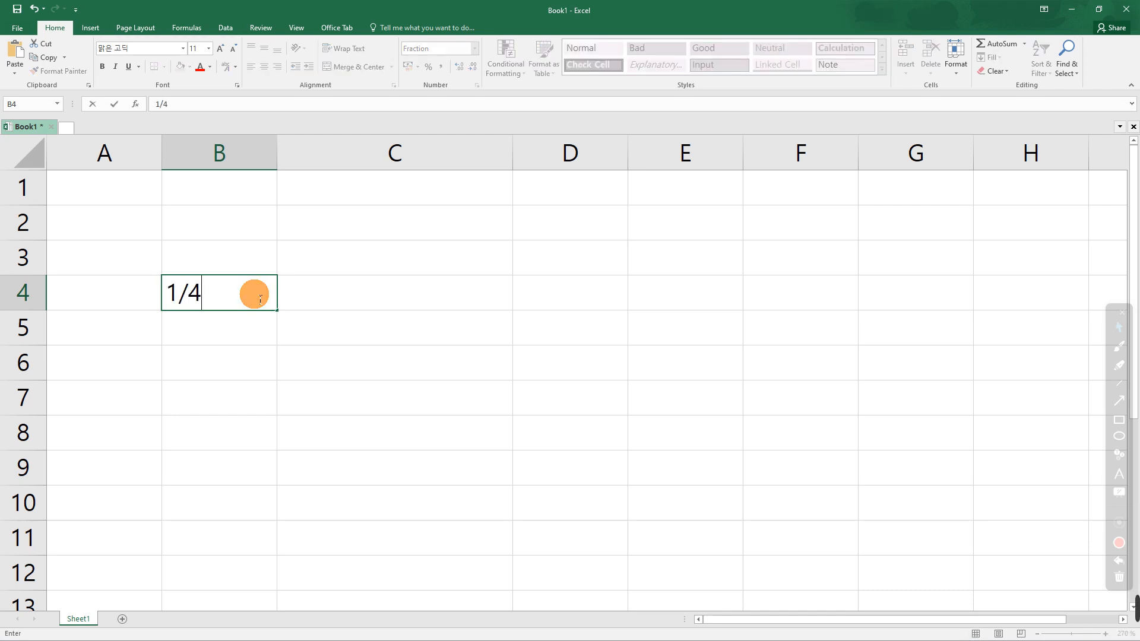
key(Return)
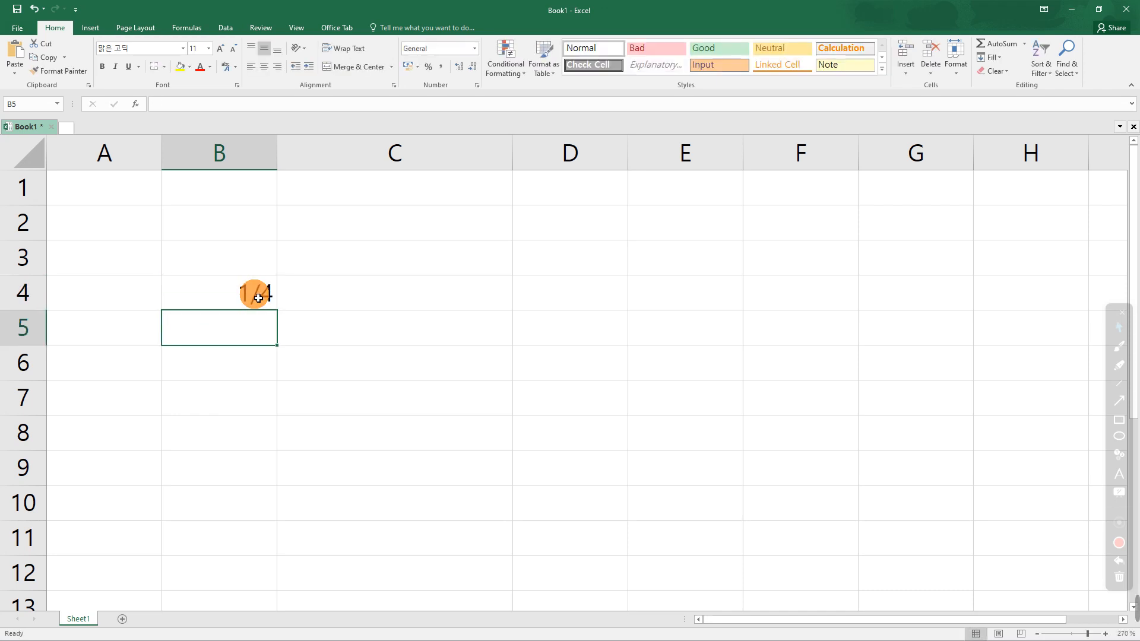
click(256, 295)
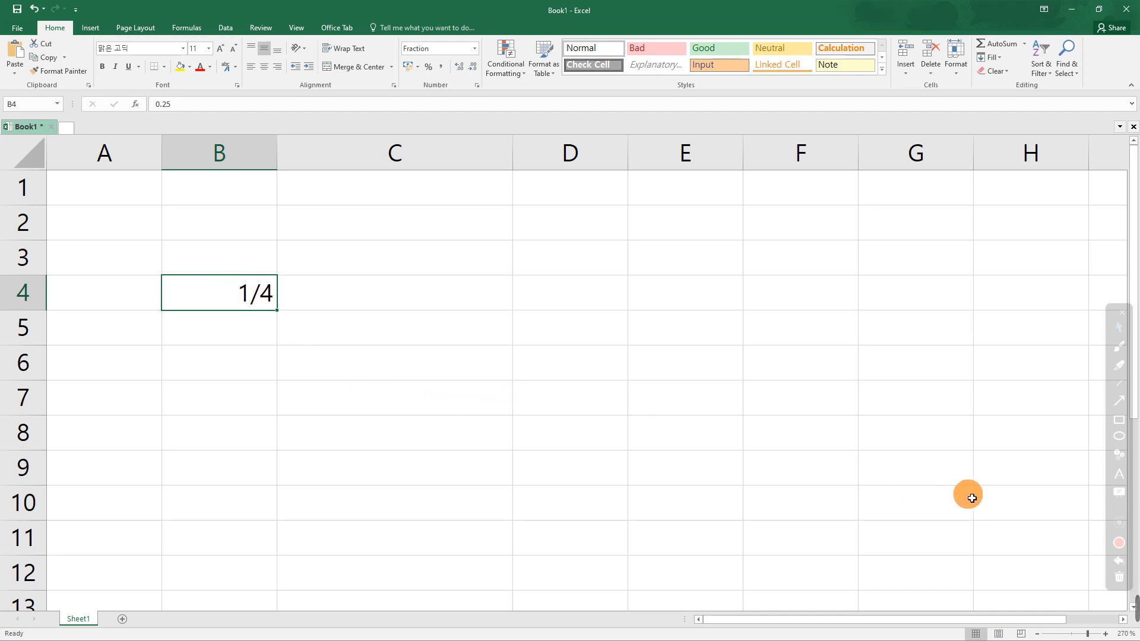
- Draw red ellipses around the fraction in cell B4 and around its value in the formula bar
click(1116, 437)
mouse_move(147, 233)
mouse_down()
mouse_move(318, 313)
mouse_move(333, 341)
mouse_up()
drag(137, 83, 204, 141)
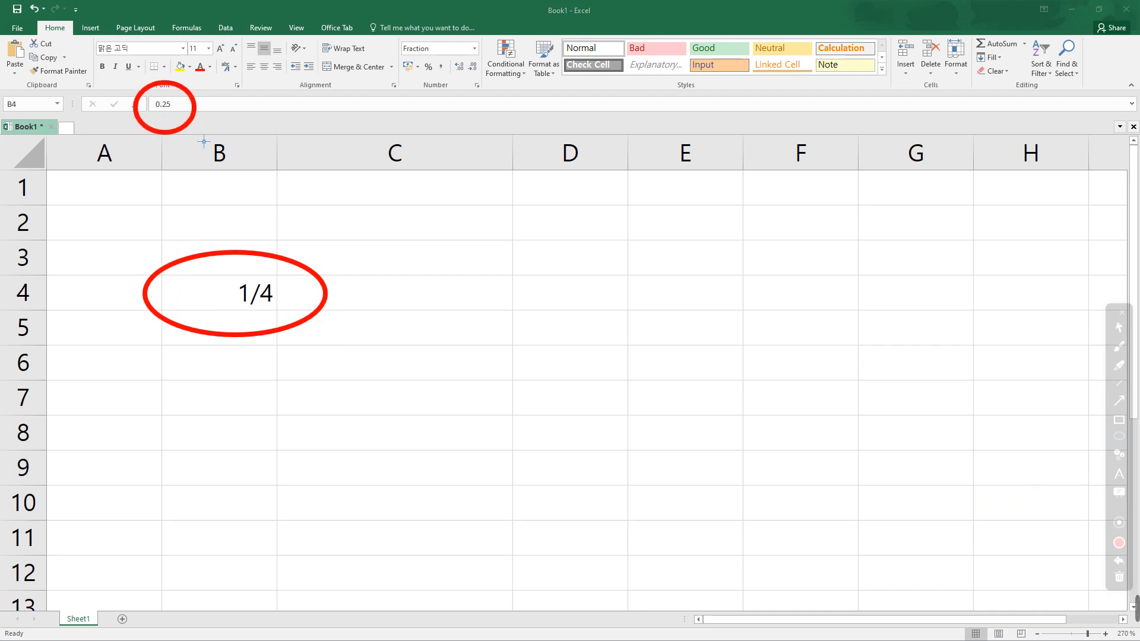
- Brush an arrow from the circled fraction in B4 and handwrite "displayed value" beside it
click(1119, 348)
mouse_move(303, 332)
mouse_down()
mouse_move(352, 365)
mouse_move(343, 394)
mouse_up()
mouse_move(376, 383)
mouse_down()
mouse_move(394, 333)
mouse_move(394, 399)
mouse_up()
mouse_move(441, 364)
mouse_down()
mouse_move(458, 430)
mouse_move(450, 392)
mouse_up()
drag(479, 334, 505, 416)
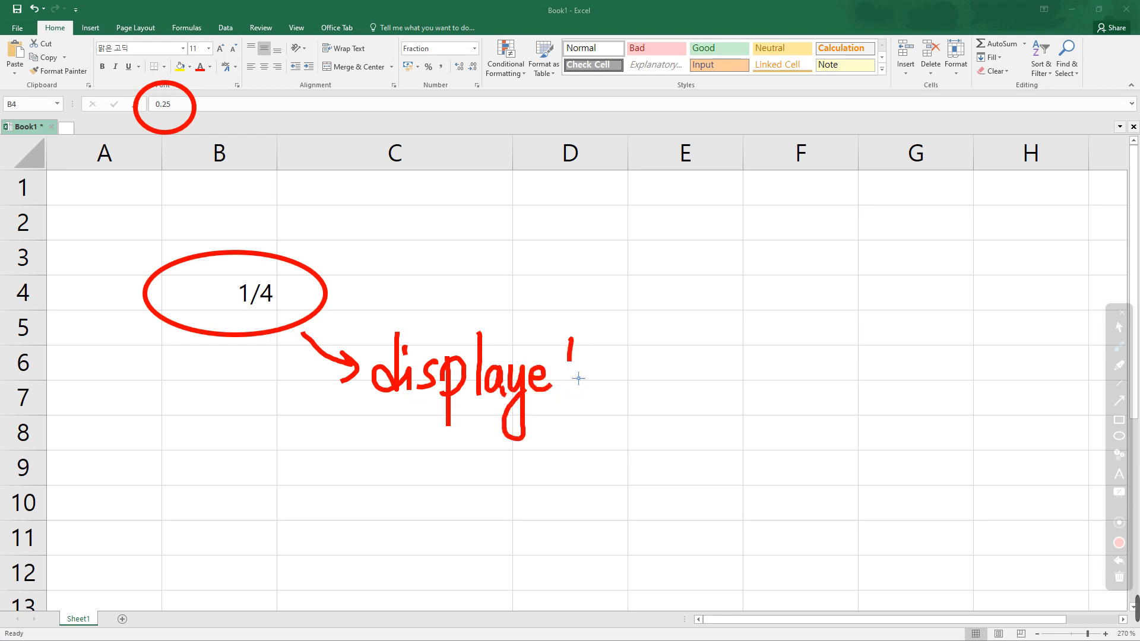
mouse_move(569, 385)
mouse_down()
mouse_move(647, 363)
mouse_move(666, 398)
mouse_up()
mouse_move(688, 340)
mouse_down()
mouse_move(681, 401)
mouse_move(749, 408)
mouse_up()
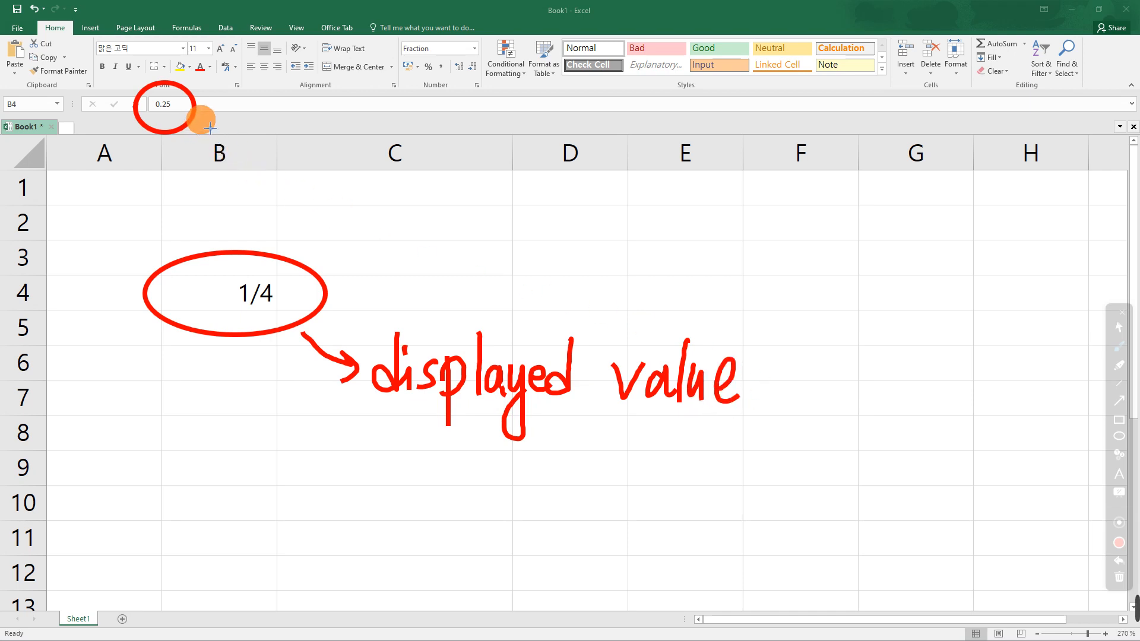
- Brush an arrow from the circled formula bar value and handwrite "stored value" beside it
mouse_move(209, 131)
mouse_down()
mouse_move(281, 153)
mouse_move(297, 174)
mouse_up()
drag(333, 108, 342, 161)
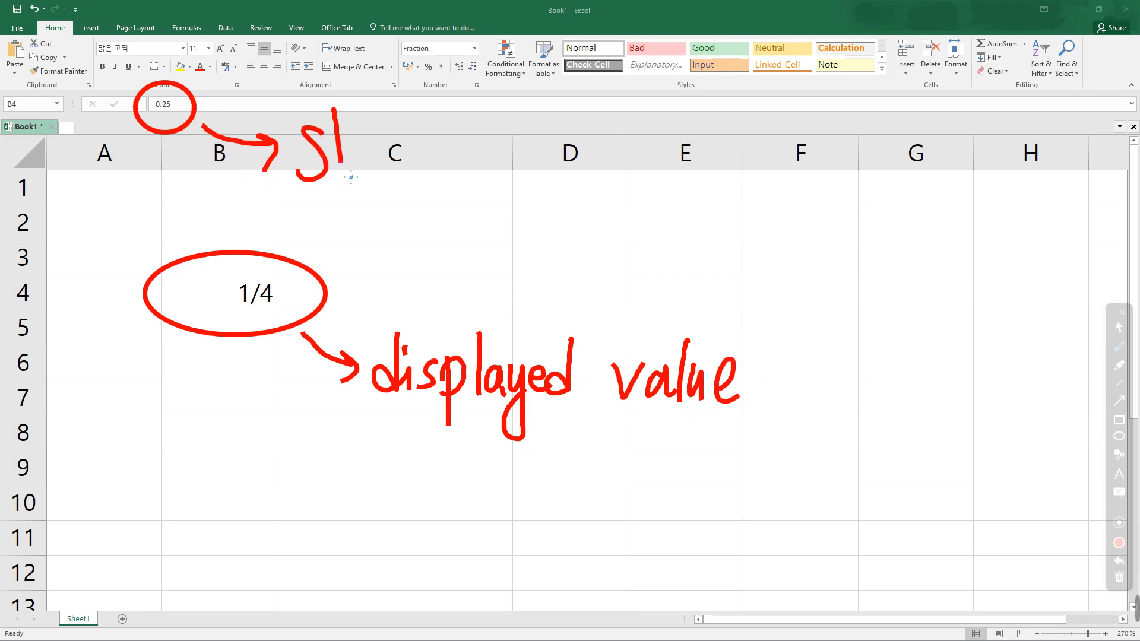
drag(412, 173, 439, 181)
drag(446, 119, 455, 178)
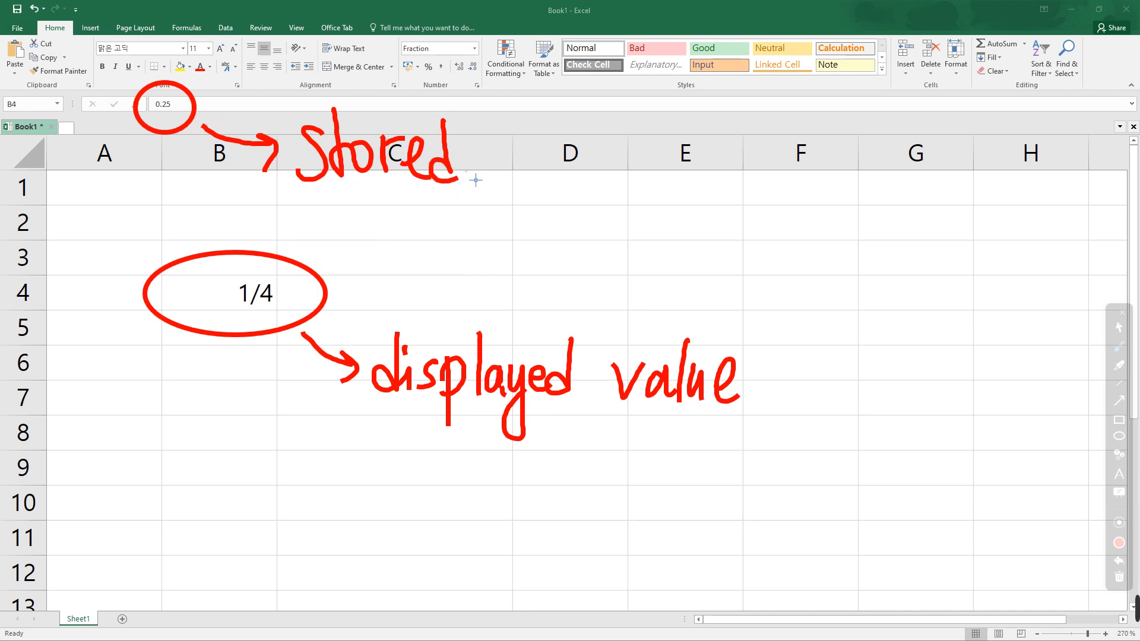
mouse_move(482, 142)
mouse_down()
mouse_move(494, 169)
mouse_move(558, 179)
mouse_up()
mouse_move(573, 117)
mouse_down()
mouse_move(575, 173)
mouse_move(659, 176)
mouse_up()
click(694, 169)
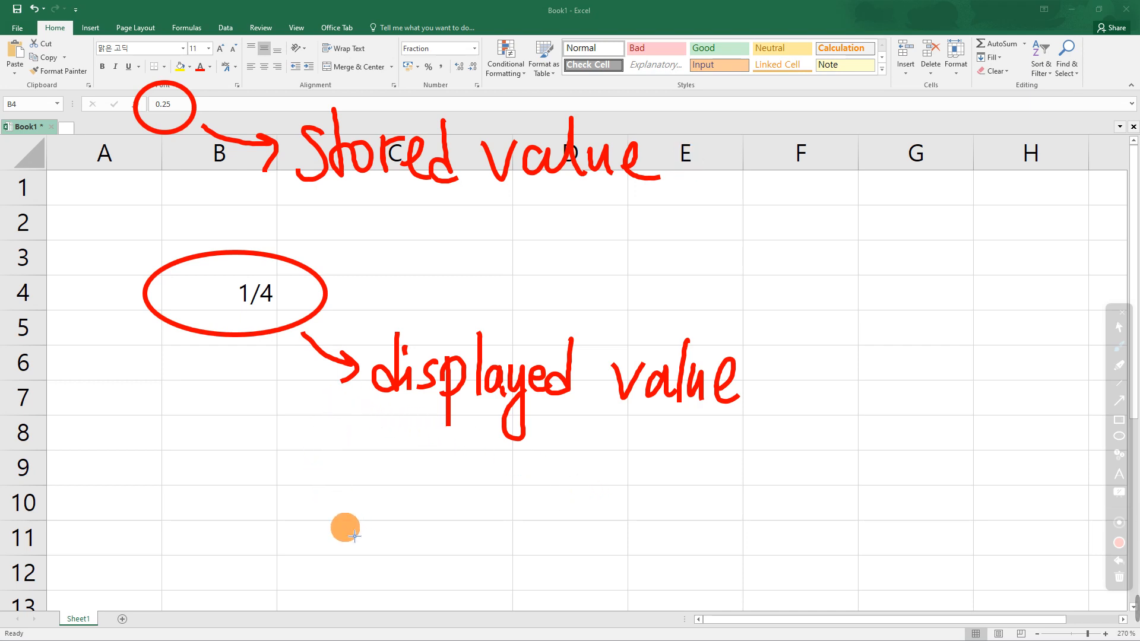
- Handwrite the example numbers 1.000 and 1.5, separated by a comma, below the displayed value note
drag(346, 527, 351, 545)
drag(423, 488, 502, 486)
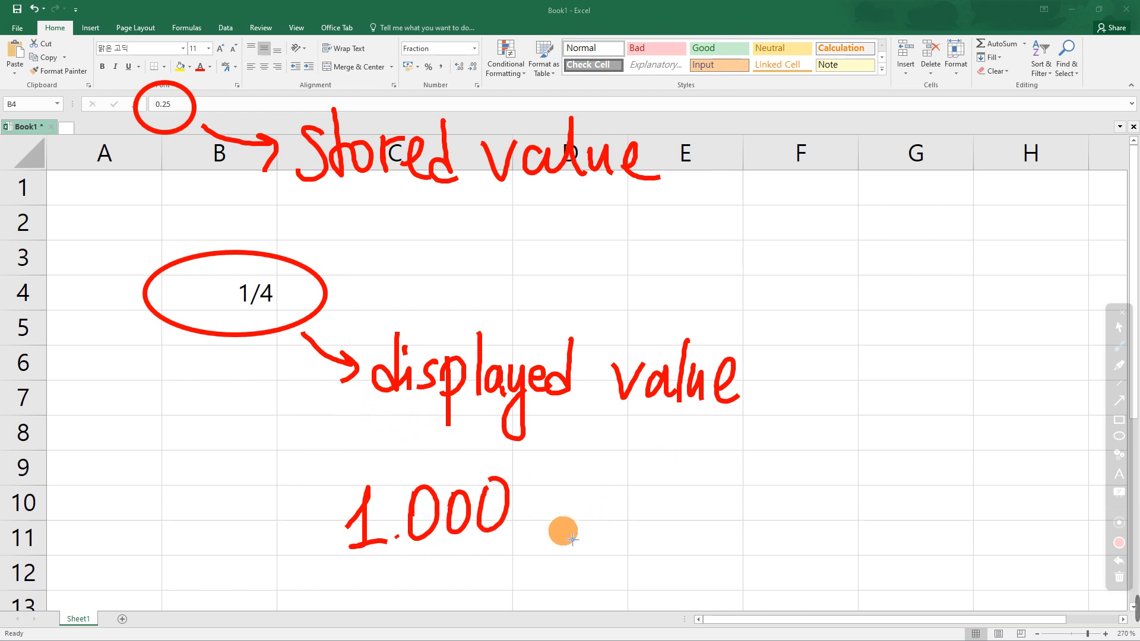
drag(563, 532, 558, 555)
drag(628, 499, 634, 514)
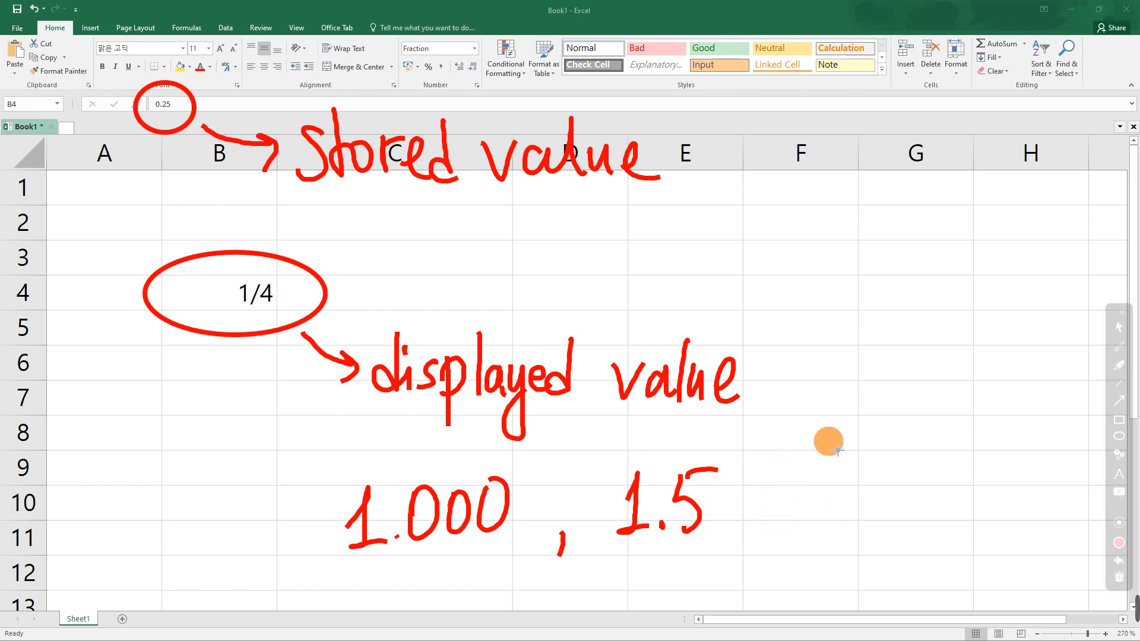
- Handwrite the fraction 3/2 over column G and cross it out
mouse_move(882, 355)
mouse_down()
mouse_move(907, 408)
mouse_move(883, 402)
mouse_up()
drag(856, 419, 935, 416)
drag(877, 444, 928, 477)
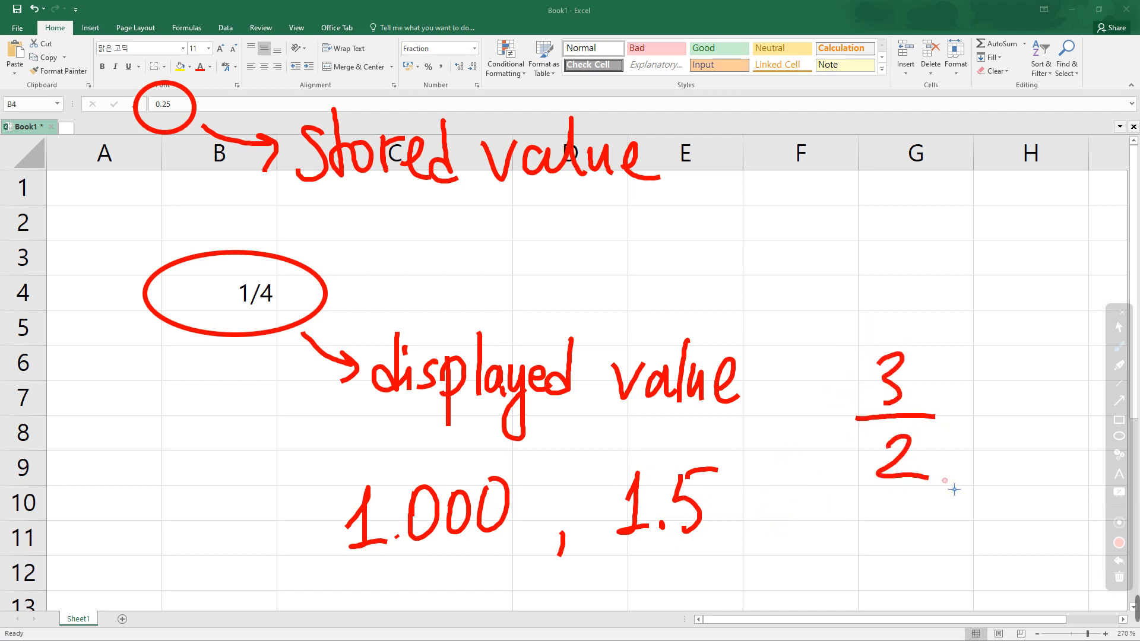
drag(827, 330, 910, 491)
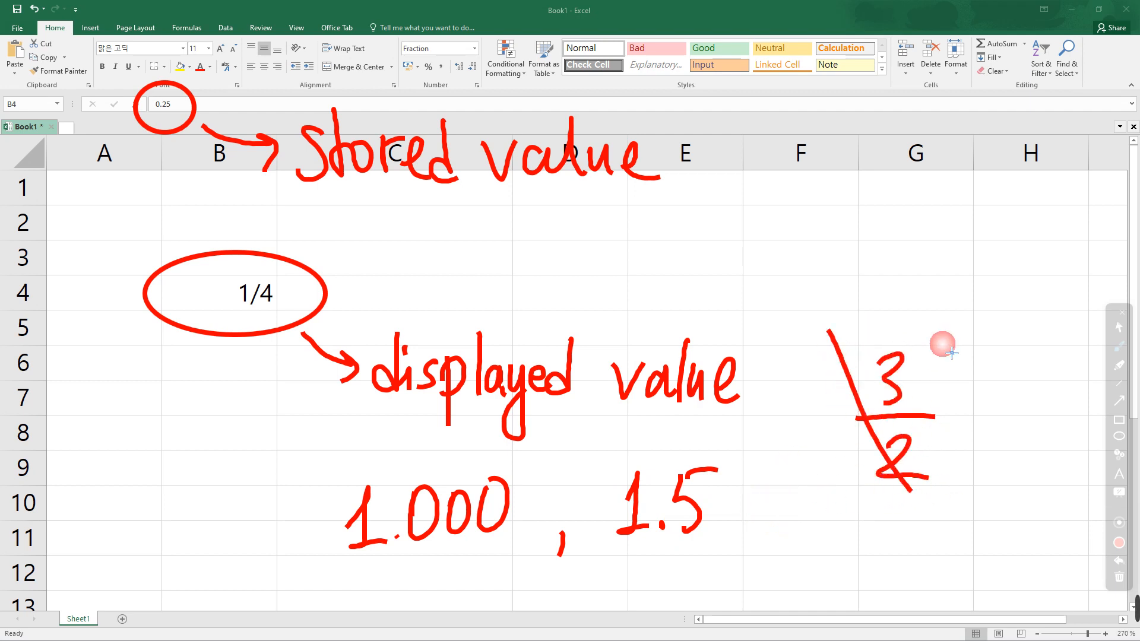
drag(944, 338, 834, 489)
- Circle the handwritten 1.5 and write "decimal number" below it
mouse_move(620, 535)
mouse_down()
mouse_move(800, 518)
mouse_move(669, 556)
mouse_up()
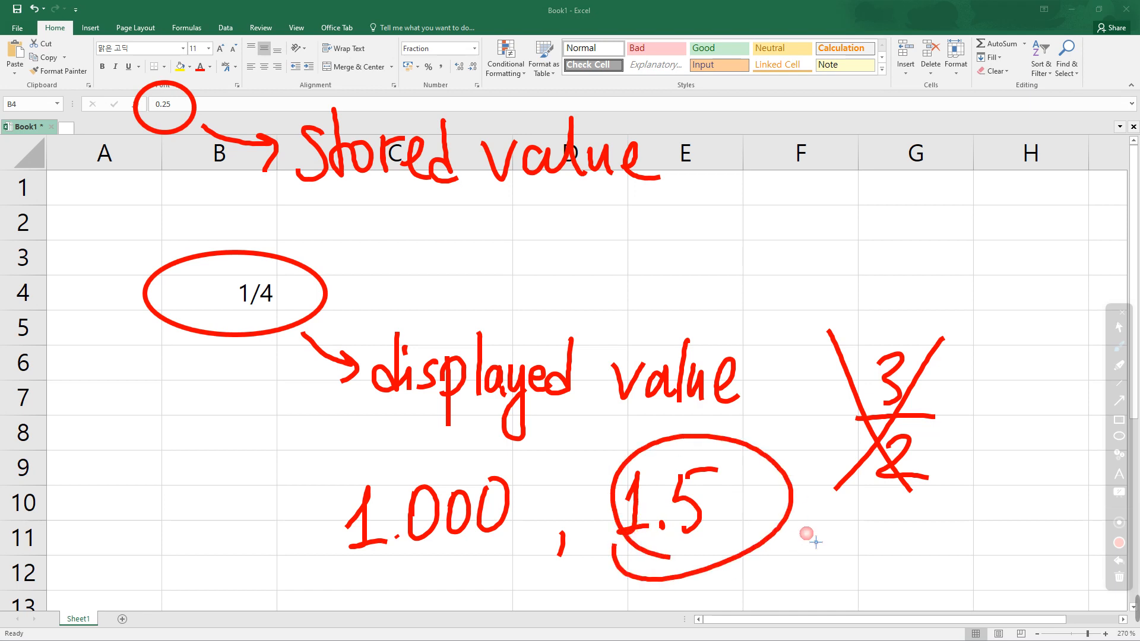
drag(785, 552, 782, 601)
mouse_move(772, 575)
mouse_down()
mouse_move(781, 600)
mouse_move(837, 601)
mouse_up()
click(847, 561)
mouse_move(849, 572)
mouse_down()
mouse_move(847, 598)
mouse_move(907, 601)
mouse_up()
drag(926, 543, 922, 602)
mouse_move(962, 570)
mouse_down()
mouse_move(962, 599)
mouse_move(985, 600)
mouse_up()
drag(989, 579, 1080, 579)
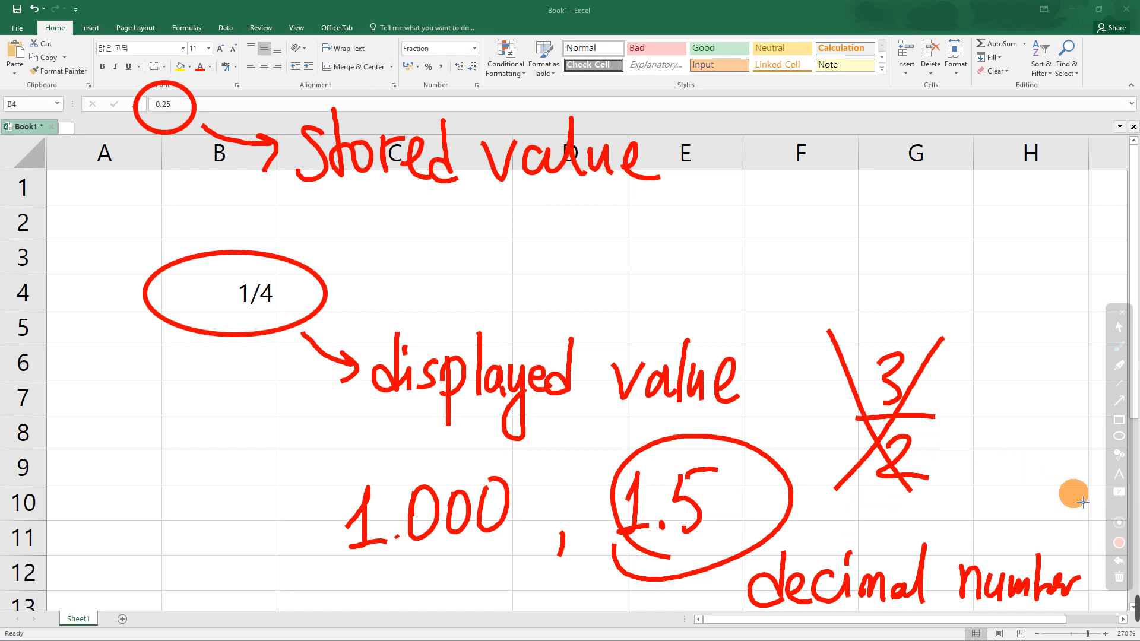
- Clear all the annotations and select cell B4 again
click(1119, 577)
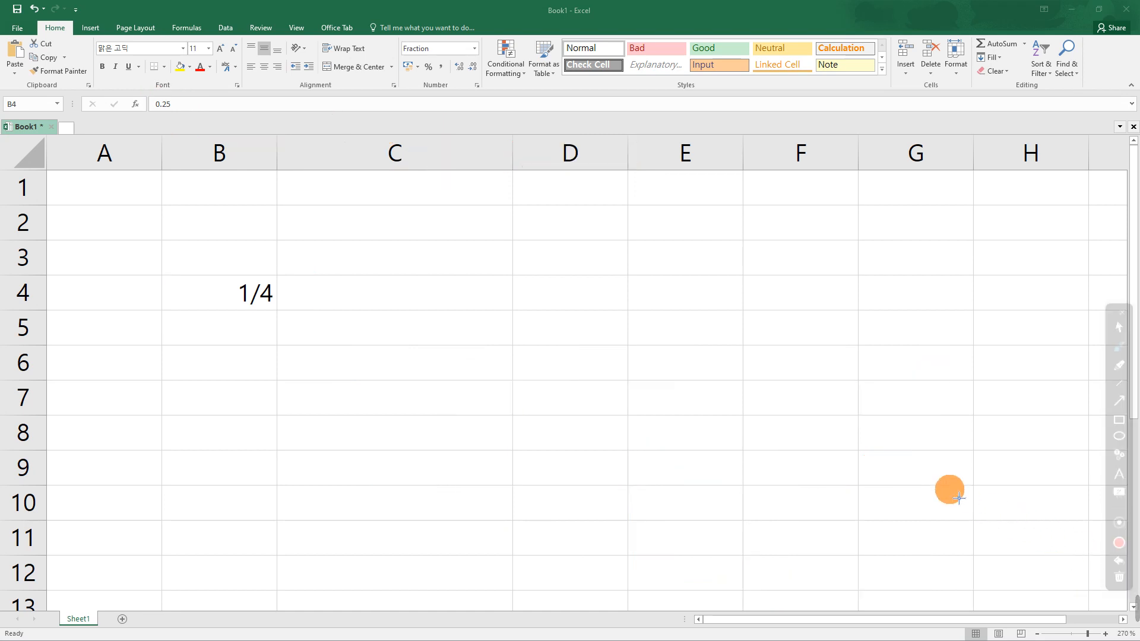
click(1119, 327)
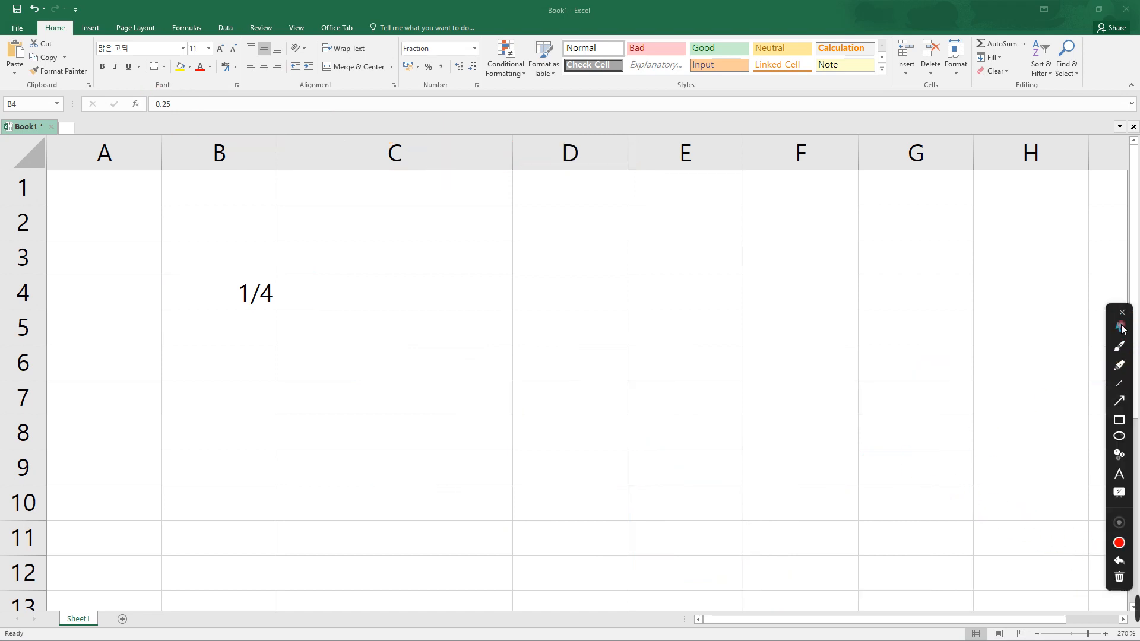
click(245, 283)
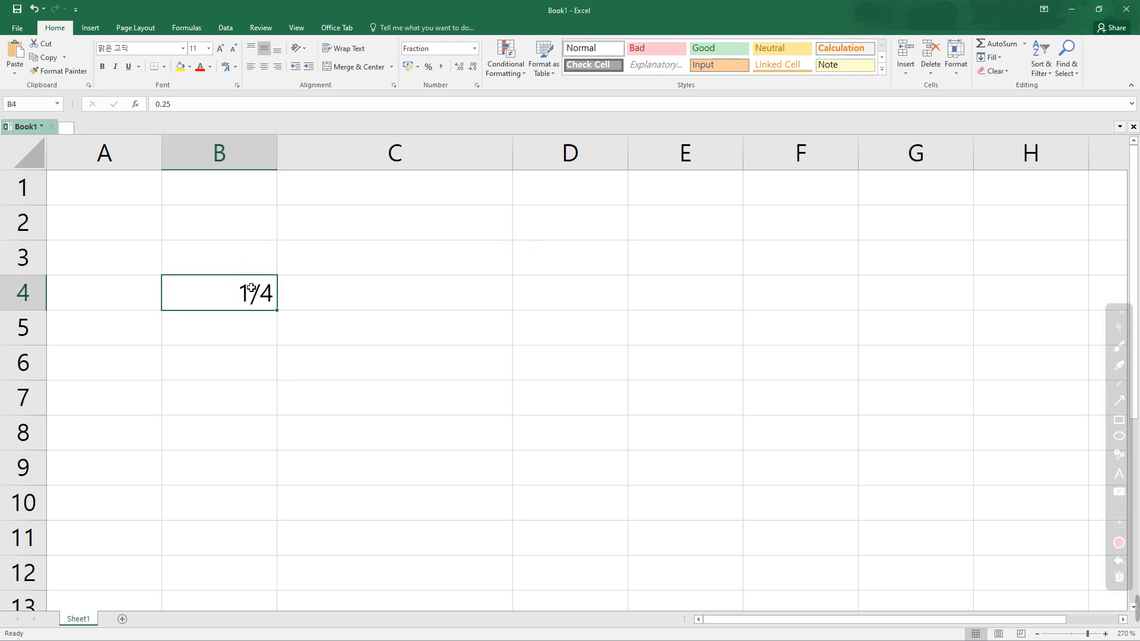
- Set the fraction type of cell B4 to Up to two digits (21/25)
right_click(217, 290)
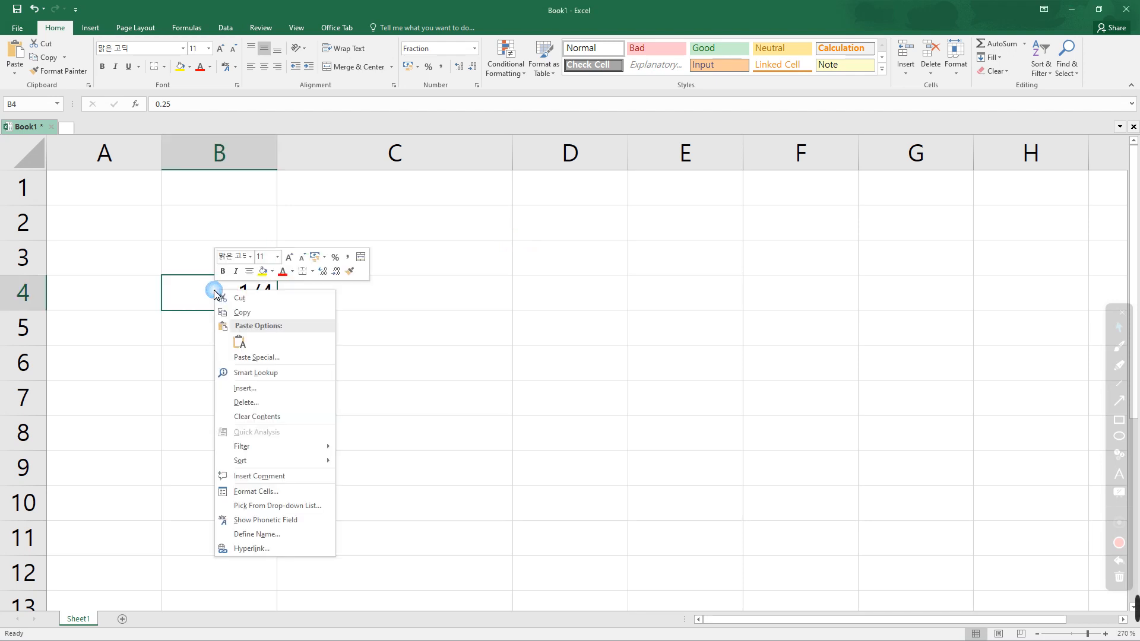
click(254, 492)
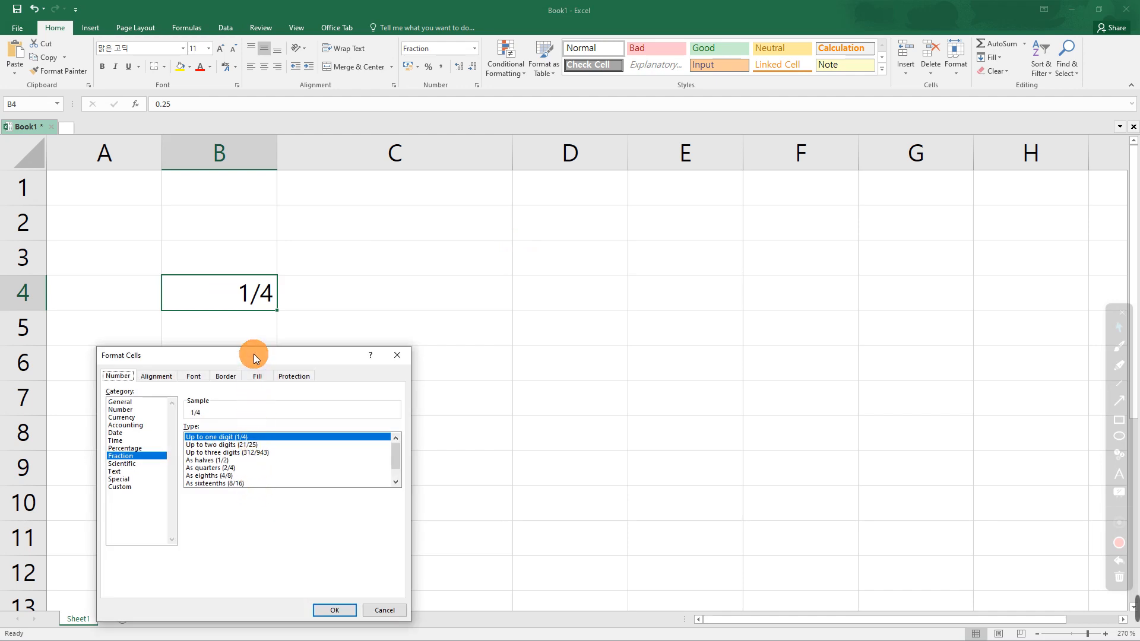
drag(255, 355, 582, 220)
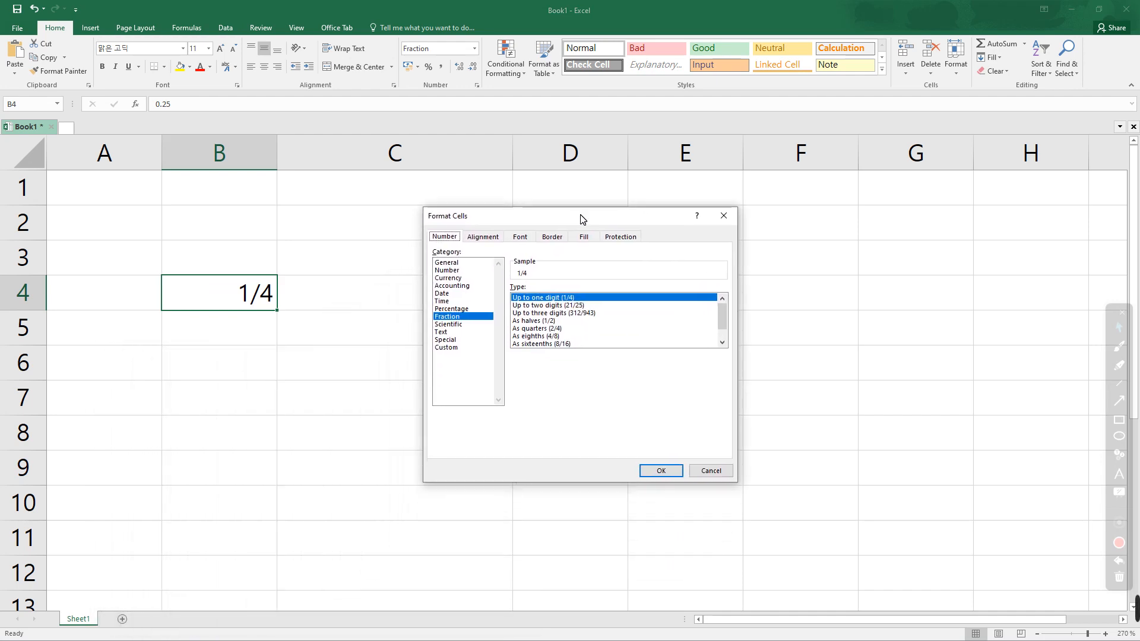
click(535, 306)
click(537, 309)
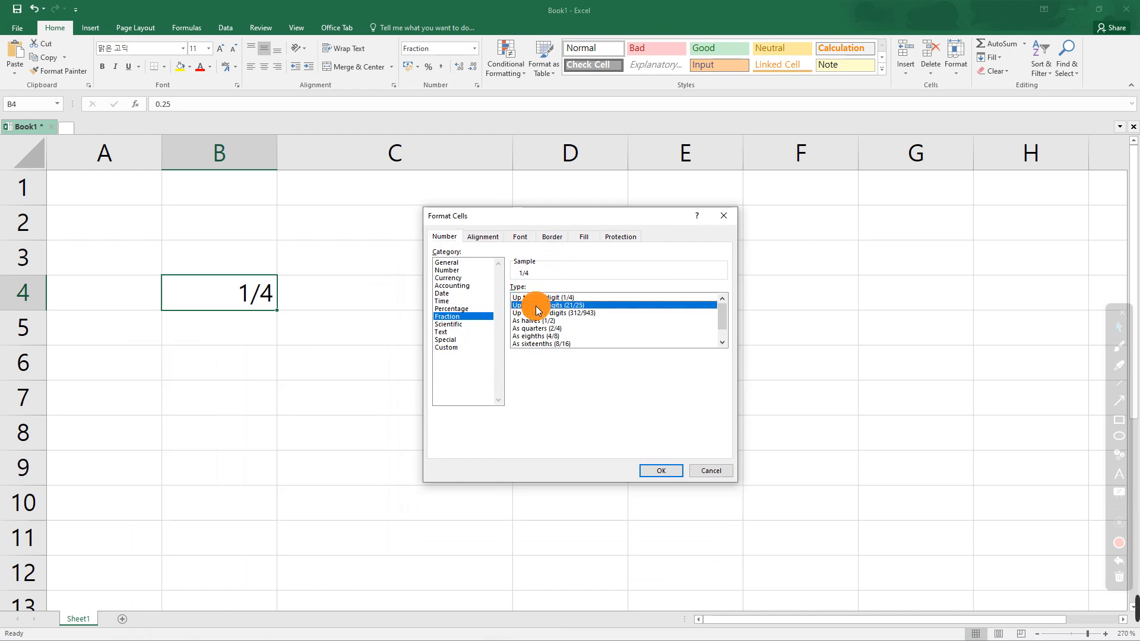
click(544, 313)
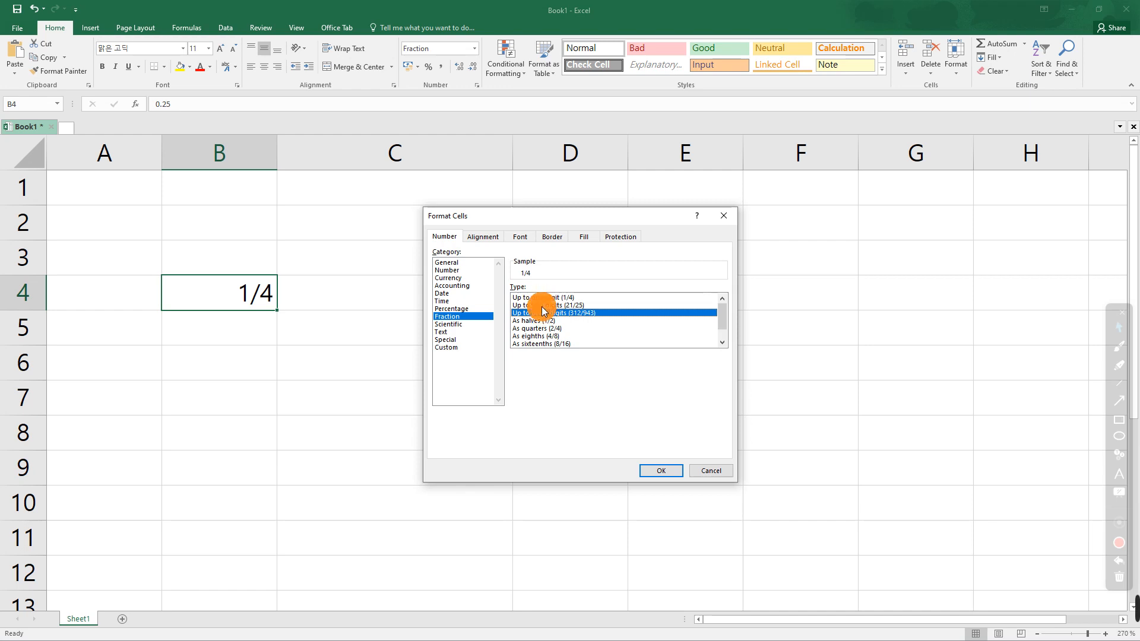
click(543, 305)
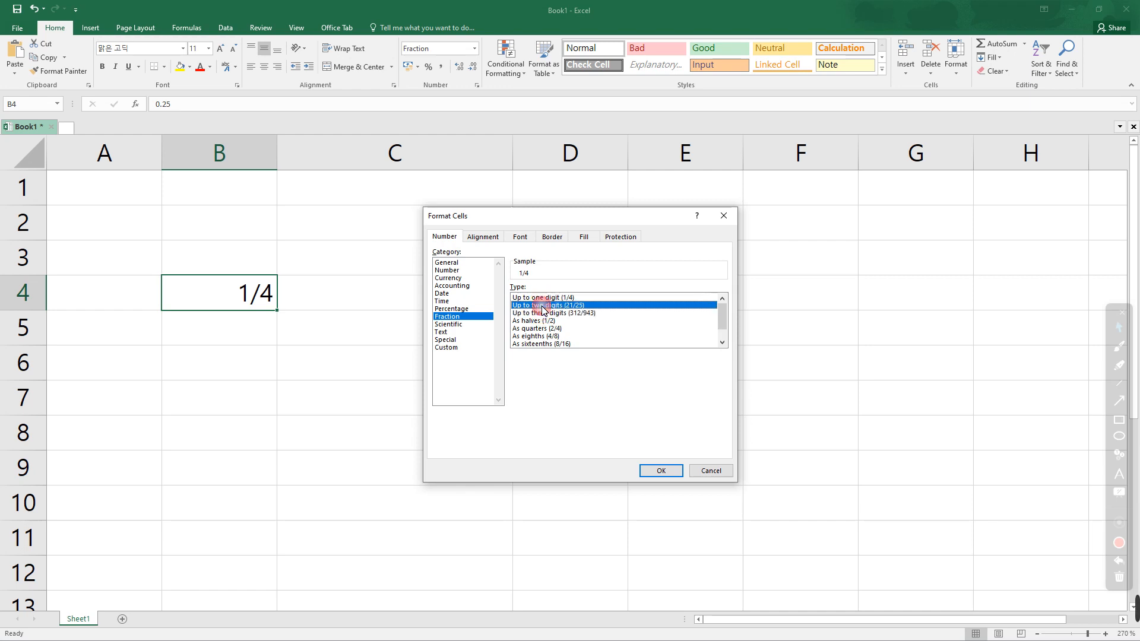
click(662, 471)
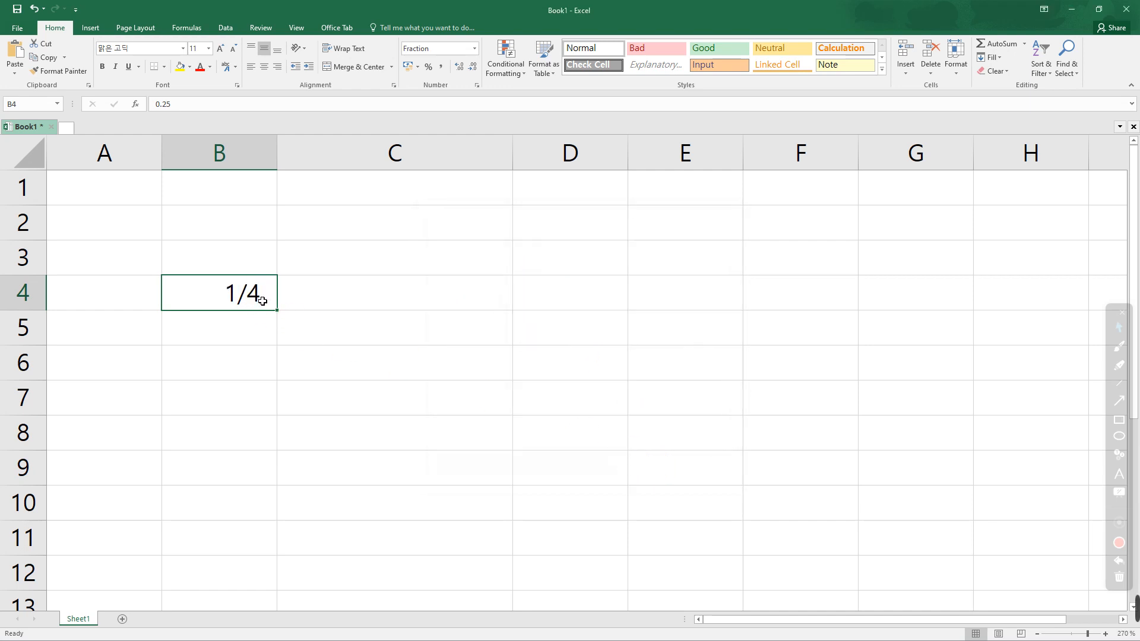
- Change cell B4's fraction type to As eighths (4/8)
click(338, 308)
click(252, 291)
right_click(250, 294)
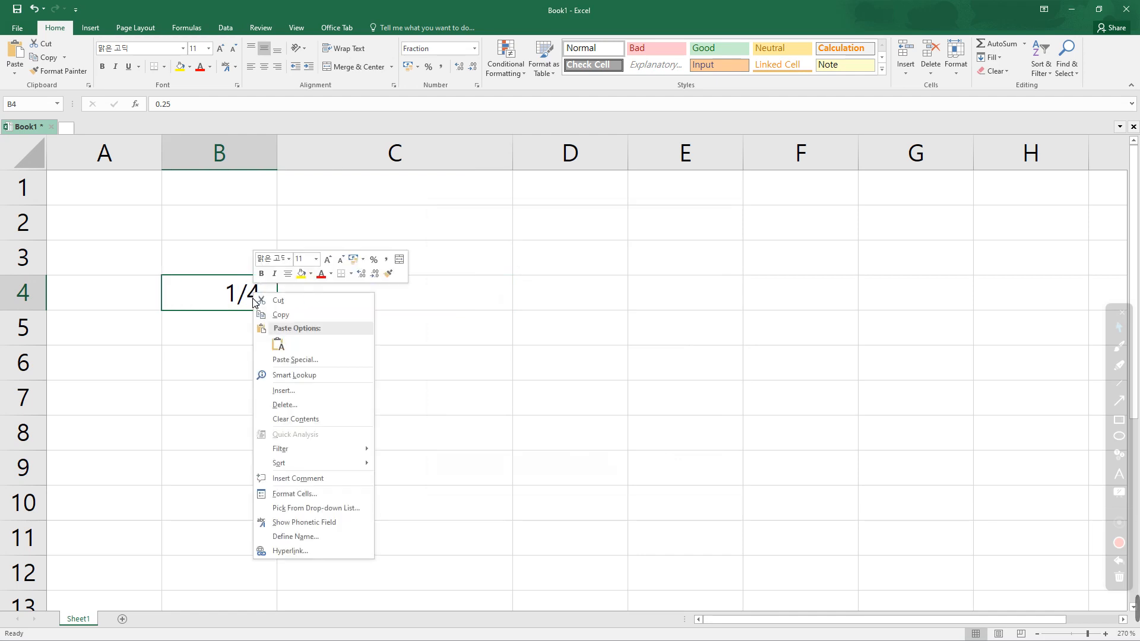
click(297, 493)
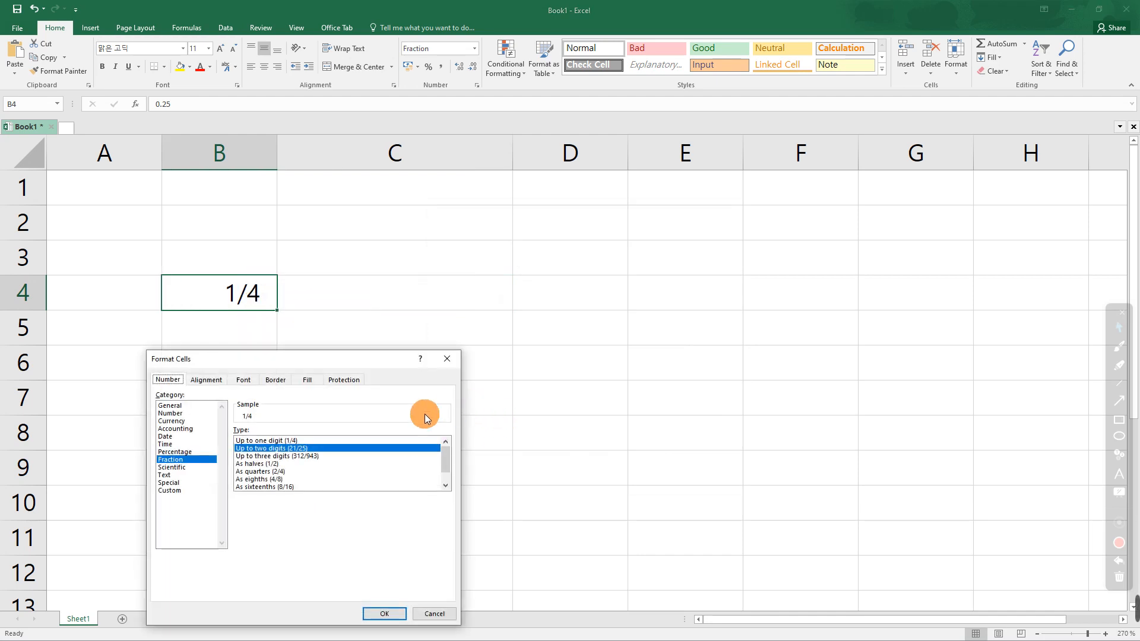
drag(344, 346, 553, 256)
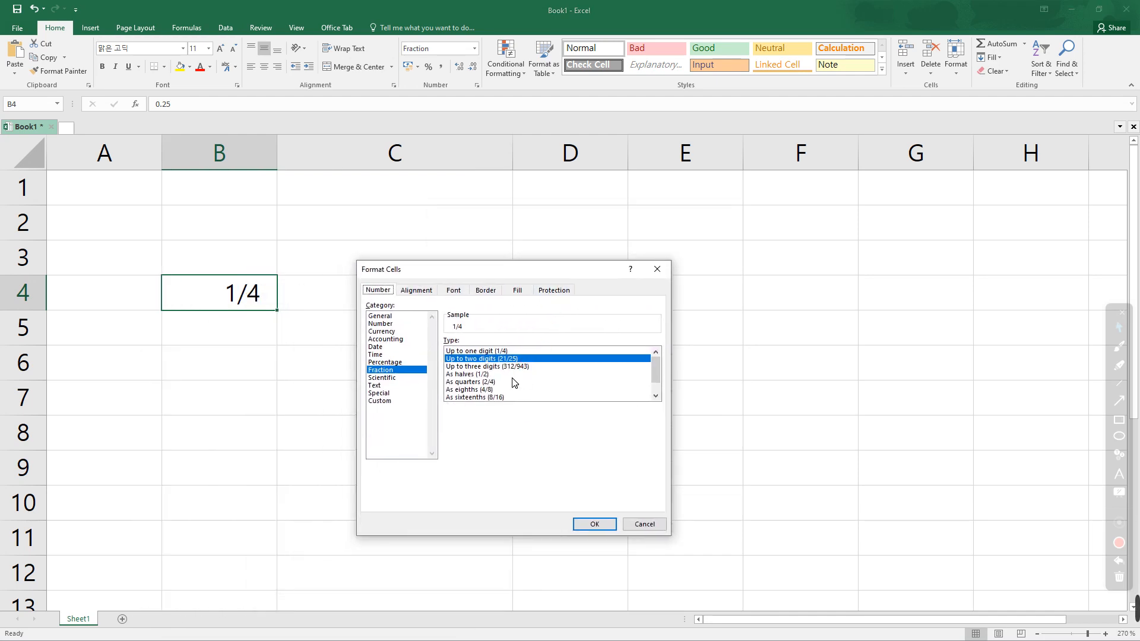
click(475, 375)
click(476, 383)
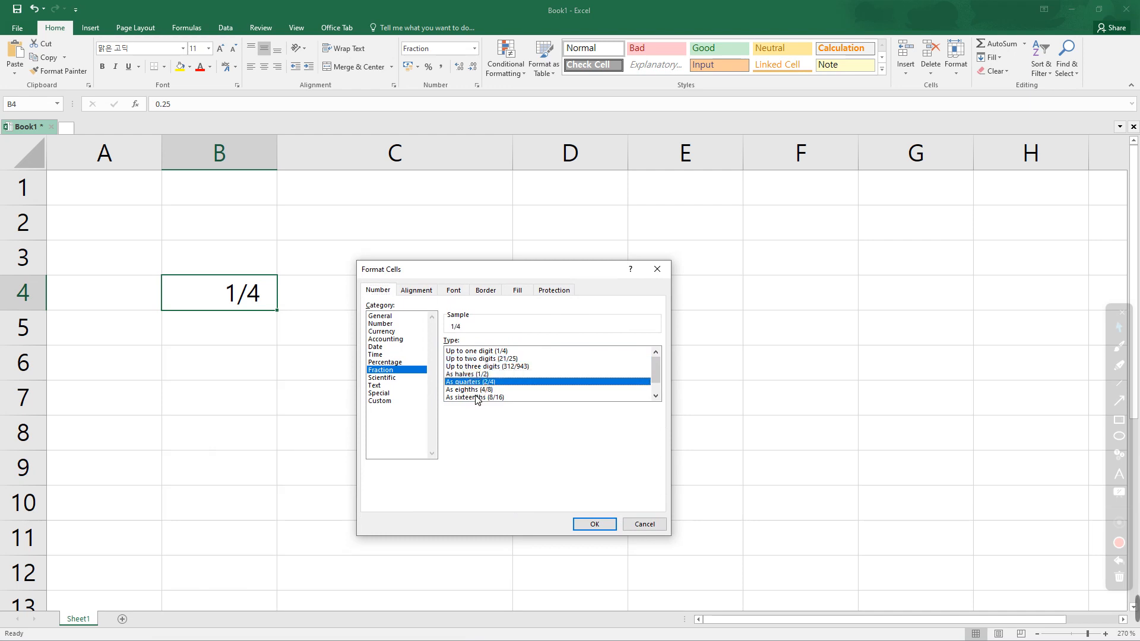
click(475, 390)
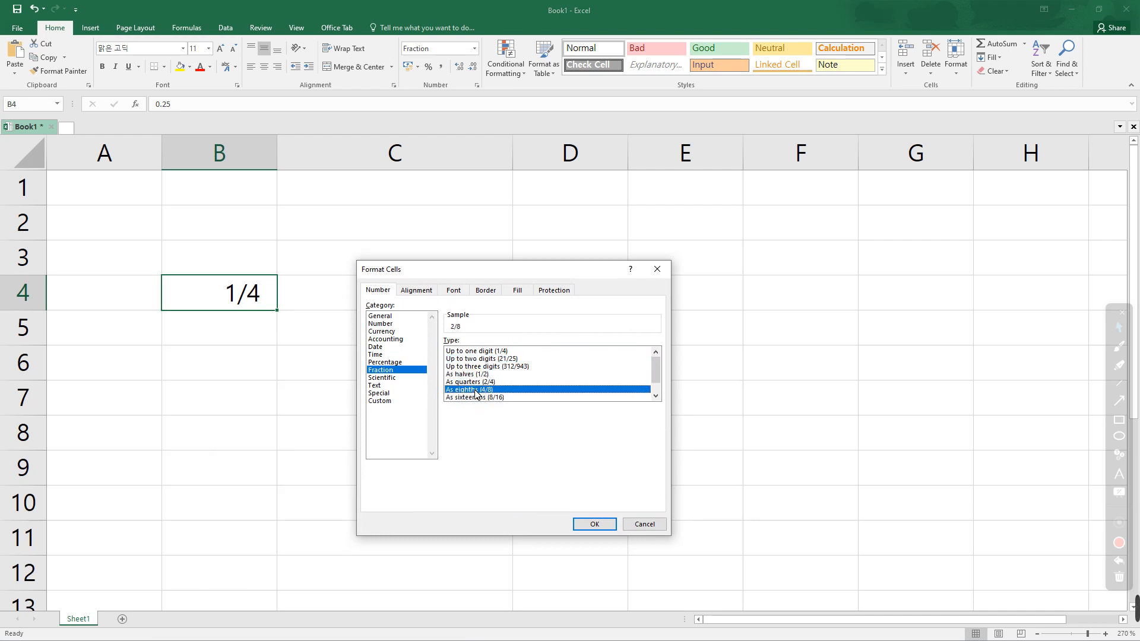
click(595, 525)
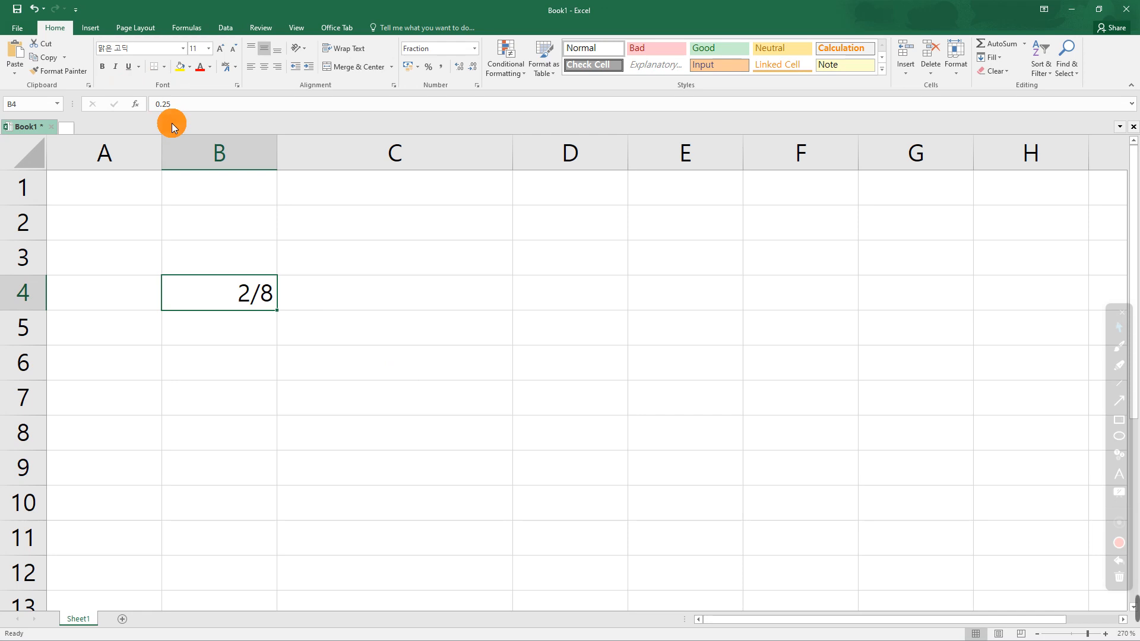
- Clear the contents of cell B4
click(324, 299)
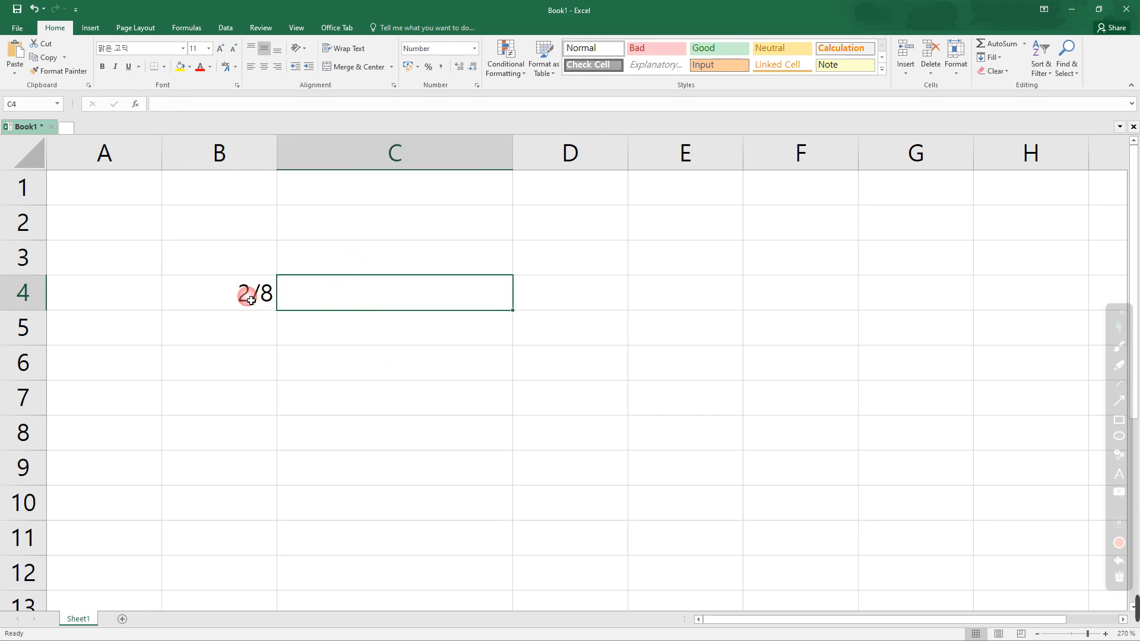
click(249, 300)
key(Delete)
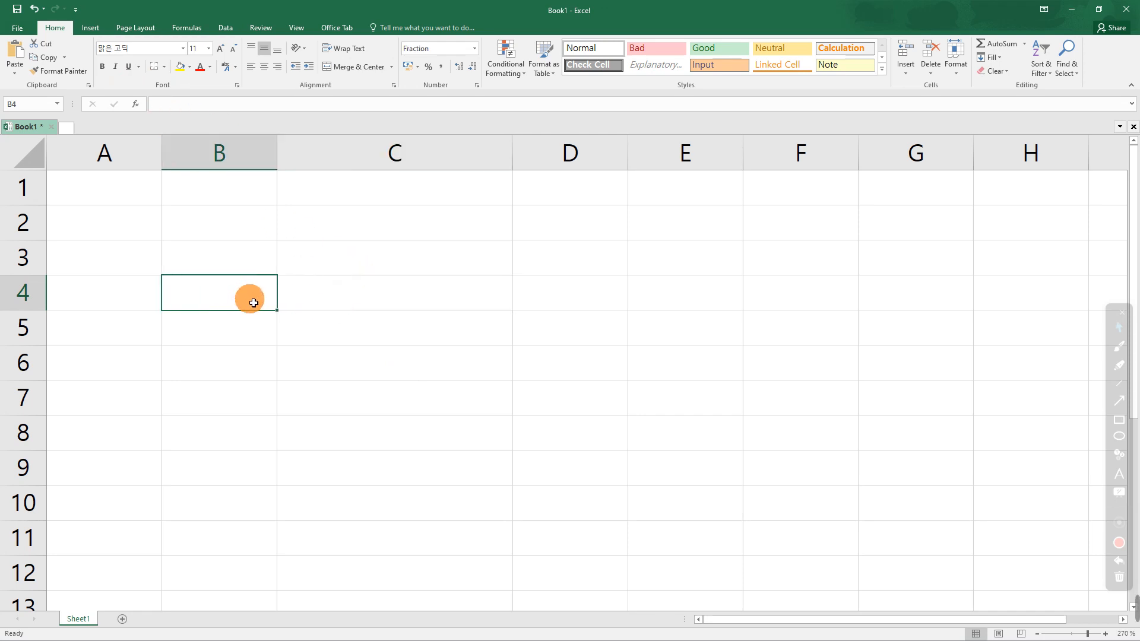
- Switch to the PowerPoint slide show and advance to slide 10 with the Format Cells picture
click(1071, 9)
drag(974, 181, 795, 186)
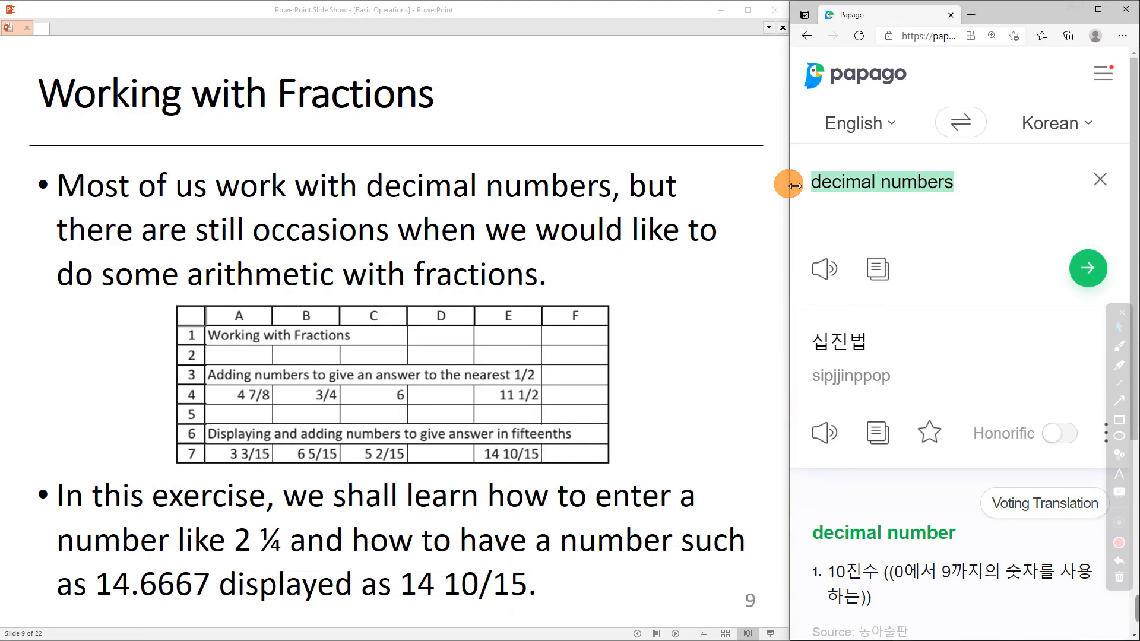
click(743, 301)
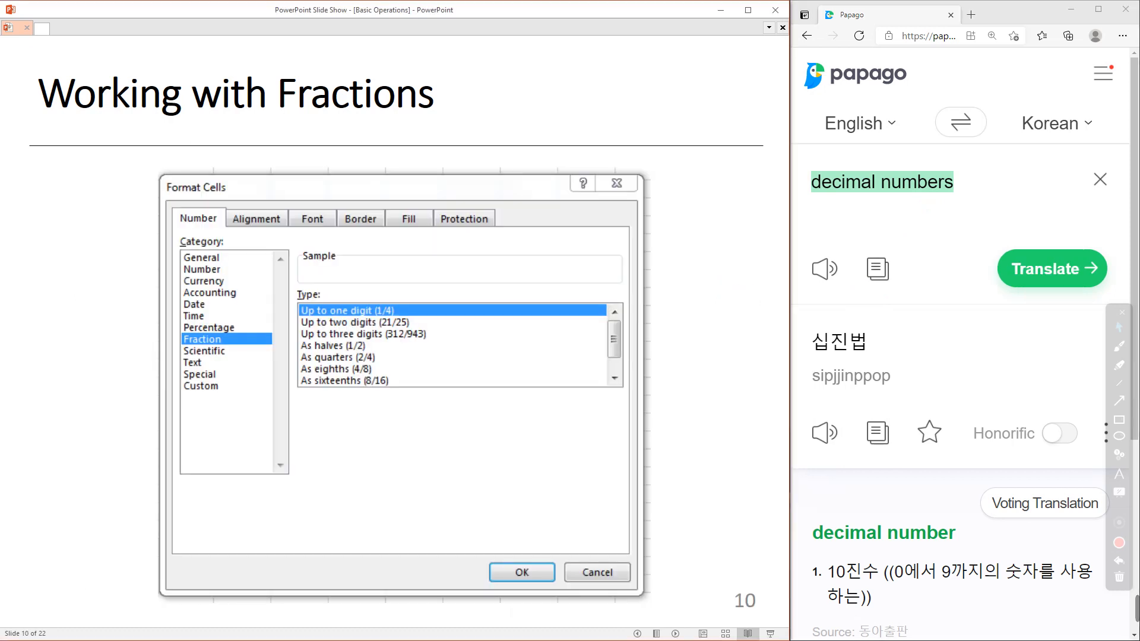
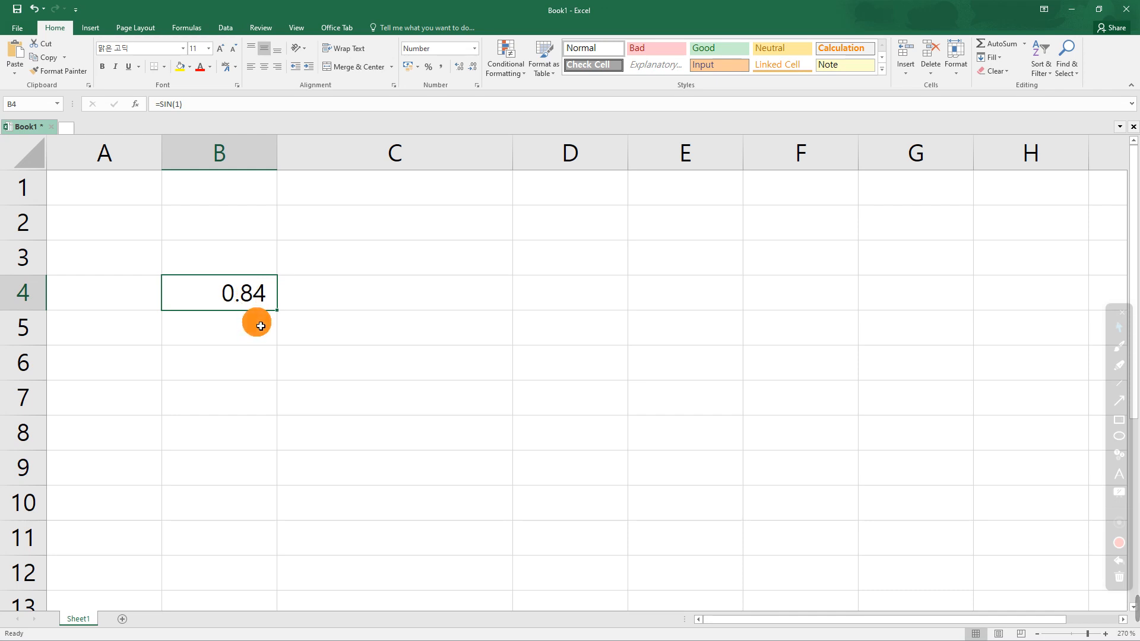
- Copy the =SIN(1) formula from cell B4 down through cell B7 with AutoFill
key(F4)
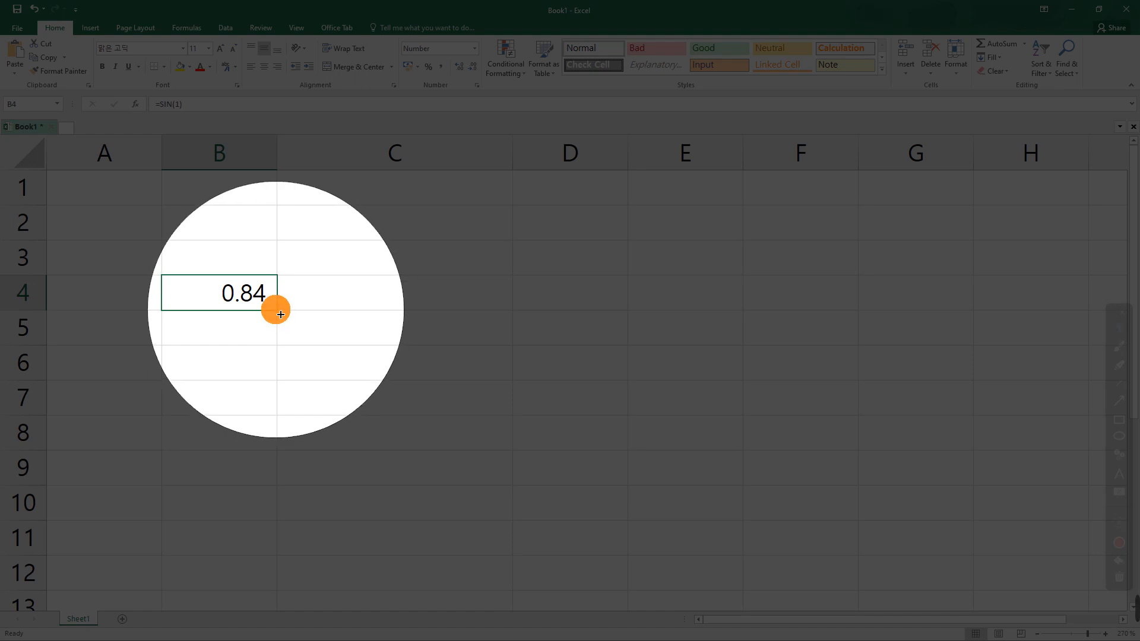
drag(276, 311, 268, 412)
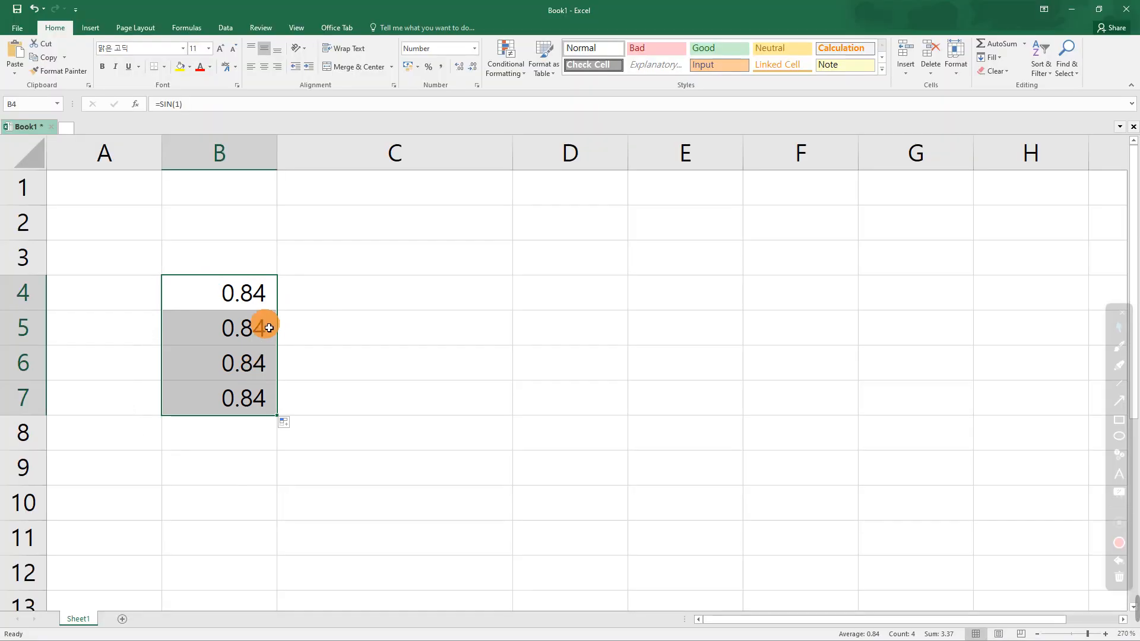
- Inspect each cell from B4 to B7 in turn and compare its formula with the displayed value
click(268, 301)
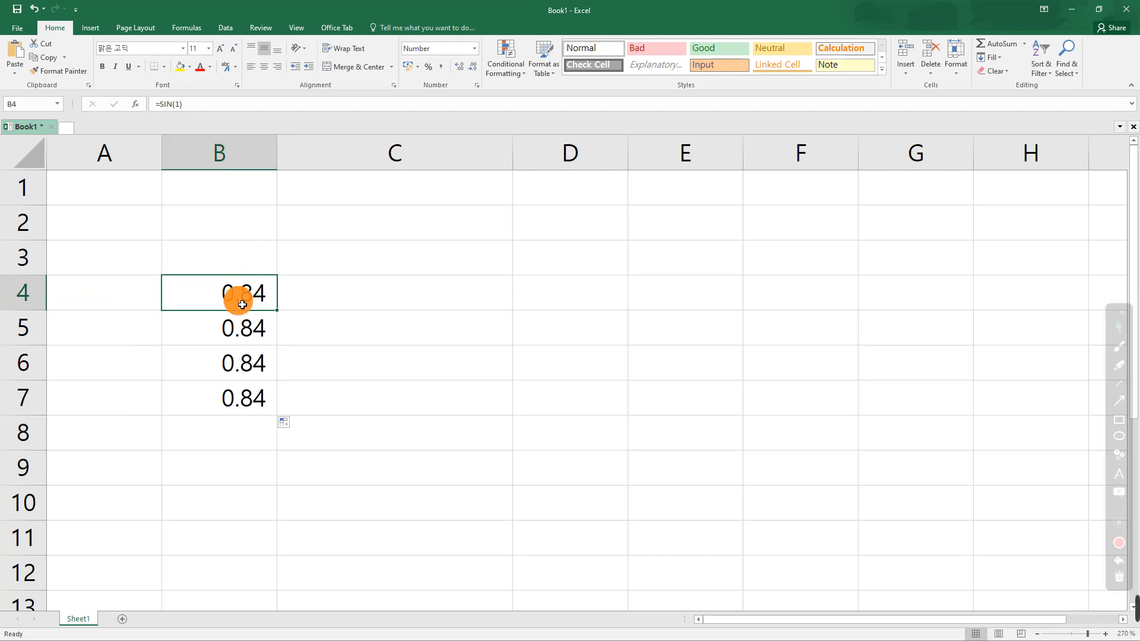
click(242, 336)
click(245, 367)
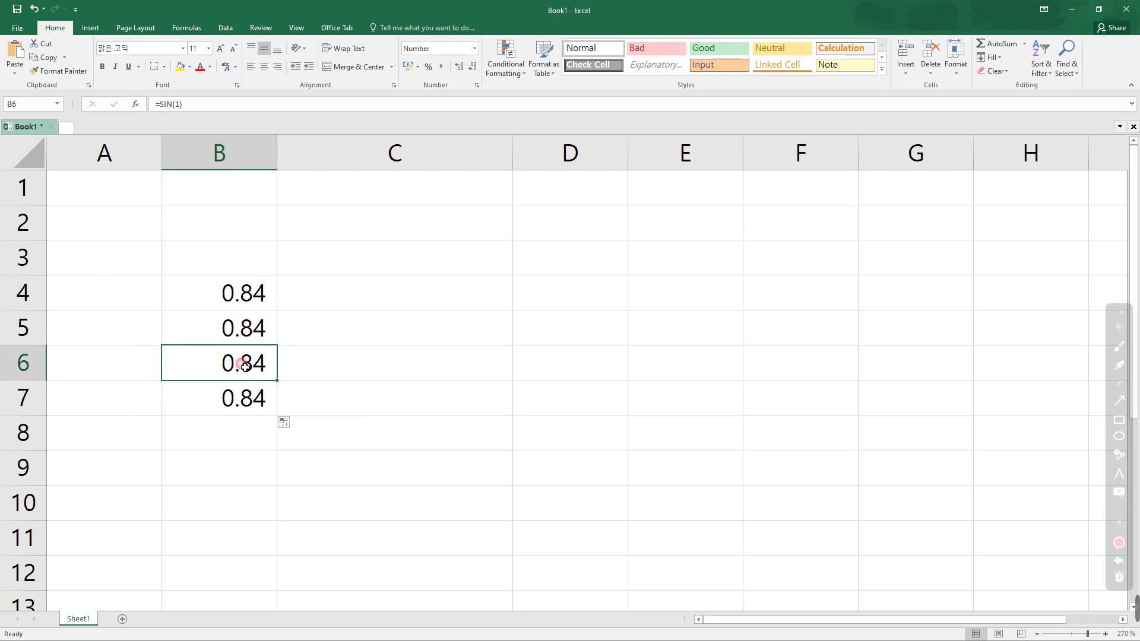
click(241, 399)
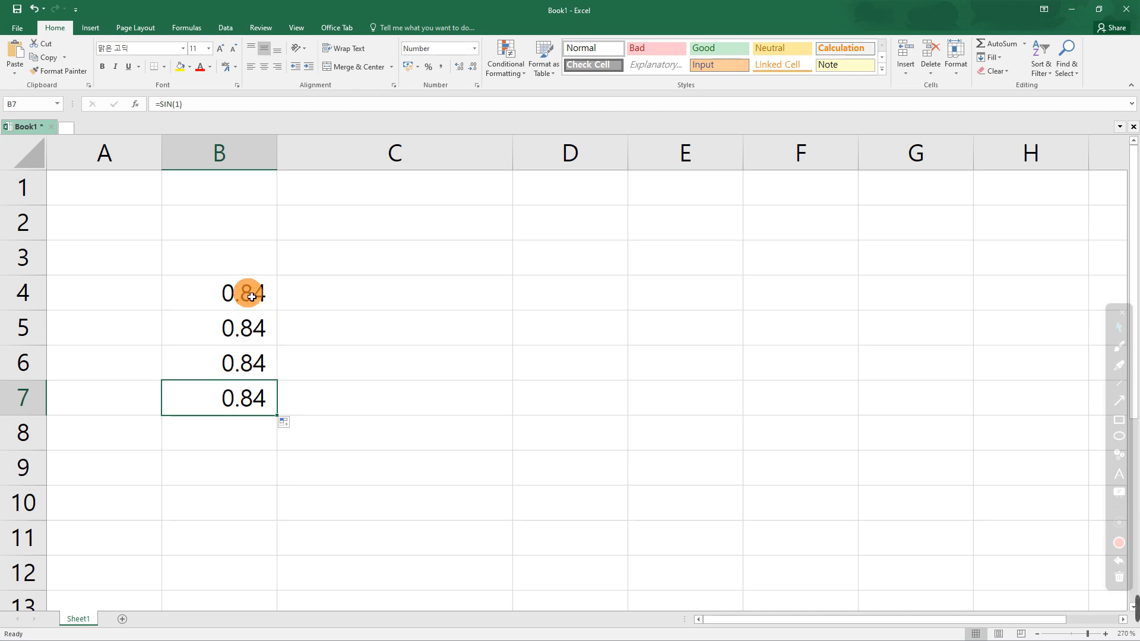
click(244, 338)
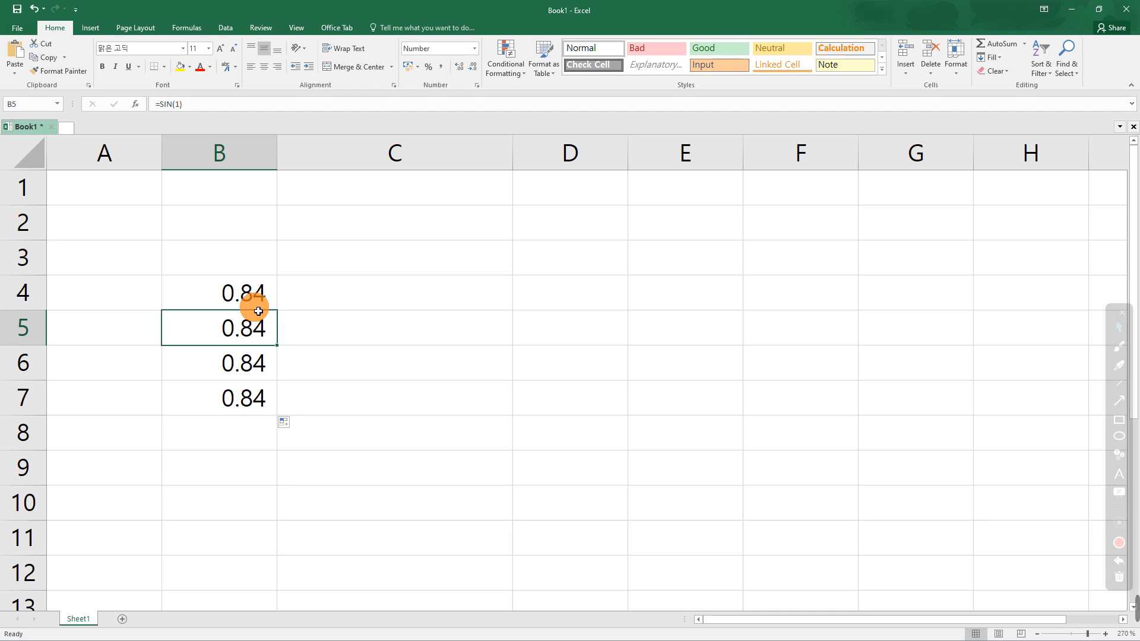
click(247, 293)
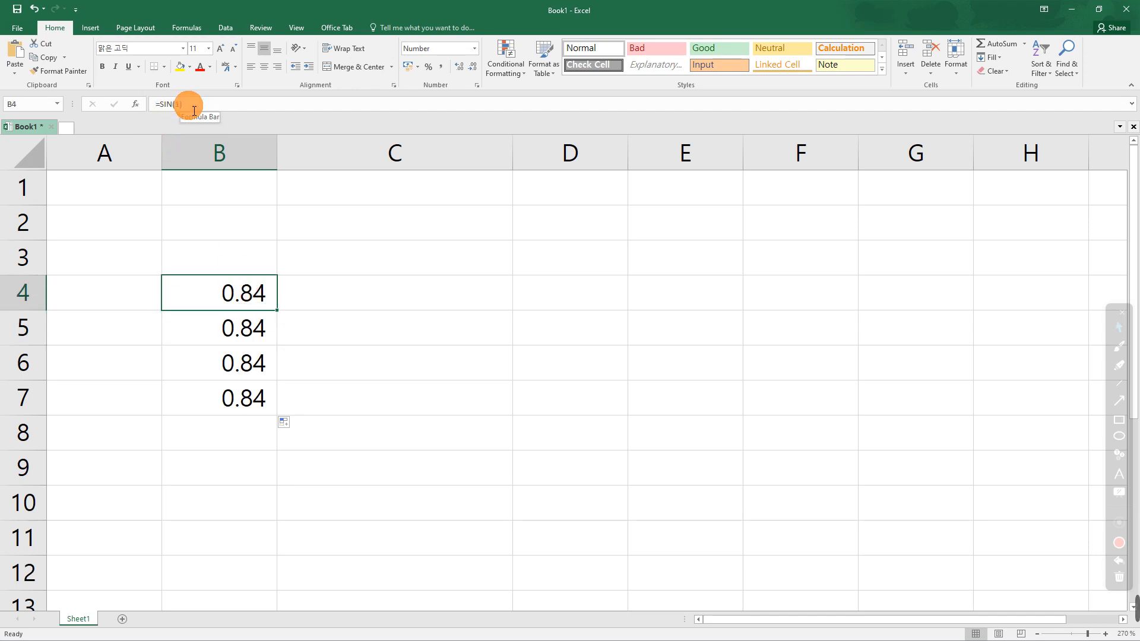
key(ctrl)
key(ctrl)
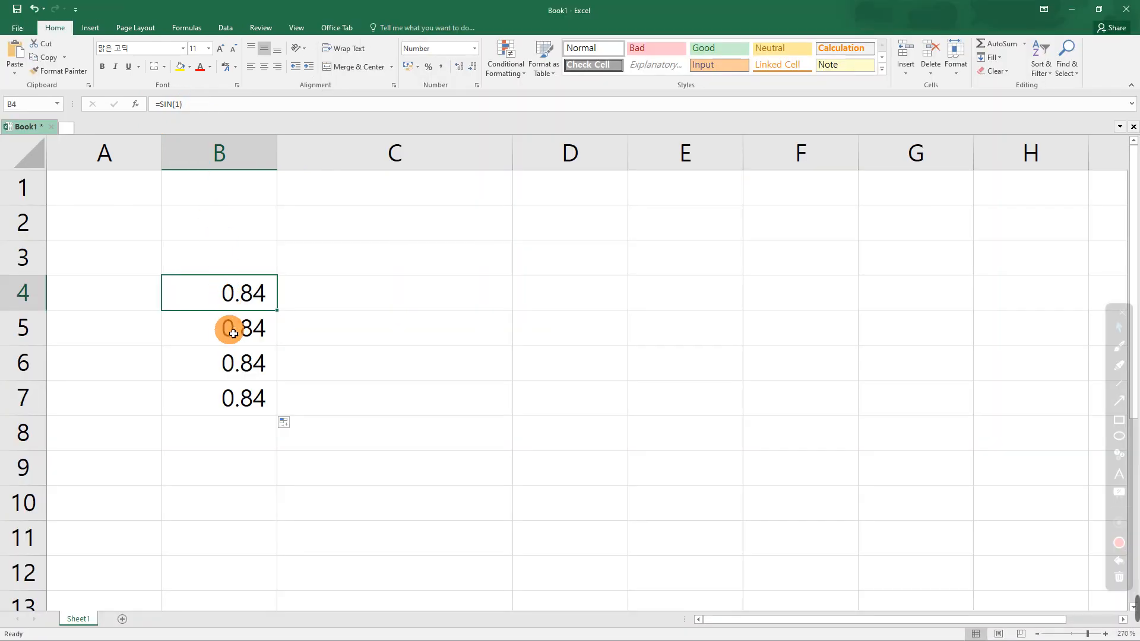
click(224, 326)
key(ctrl)
key(ctrl)
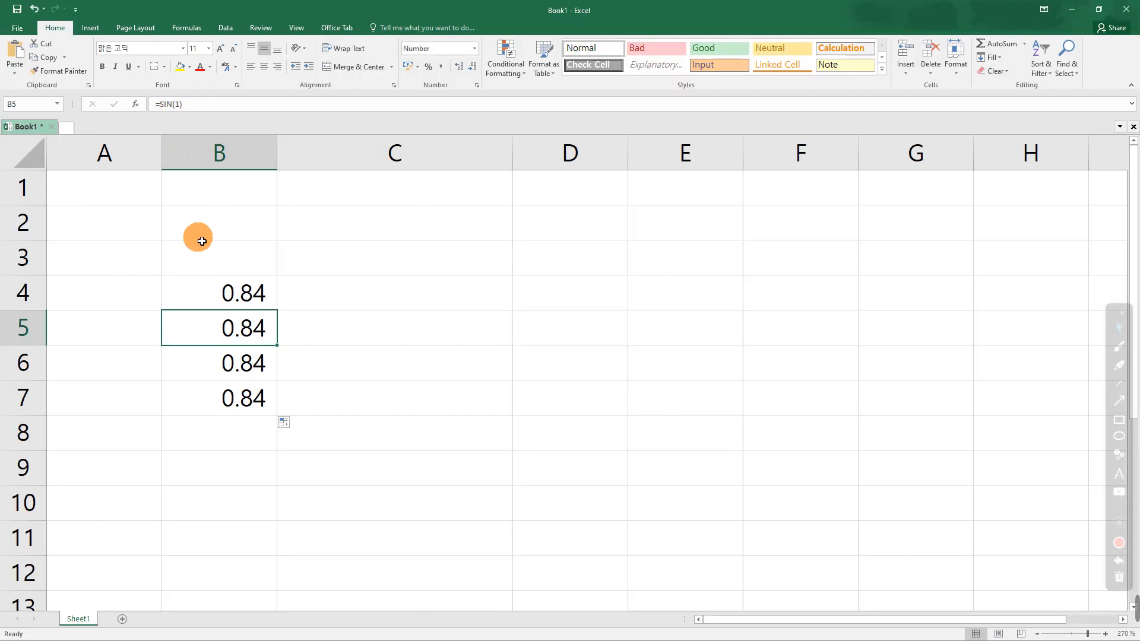
click(234, 364)
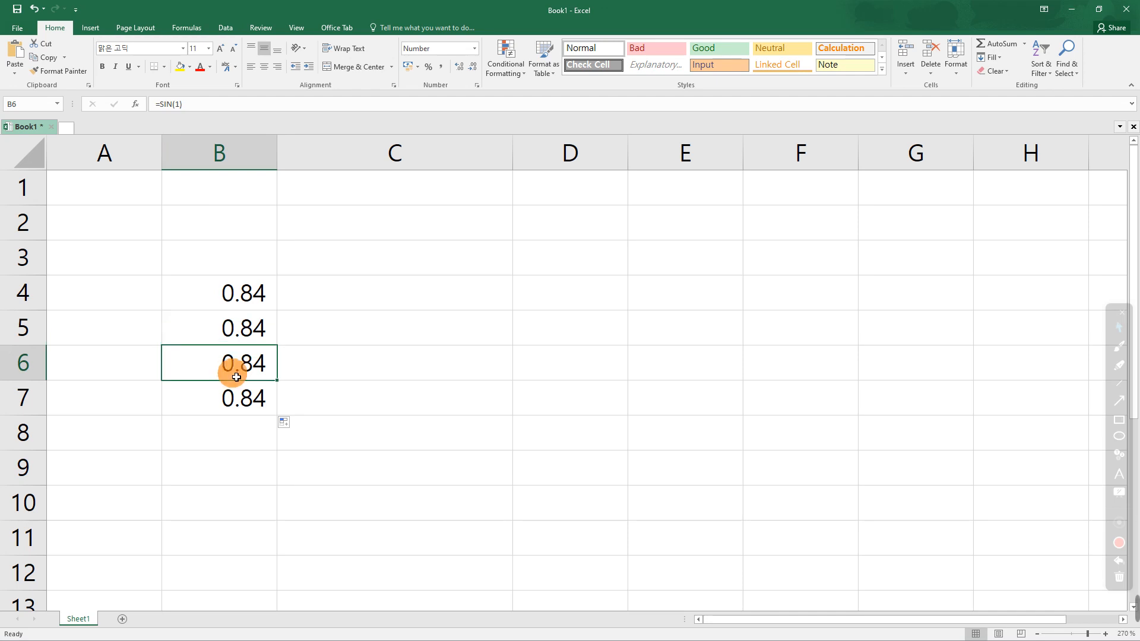
click(235, 398)
click(236, 399)
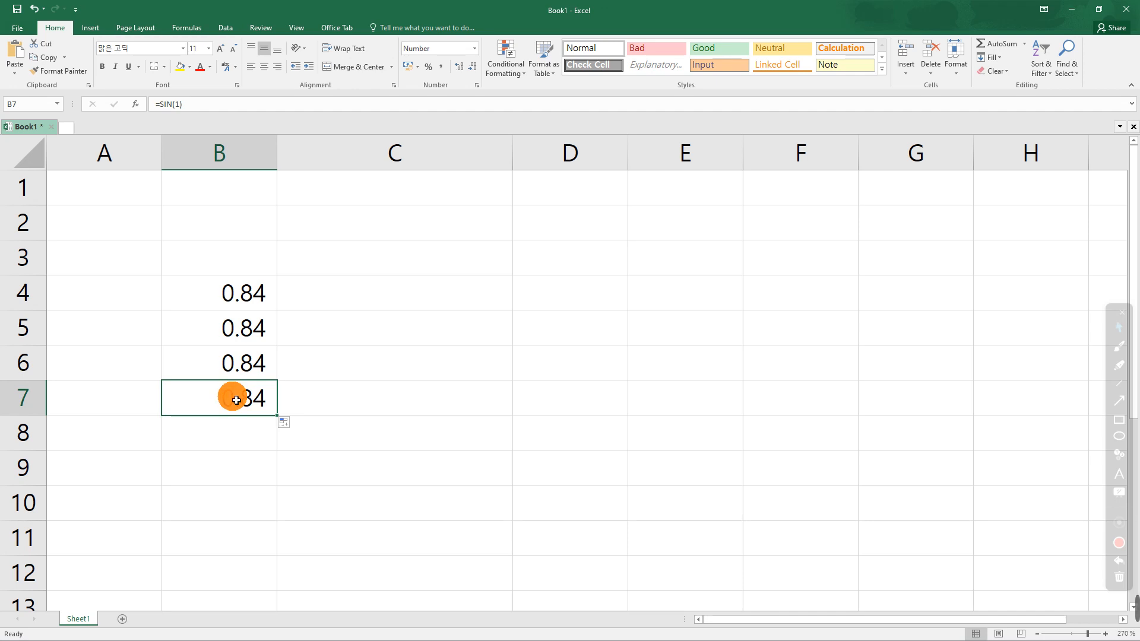
- Delete the copied formulas from cells B5 through B7
drag(257, 328, 258, 399)
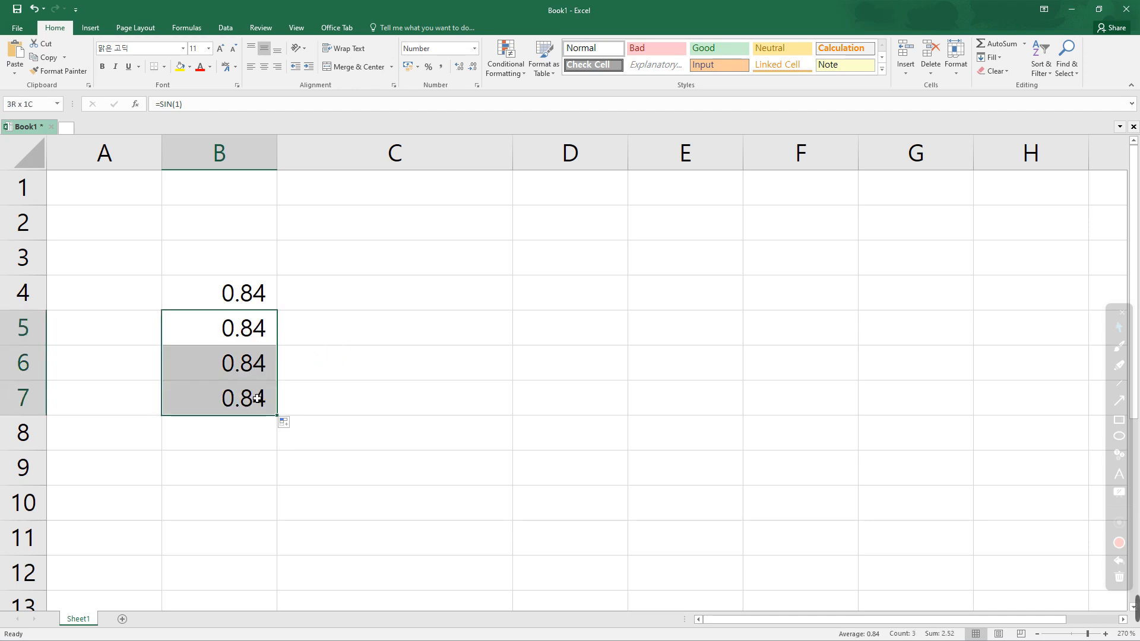
key(Delete)
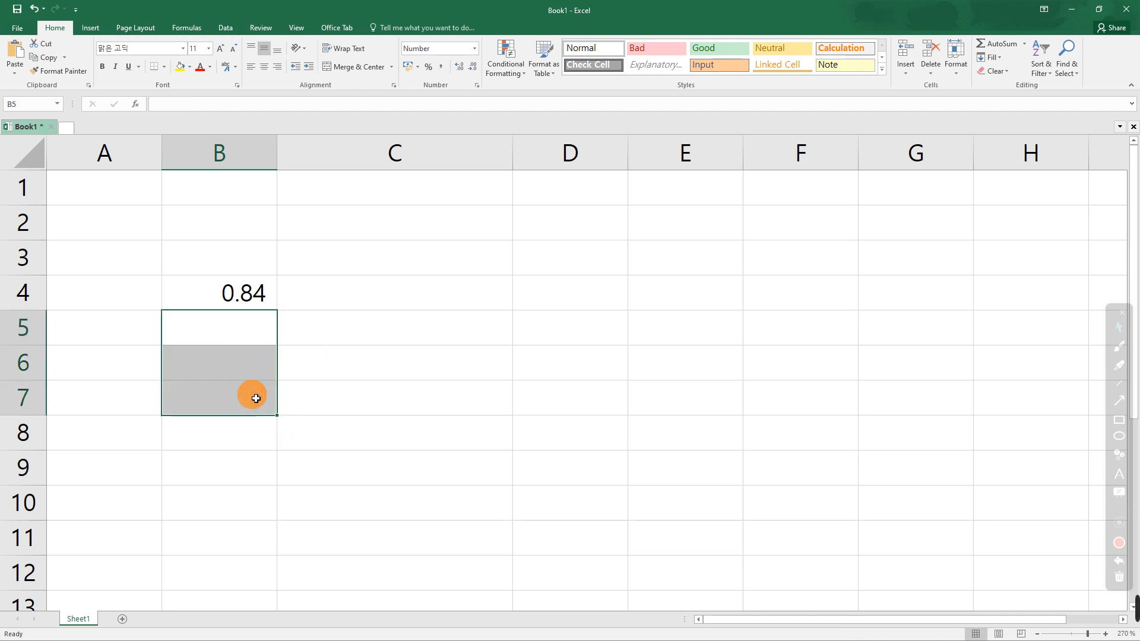
- Switch to the Papago translator and replace the English source text with "relative address"
click(1073, 9)
click(910, 216)
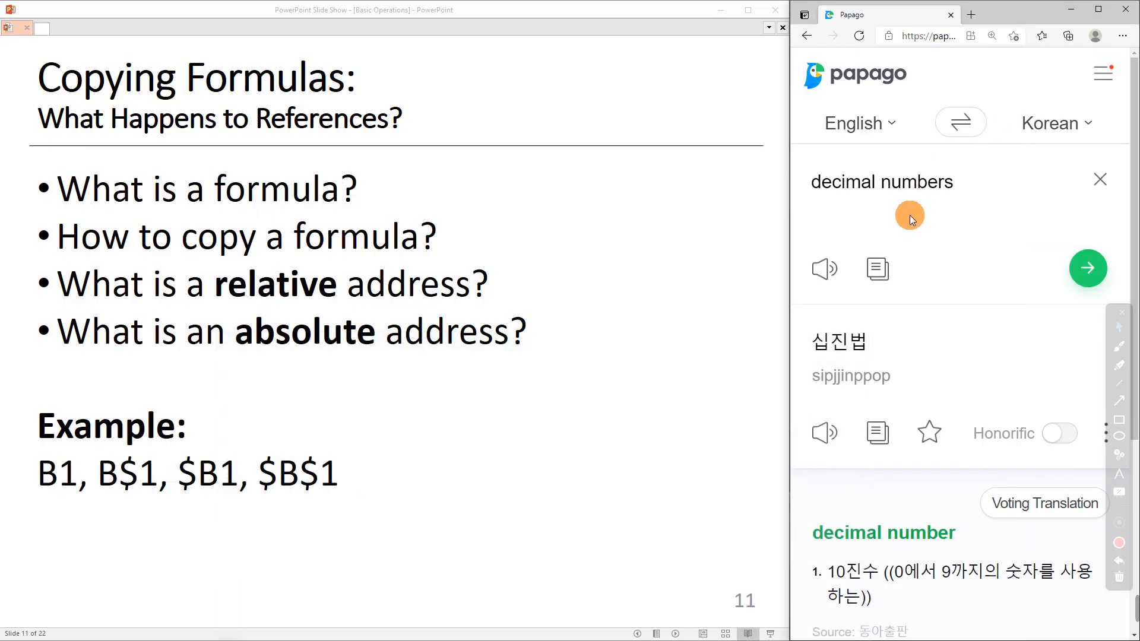
click(936, 190)
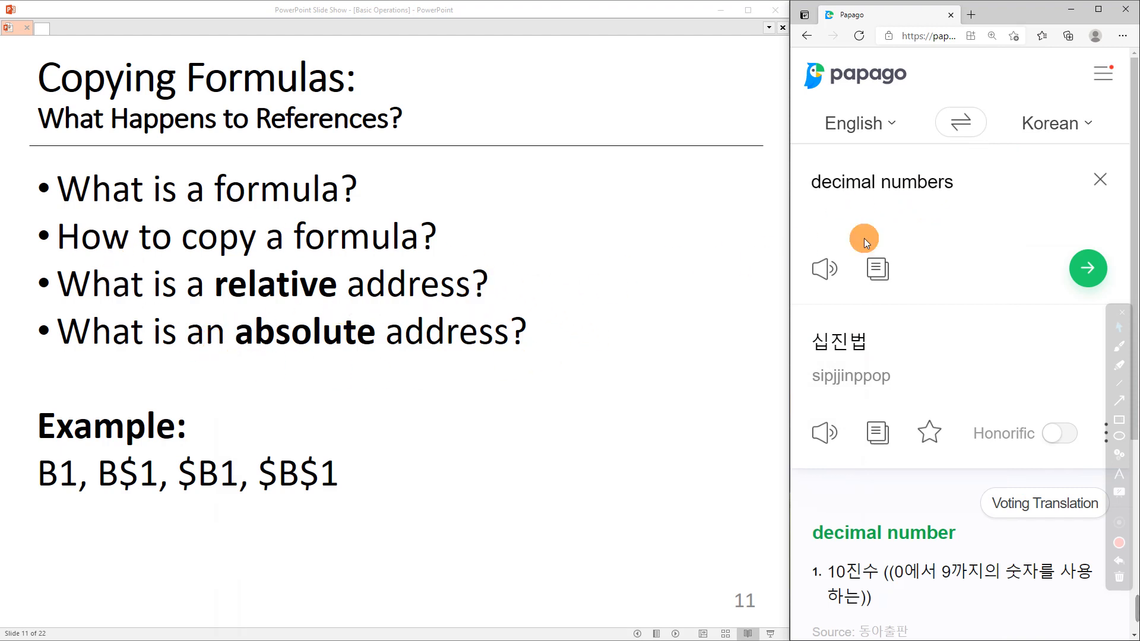
drag(966, 190, 777, 191)
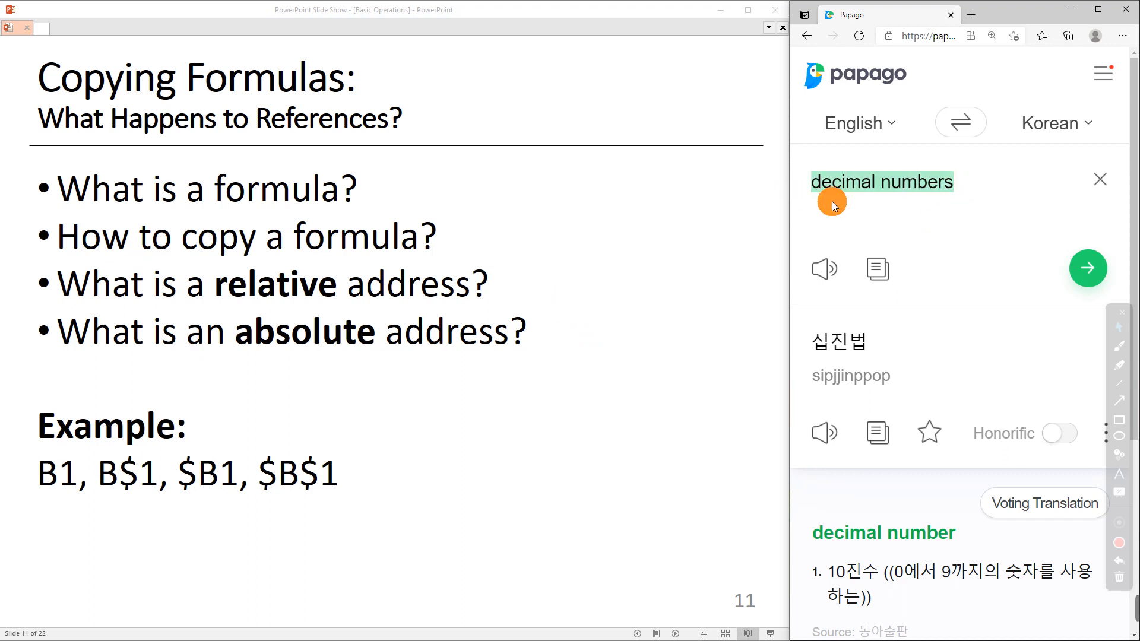
text(relat)
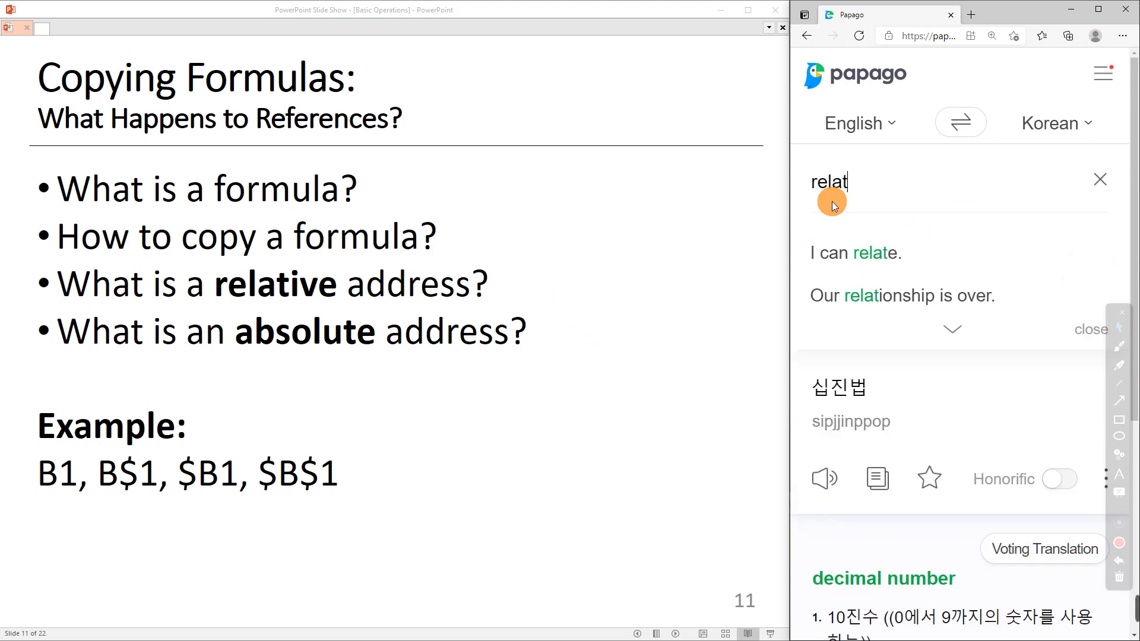
text(ive address)
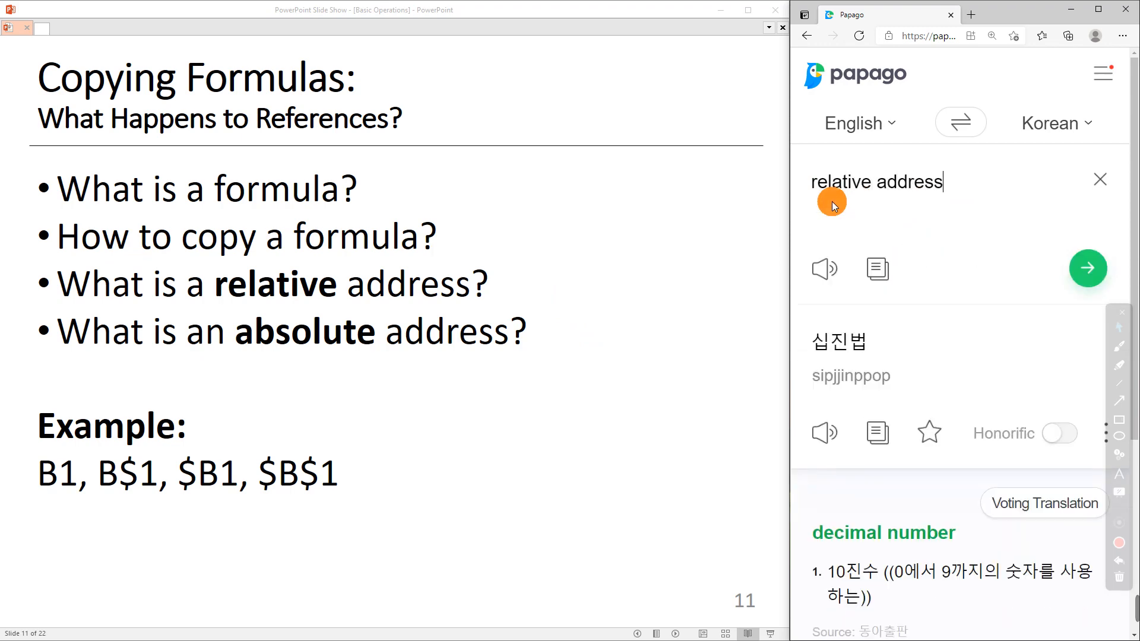
key(Return)
- Add "absolute address" as a second line of the Papago source text
text(a)
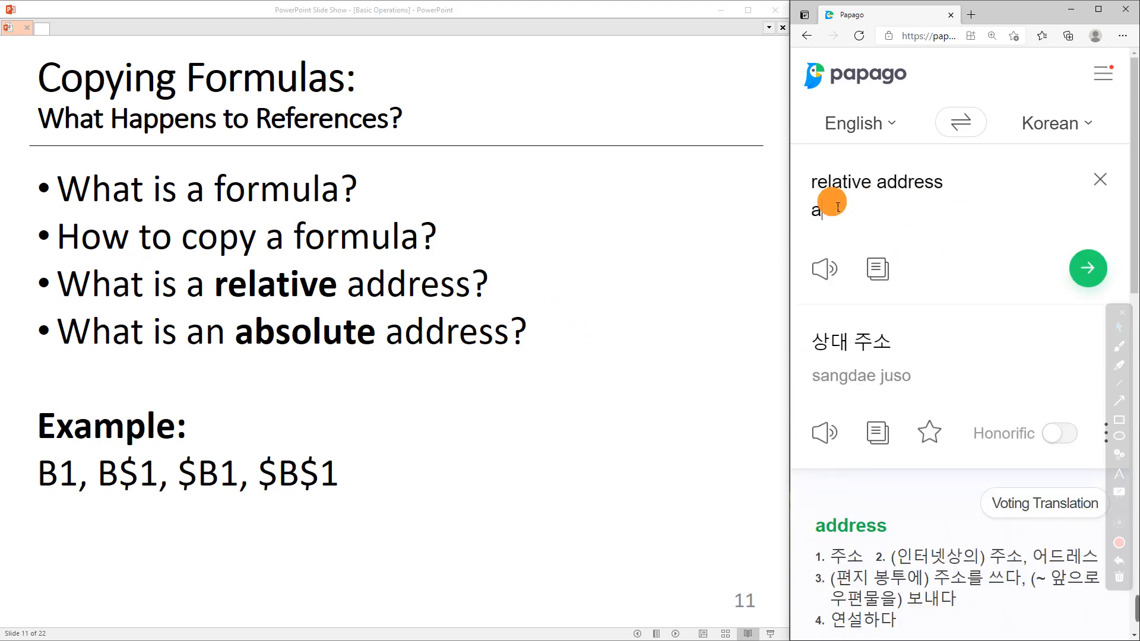
text(bsolur)
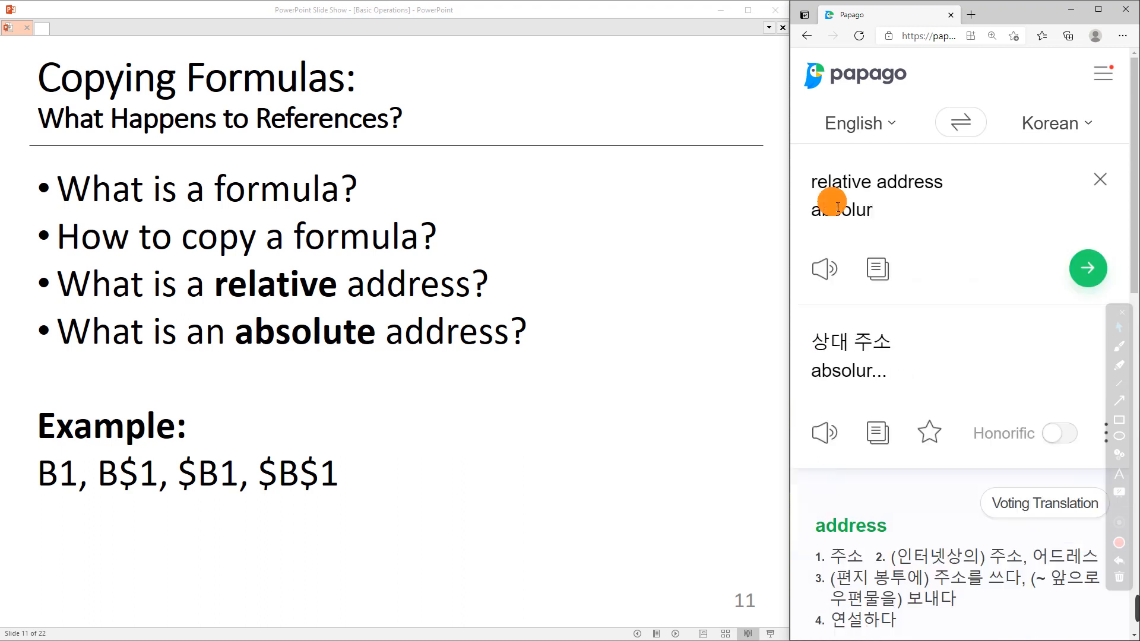
key(BackSpace)
key(BackSpace)
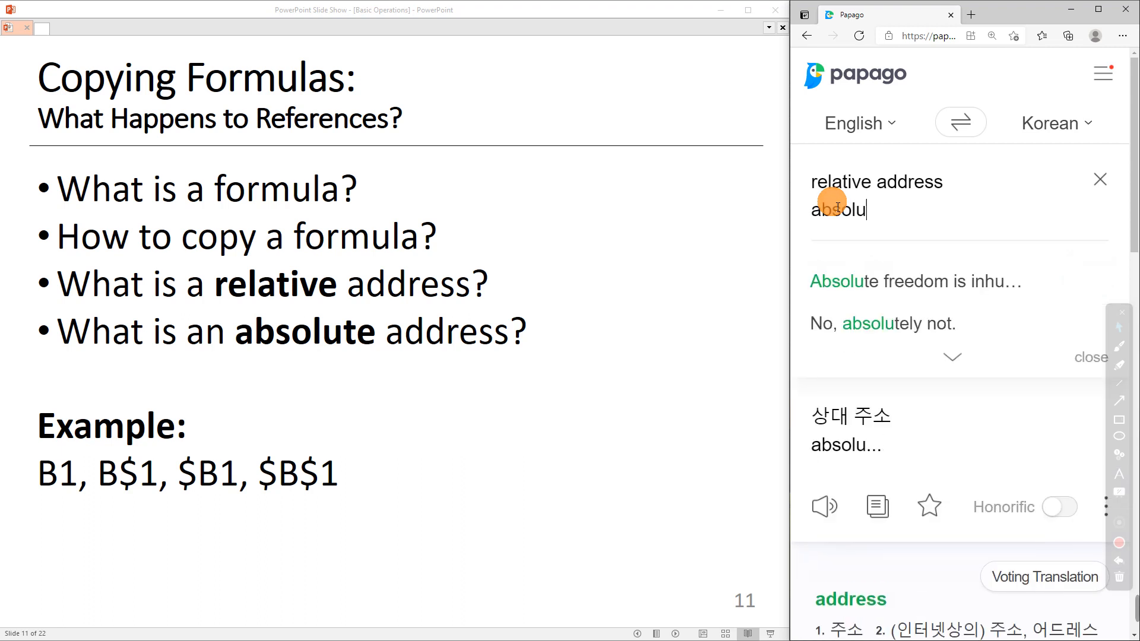
text(te address)
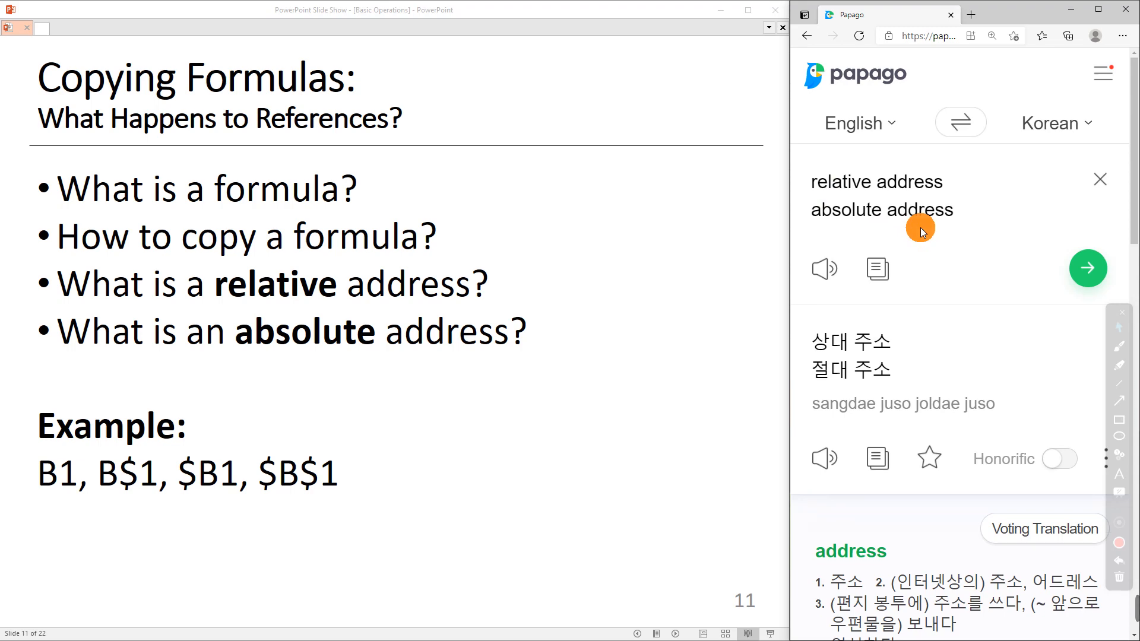
- Switch to Excel, select cell B4, circle it with the red pen, and draw arrows from column header B and row header 4
key(alt+Tab)
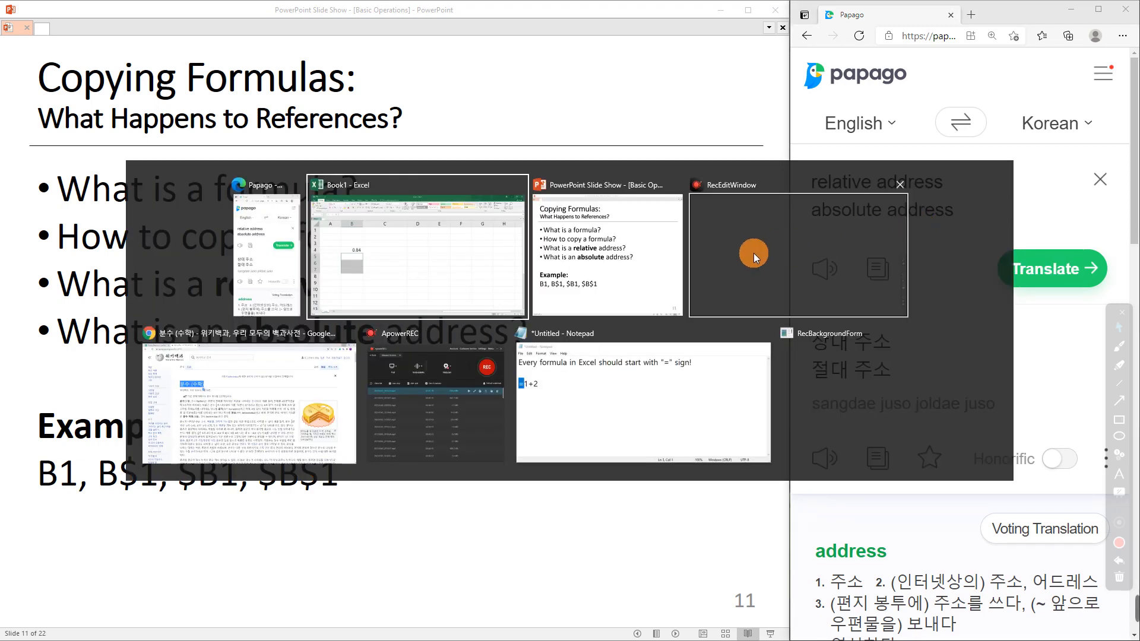
click(452, 262)
click(248, 294)
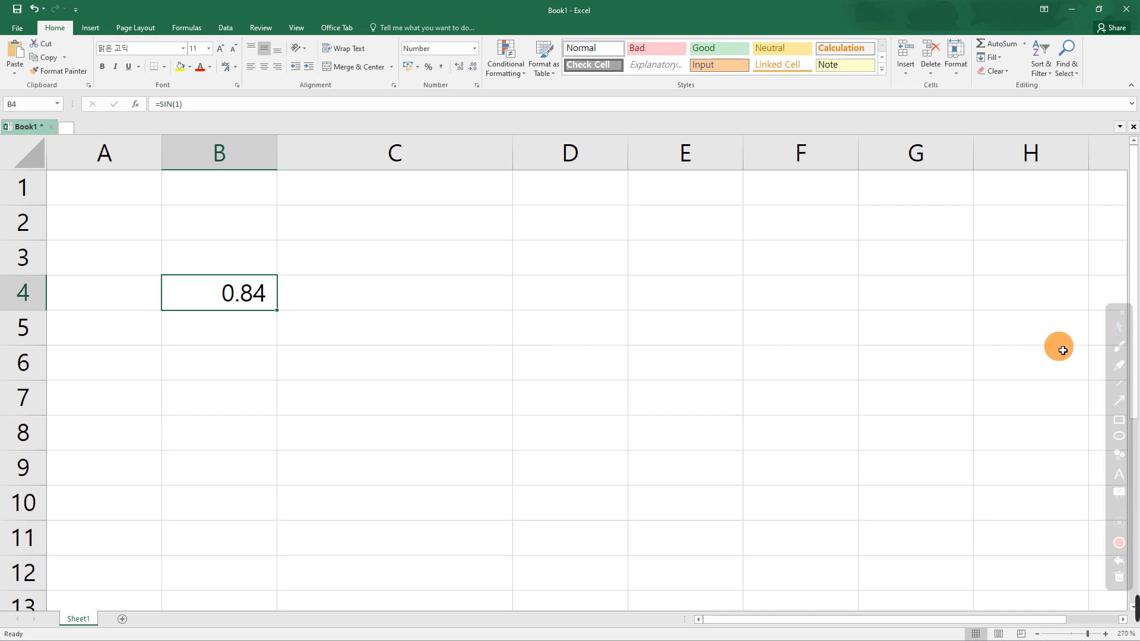
click(1119, 349)
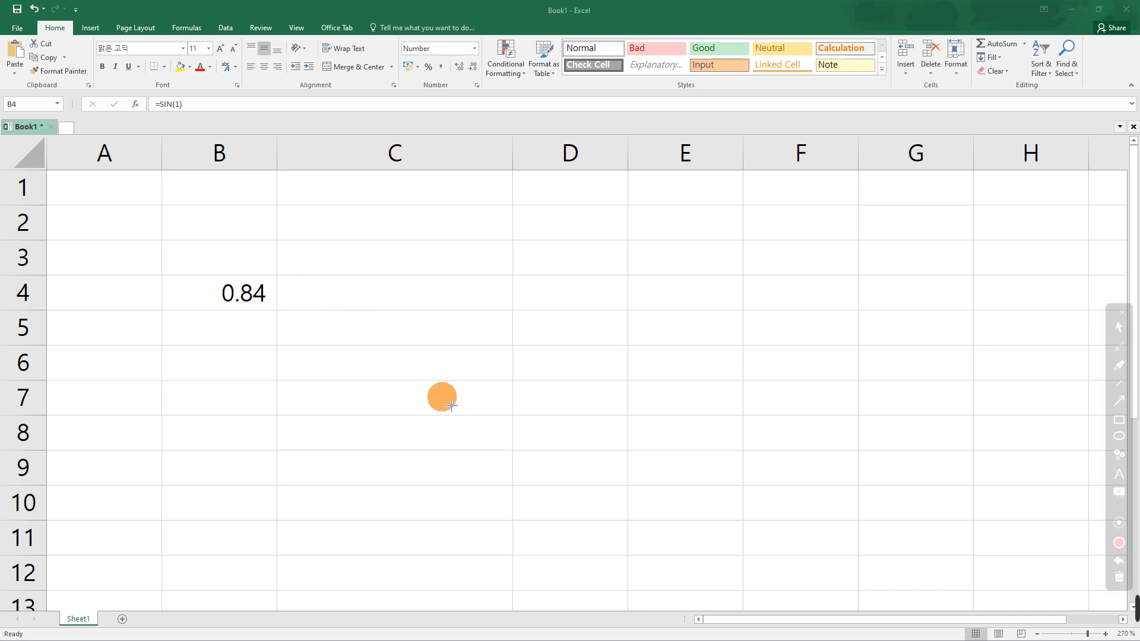
mouse_move(198, 281)
mouse_down()
mouse_move(206, 336)
mouse_move(199, 281)
mouse_up()
drag(237, 150, 252, 231)
drag(239, 214, 270, 223)
drag(39, 306, 89, 316)
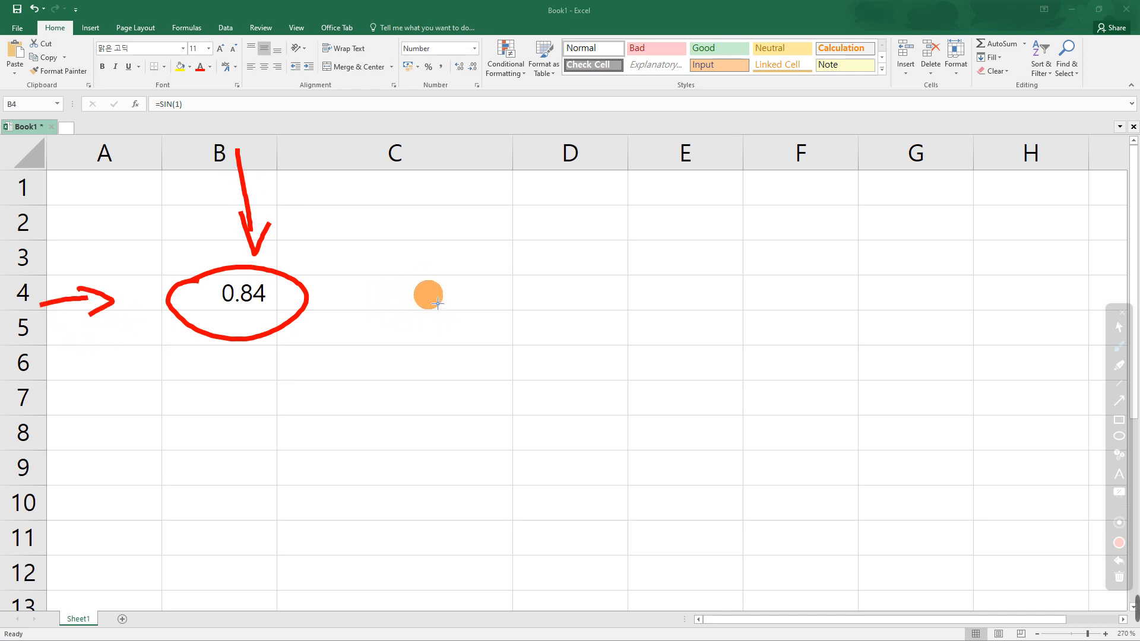
- Handwrite "address : B4" in red beside the circled cell
mouse_move(428, 287)
mouse_down()
mouse_move(442, 309)
mouse_move(490, 307)
mouse_up()
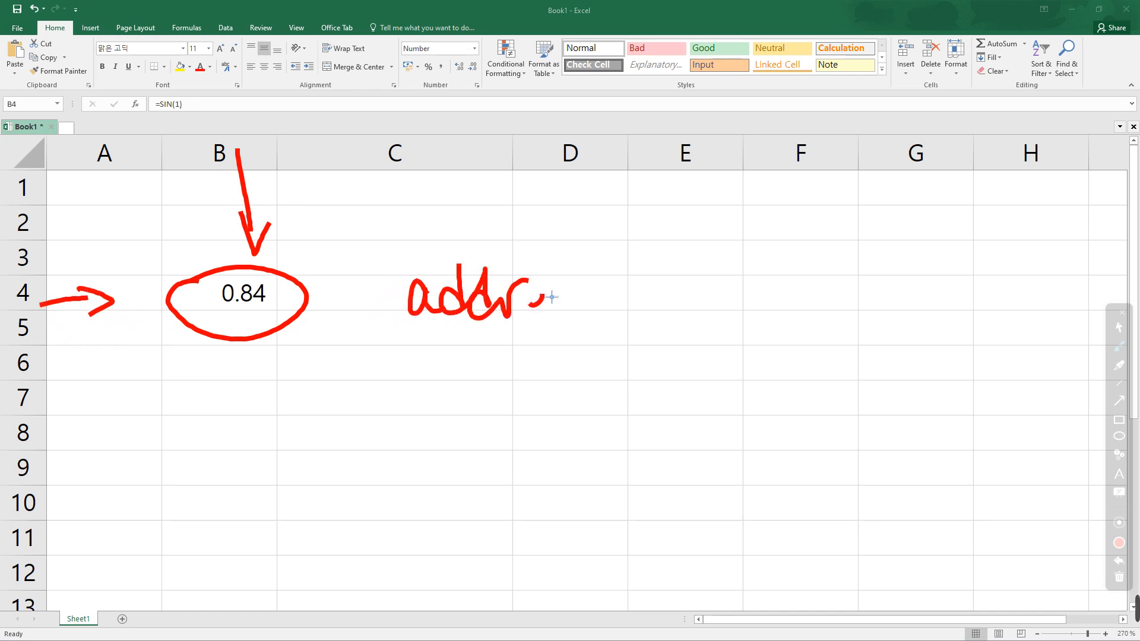
click(638, 279)
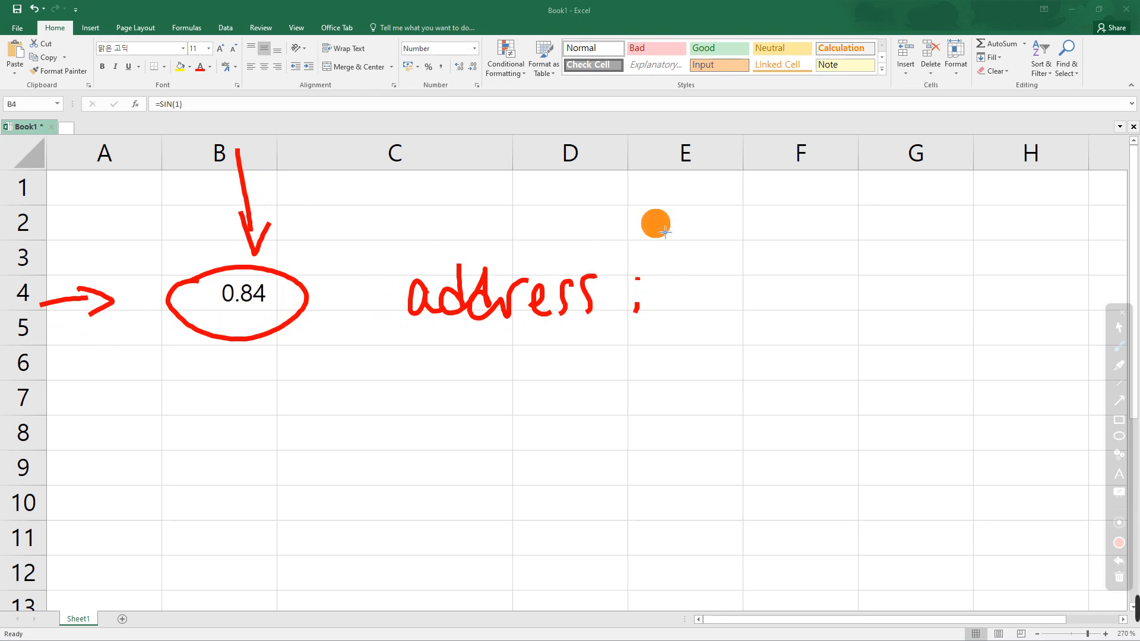
mouse_move(677, 271)
mouse_down()
mouse_move(671, 315)
mouse_move(727, 298)
mouse_up()
drag(732, 268, 722, 343)
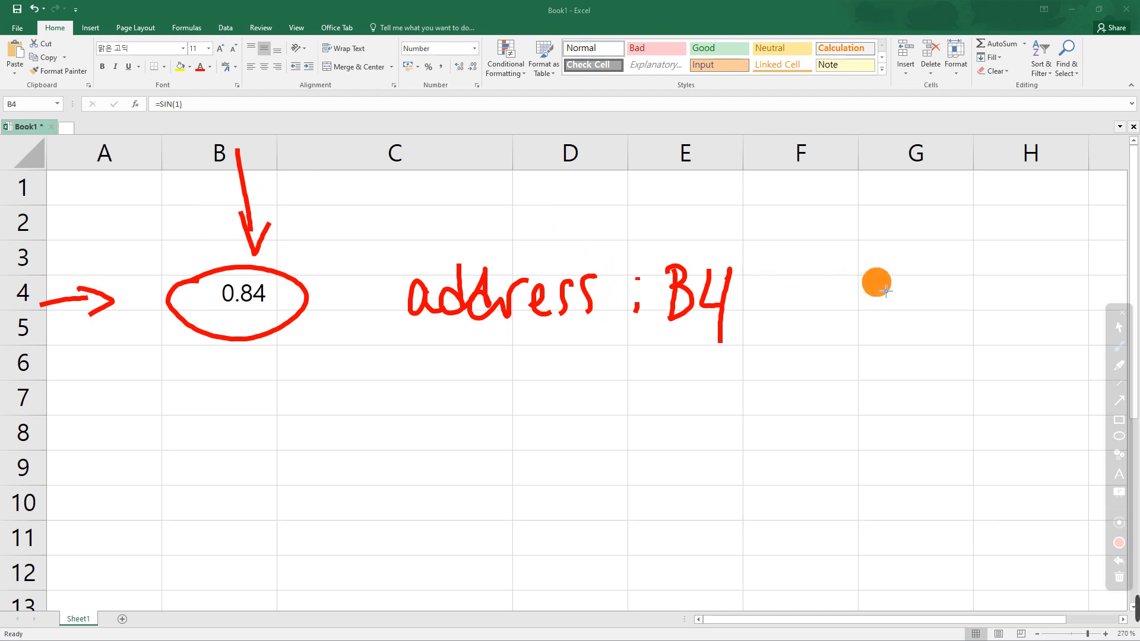
- Erase all pen annotations from the sheet and return to the normal pointer
key(ctrl+z)
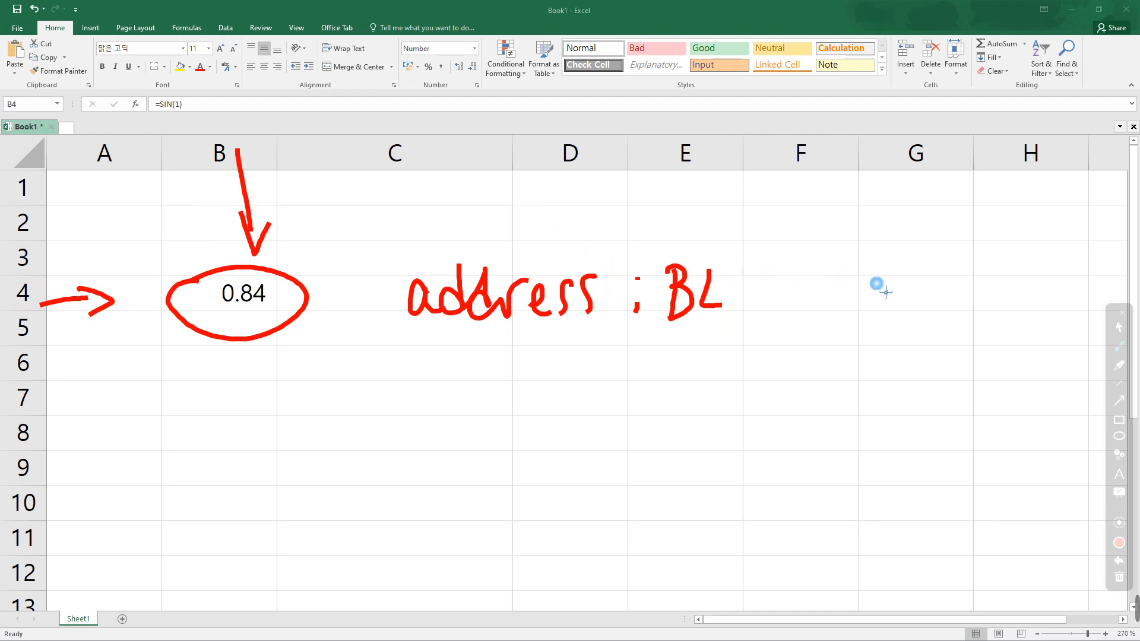
click(1121, 579)
click(1118, 328)
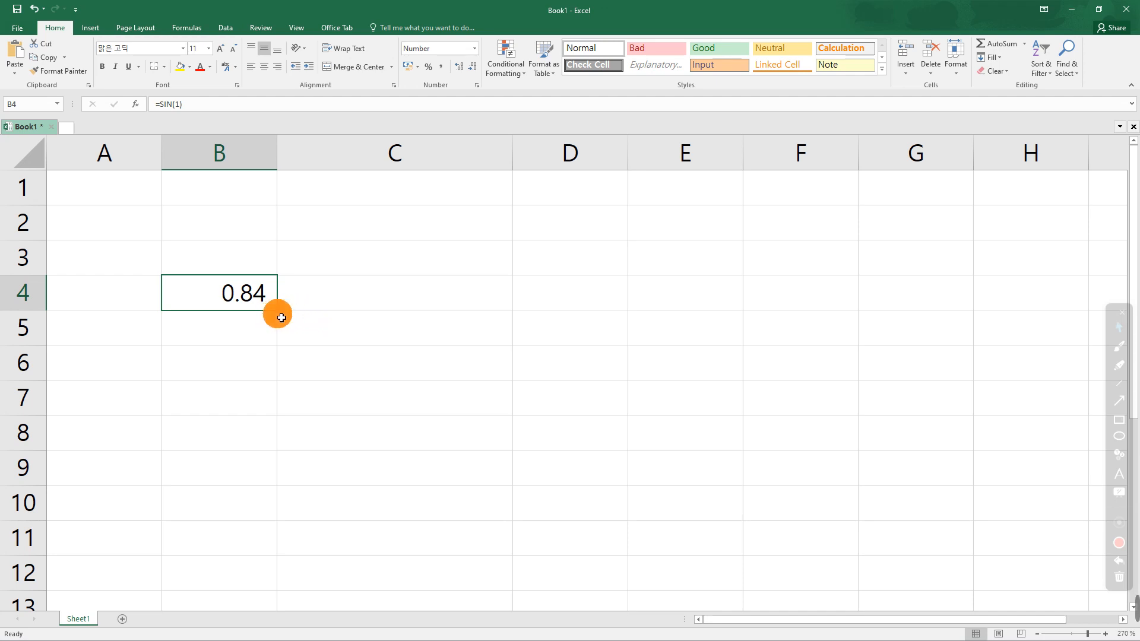
- Copy the =SIN(1) formula from B4 down through B7 with AutoFill and select the range B4:B7
drag(281, 317, 268, 409)
click(364, 361)
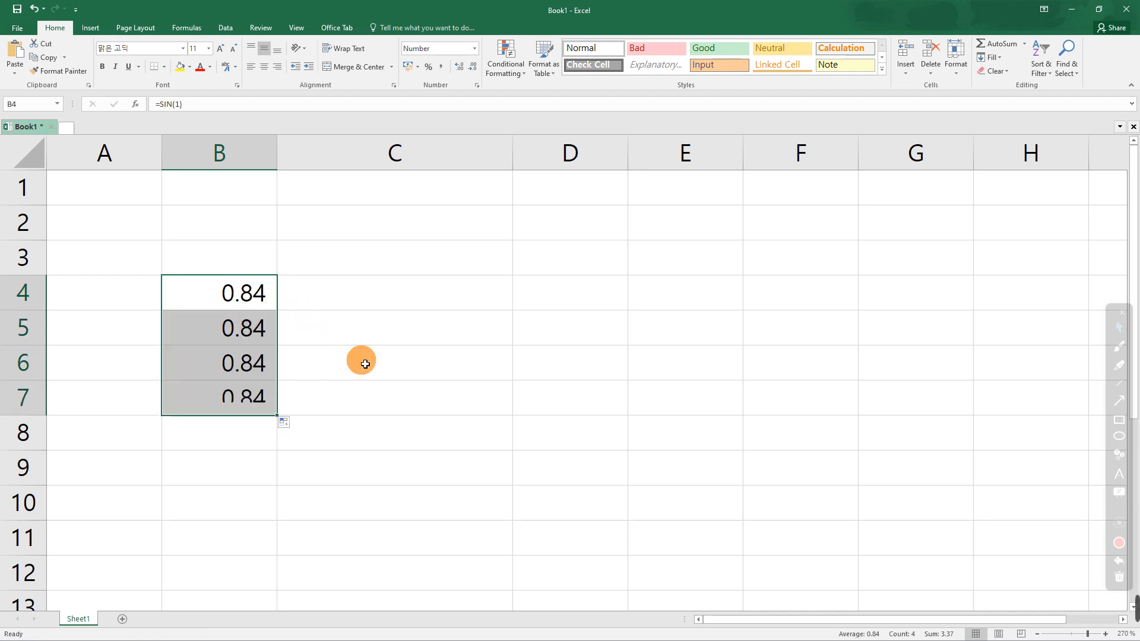
drag(244, 291, 241, 399)
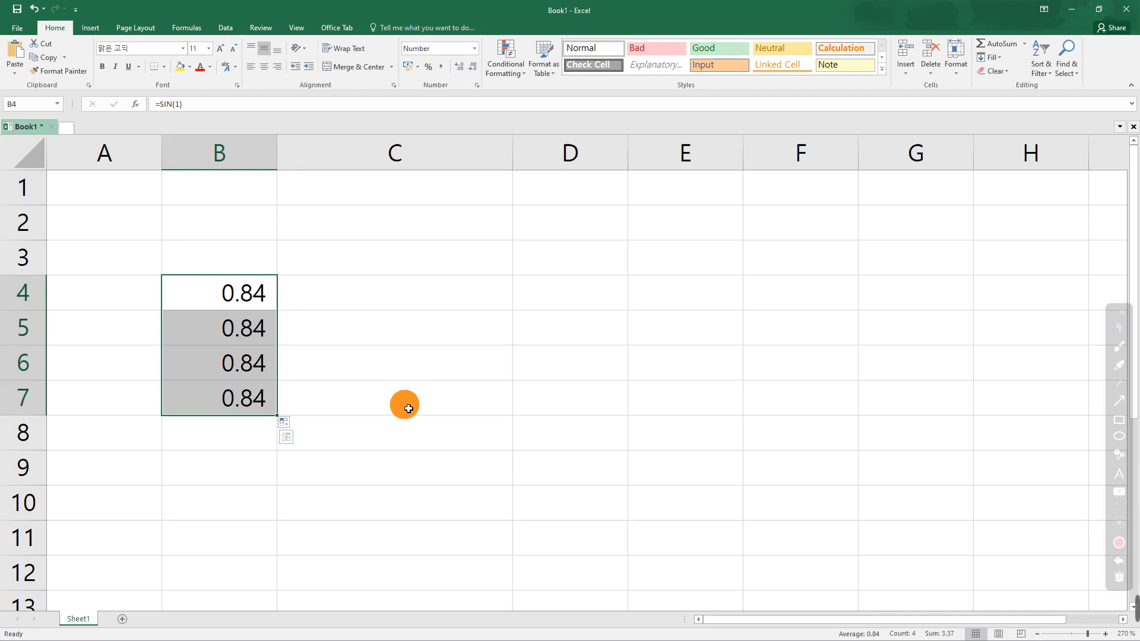
- Handwrite "range of cells" in red across columns C to E near rows 2 and 3
click(1120, 348)
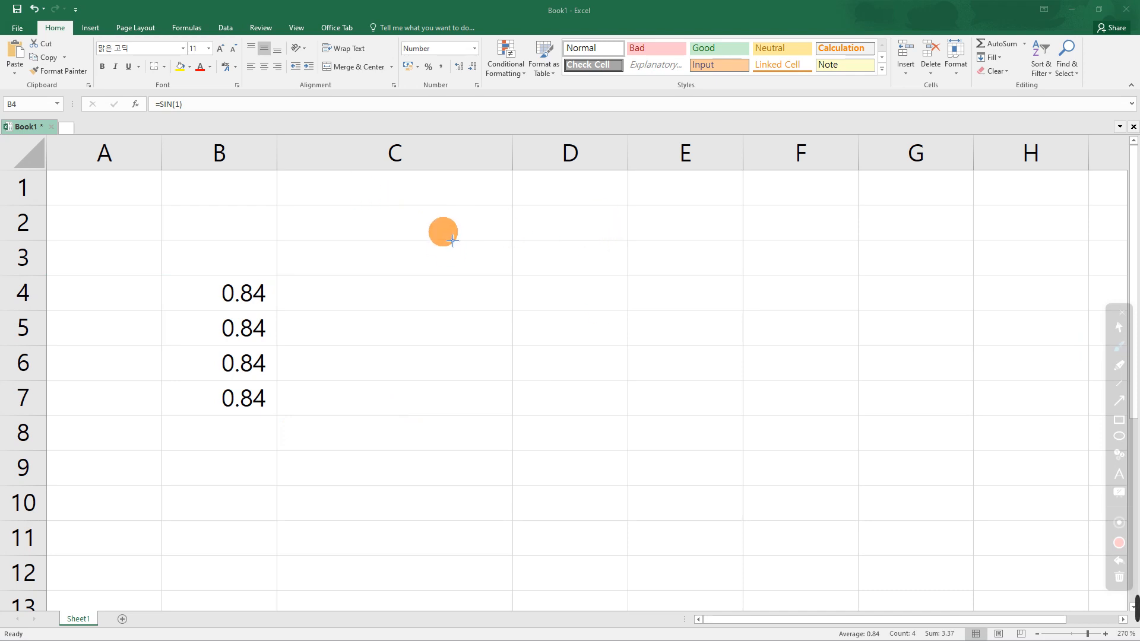
drag(447, 232, 448, 261)
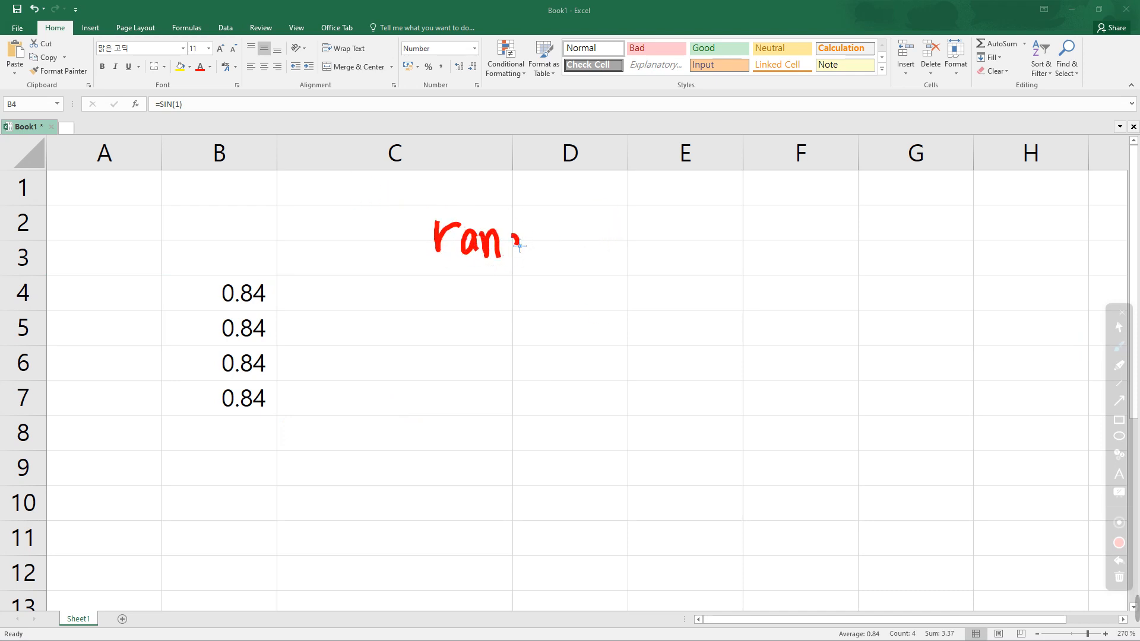
drag(519, 245, 505, 276)
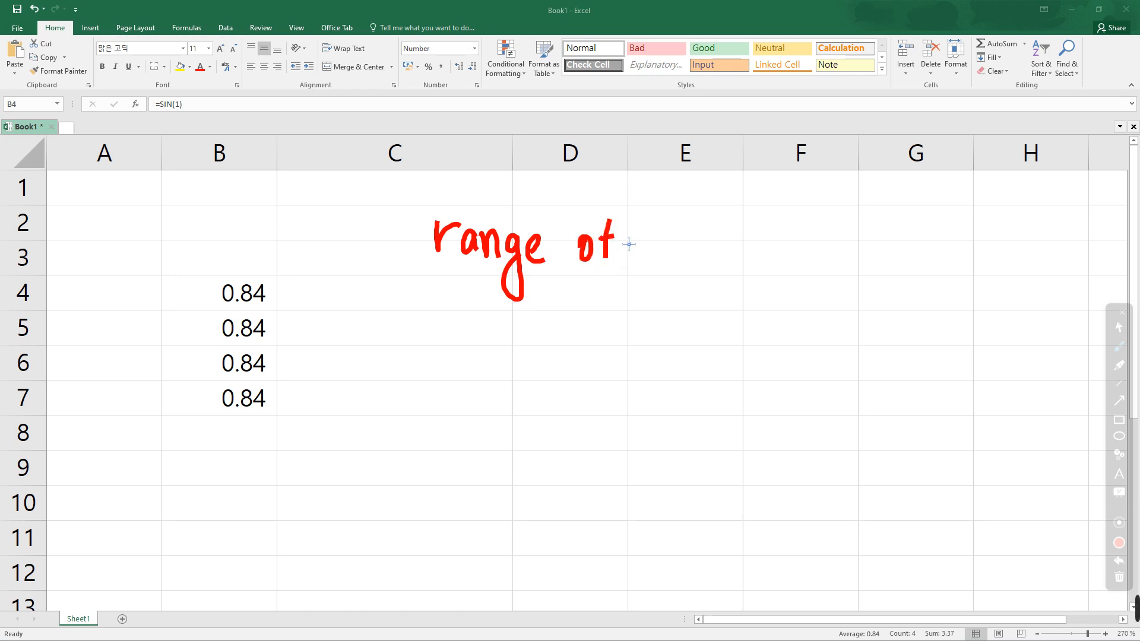
drag(702, 228, 698, 254)
drag(705, 233, 716, 249)
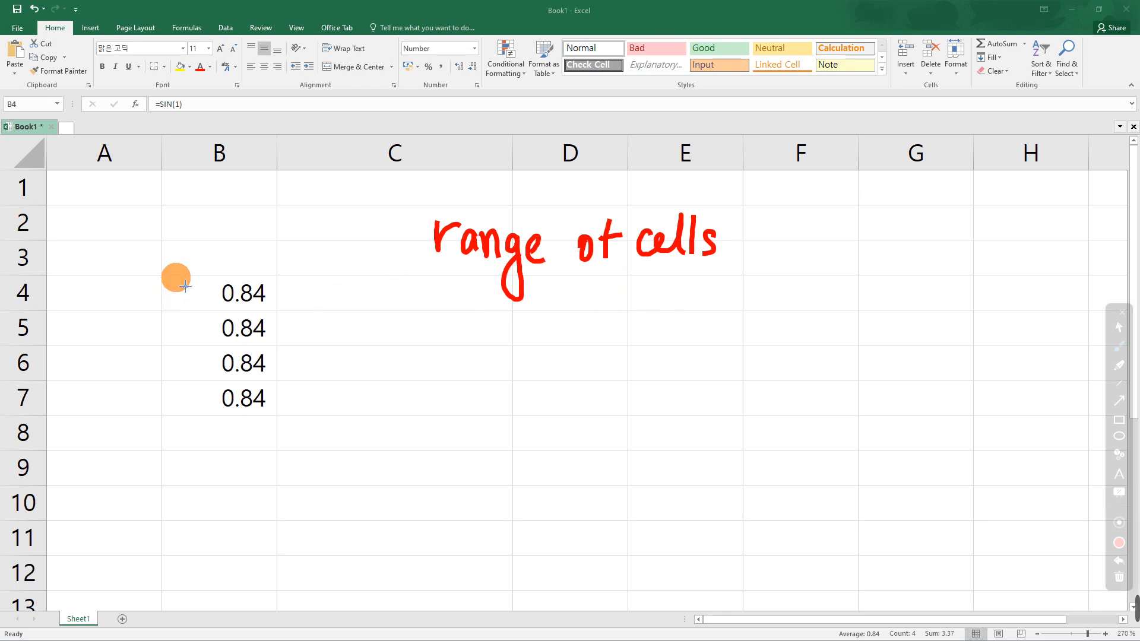
- Hatch the range B4:B7 with red pen strokes and mark its first and last cells with dots
drag(175, 276, 170, 288)
drag(191, 276, 167, 339)
mouse_move(233, 281)
mouse_down()
mouse_move(176, 359)
mouse_move(179, 382)
mouse_up()
drag(258, 299, 190, 391)
drag(248, 338, 194, 407)
mouse_move(256, 354)
mouse_down()
mouse_move(225, 395)
mouse_move(270, 412)
mouse_up()
drag(183, 395, 172, 412)
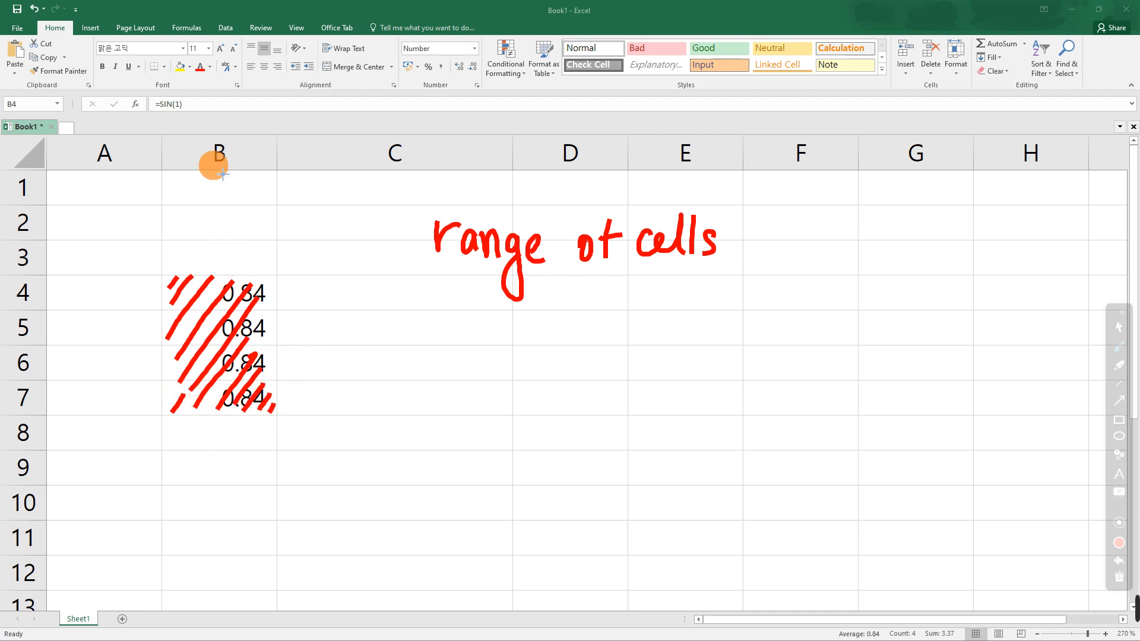
click(214, 293)
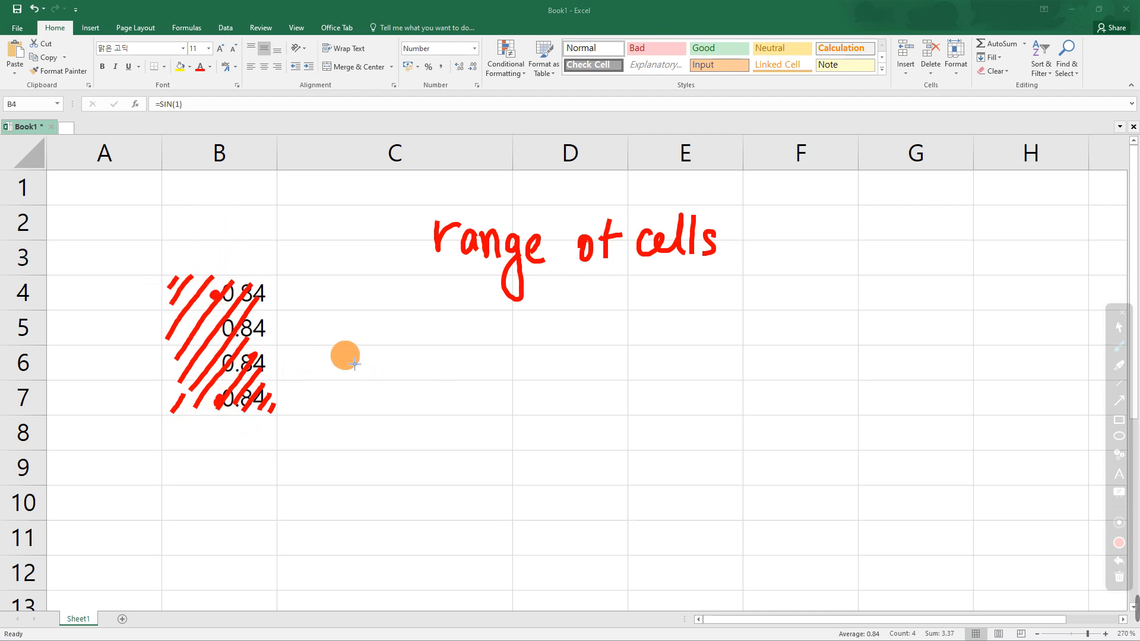
- Handwrite "B4:B7 ← address" below the range of cells heading, then erase all annotations and return to the pointer
drag(380, 349, 403, 375)
click(424, 341)
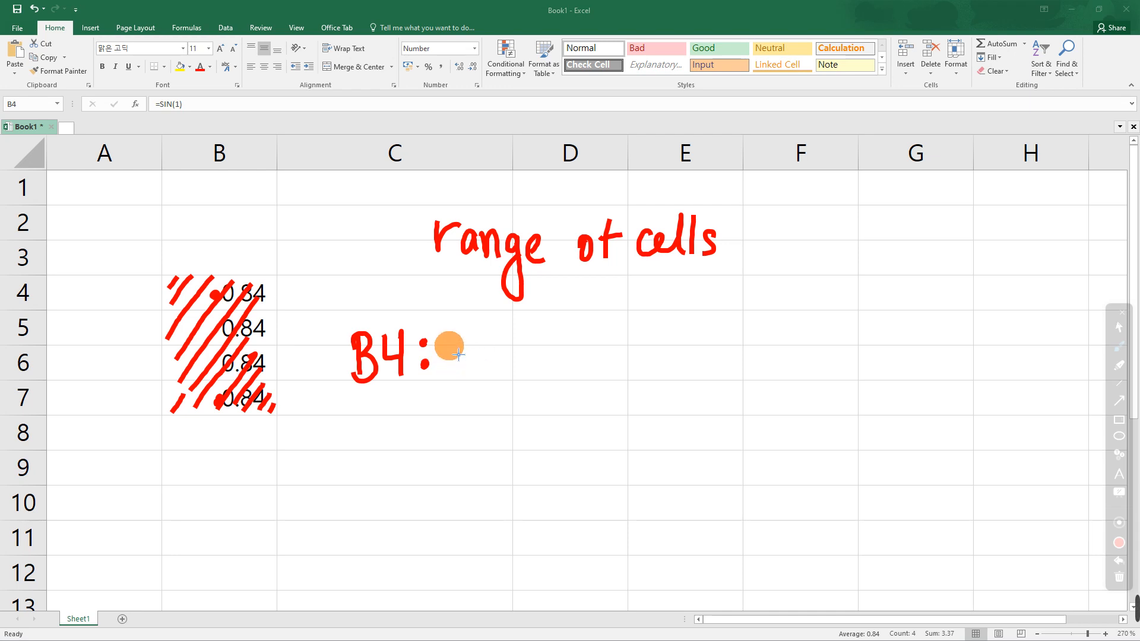
drag(450, 330, 448, 380)
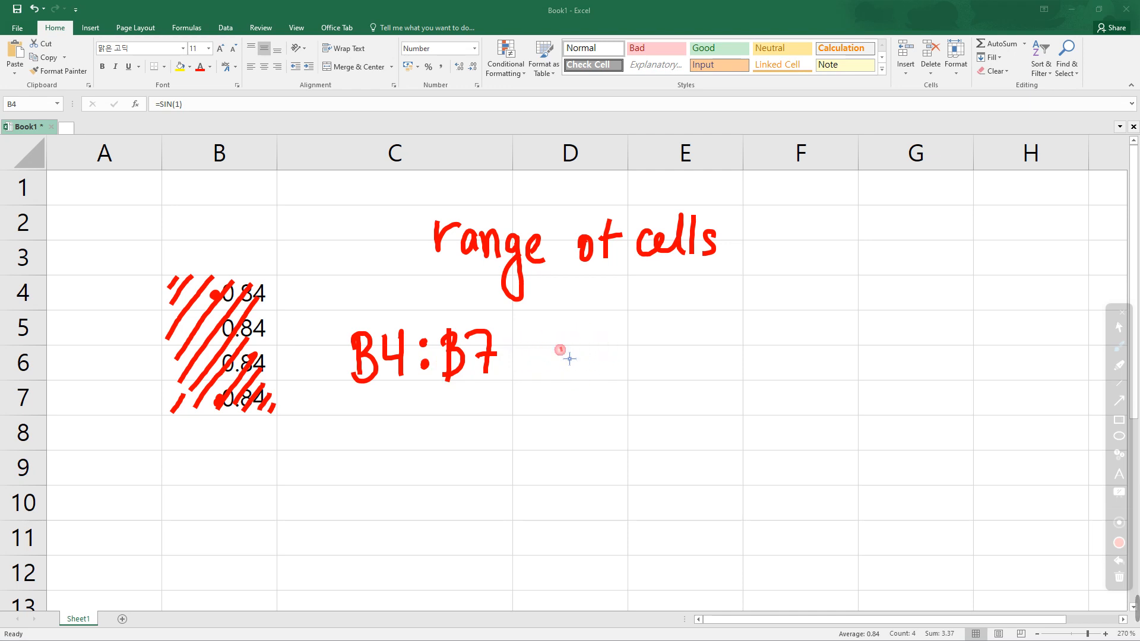
drag(575, 354, 579, 373)
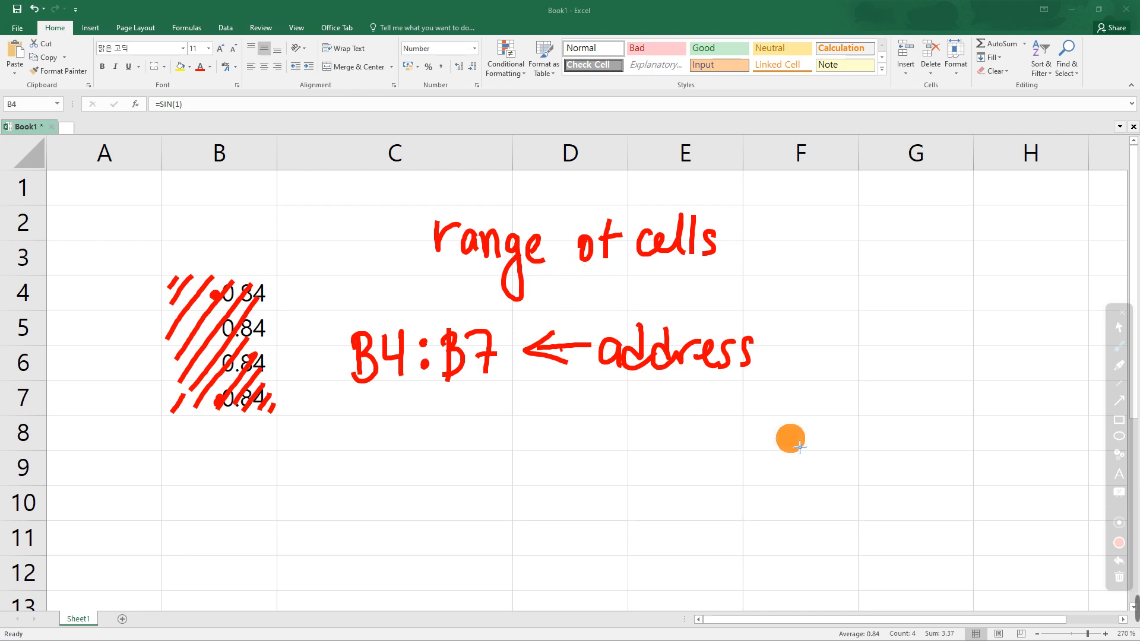
click(1120, 576)
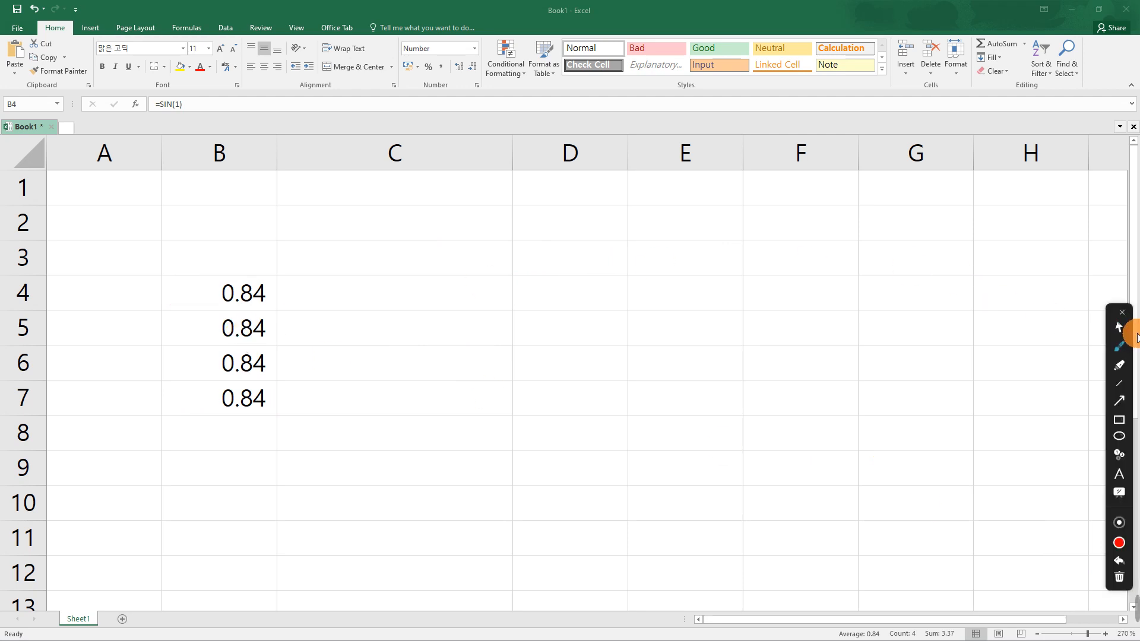
click(1119, 327)
- Copy the formulas in B4:B7 across through column D with AutoFill and select the range B4:D7
click(237, 290)
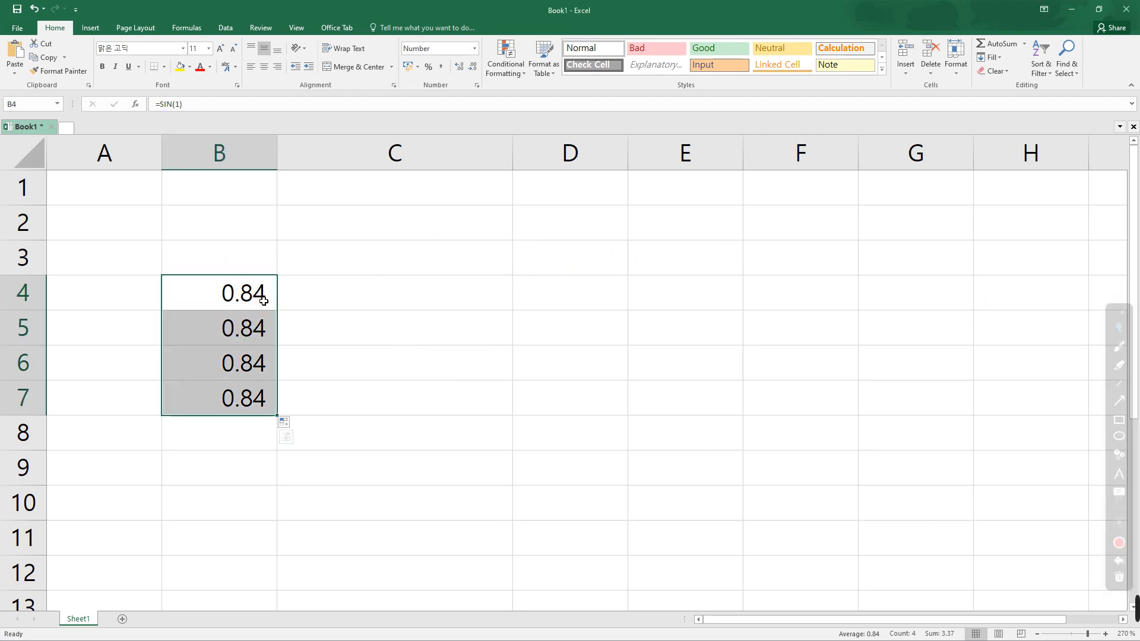
drag(268, 297, 276, 409)
drag(277, 415, 612, 418)
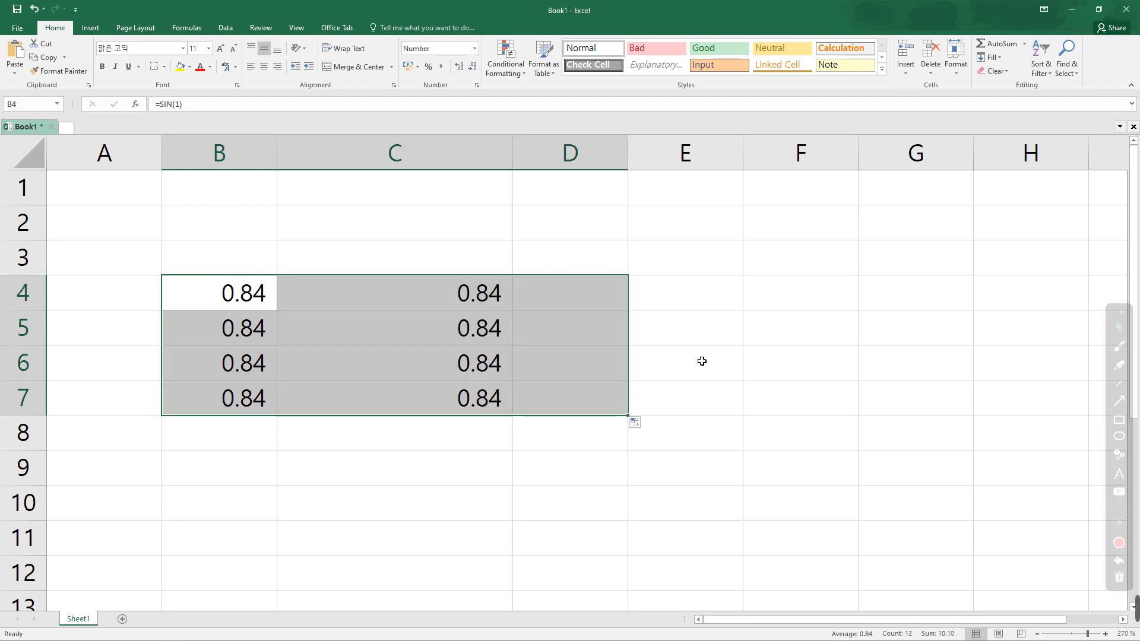
click(760, 326)
drag(265, 300, 590, 410)
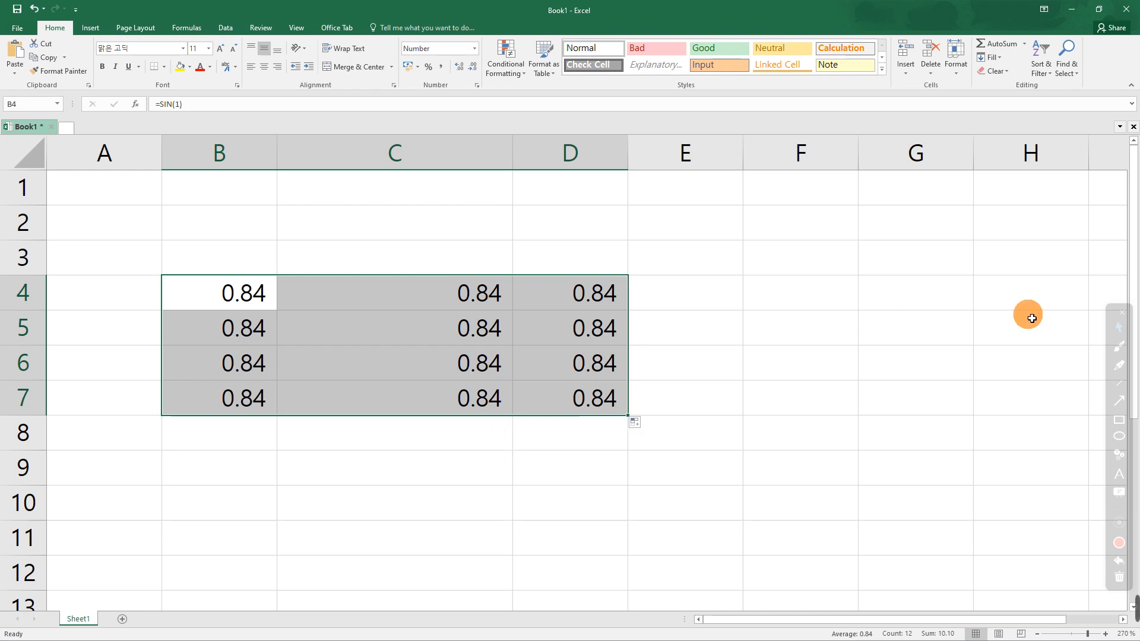
- Hatch the range B4:D7 with diagonal red pen strokes
click(1119, 347)
click(569, 382)
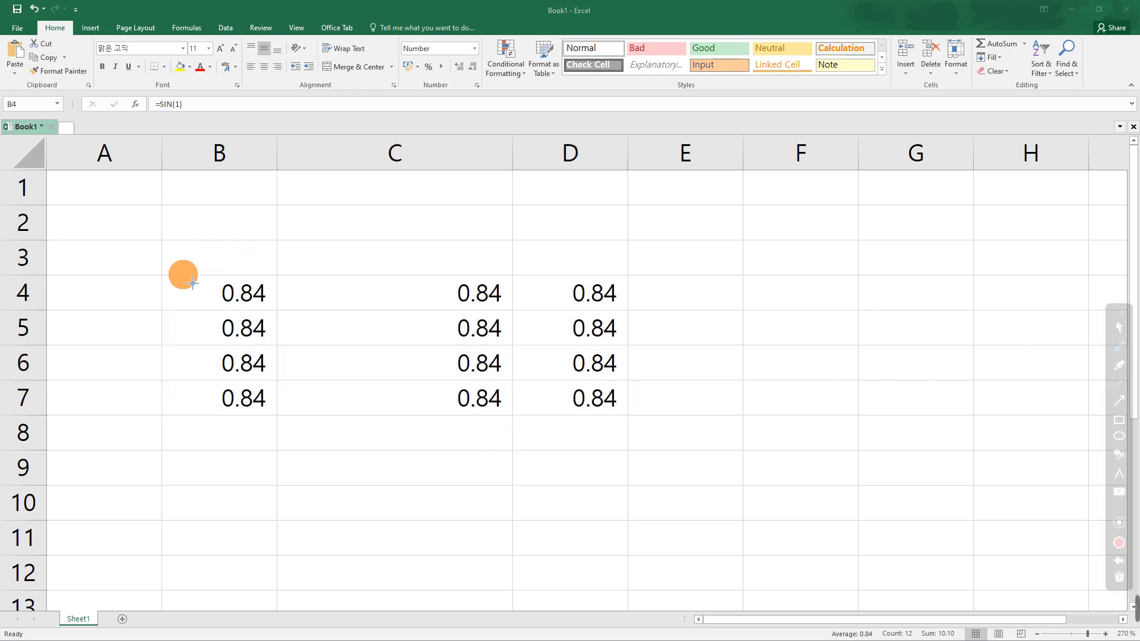
mouse_move(173, 293)
mouse_down()
mouse_move(213, 276)
mouse_move(176, 339)
mouse_up()
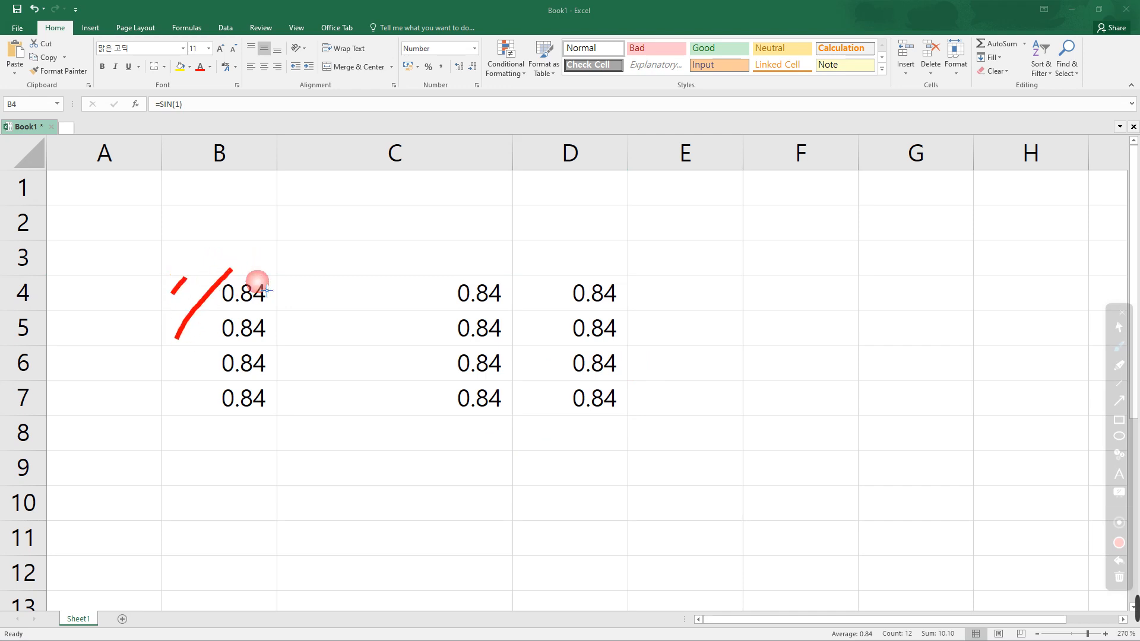
drag(263, 282, 181, 371)
drag(313, 280, 205, 387)
drag(361, 287, 265, 394)
drag(405, 288, 305, 415)
drag(446, 290, 364, 406)
mouse_move(493, 291)
mouse_down()
mouse_move(413, 411)
mouse_move(440, 411)
mouse_up()
drag(583, 284, 500, 393)
drag(615, 294, 531, 403)
drag(604, 351, 552, 414)
mouse_move(613, 375)
mouse_down()
mouse_move(585, 409)
mouse_move(612, 410)
mouse_up()
drag(200, 389, 174, 419)
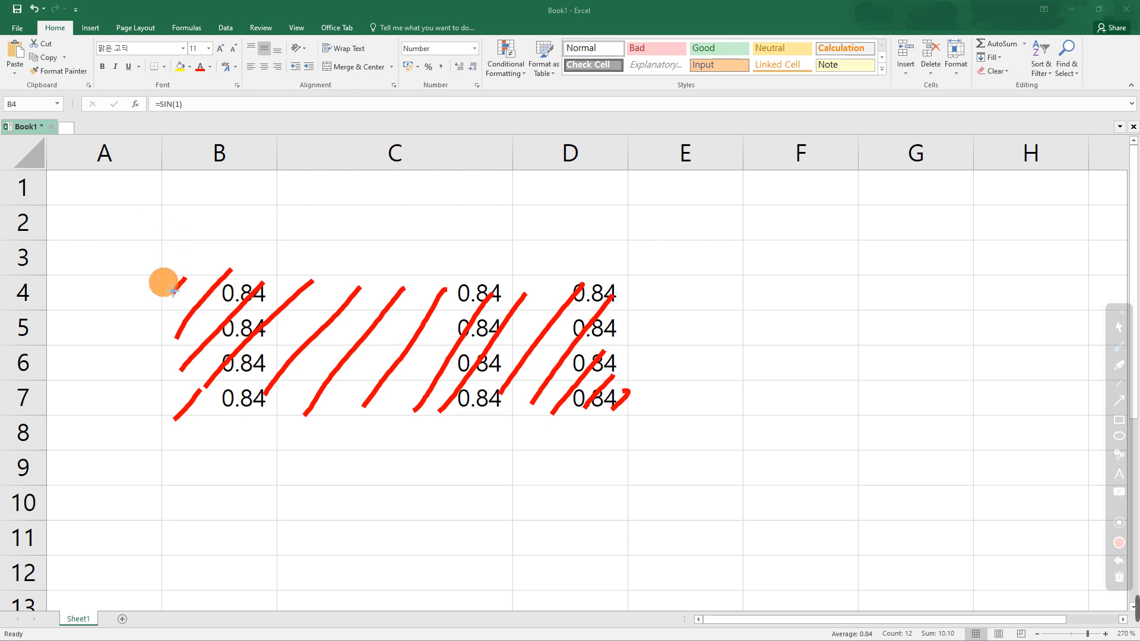
- Mark the range's first and last cells with red dots joined by an arrow and handwrite "B4:B7" across columns E and F near row 3
drag(159, 276, 162, 285)
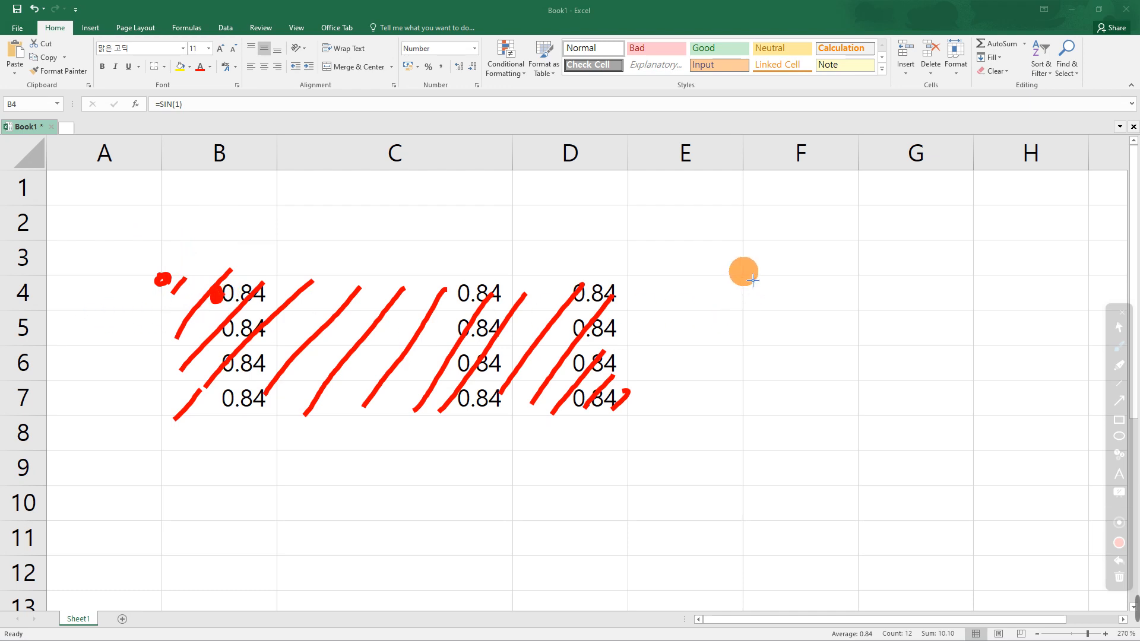
mouse_move(707, 230)
mouse_down()
mouse_move(709, 274)
mouse_move(722, 286)
mouse_up()
drag(765, 238, 760, 288)
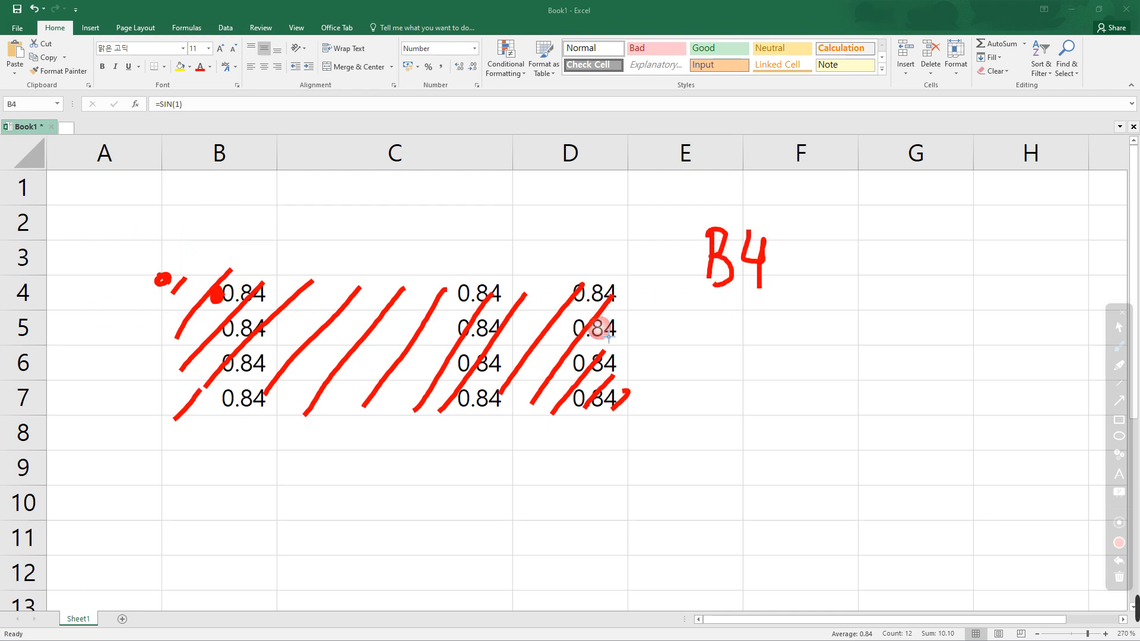
mouse_move(215, 293)
mouse_down()
mouse_move(569, 390)
mouse_move(552, 414)
mouse_up()
mouse_move(608, 383)
mouse_down()
mouse_move(580, 408)
mouse_move(580, 395)
mouse_move(589, 404)
mouse_up()
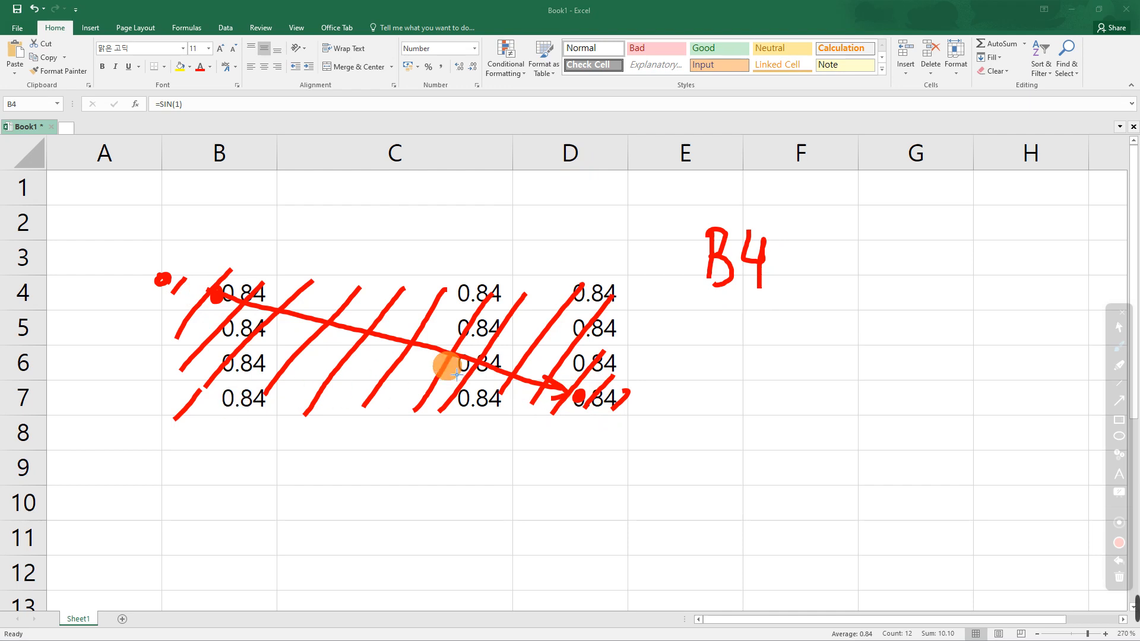
drag(792, 243, 795, 246)
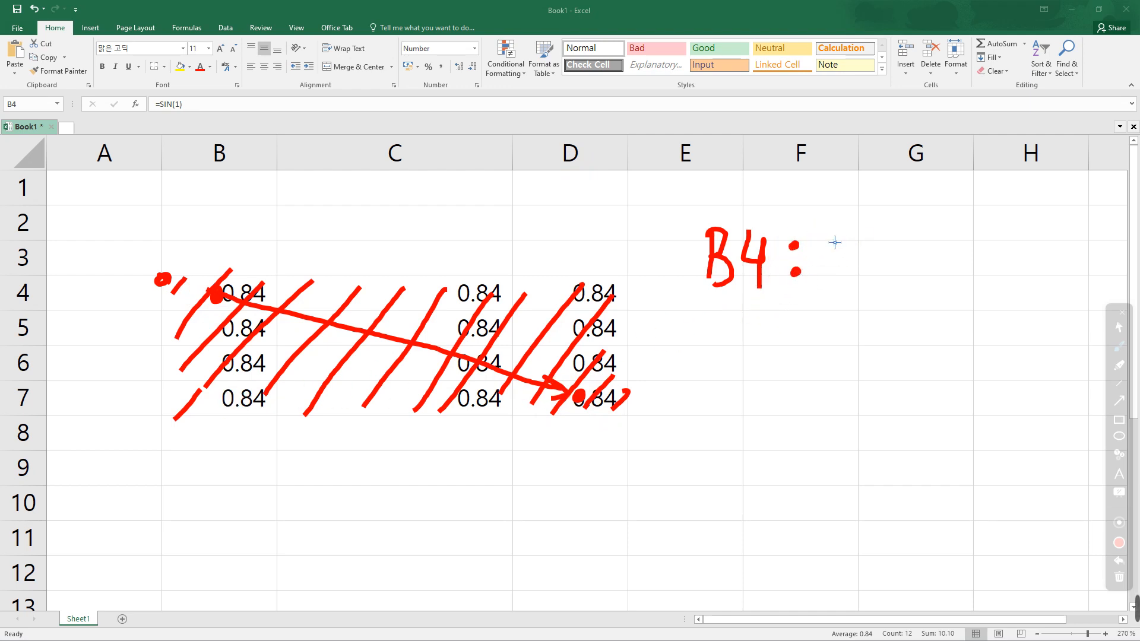
drag(844, 258, 830, 284)
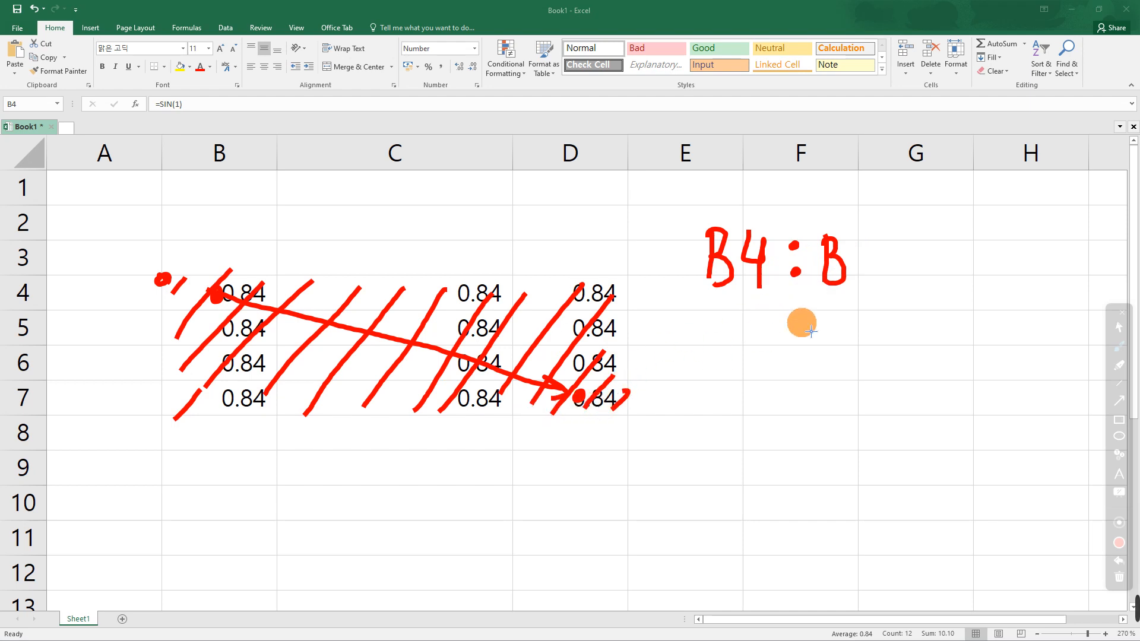
drag(856, 240, 869, 260)
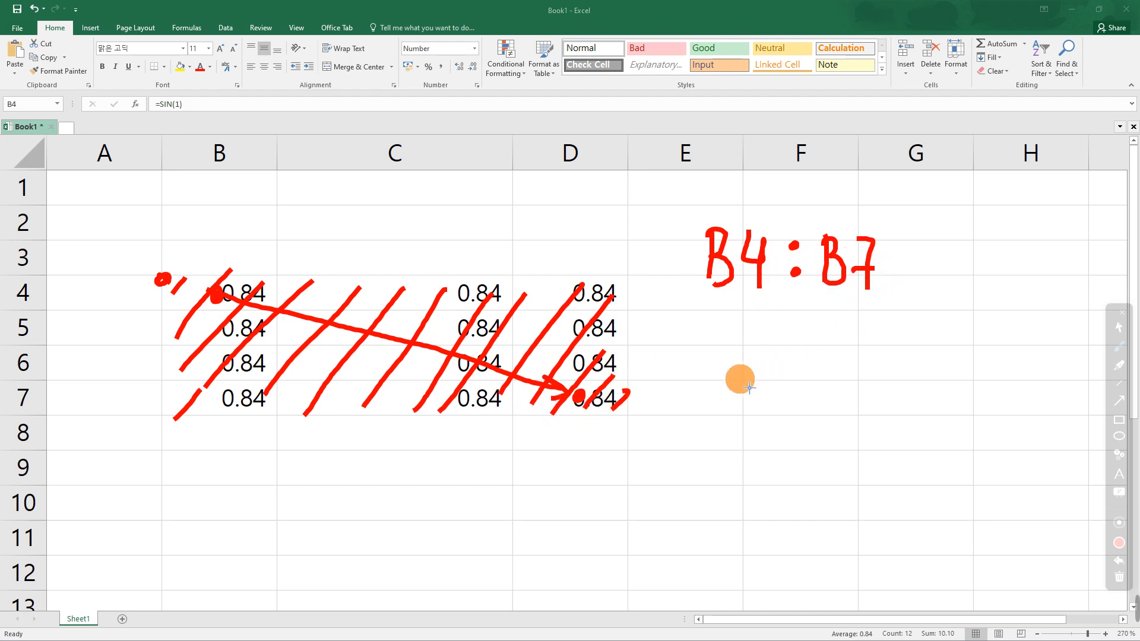
- Handwrite "address" below the handwritten range address, erase all annotations and return to the pointer
drag(751, 362, 755, 392)
mouse_move(783, 337)
mouse_down()
mouse_move(778, 382)
mouse_move(808, 386)
mouse_up()
click(818, 378)
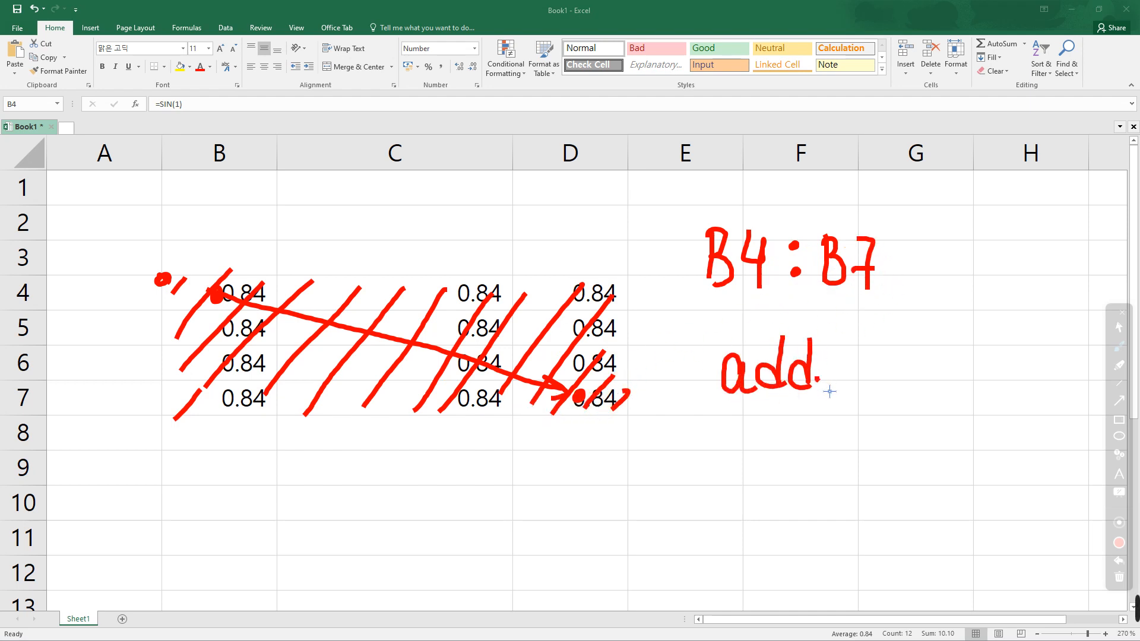
drag(893, 357, 886, 386)
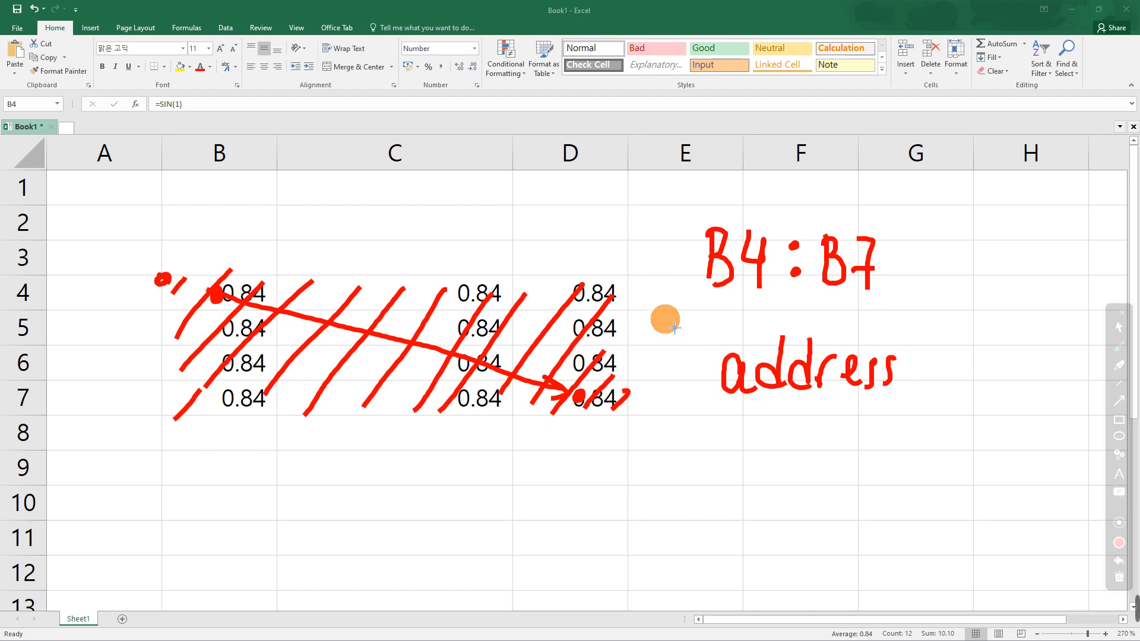
click(1118, 577)
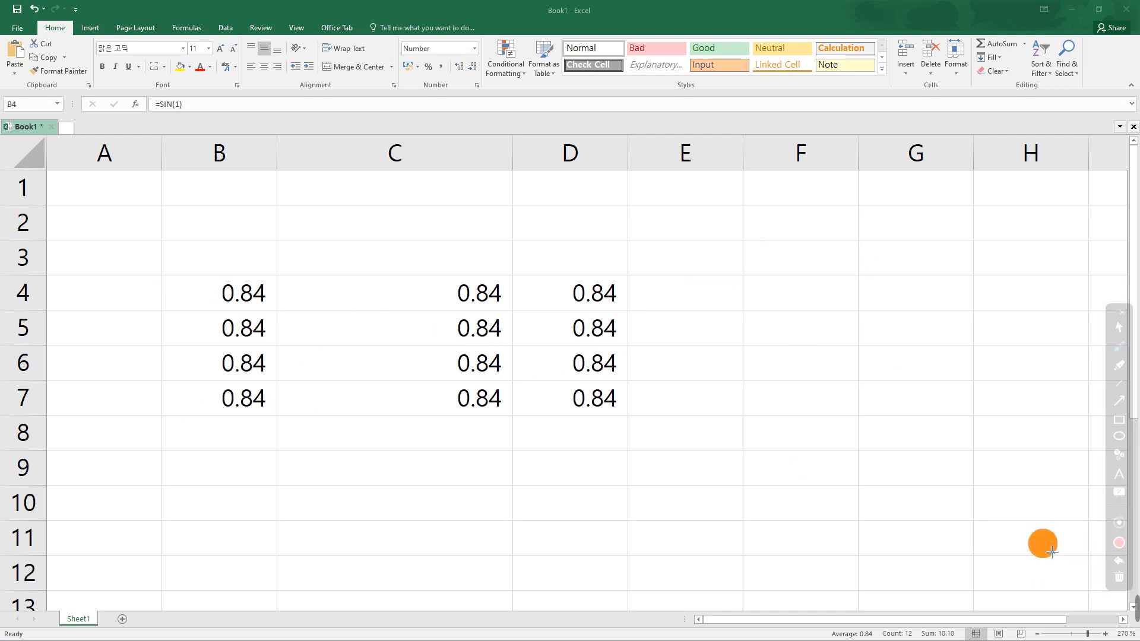
click(1119, 326)
- Clear the contents of the ranges C4:D7 and B5:B7, keeping only the formula in B4
click(466, 291)
click(570, 403)
click(488, 295)
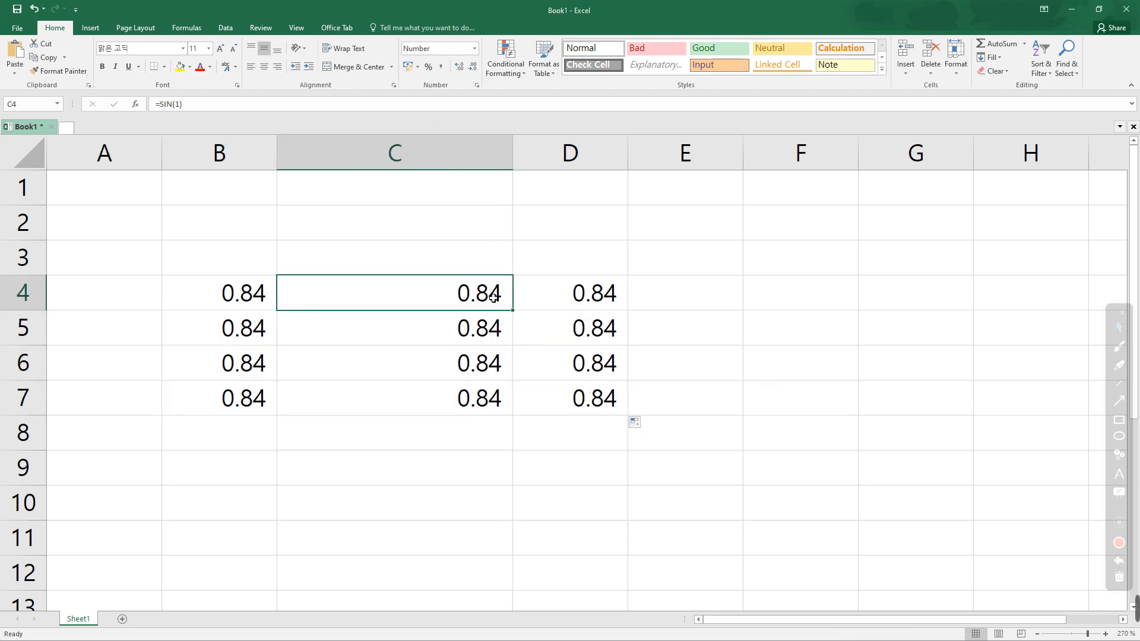
drag(491, 295, 594, 399)
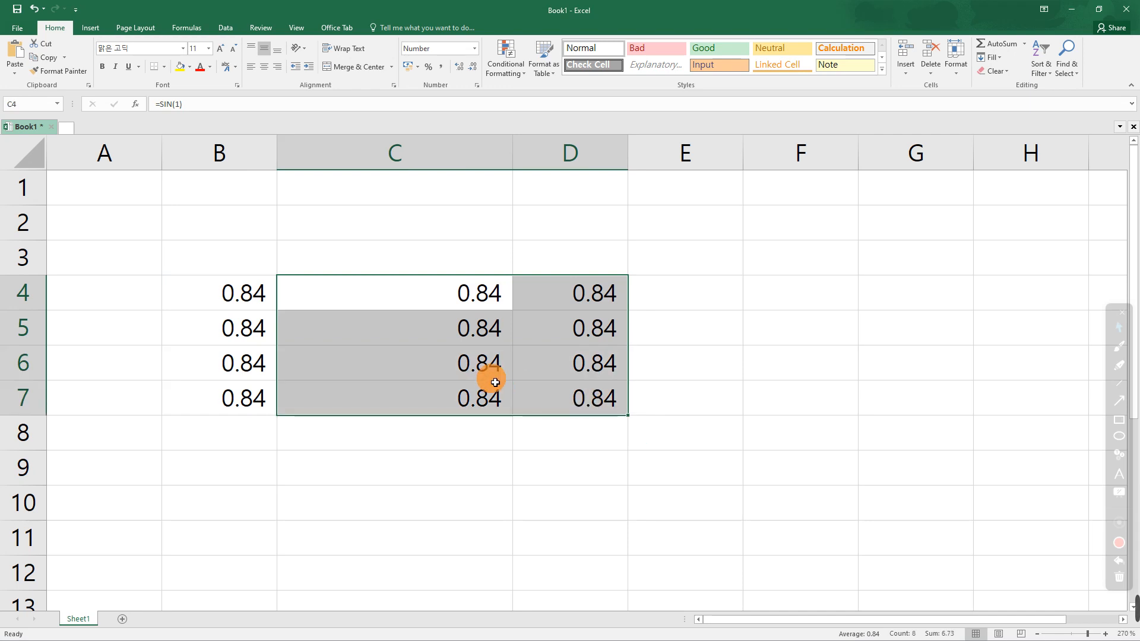
key(Delete)
click(255, 330)
drag(254, 330, 256, 402)
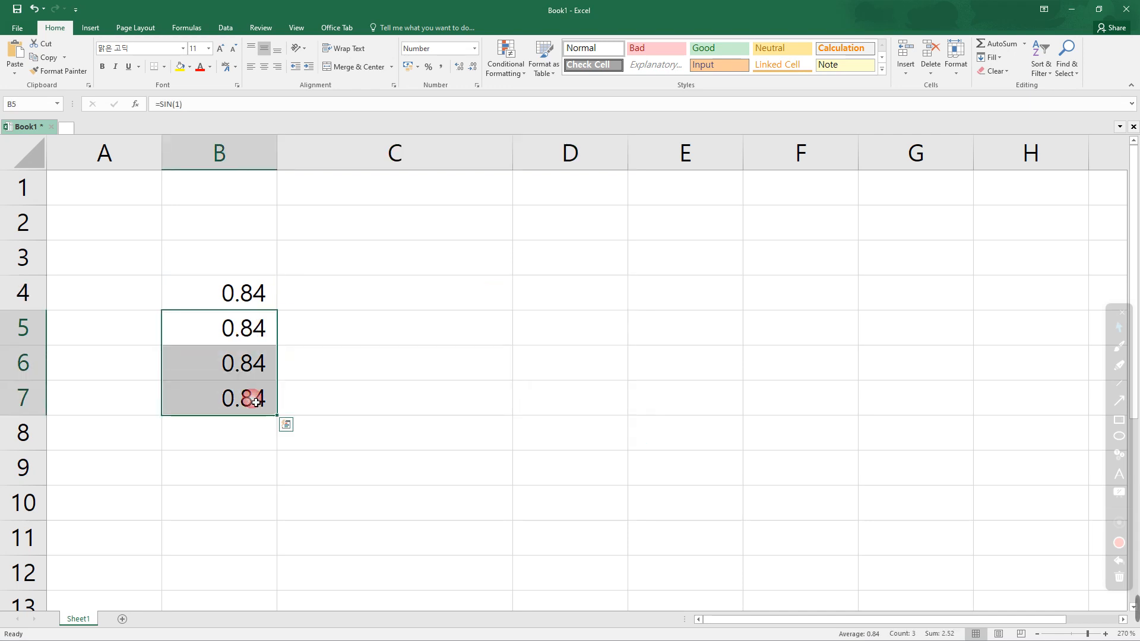
key(Delete)
click(374, 333)
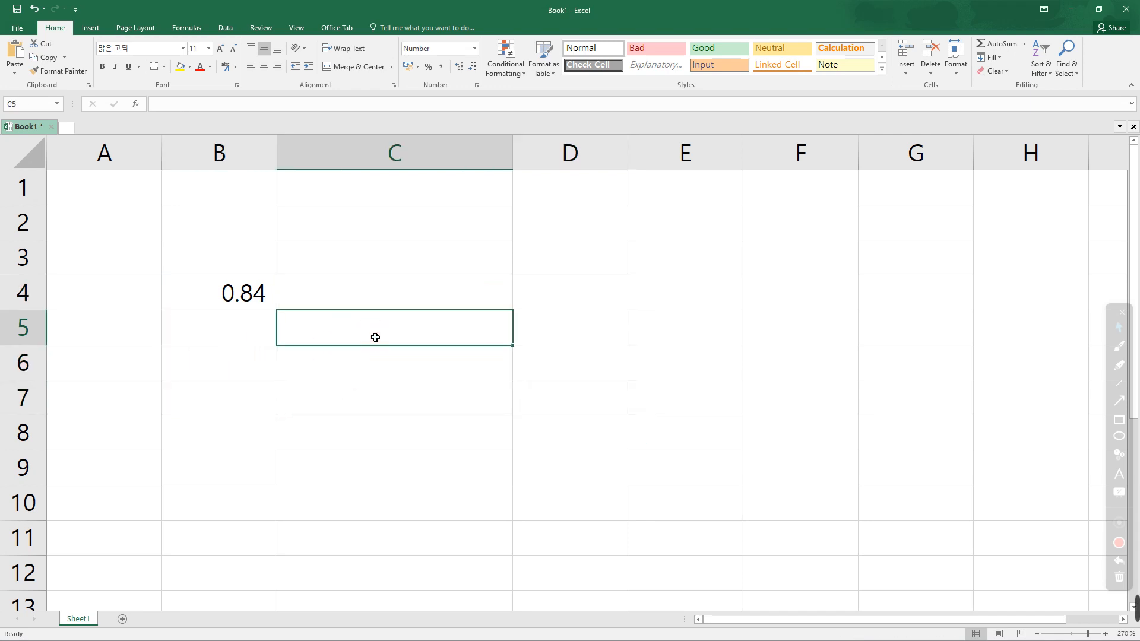
- Assign the name MyX to cell B4
click(229, 303)
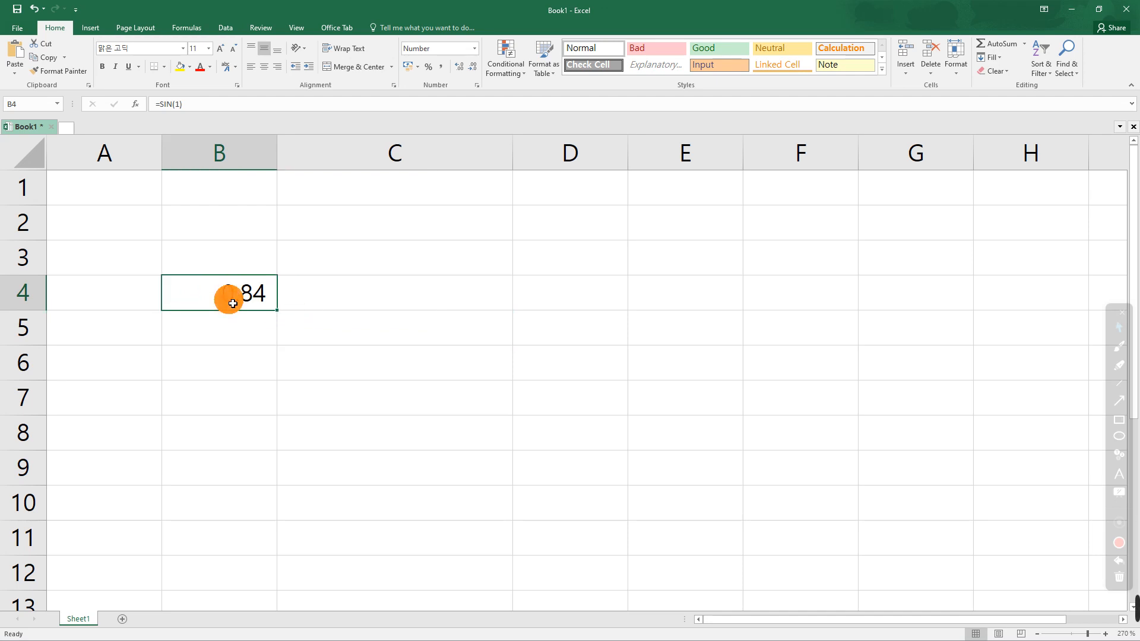
key(F4)
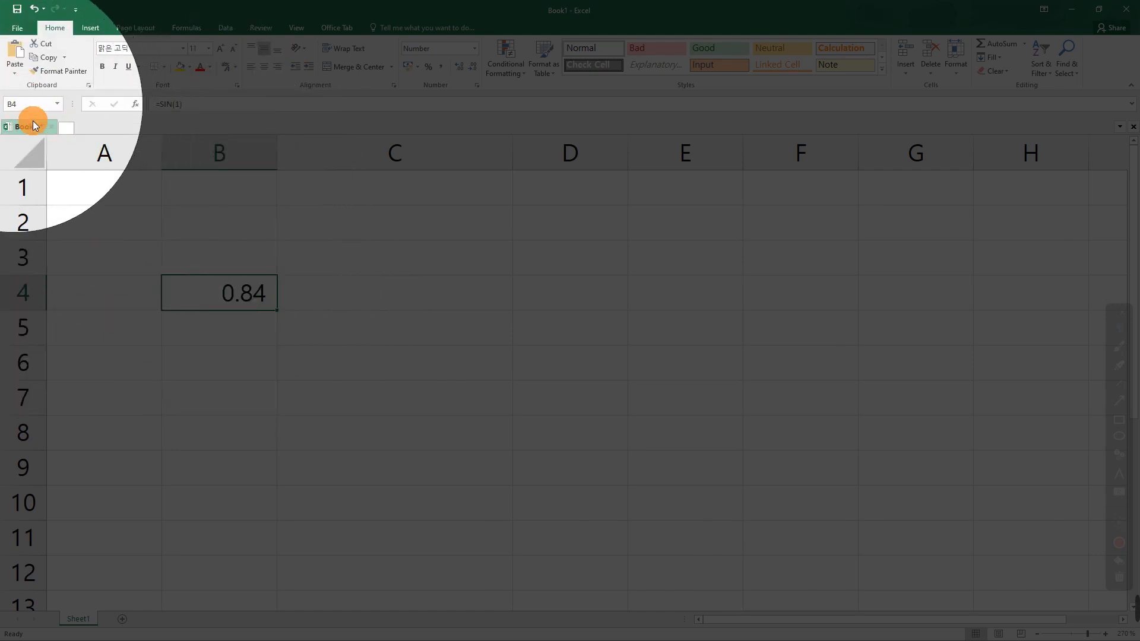
click(20, 105)
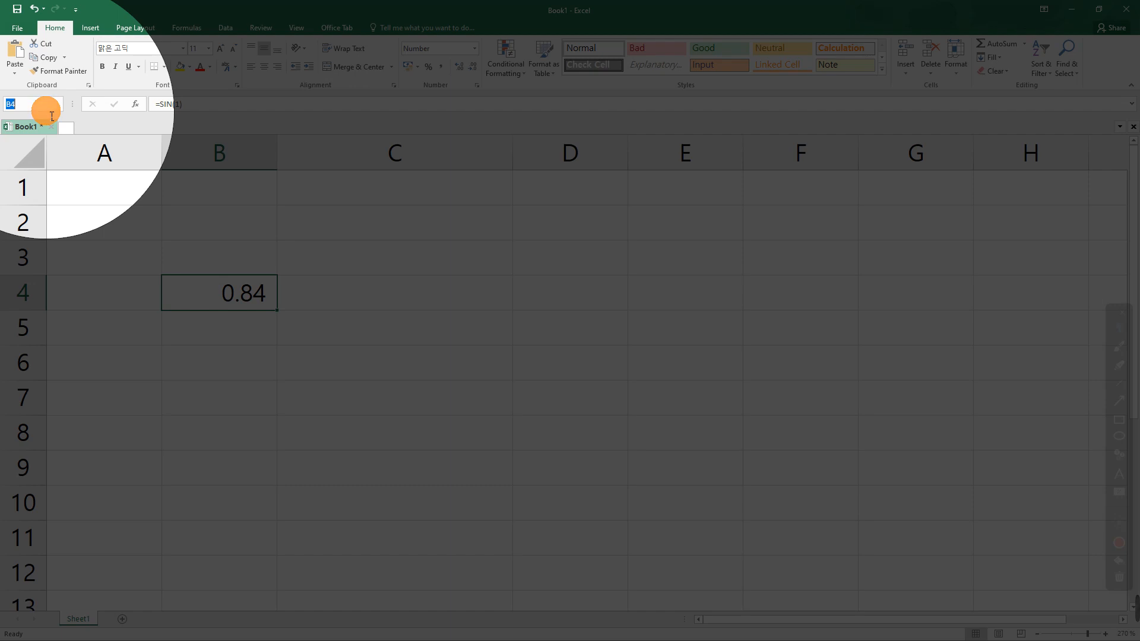
text(my)
key(Left)
key(Left)
click(44, 109)
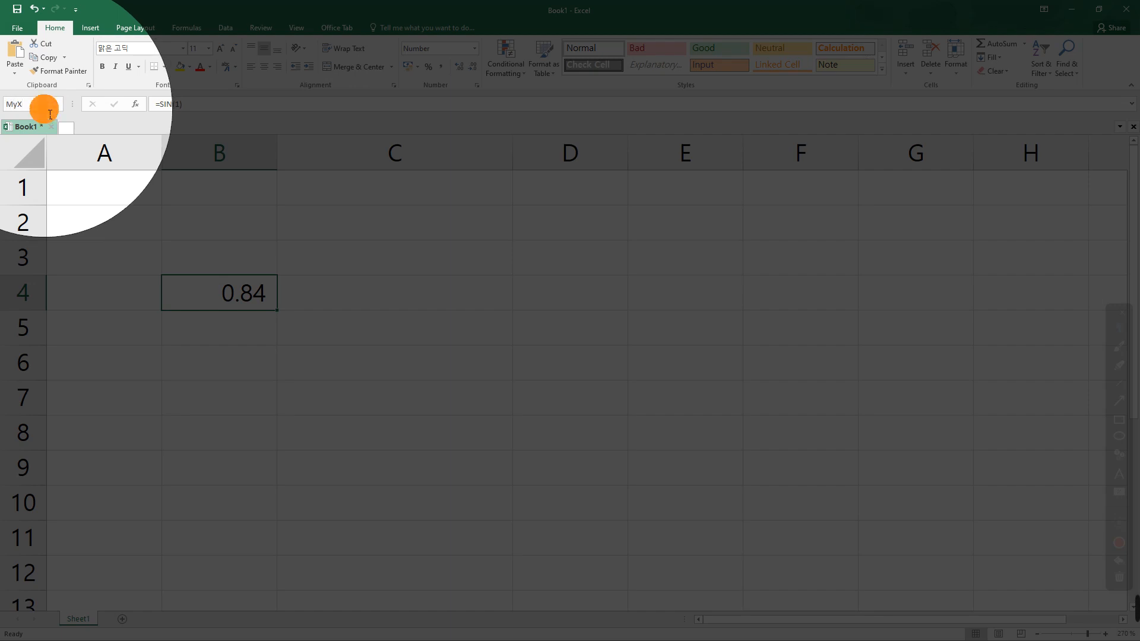
key(Return)
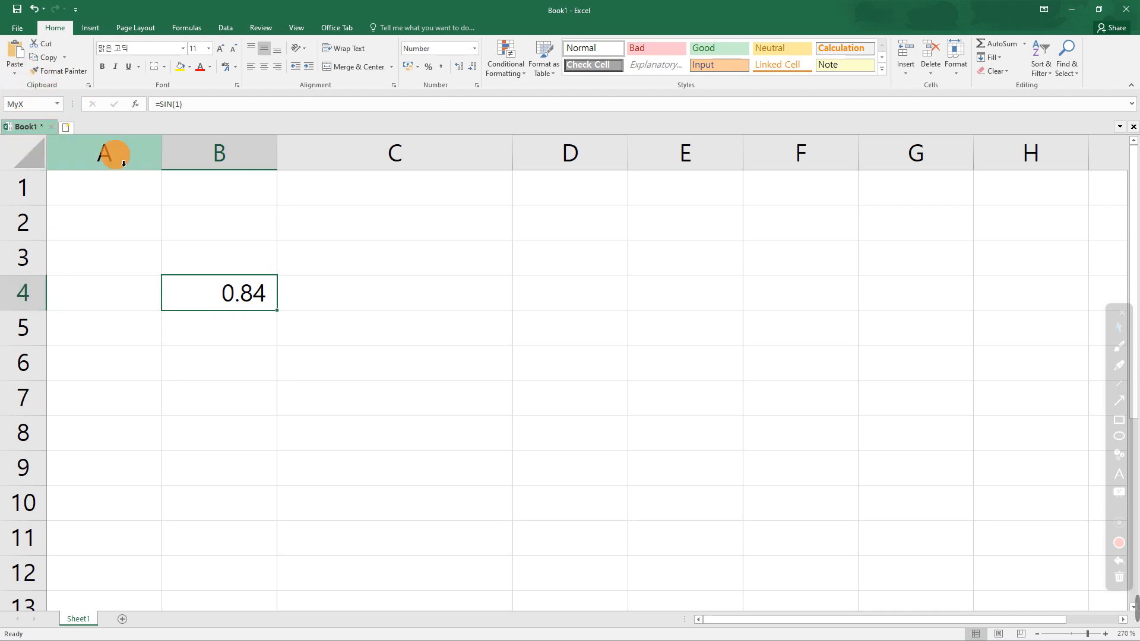
- Draw a red arrow from cell B4 to its name MyX, erase the arrow and reselect B4
click(1119, 401)
mouse_move(189, 295)
mouse_down()
mouse_move(107, 229)
mouse_move(47, 116)
mouse_up()
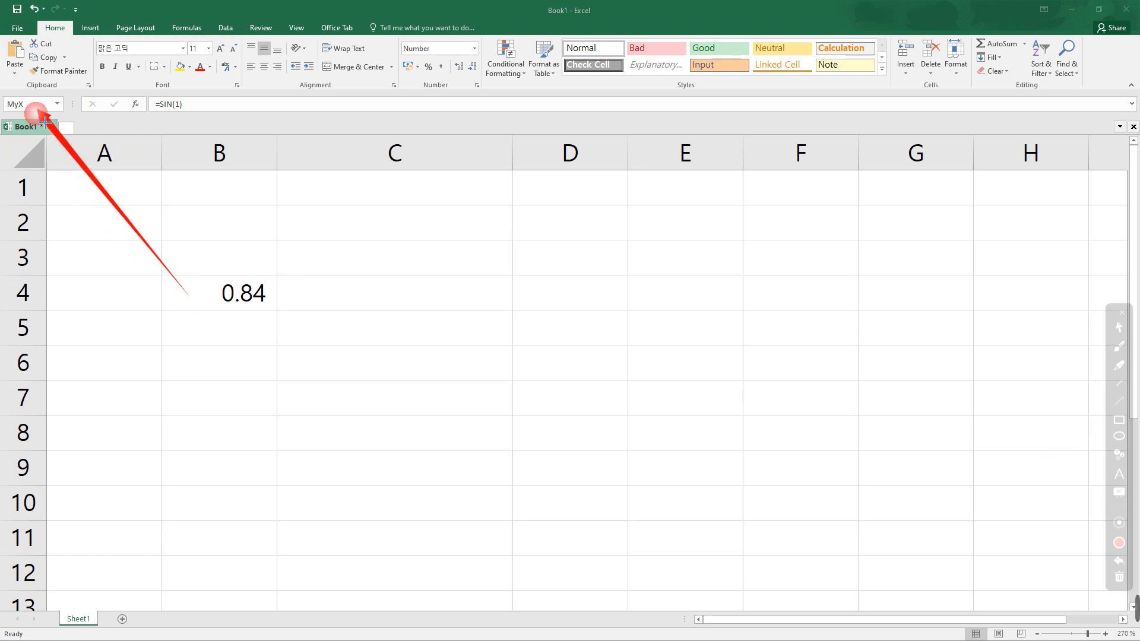
click(1119, 578)
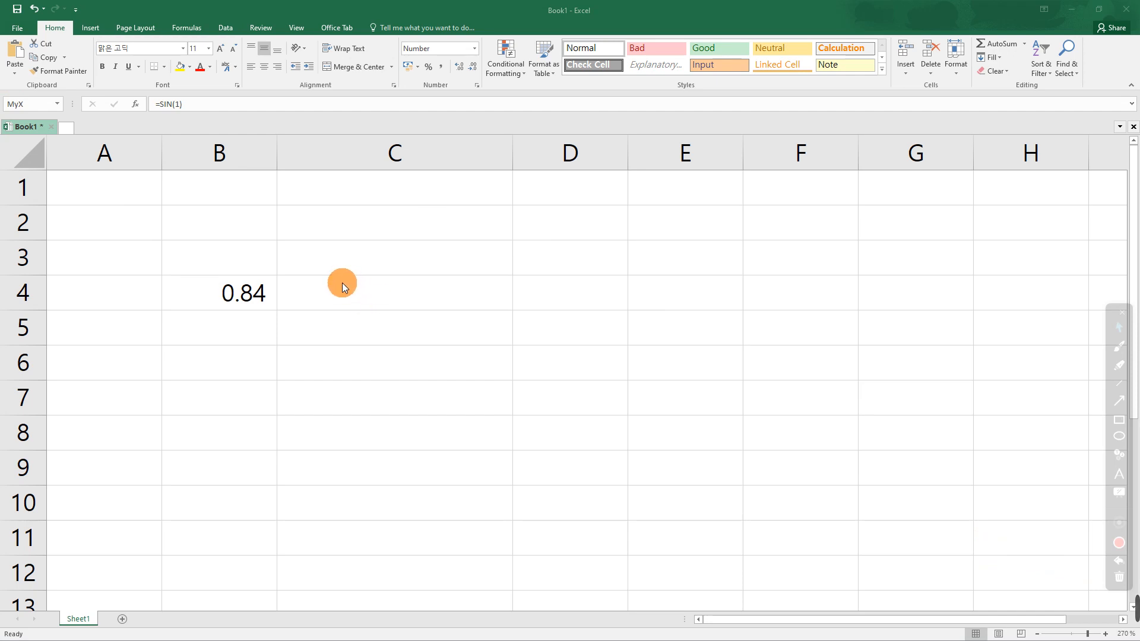
click(248, 300)
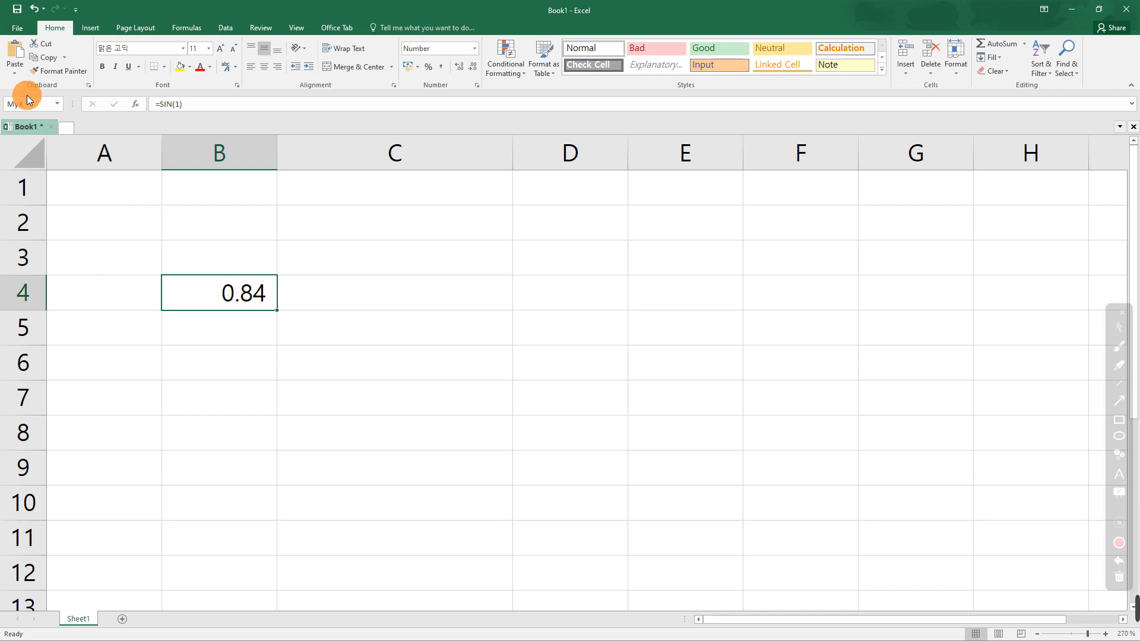
- Enter the formula =MyX*5 in cell B5
click(224, 338)
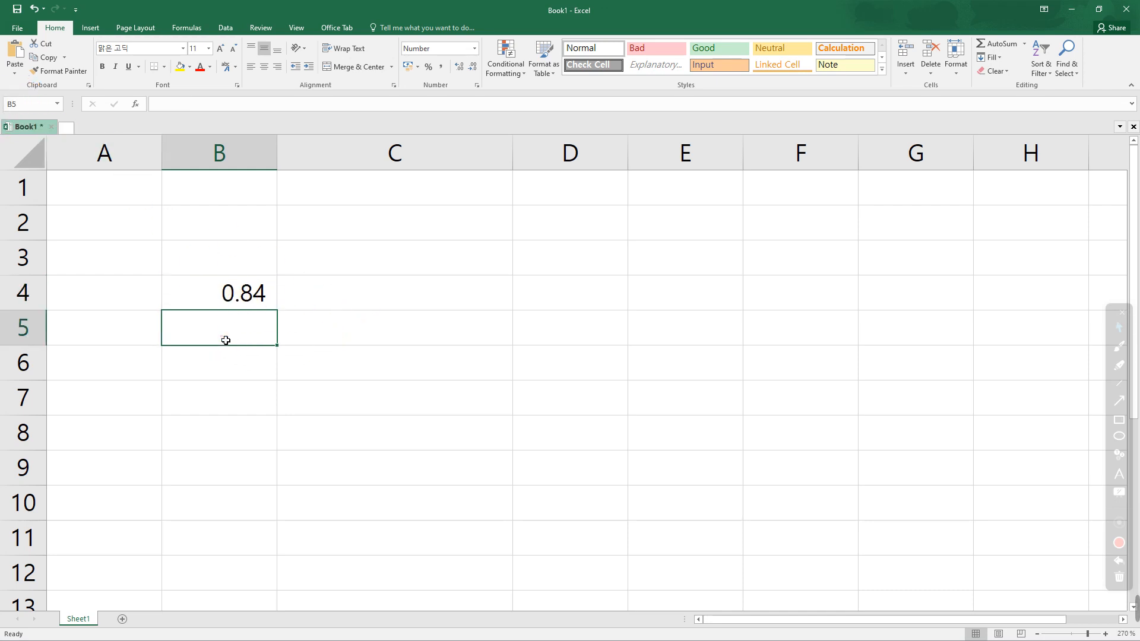
text(=)
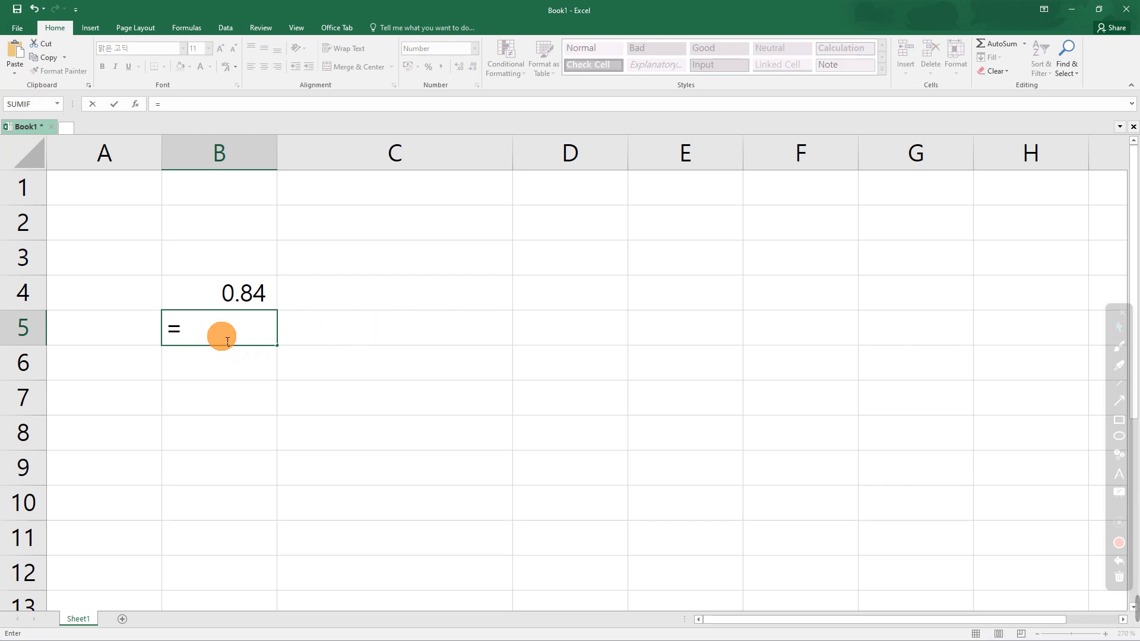
text(MyX)
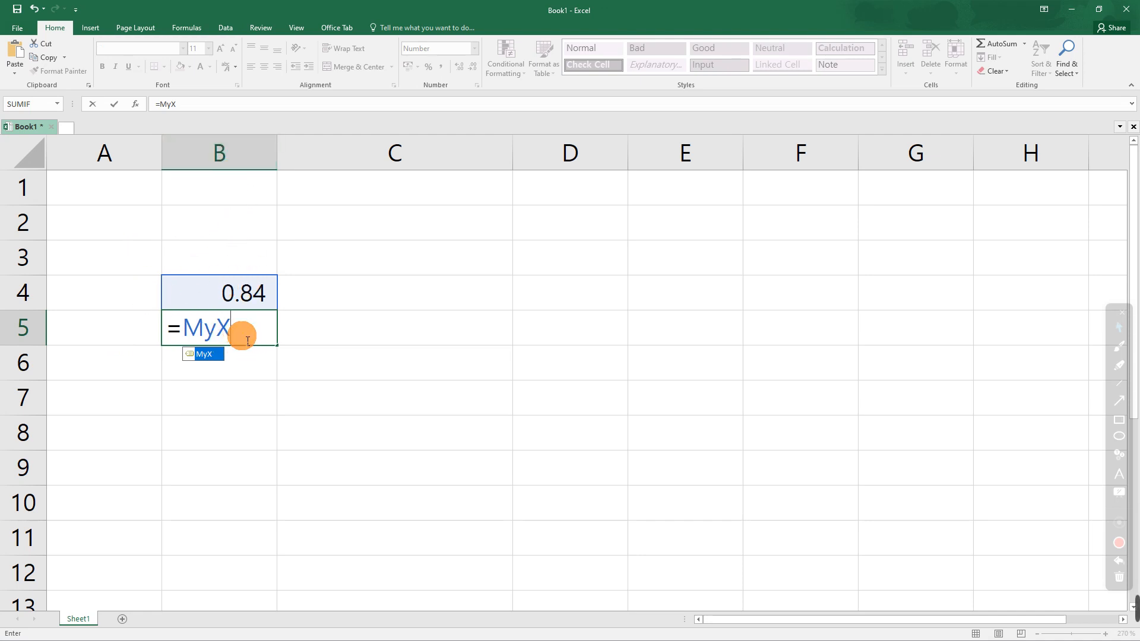
text(*)
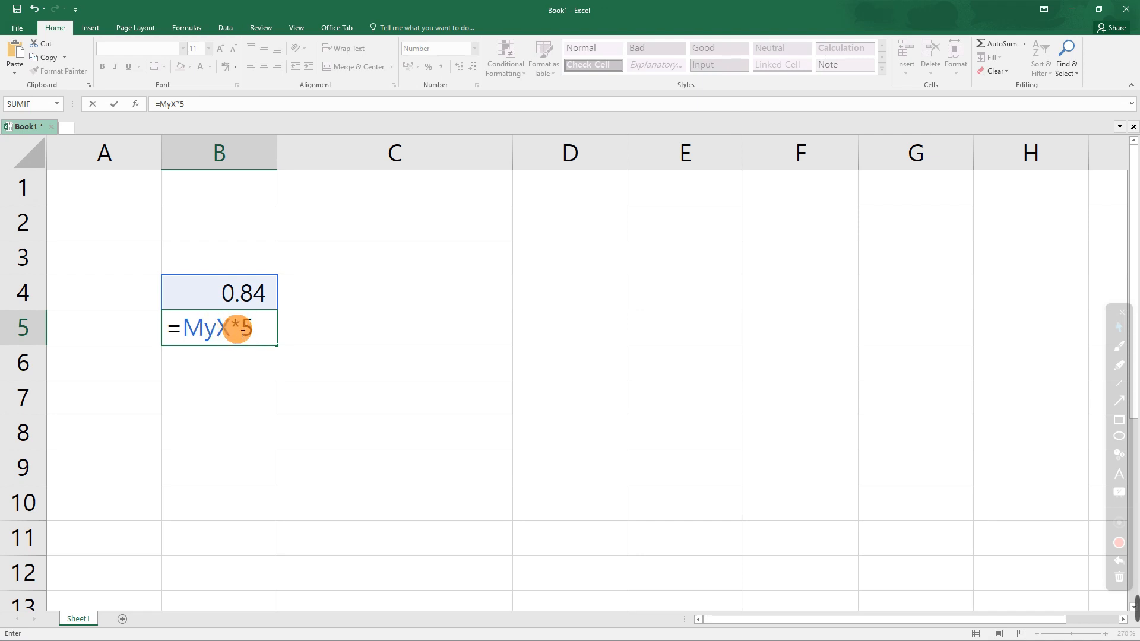
drag(232, 339, 187, 337)
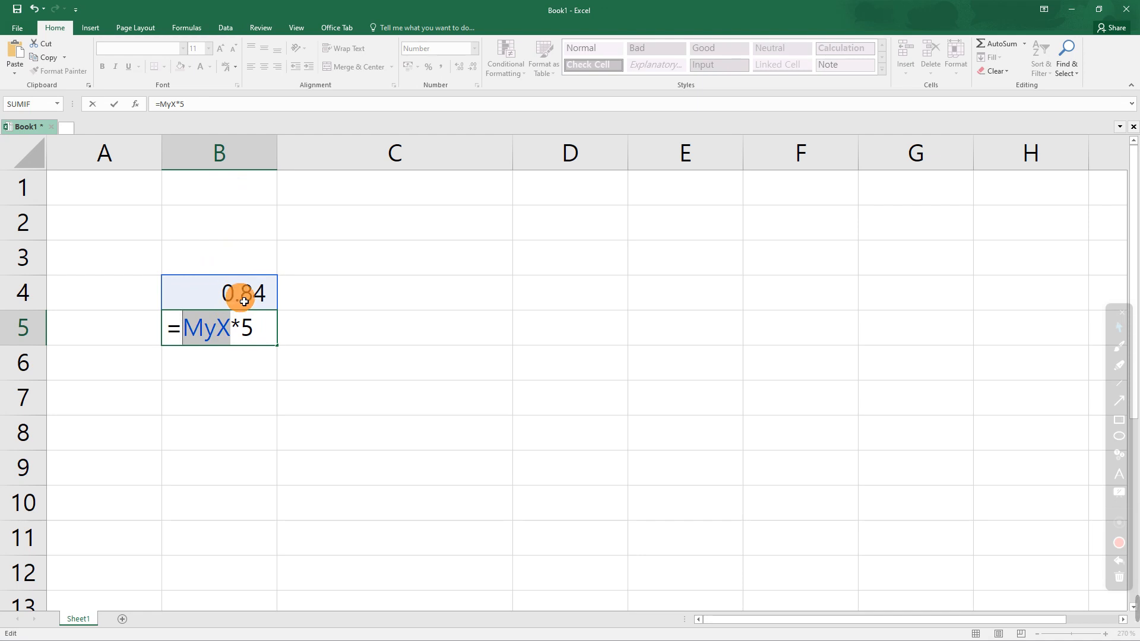
click(266, 328)
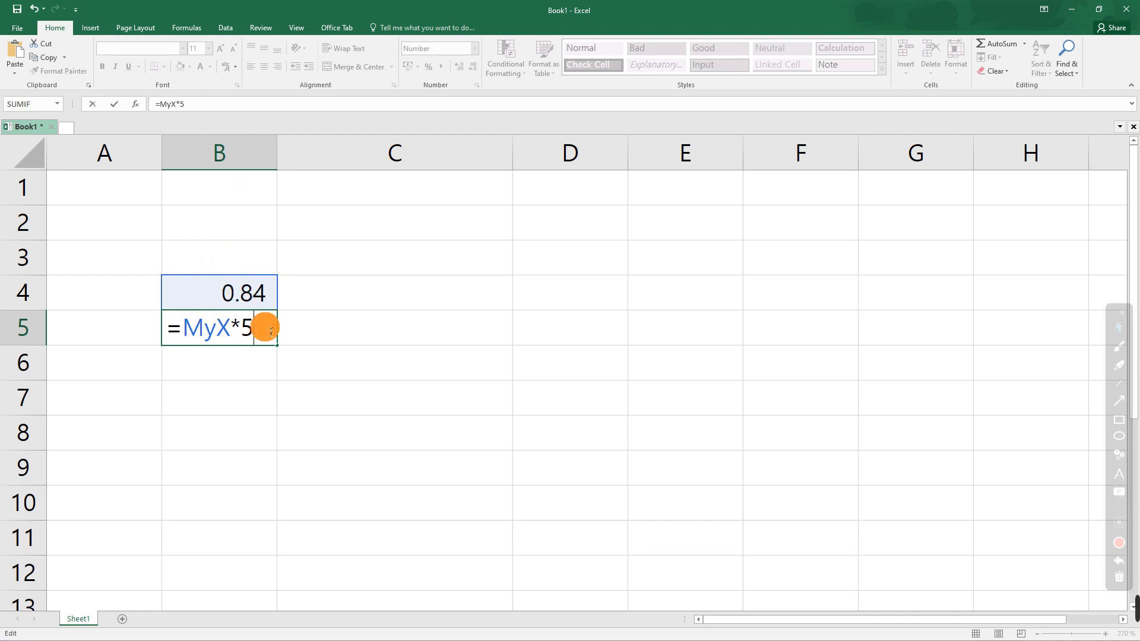
key(Return)
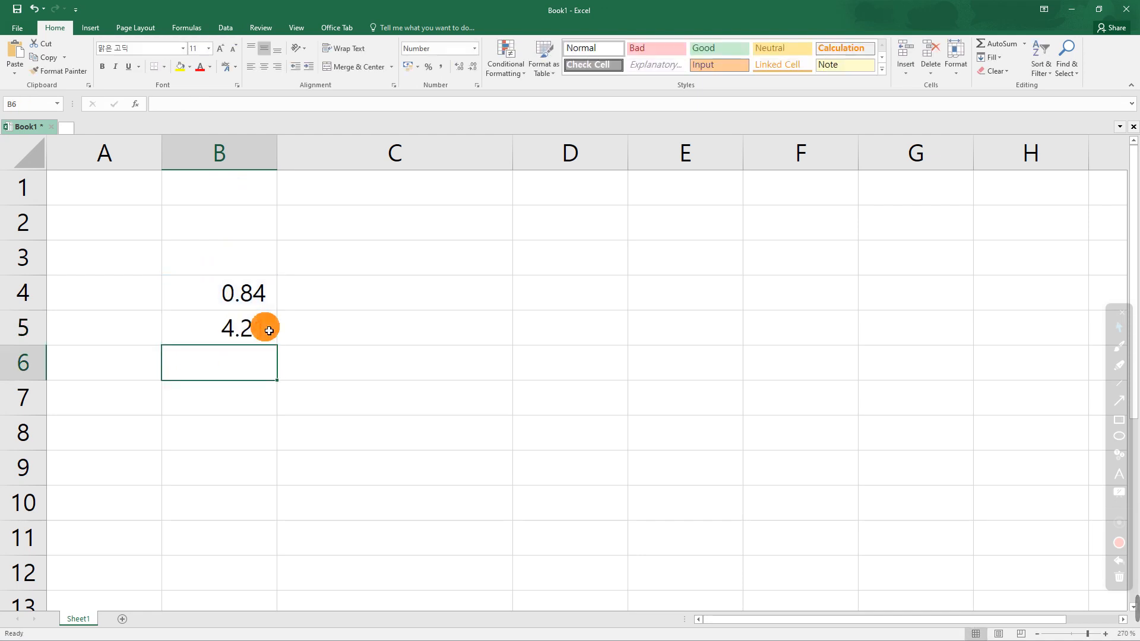
- Check the formula in B5 and replace the content of cell B4 with 2
click(243, 329)
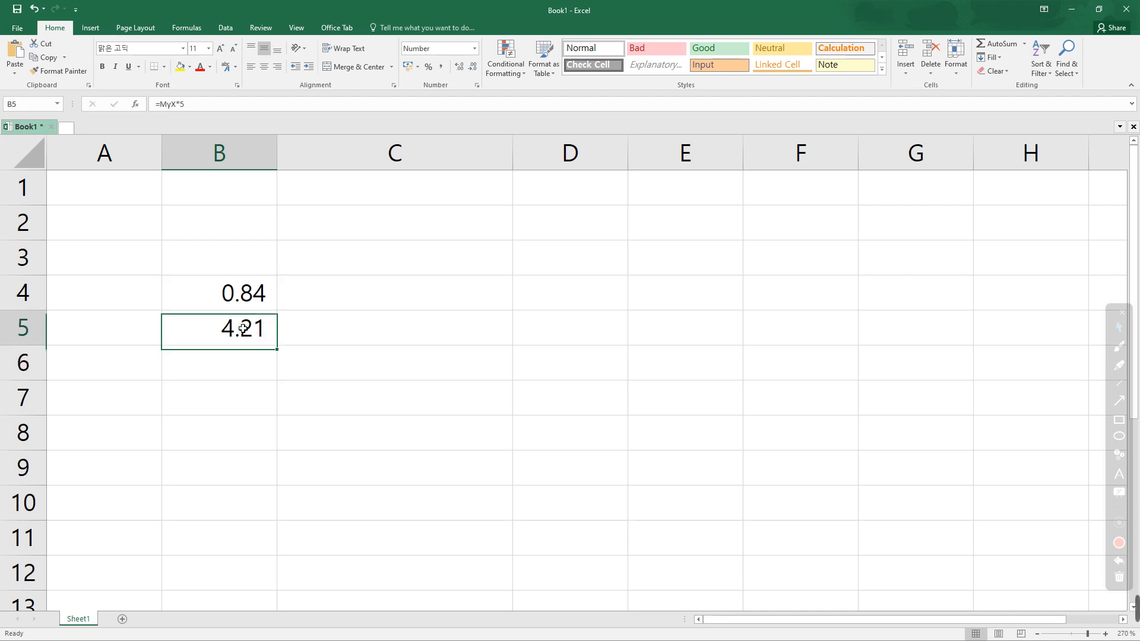
click(235, 295)
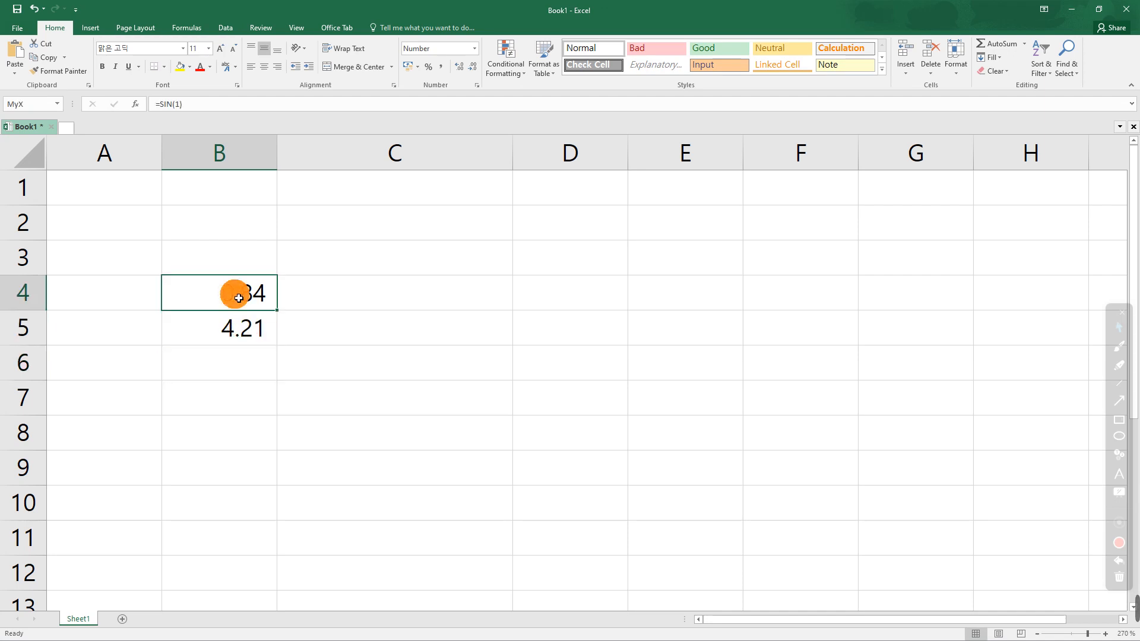
text(2)
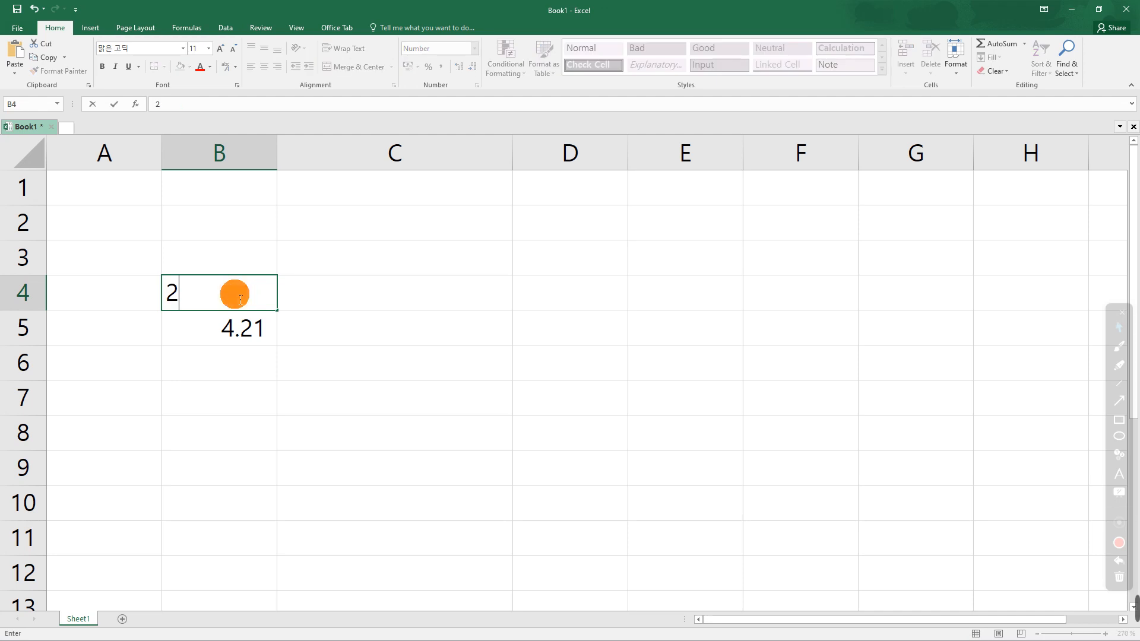
key(Return)
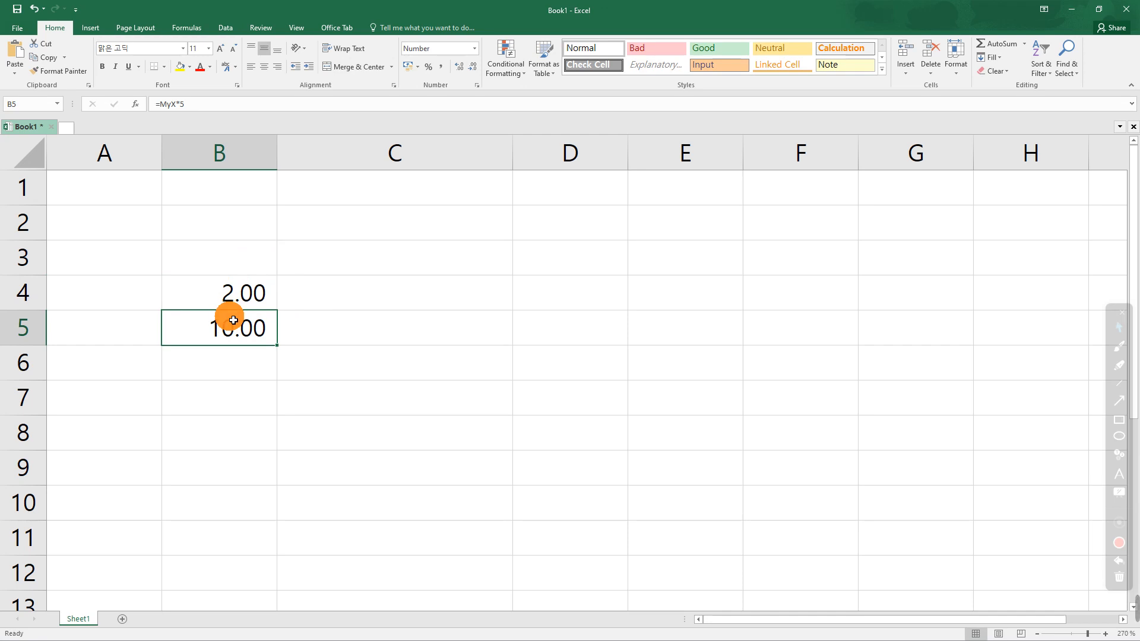
- Switch to the PowerPoint slide, circle the relative and absolute address questions in red and highlight the words "relative" and "absolute" in yellow
click(1068, 10)
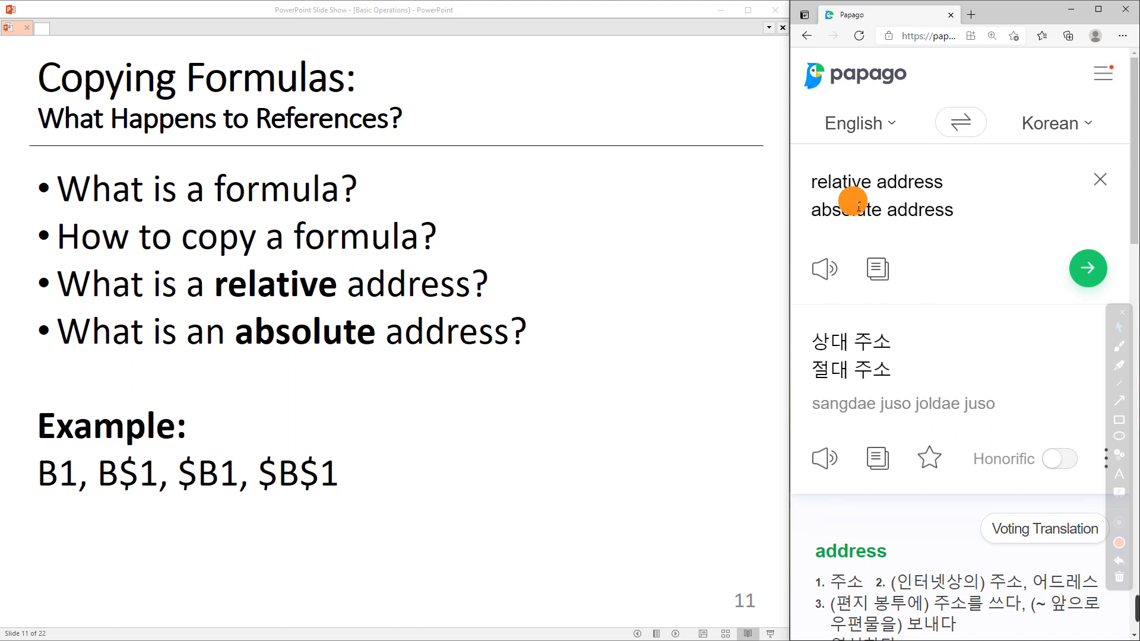
click(1119, 436)
mouse_move(20, 262)
mouse_down()
mouse_move(365, 353)
mouse_move(595, 391)
mouse_up()
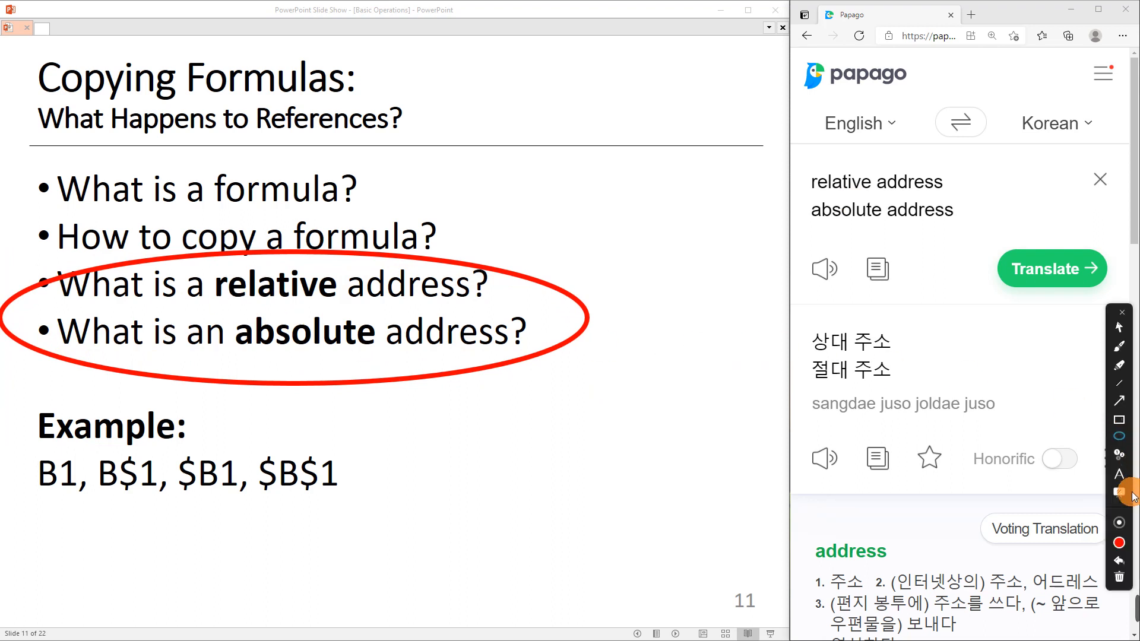
click(1119, 365)
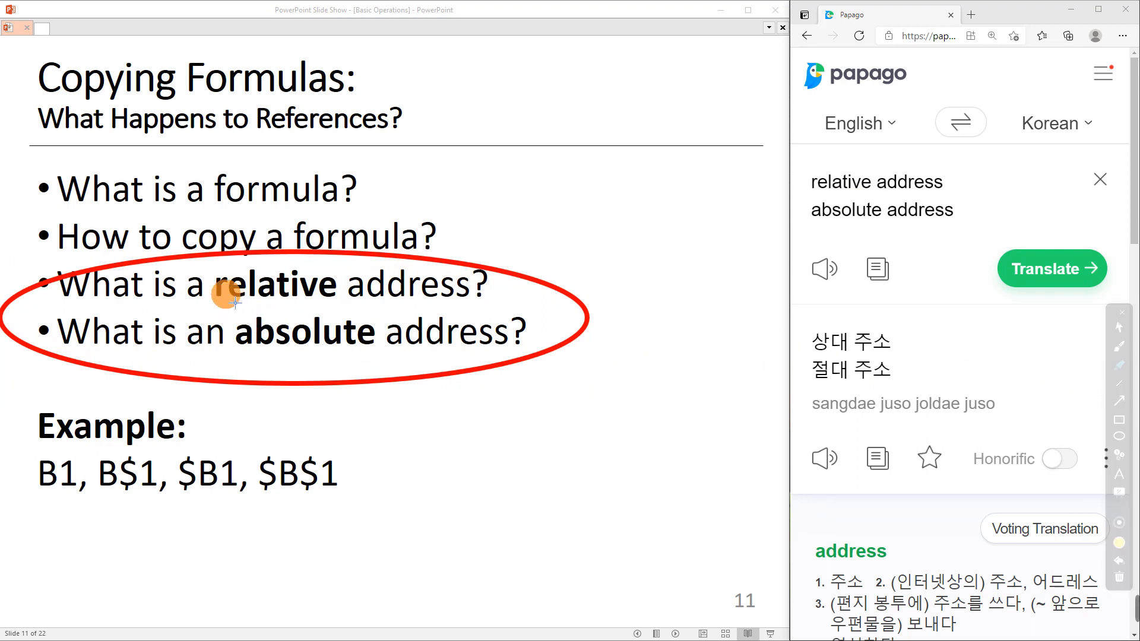
drag(217, 291, 333, 300)
drag(238, 336, 331, 348)
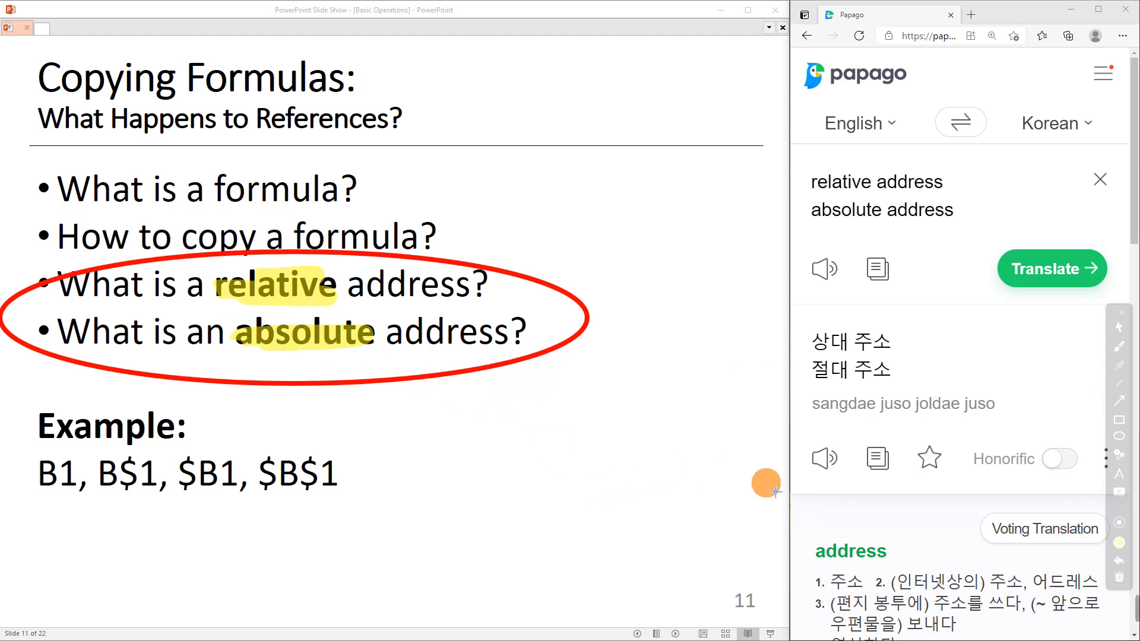
- Erase all annotations from the slide and return to the normal pointer
mouse_move(1119, 581)
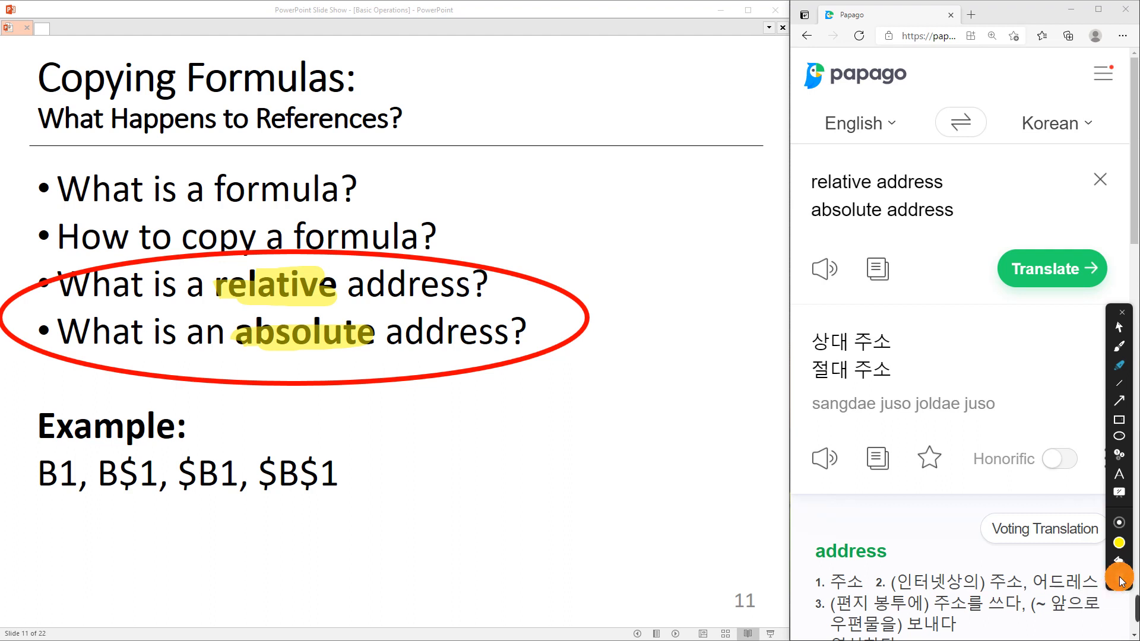
click(1121, 579)
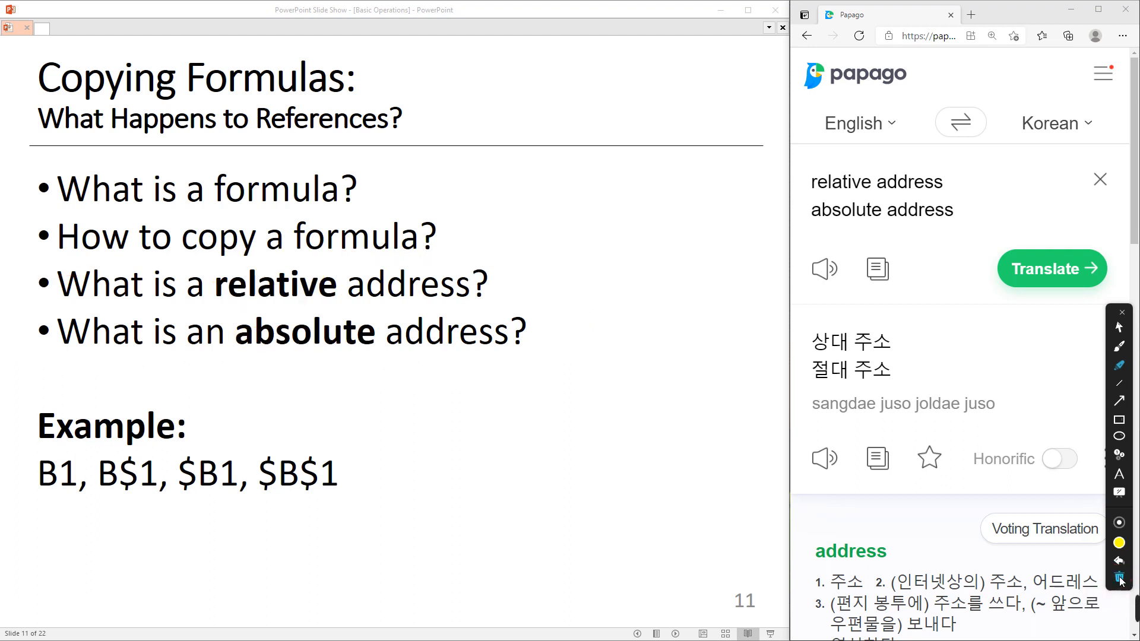
click(1117, 330)
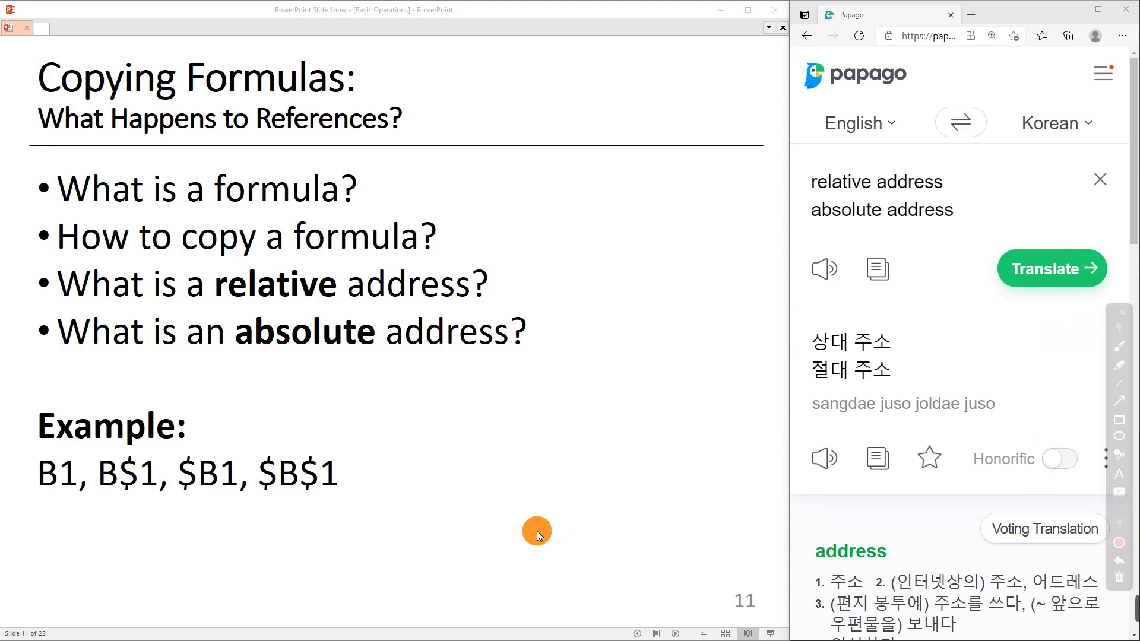
- Switch back to Excel, delete the formula in cell B5 and check the name and content of cell B4
key(alt+Tab)
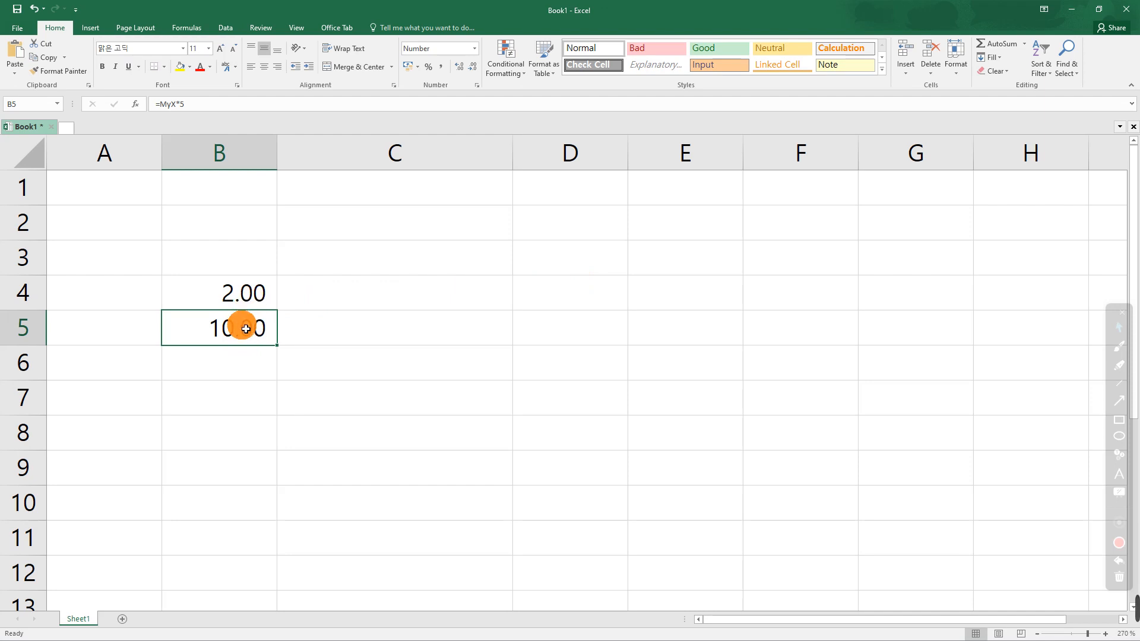
key(Delete)
click(244, 295)
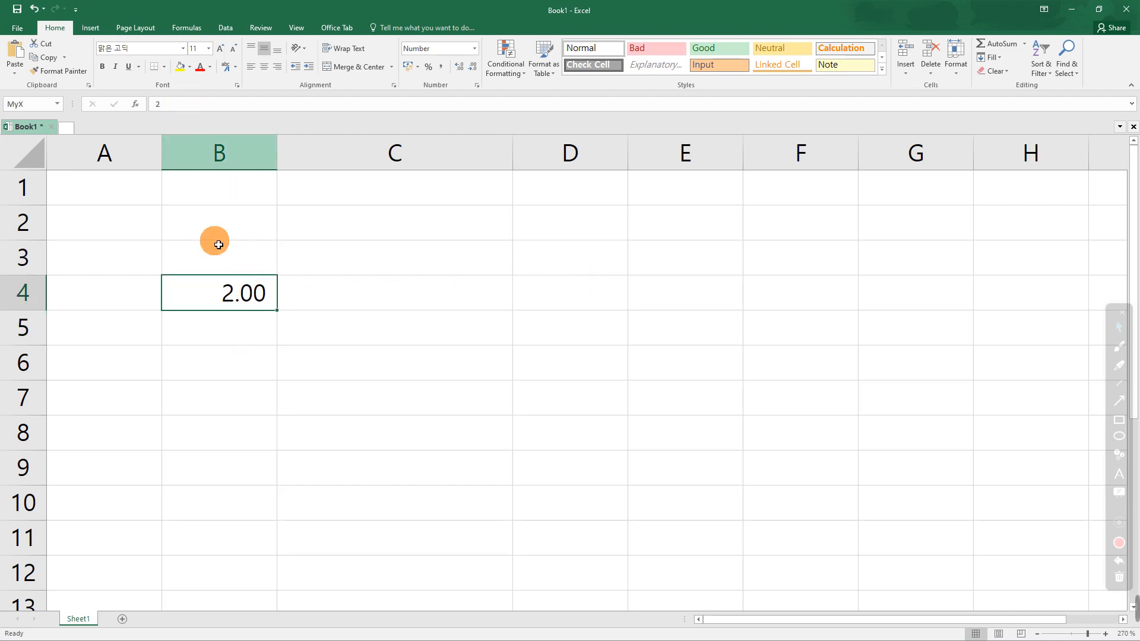
drag(169, 104, 131, 106)
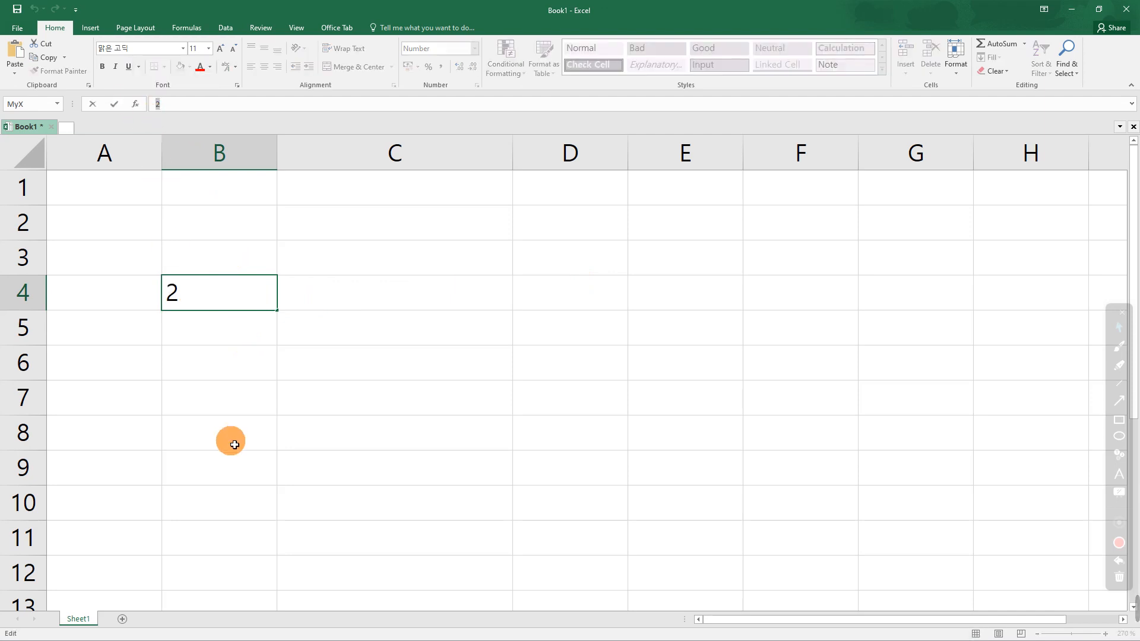
click(223, 342)
click(223, 302)
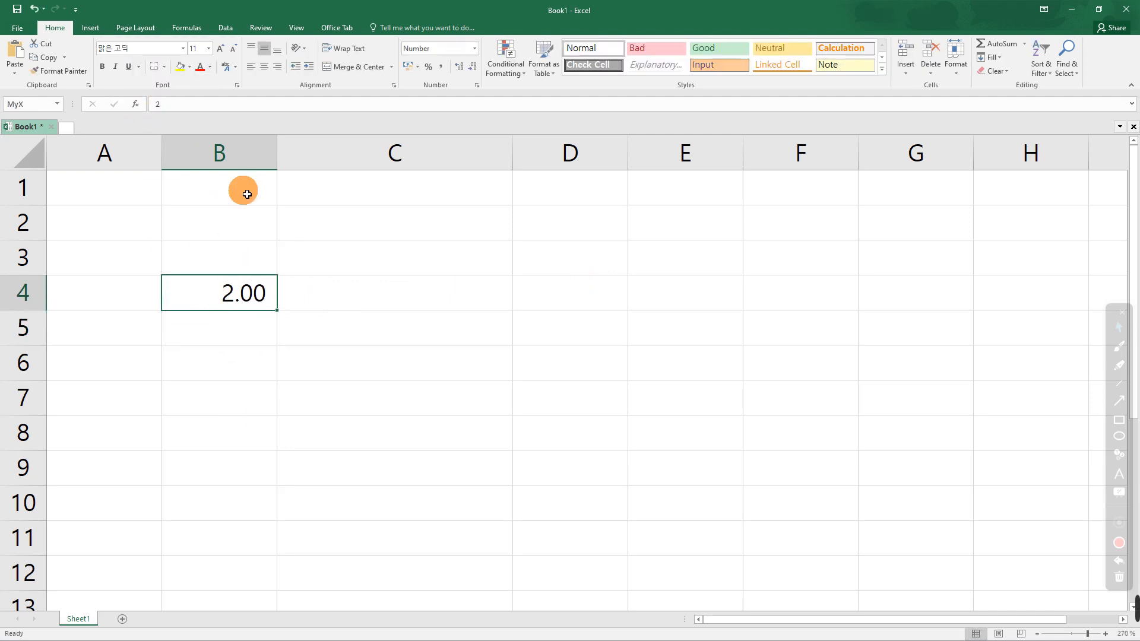
click(216, 321)
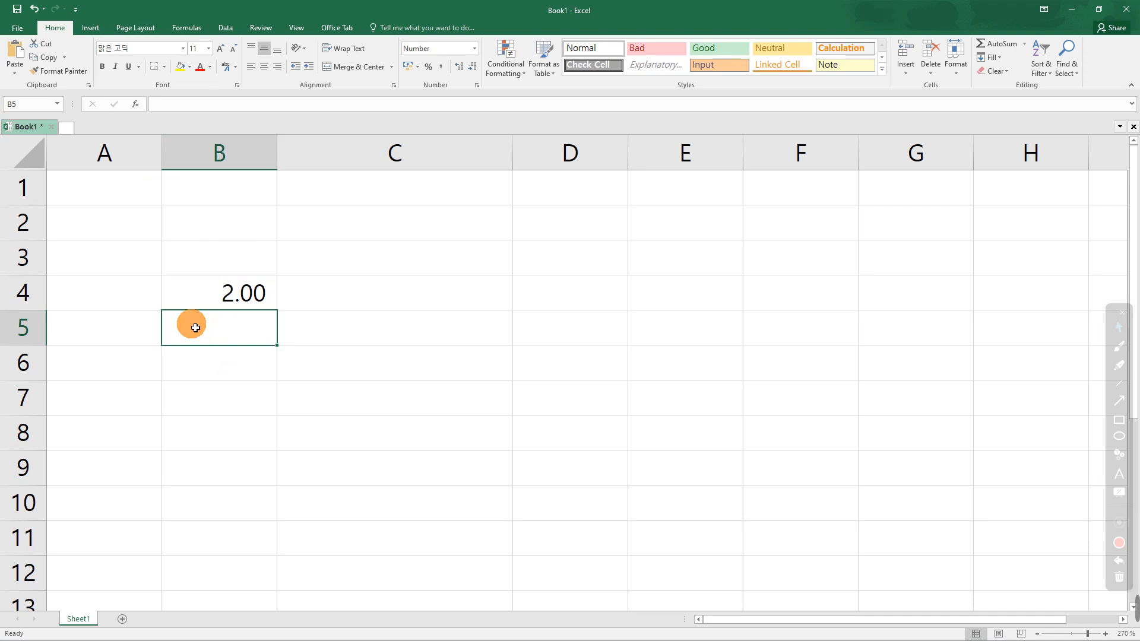
click(253, 359)
text(=)
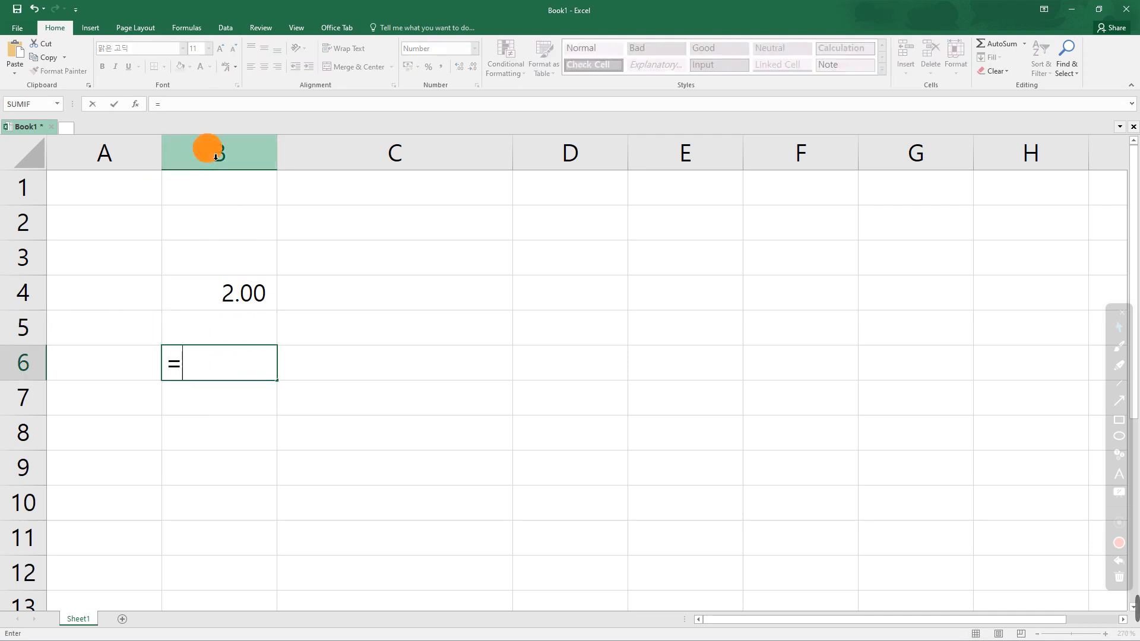
click(220, 291)
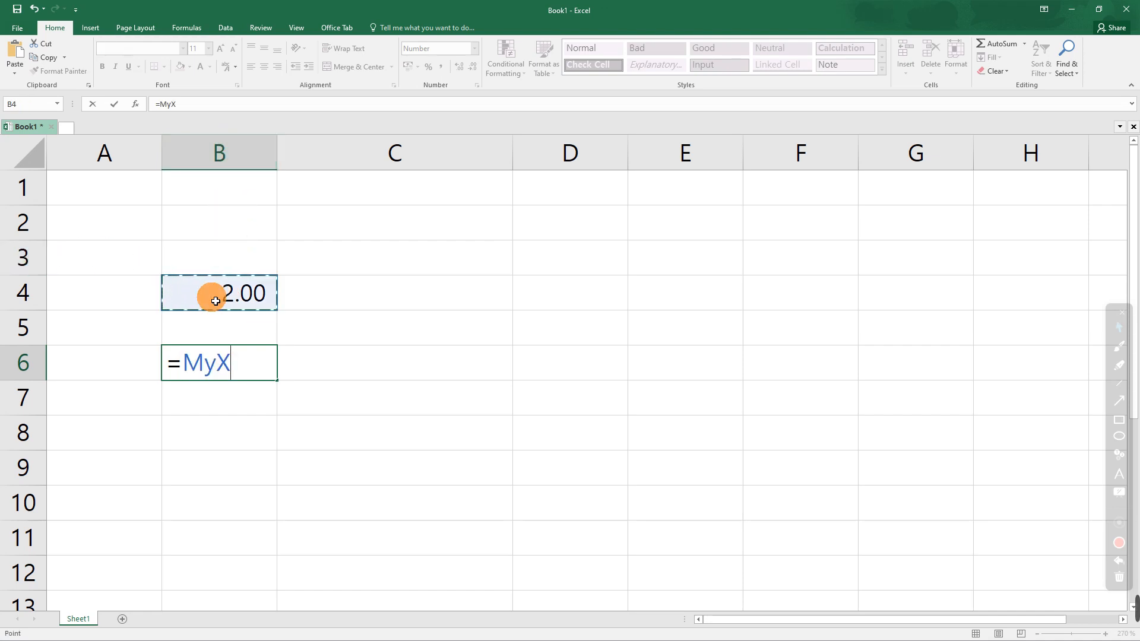
key(Escape)
click(302, 318)
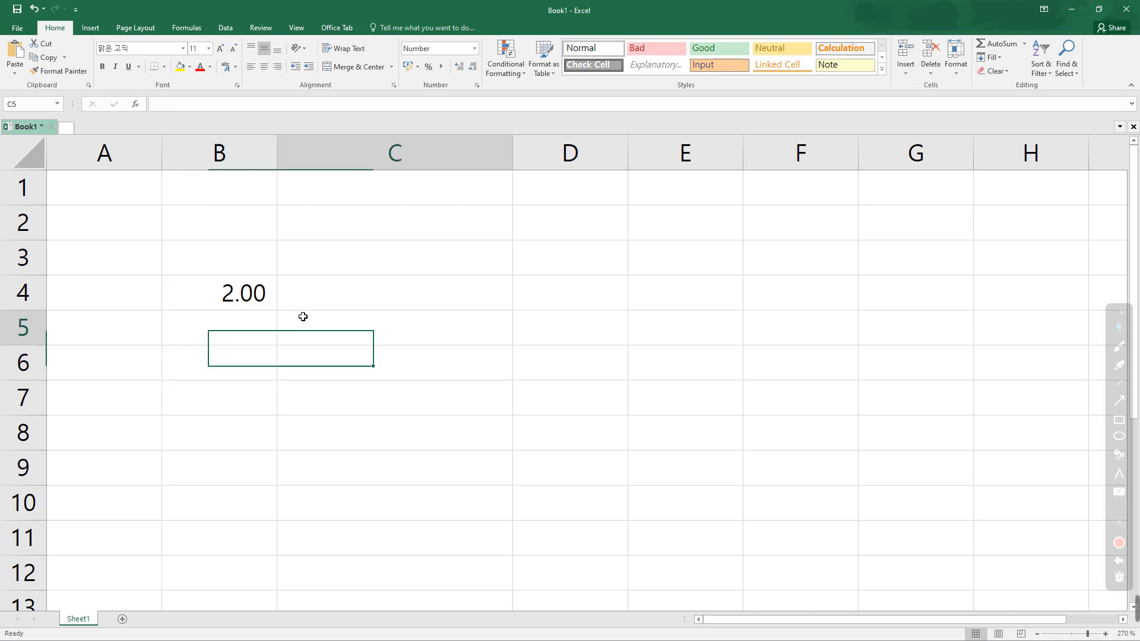
- Delete the entire row 4 to remove the named cell and enter 2 in the new cell B4
click(255, 298)
click(15, 303)
right_click(15, 304)
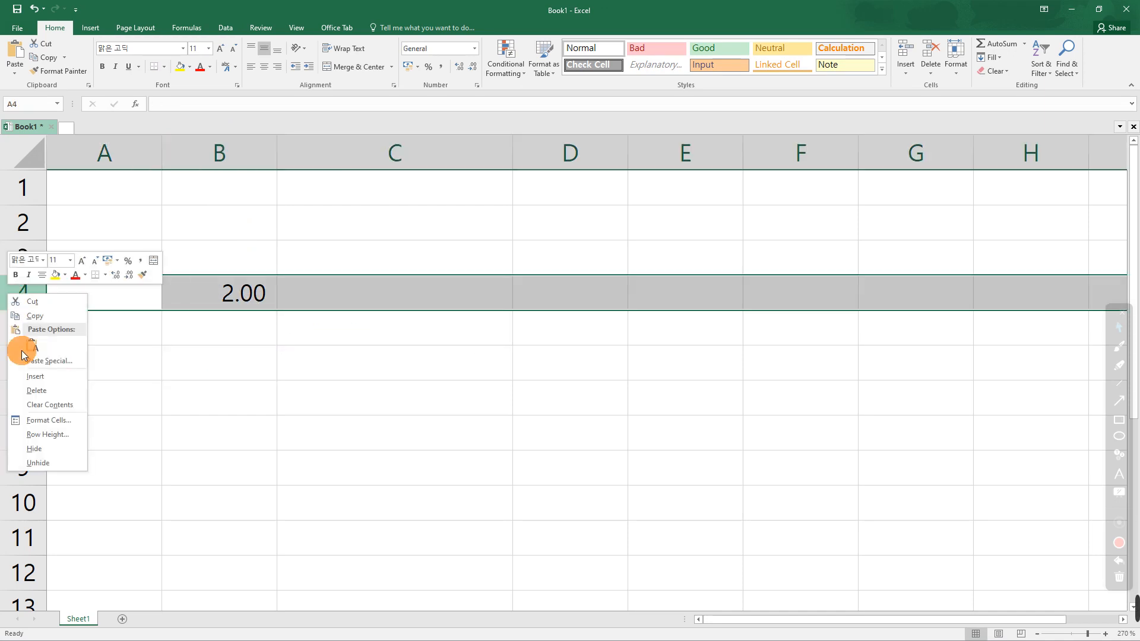
click(36, 390)
click(255, 295)
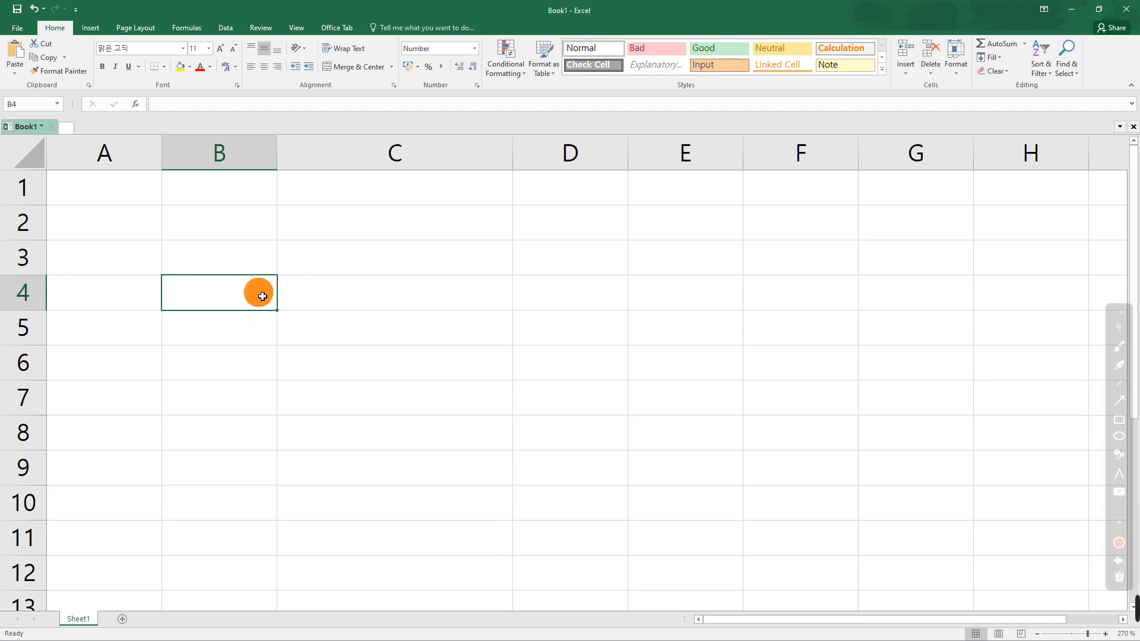
text(2)
key(Return)
- Enter the formula =B4^3 in cell B6
click(204, 367)
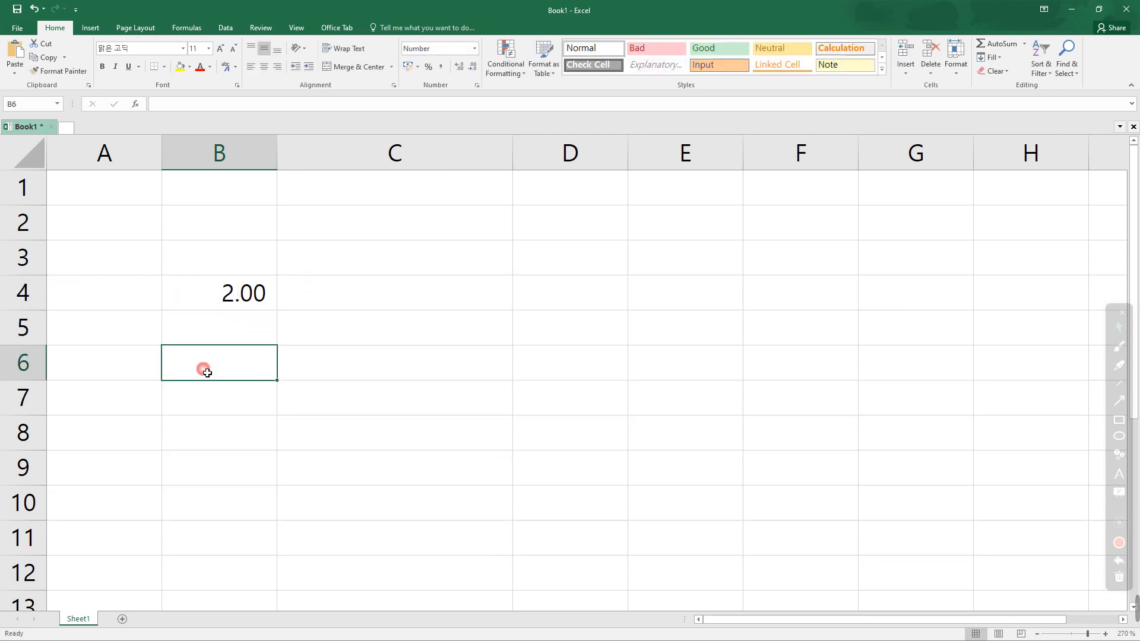
text(=)
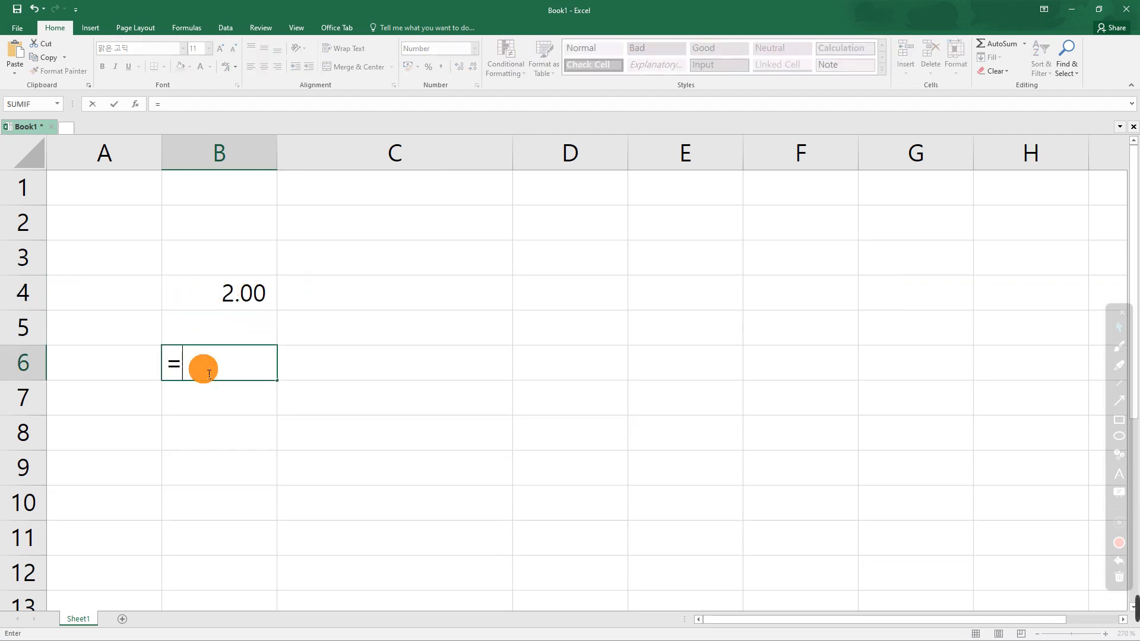
click(200, 296)
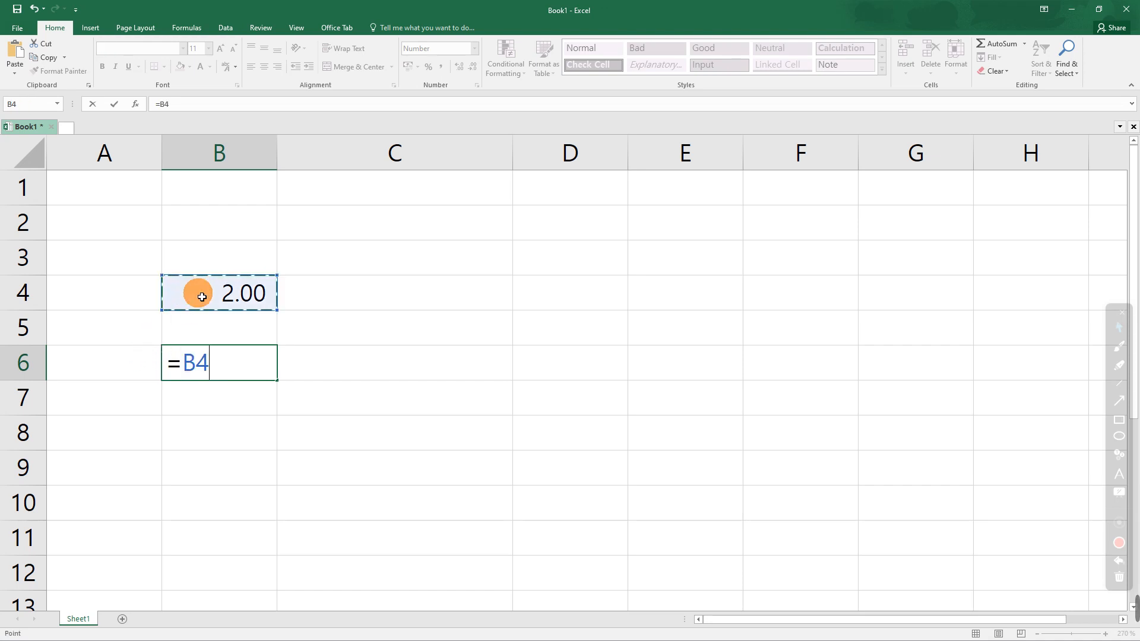
text(*)
key(BackSpace)
text(^3)
click(225, 368)
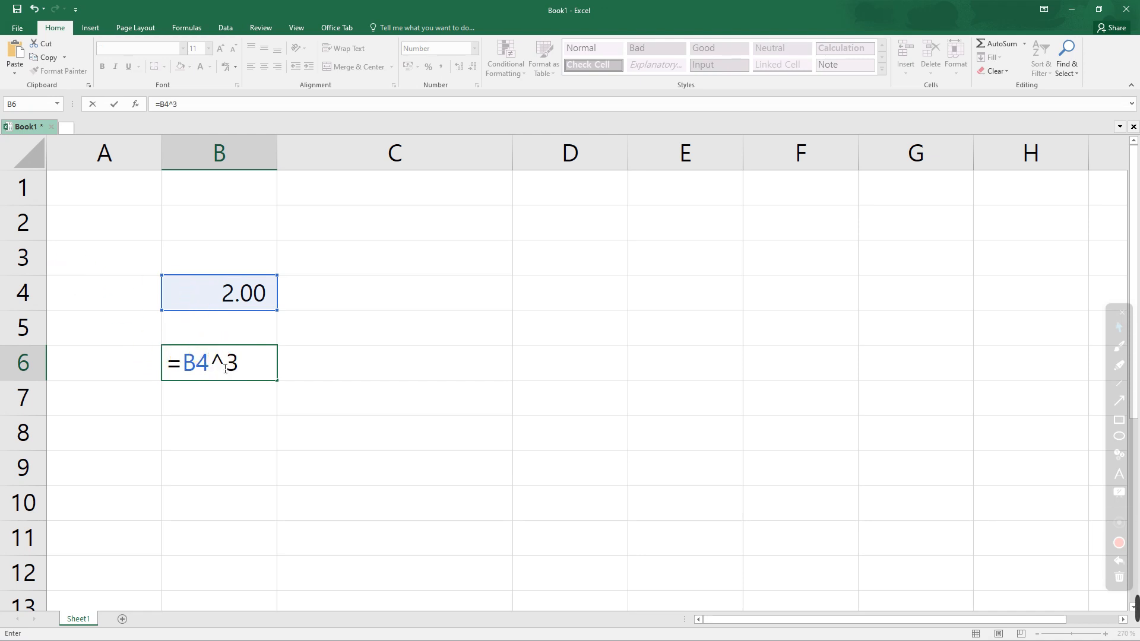
click(244, 373)
click(228, 367)
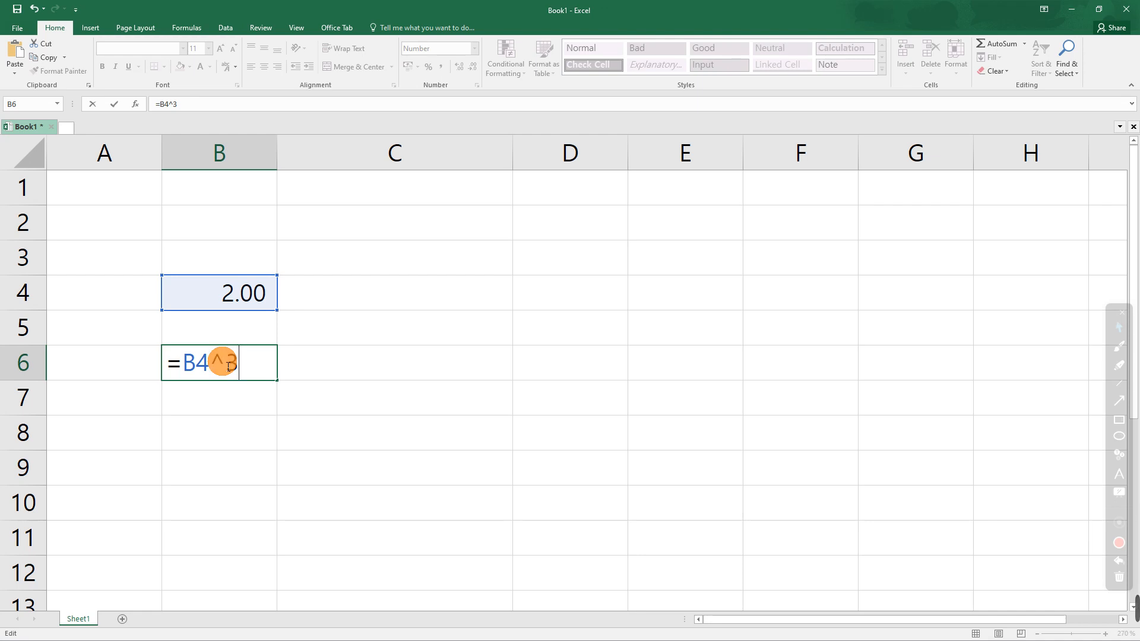
key(Return)
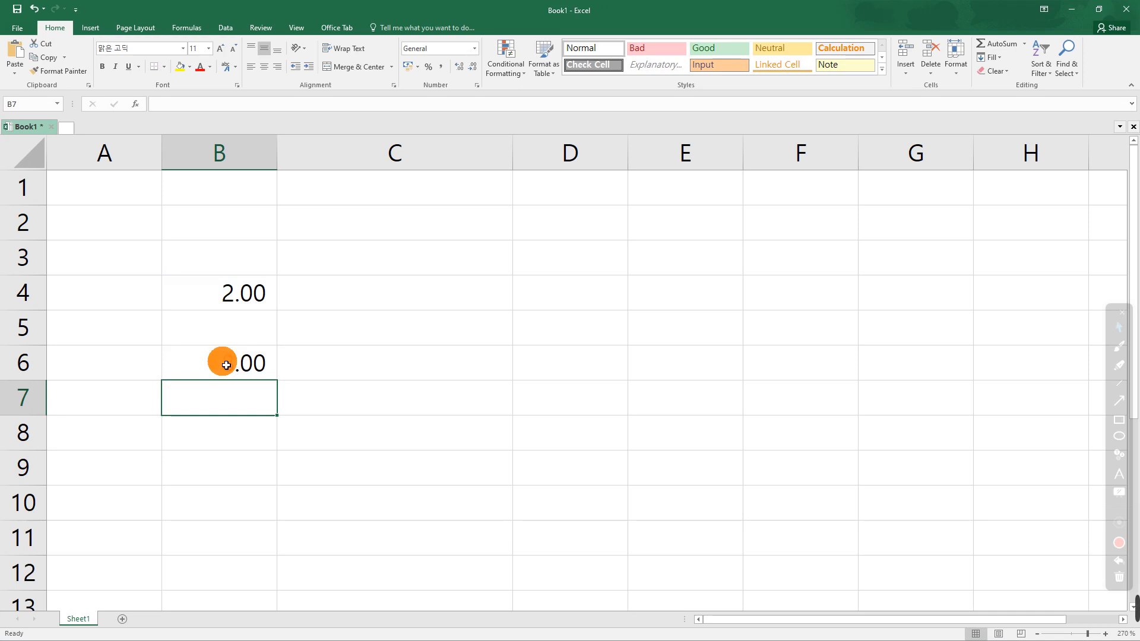
- Check the formula in cell B6 and fill it down to cell B8
click(190, 363)
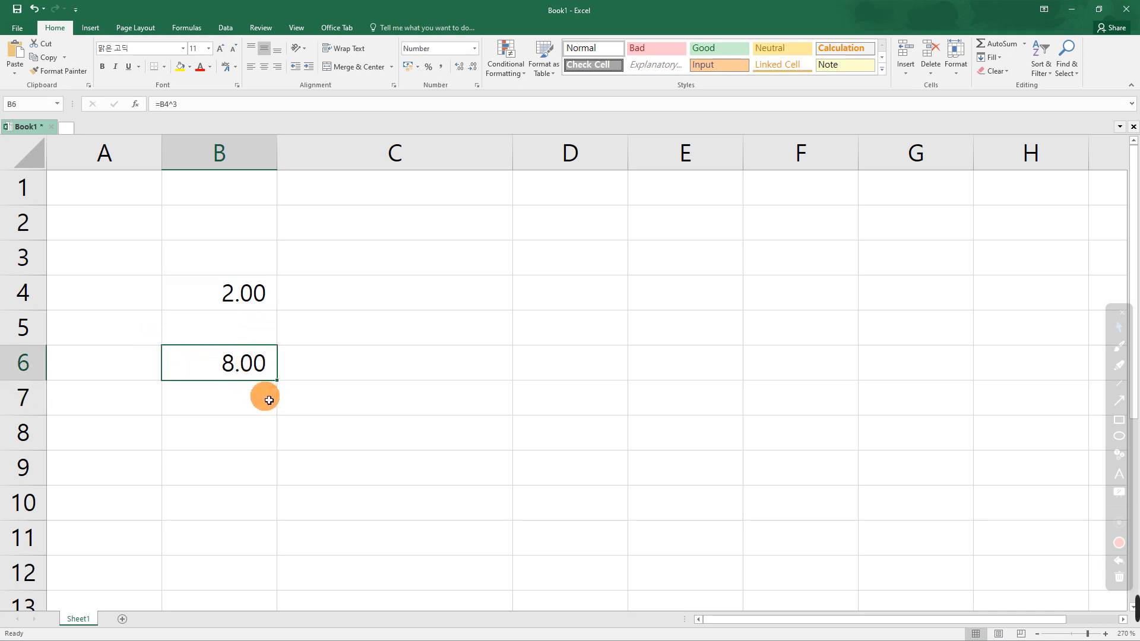
click(196, 110)
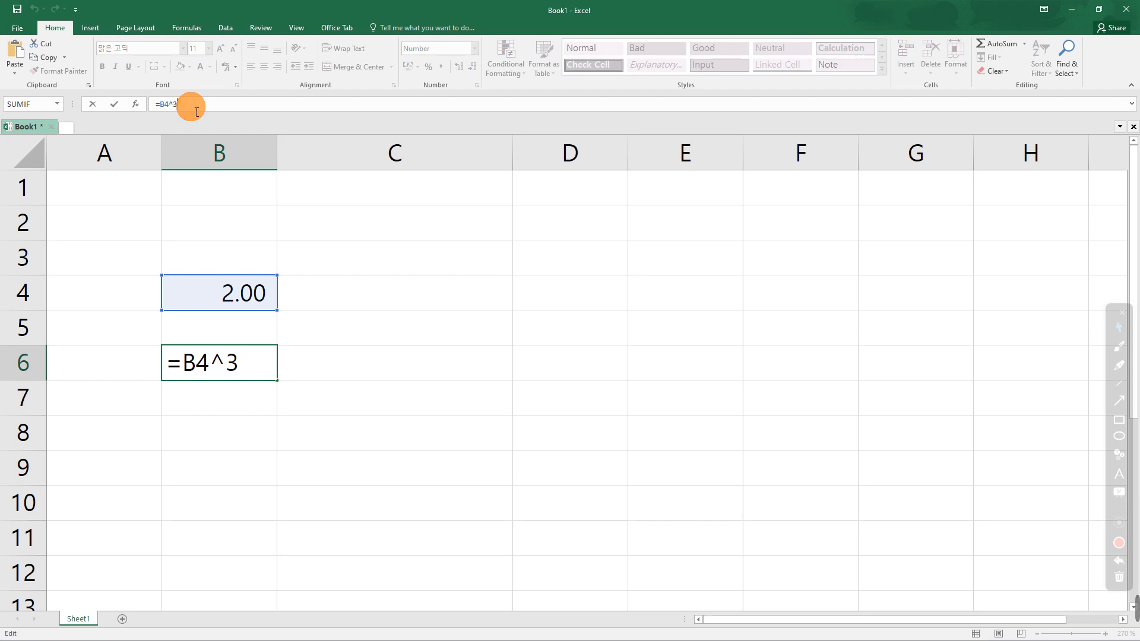
key(ctrl+Return)
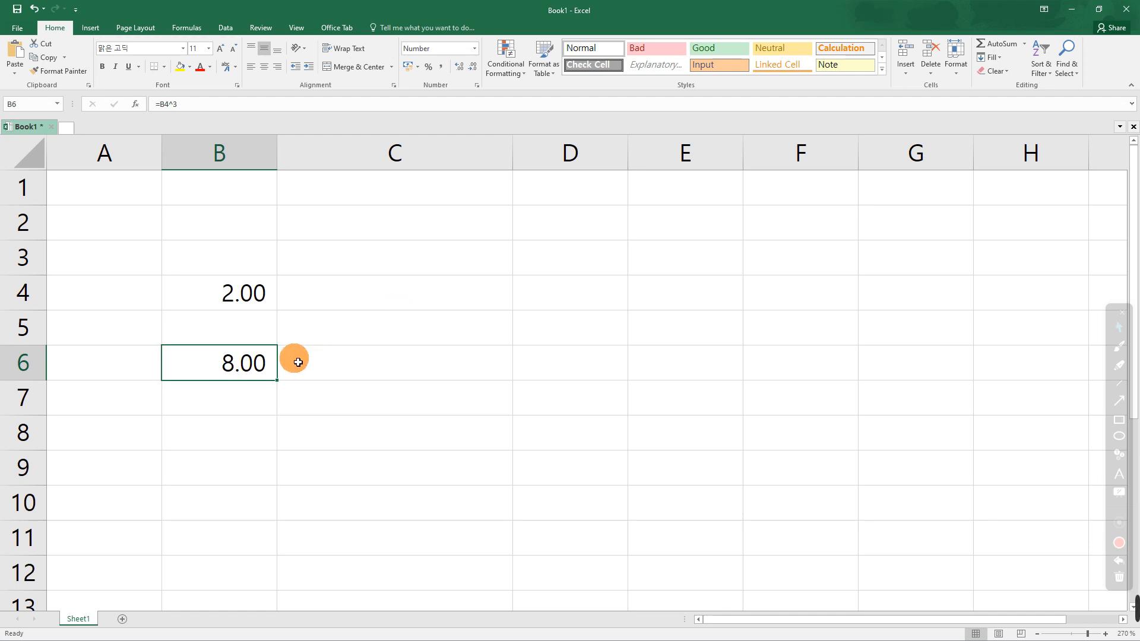
key(F4)
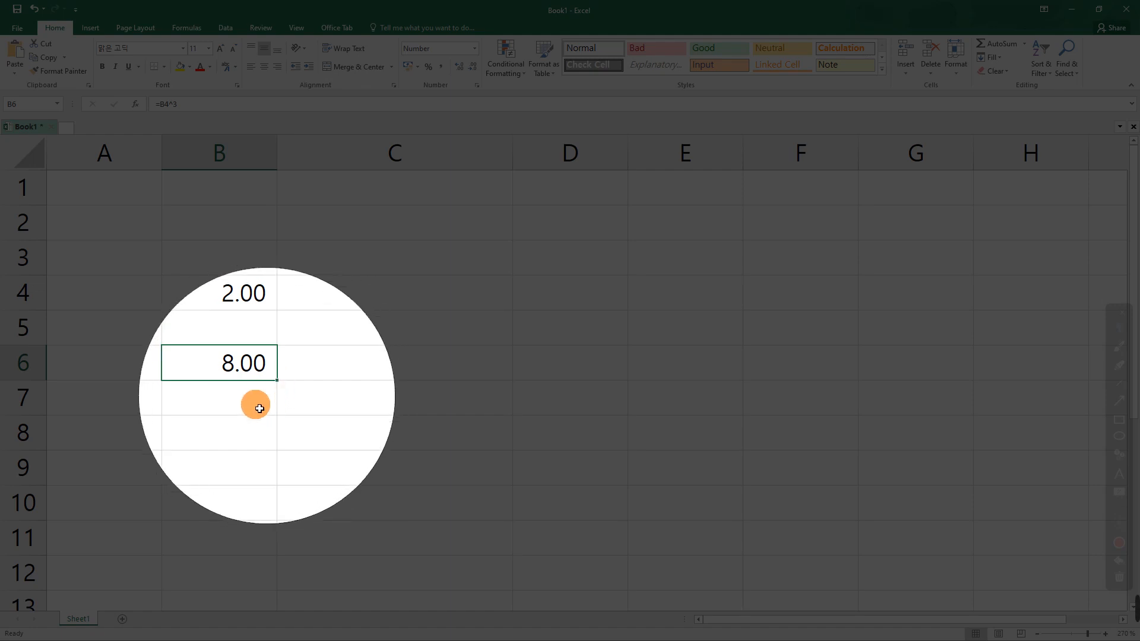
drag(282, 386, 277, 446)
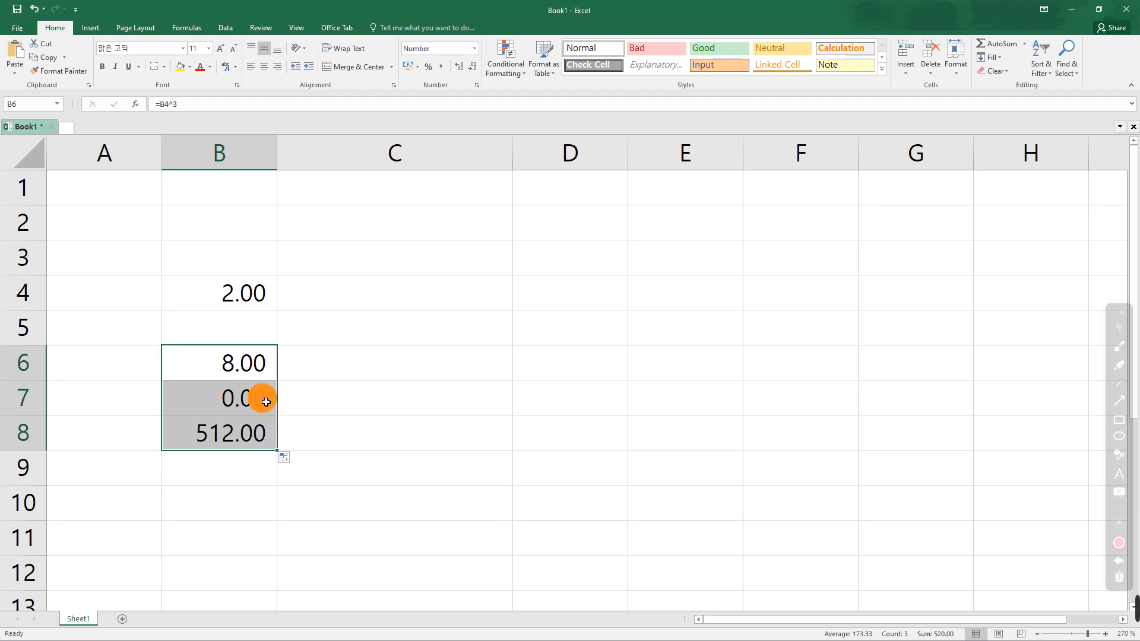
- Examine the formulas in cells B6, B7 and B8 in turn to compare which cell each one references
click(267, 369)
click(184, 109)
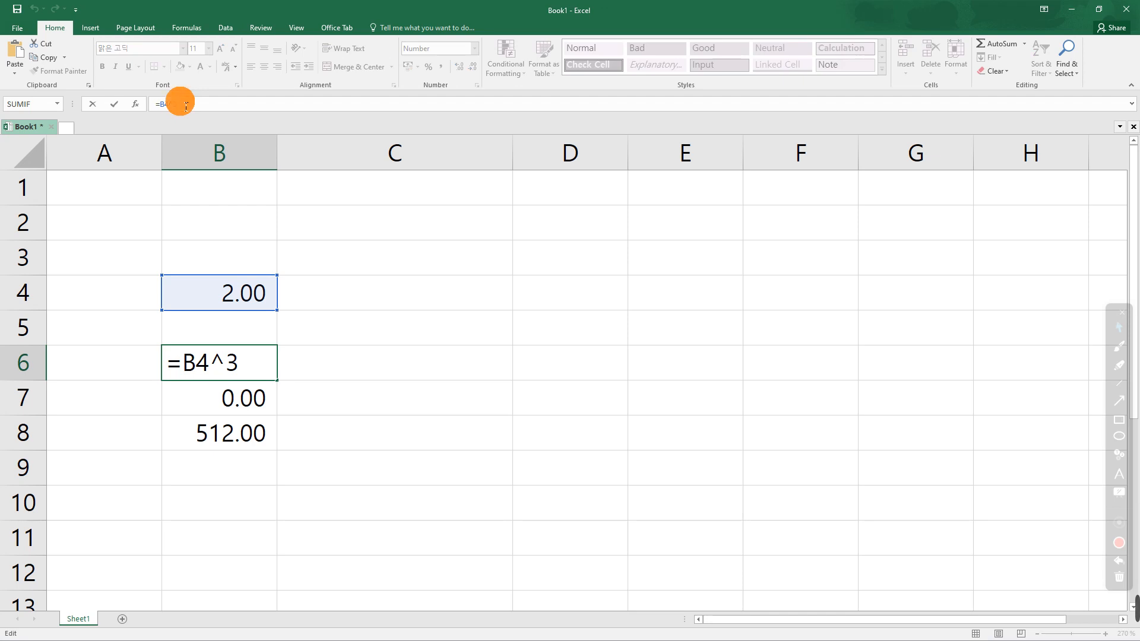
key(Escape)
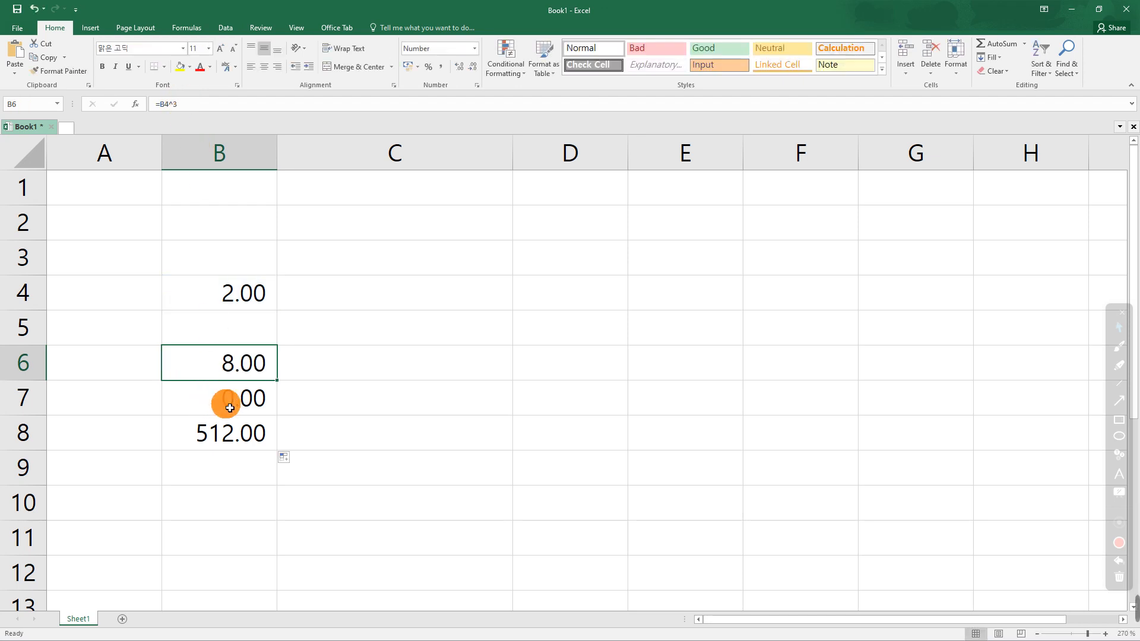
click(225, 402)
click(185, 105)
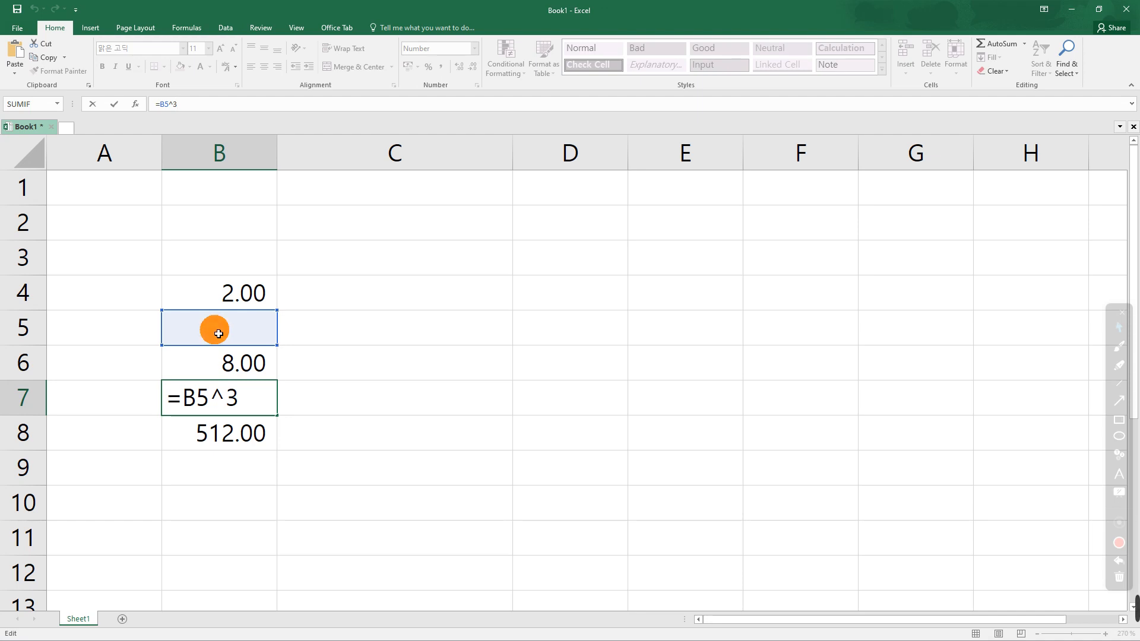
key(ctrl+Return)
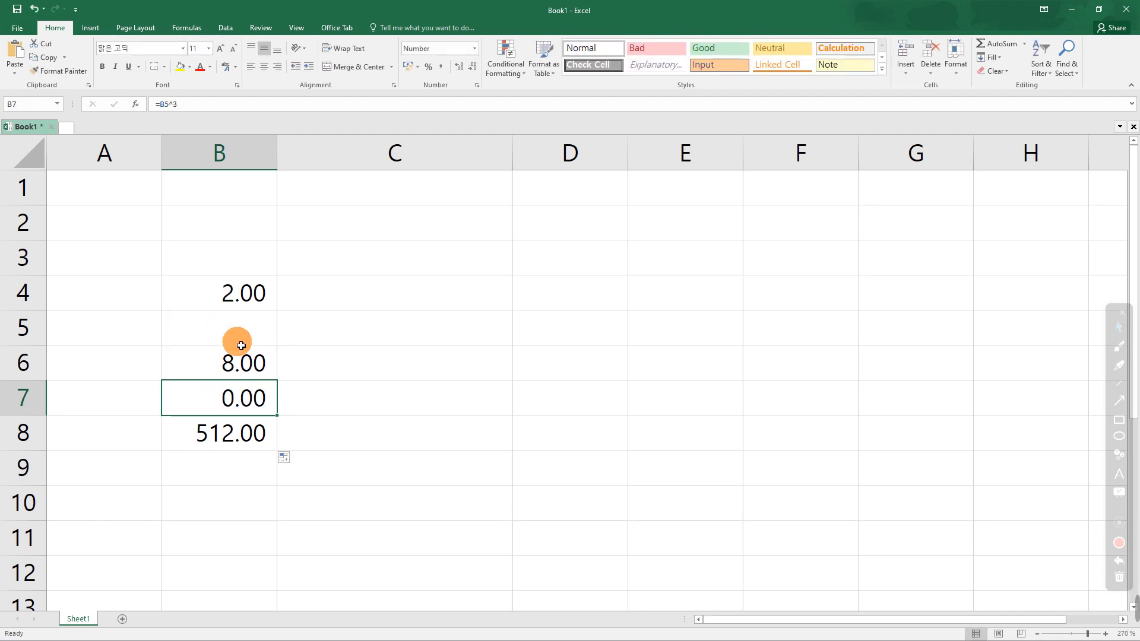
click(259, 442)
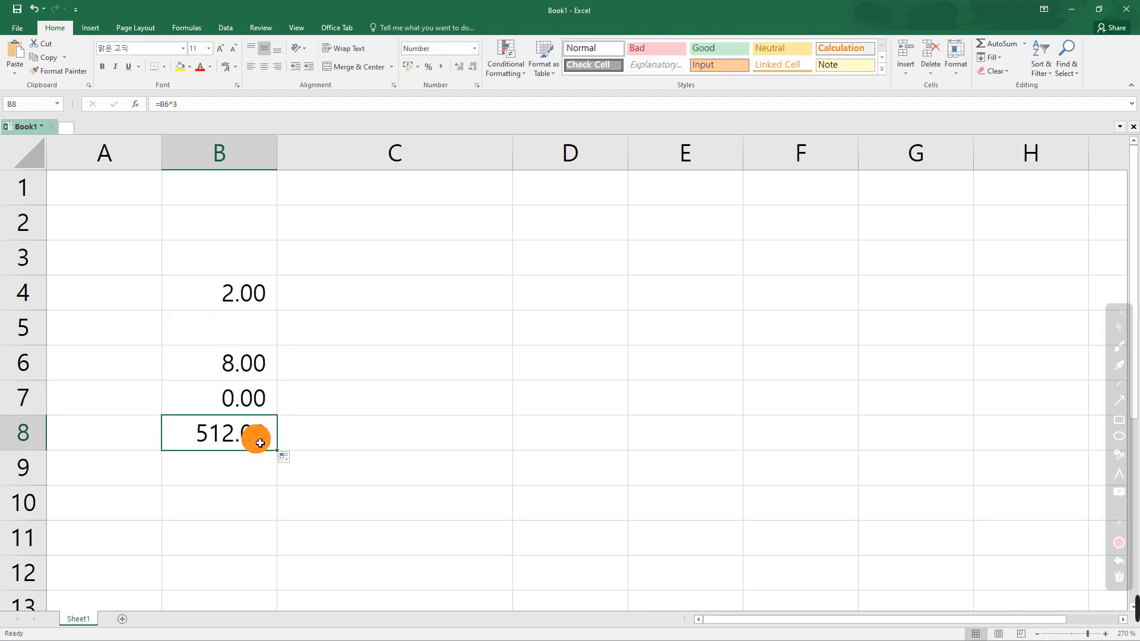
click(188, 105)
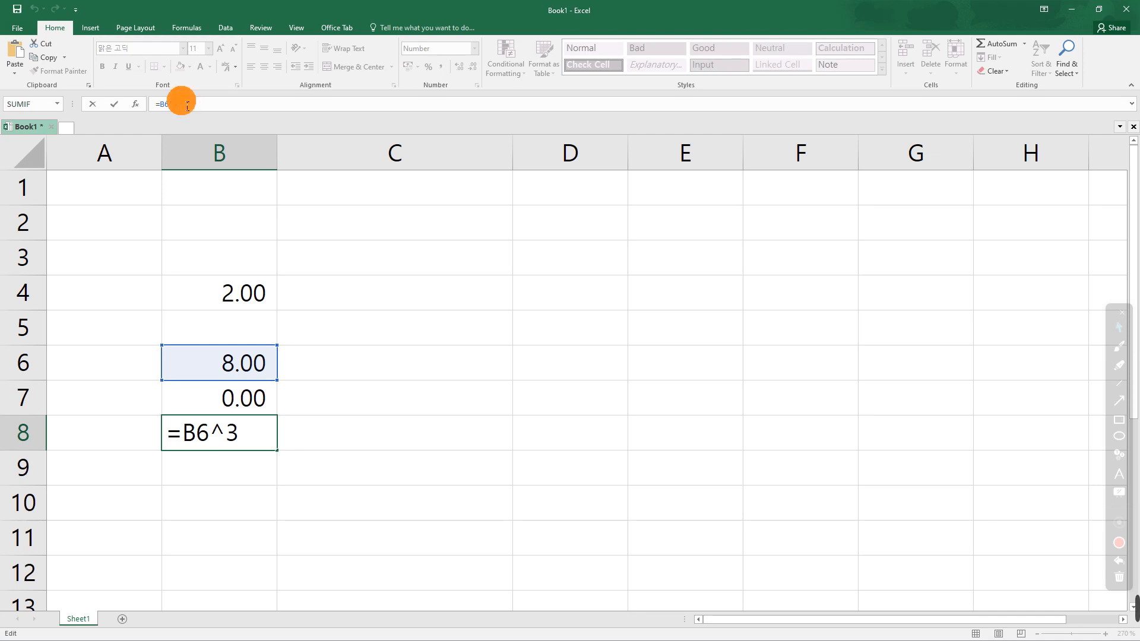
key(ctrl+Return)
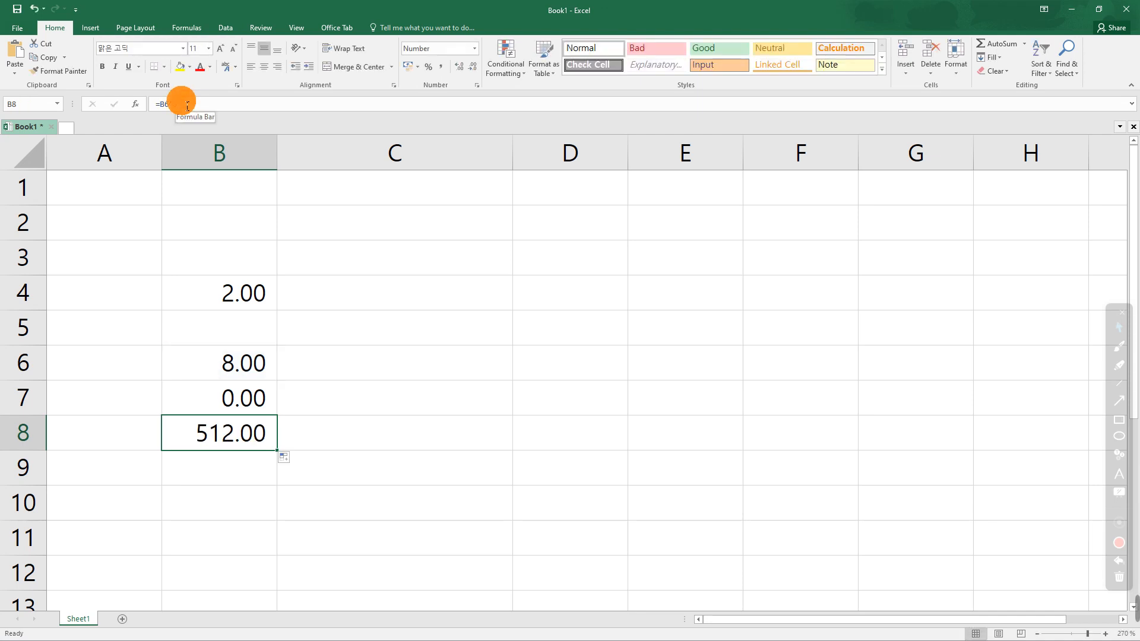
- Highlight cell B6 with a yellow fill and check which cell its formula references
click(265, 365)
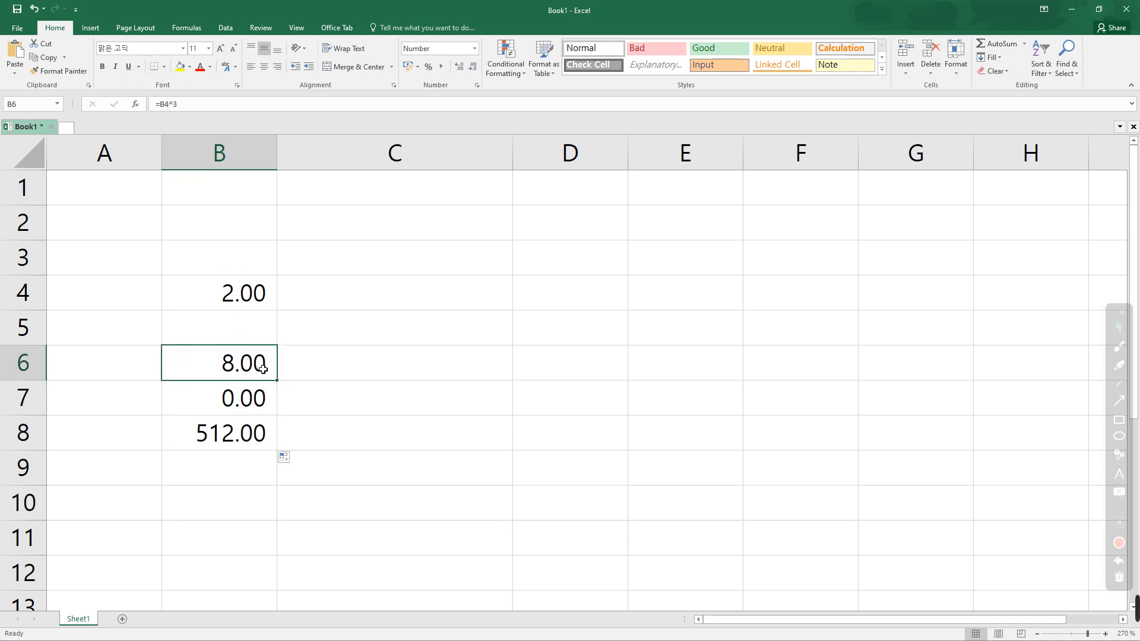
click(247, 301)
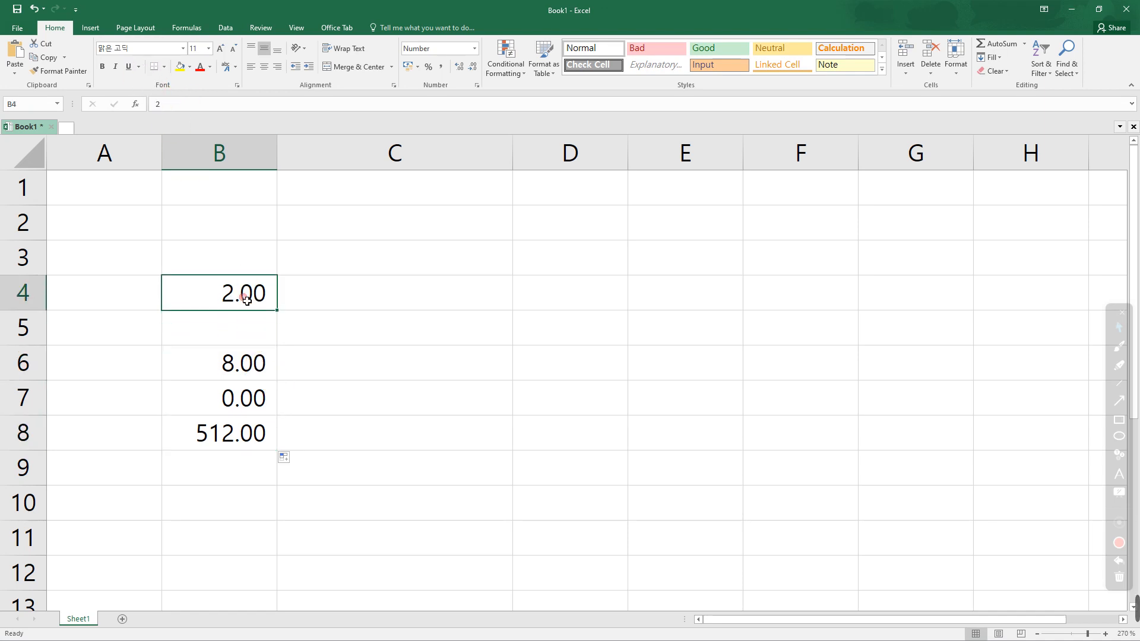
click(247, 362)
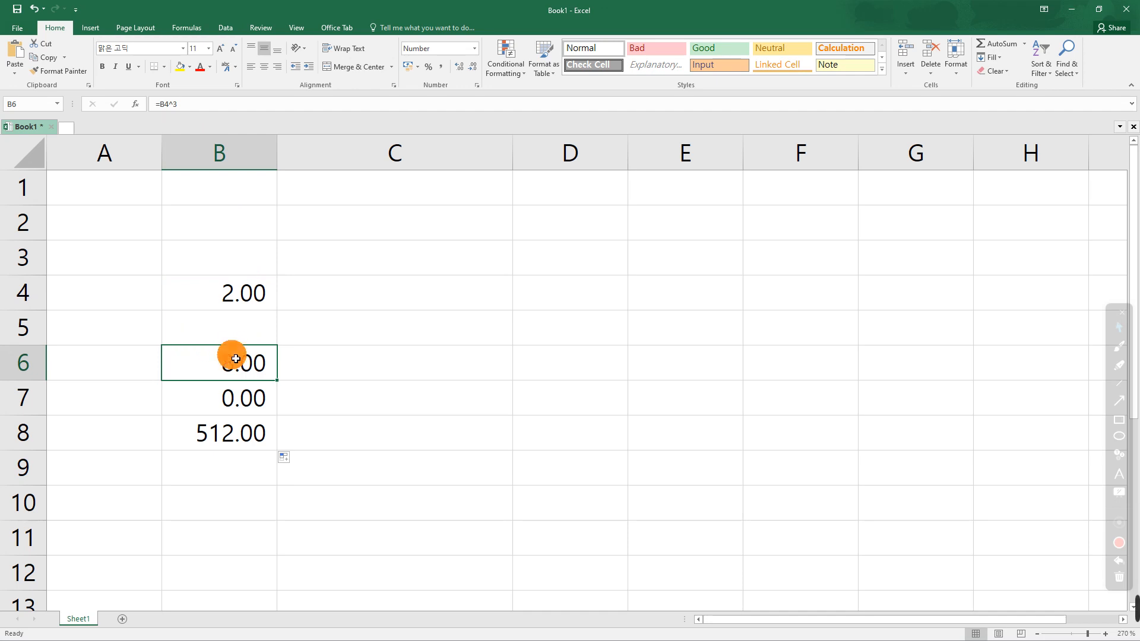
click(180, 66)
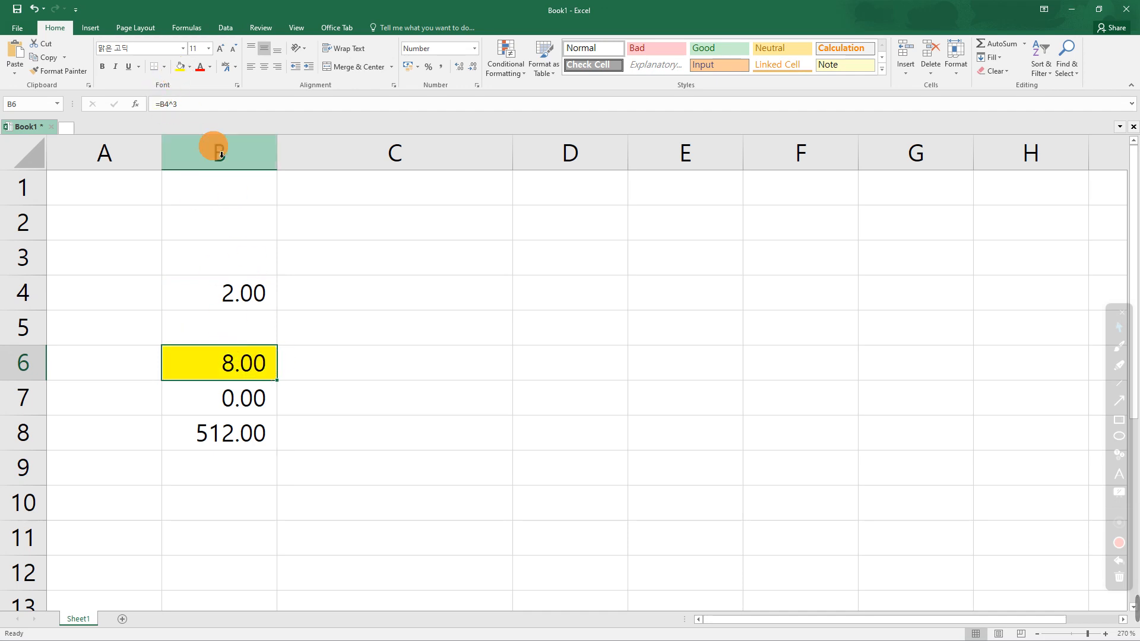
click(182, 106)
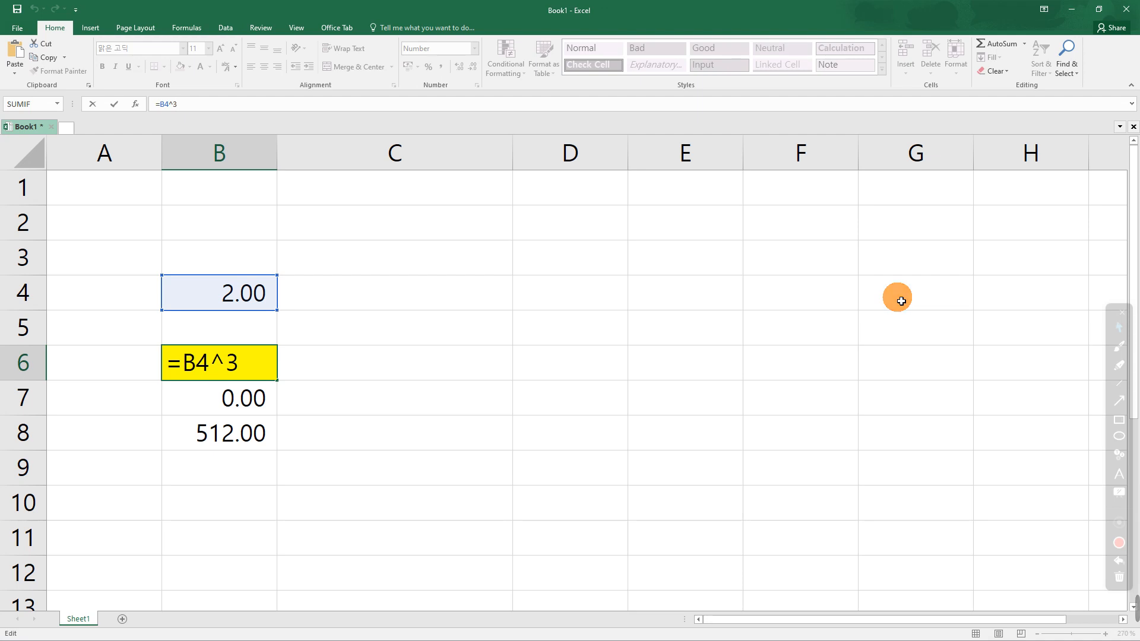
key(ctrl+Return)
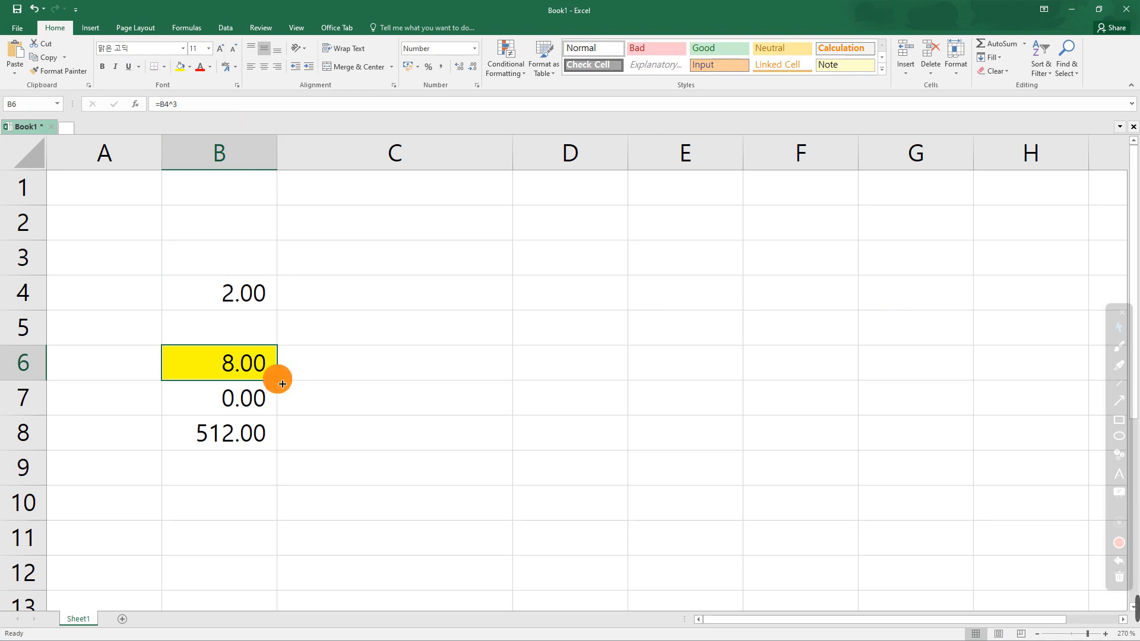
- Remove the fill colour from cell B6
mouse_move(279, 387)
mouse_down()
mouse_move(280, 326)
mouse_move(279, 371)
mouse_up()
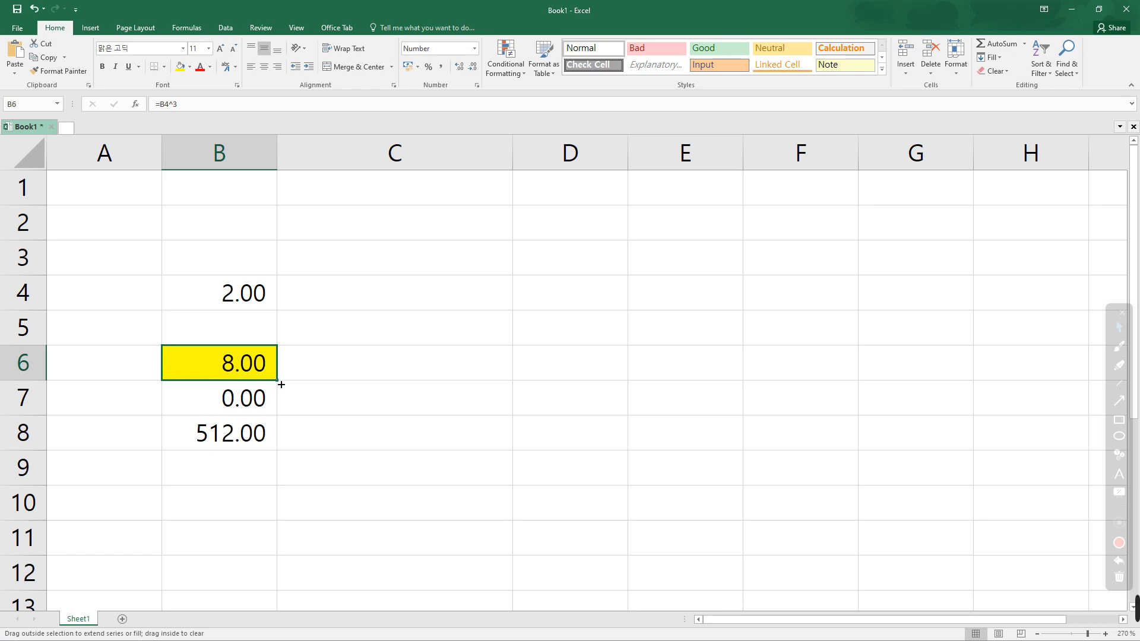
drag(281, 385, 281, 384)
click(190, 67)
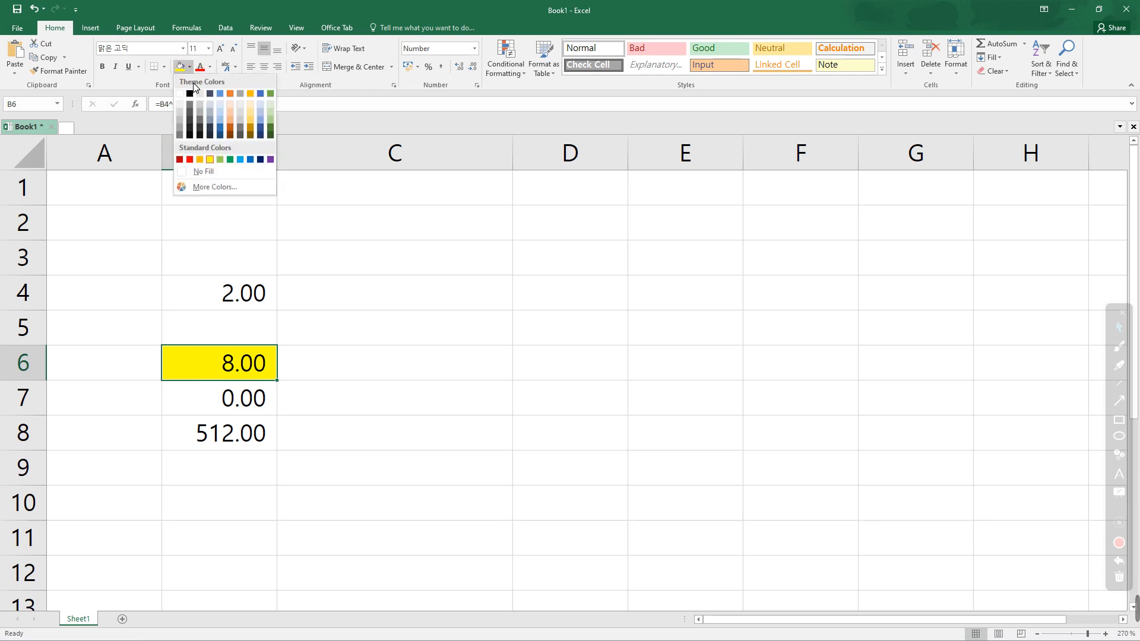
click(191, 173)
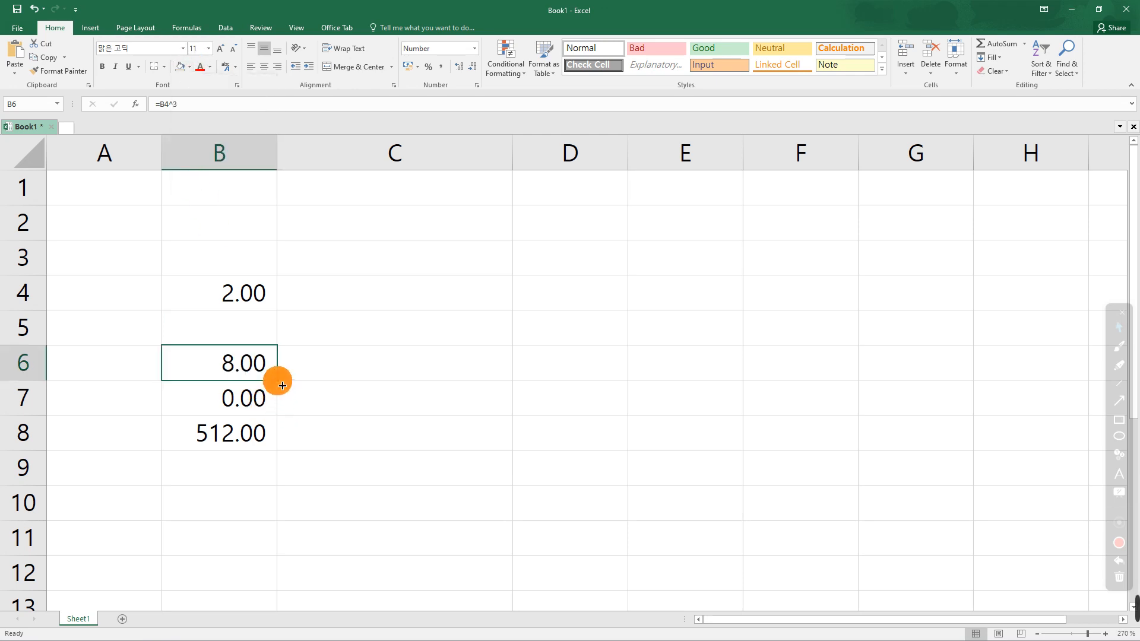
- Fill the formula in cell B6 across to cell D6 and check the reference in the original cell
drag(282, 386, 603, 386)
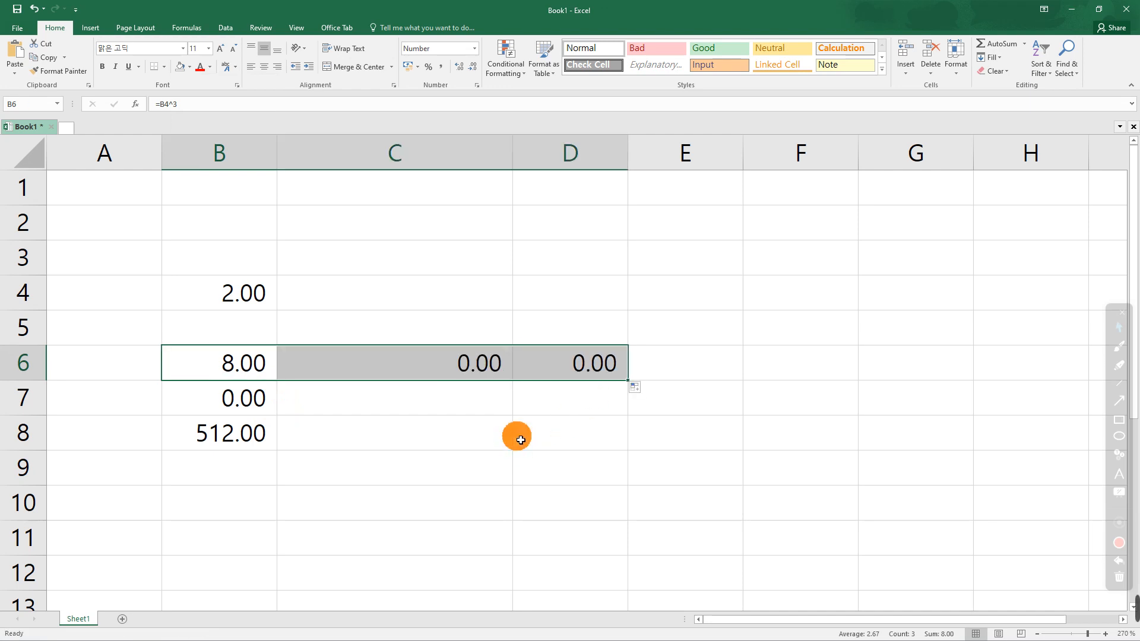
click(259, 364)
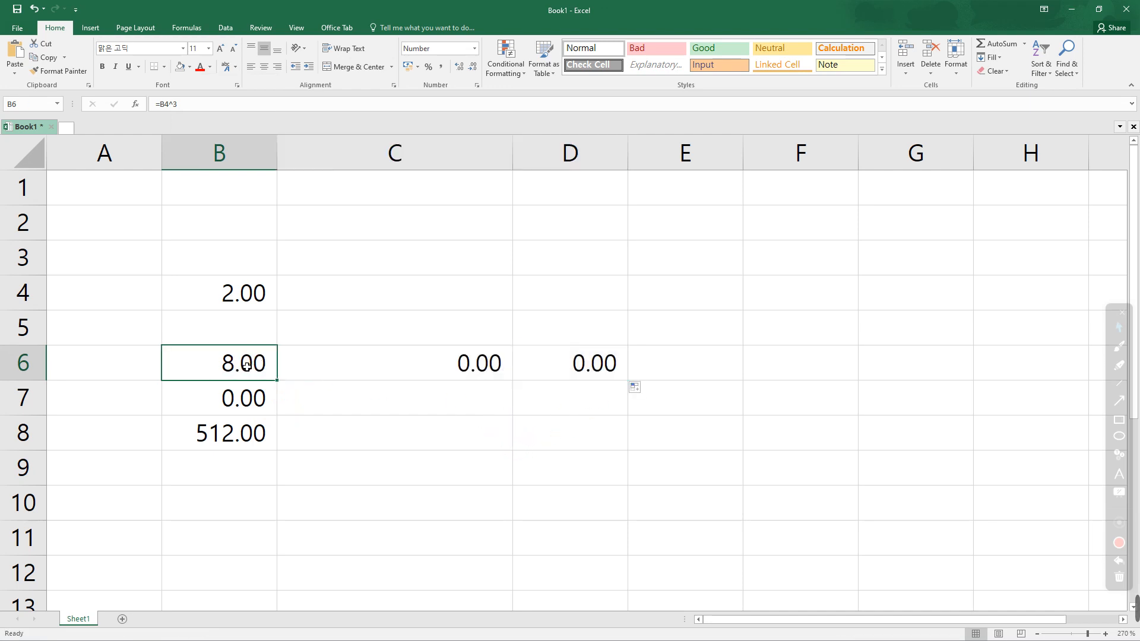
click(204, 106)
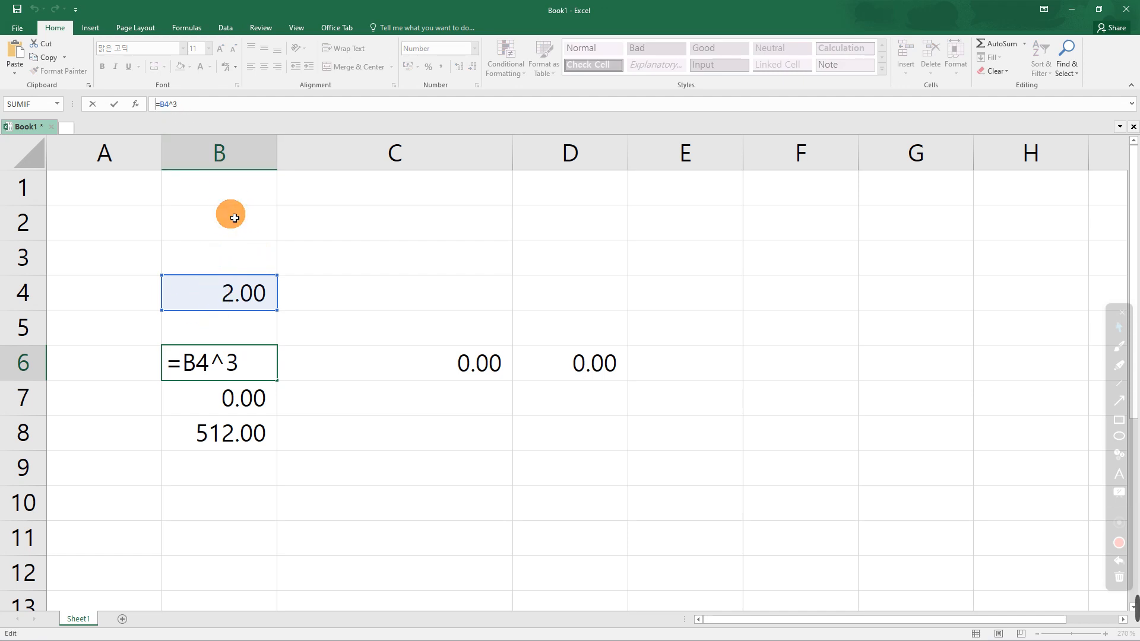
key(Return)
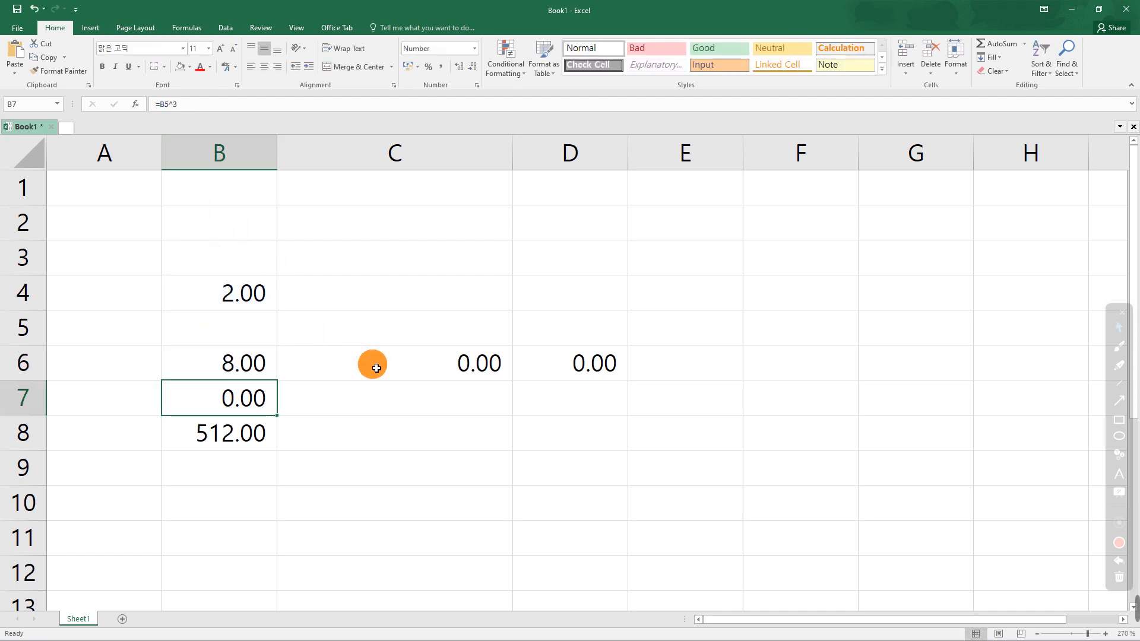
- Narrow column C and examine which cells the copied formulas in C6 and D6 reference
click(374, 364)
drag(515, 166, 414, 167)
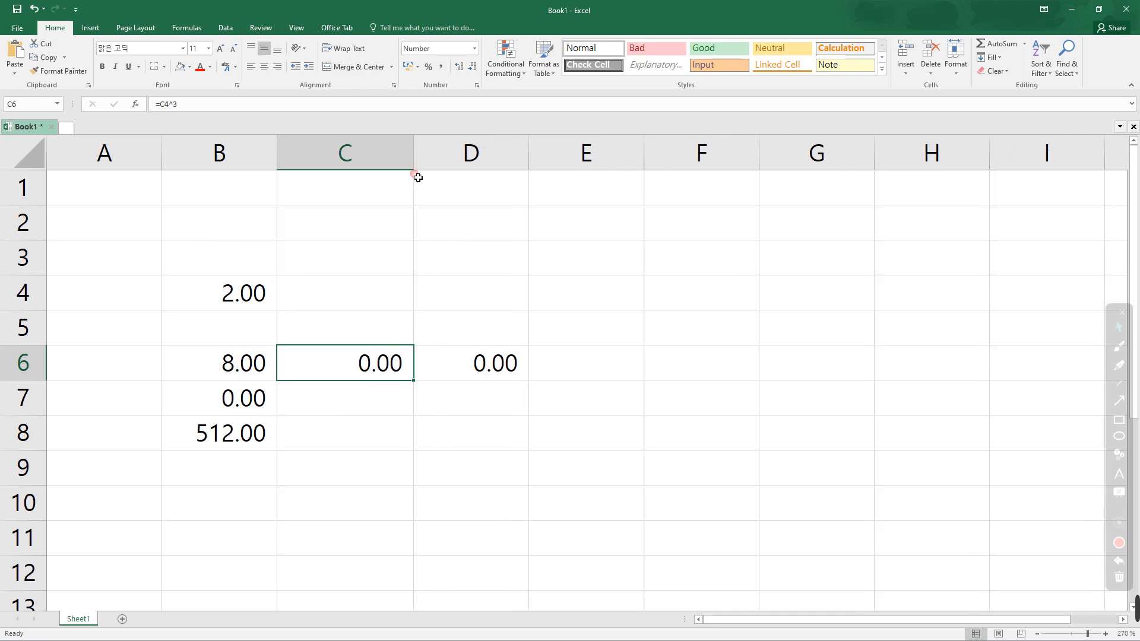
click(225, 105)
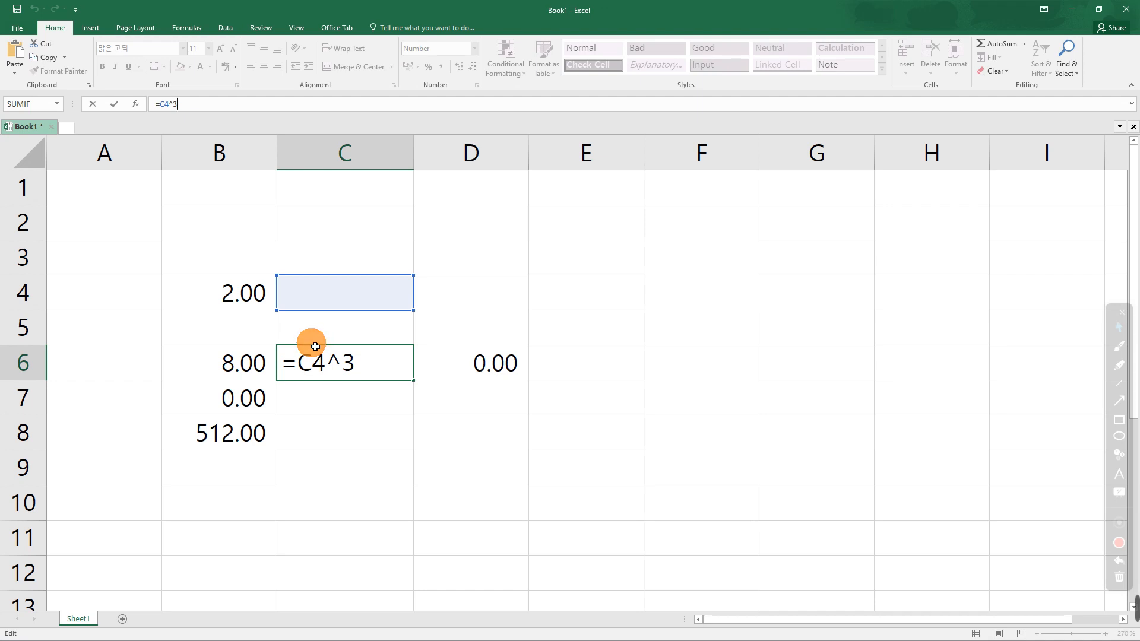
key(Escape)
click(459, 368)
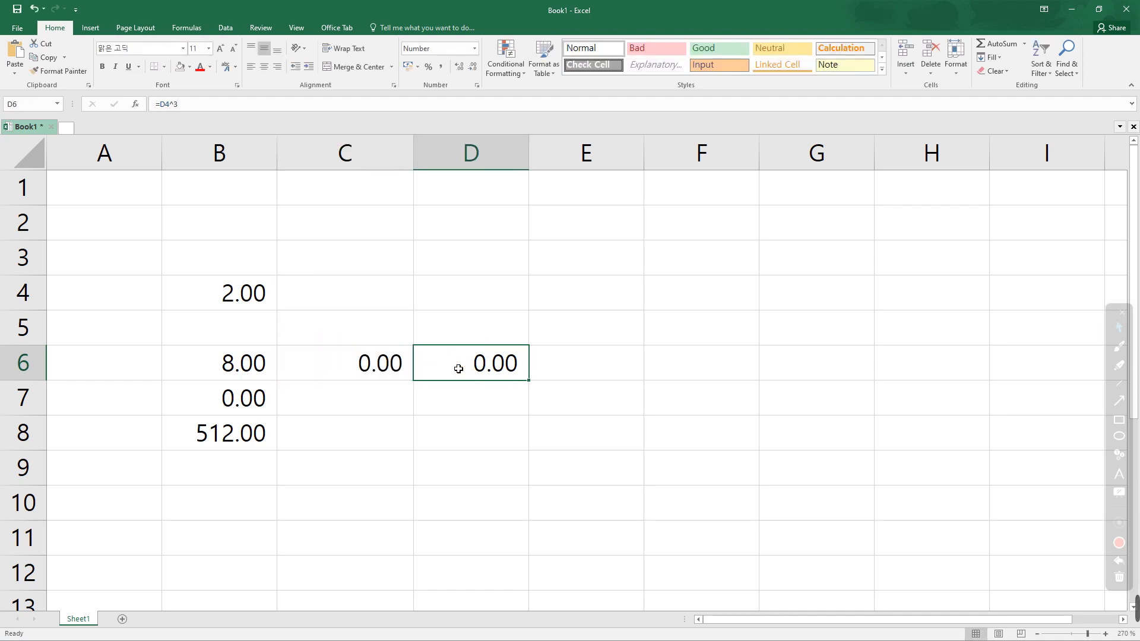
click(196, 104)
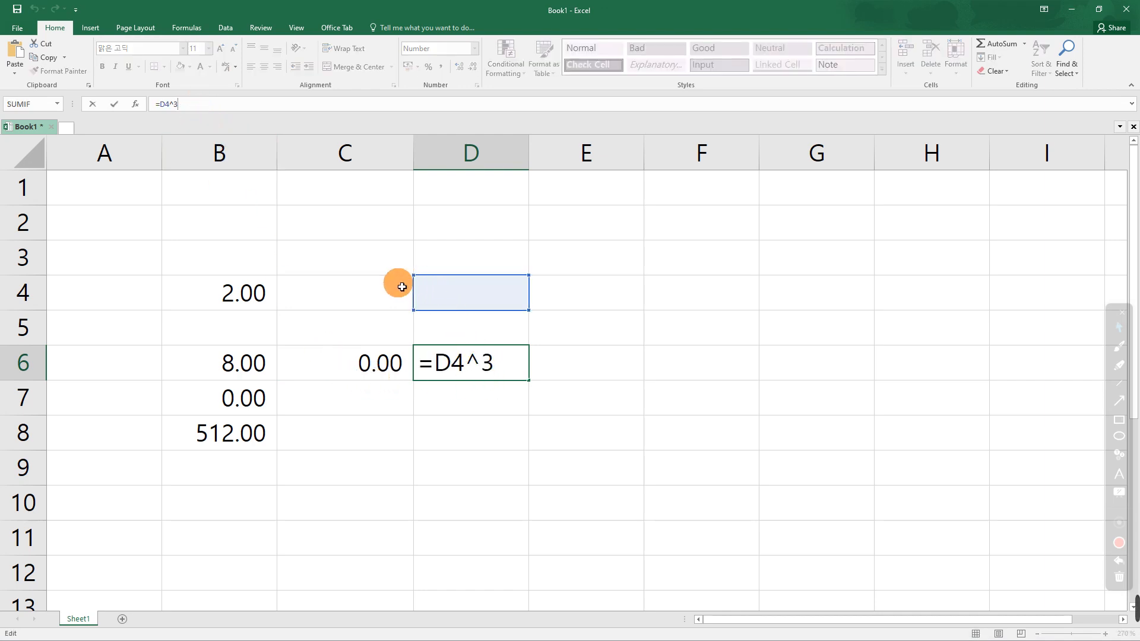
key(ctrl+Return)
- Recheck the reference in cell B6's formula and minimize the workbook window to reveal the lesson slide
click(589, 354)
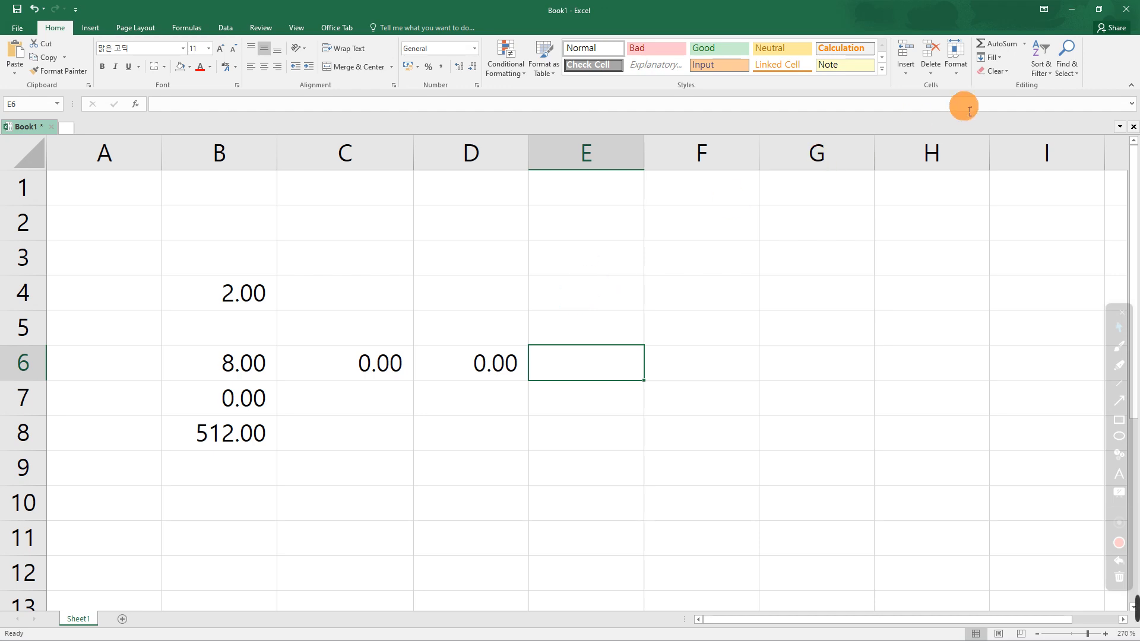
click(253, 370)
click(178, 105)
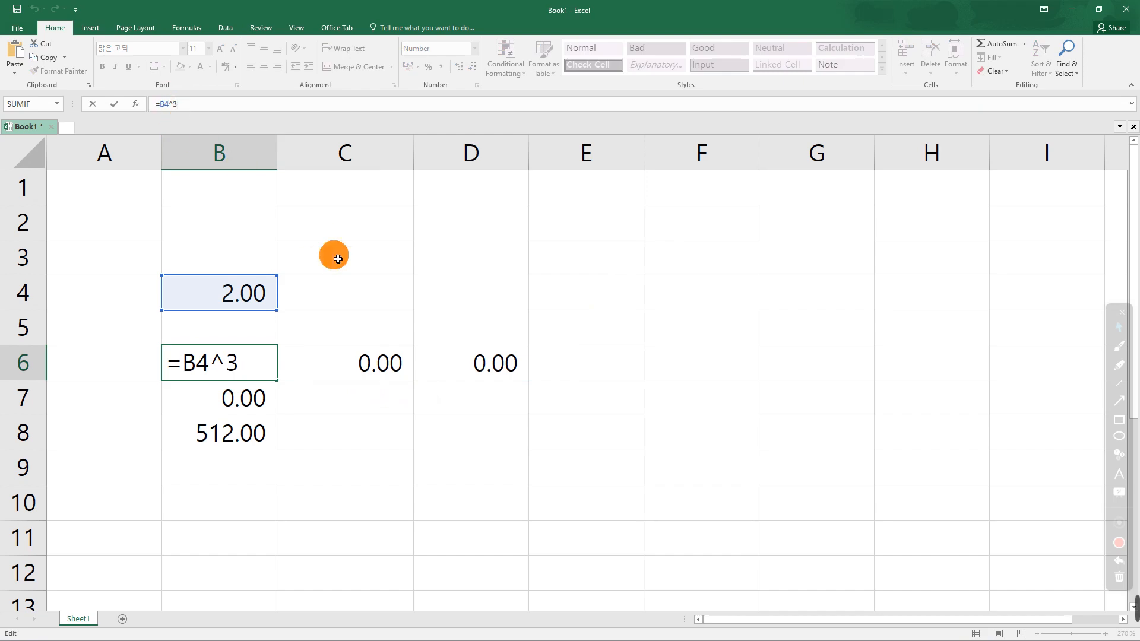
click(640, 339)
click(1076, 10)
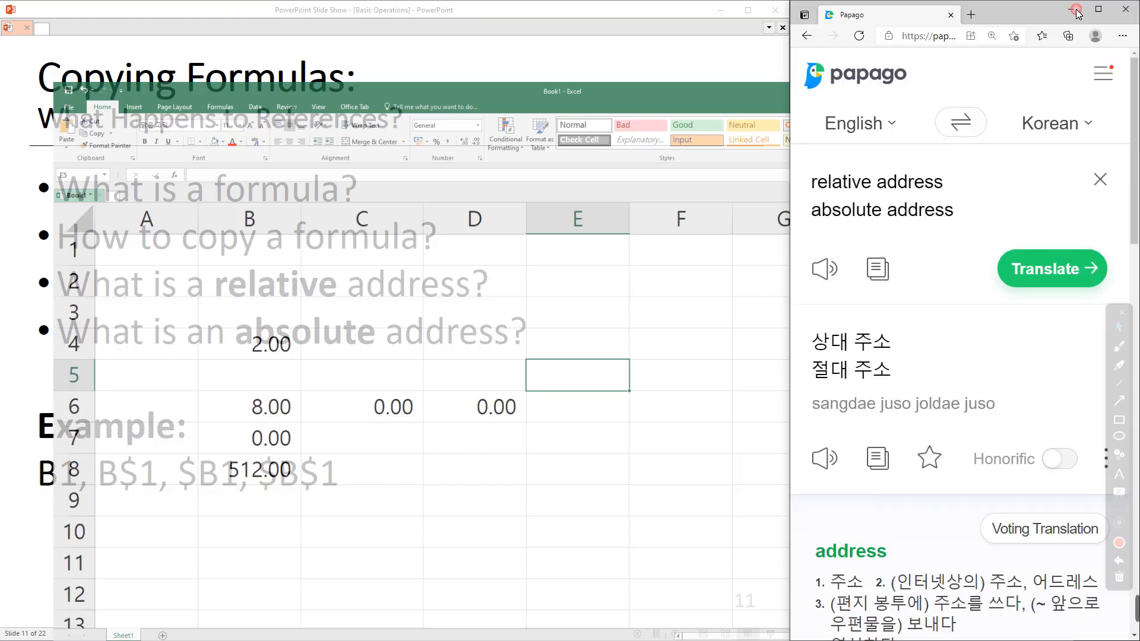
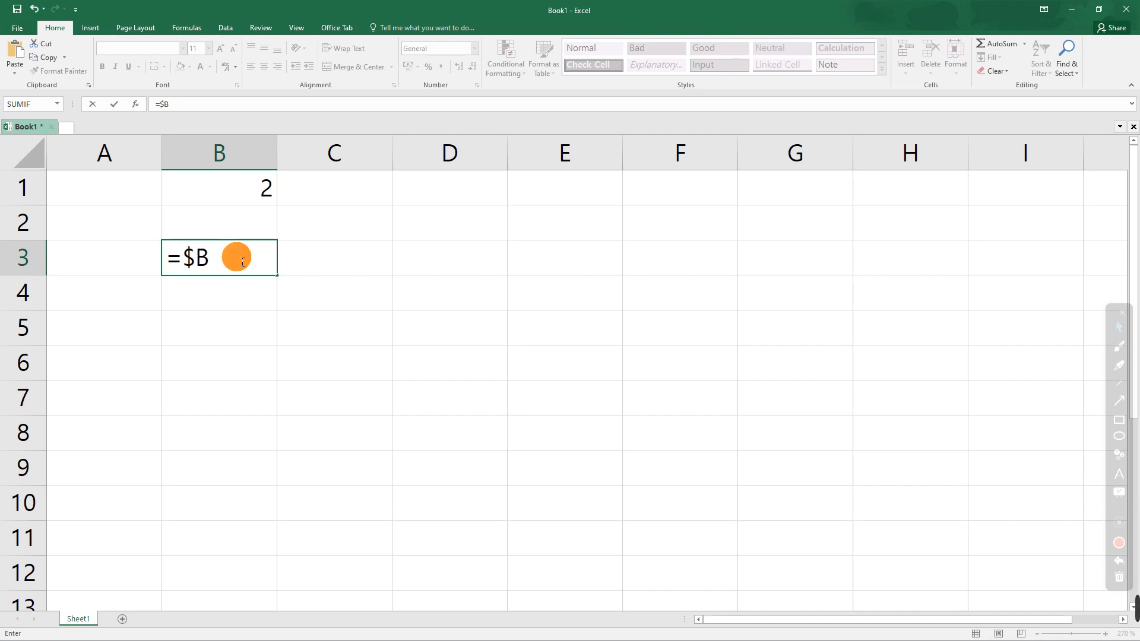
- Complete the formula in cell B3 as =$B$1^2 and highlight its $B$1 reference
text(1^2)
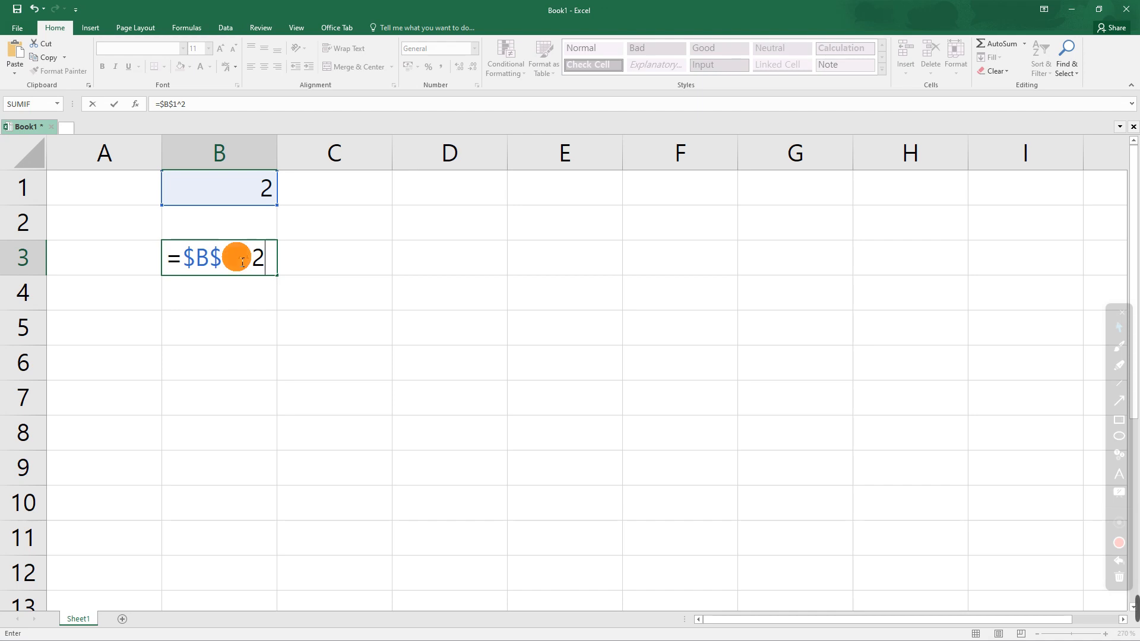
drag(243, 262, 192, 263)
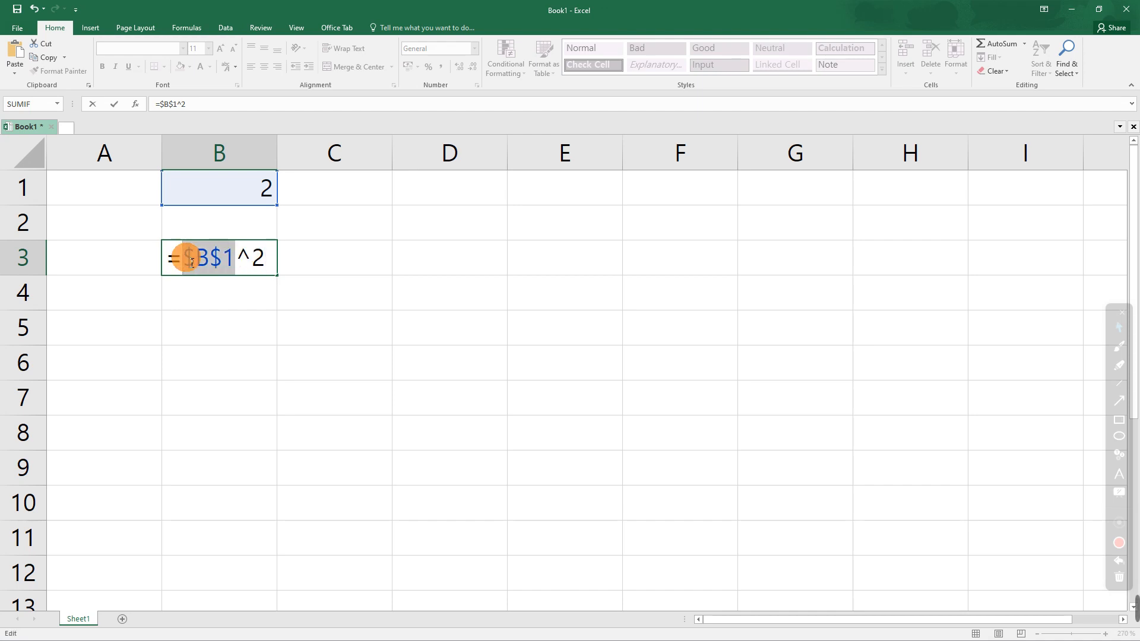
- With the red pen, underline both dollar signs in the B3 formula and draw an arrow to the handwritten note "absolute address"
click(1120, 347)
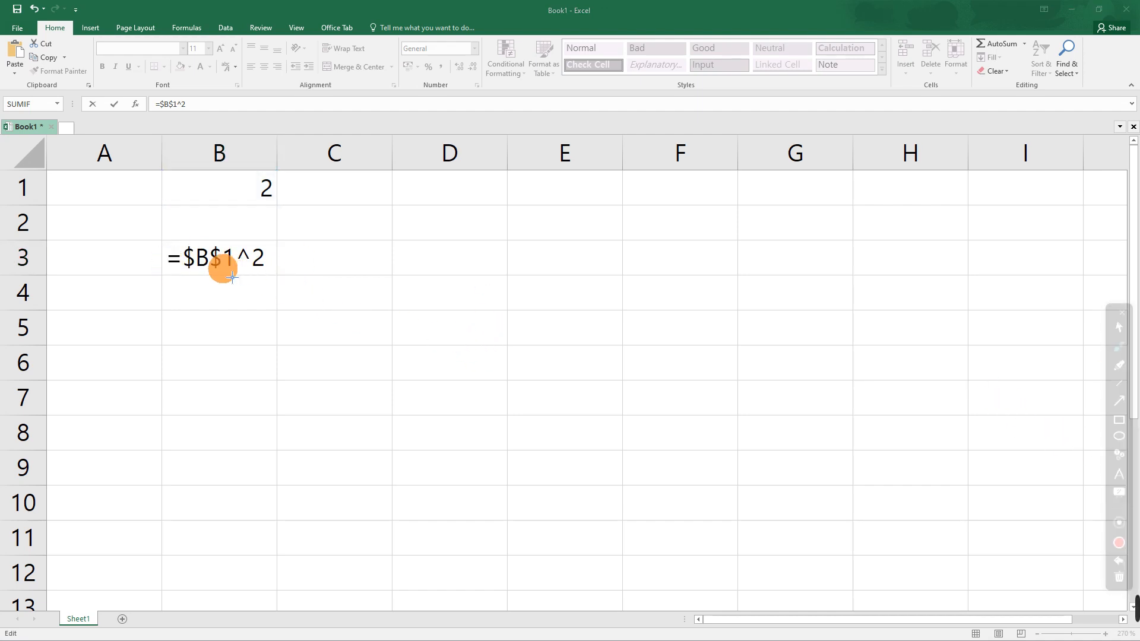
mouse_move(182, 272)
mouse_down()
mouse_move(223, 274)
mouse_move(245, 348)
mouse_move(301, 356)
mouse_up()
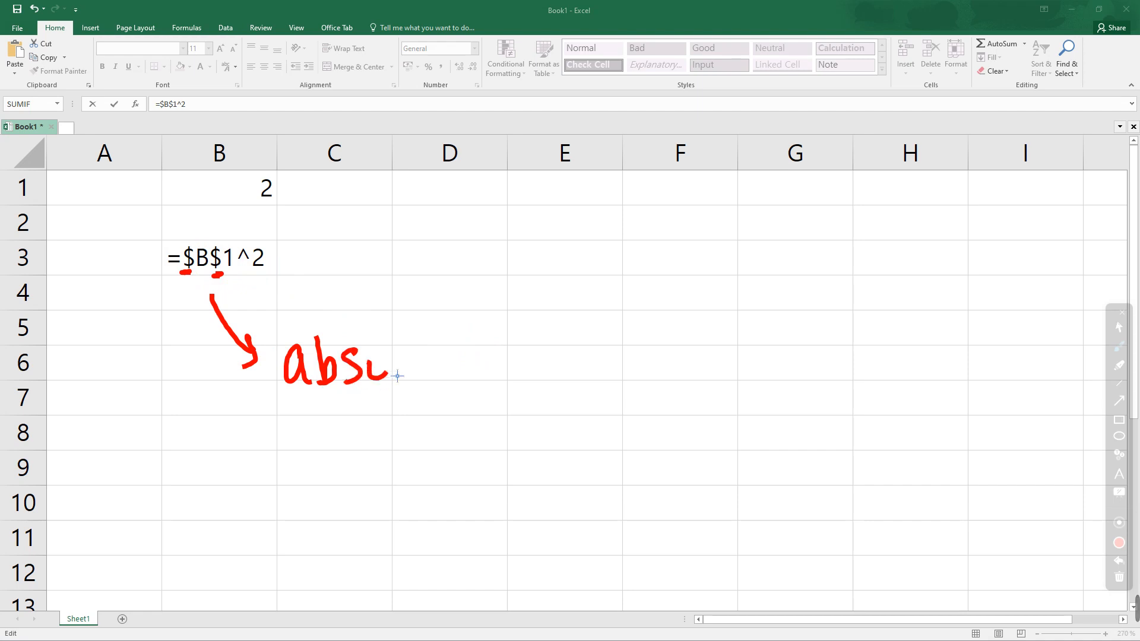
mouse_move(455, 326)
mouse_down()
mouse_move(453, 389)
mouse_move(469, 355)
mouse_up()
drag(469, 371, 490, 389)
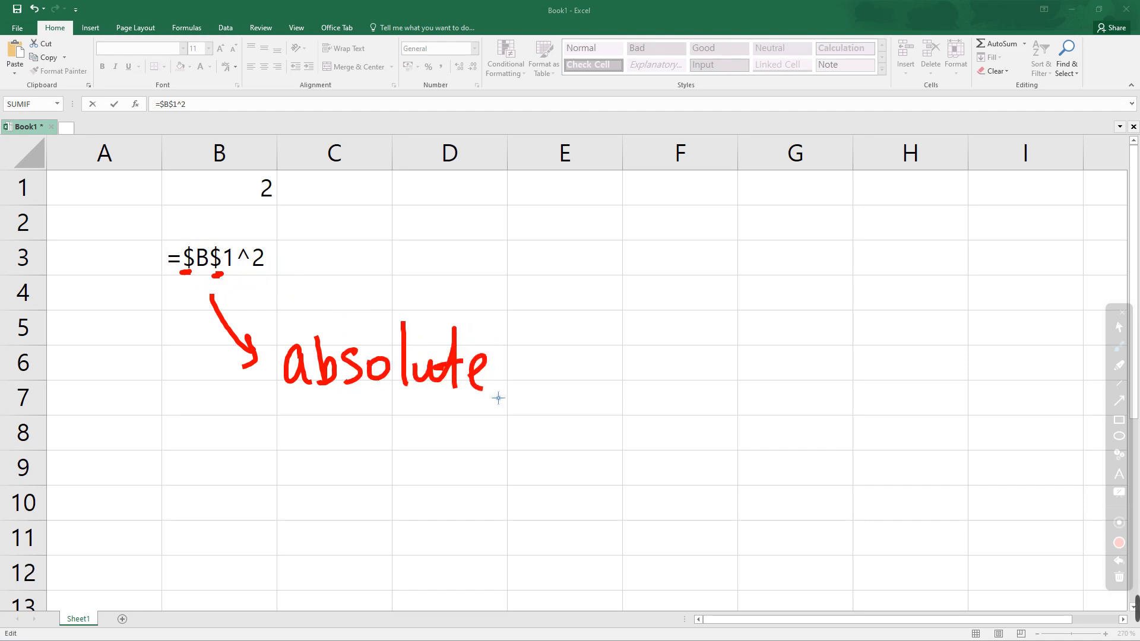
mouse_move(549, 356)
mouse_down()
mouse_move(559, 370)
mouse_move(629, 356)
mouse_move(700, 364)
mouse_move(722, 393)
mouse_up()
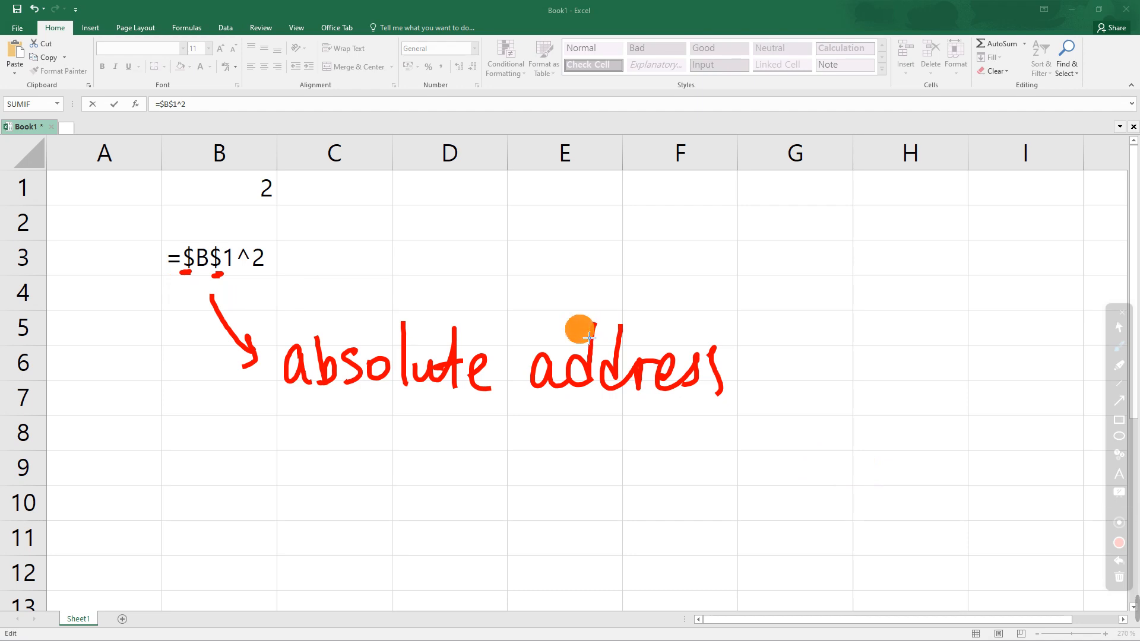
- Erase all pen annotations, return to the normal pointer and commit the formula in cell B3
click(1119, 579)
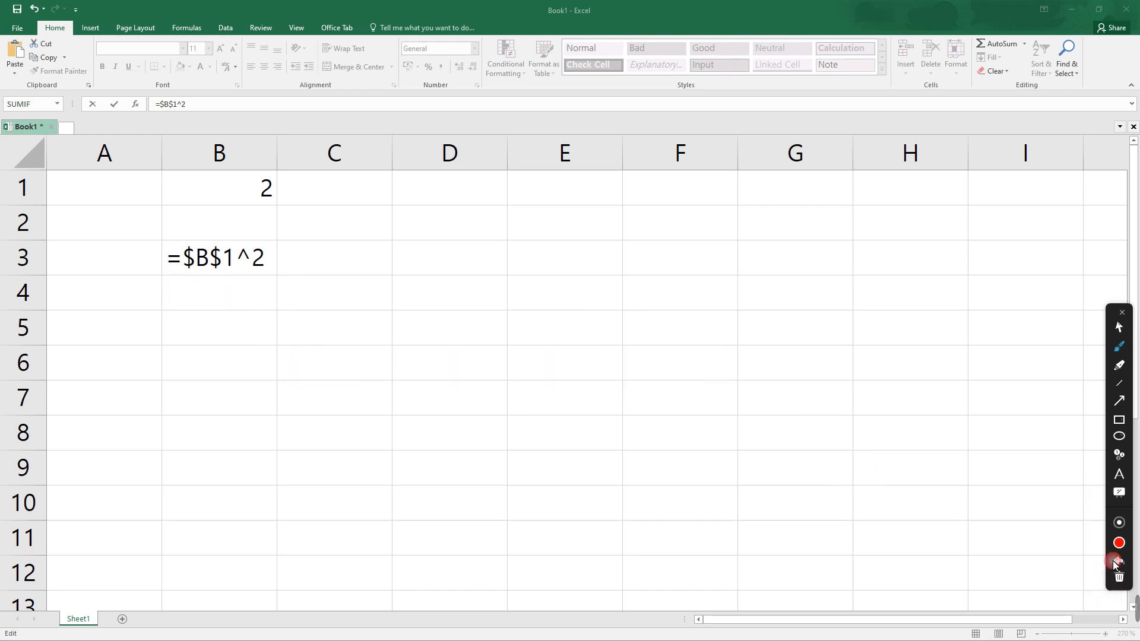
click(1119, 327)
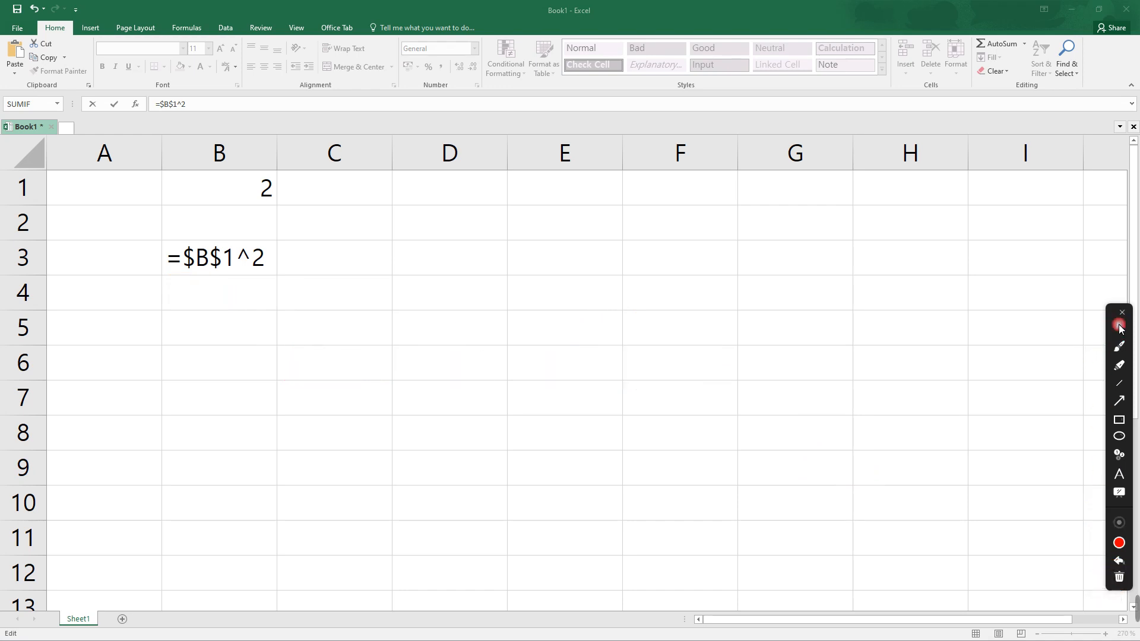
click(269, 259)
click(272, 259)
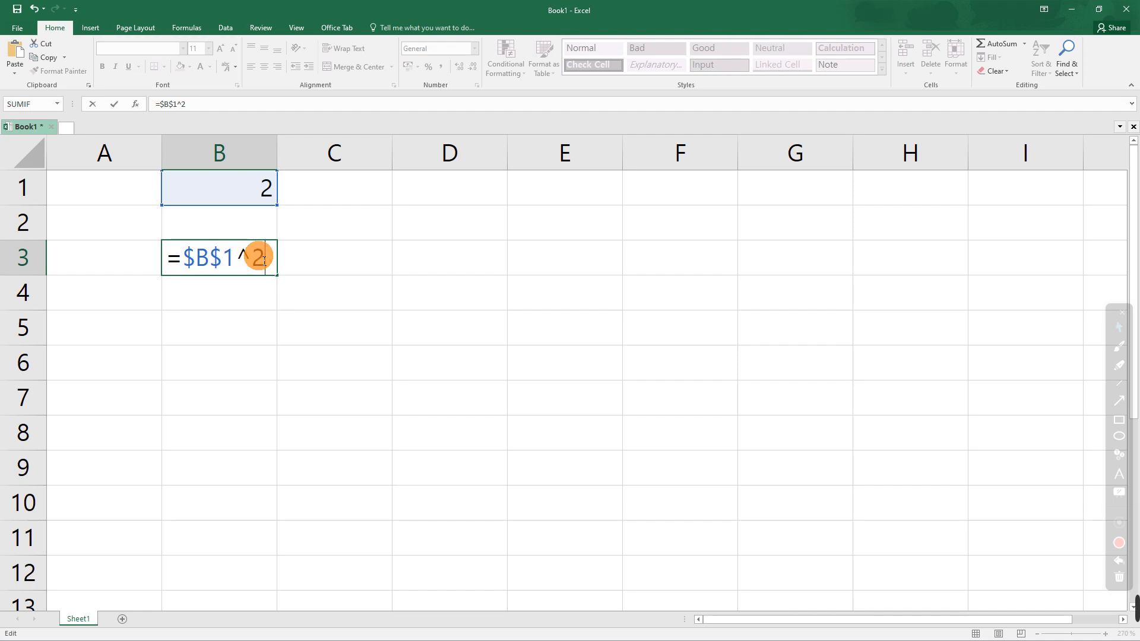
key(Return)
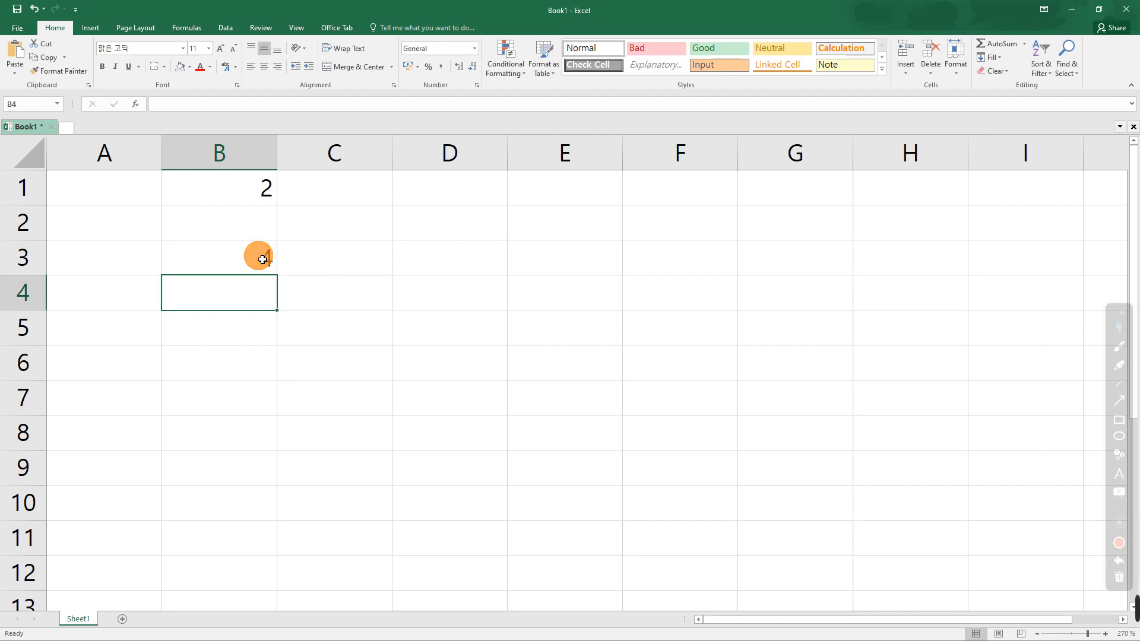
- Set the value in cell B1 to 3 to test the formula in B3
click(244, 189)
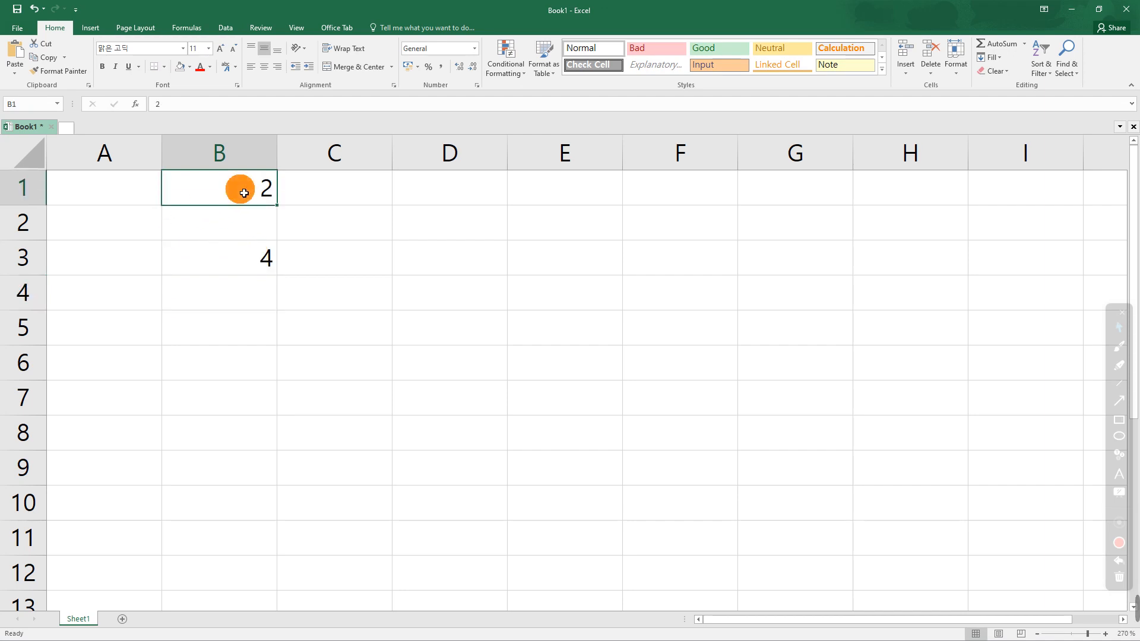
text(3)
key(Return)
- Set the value in cell B1 to 2 and select the formula cell B3
click(216, 193)
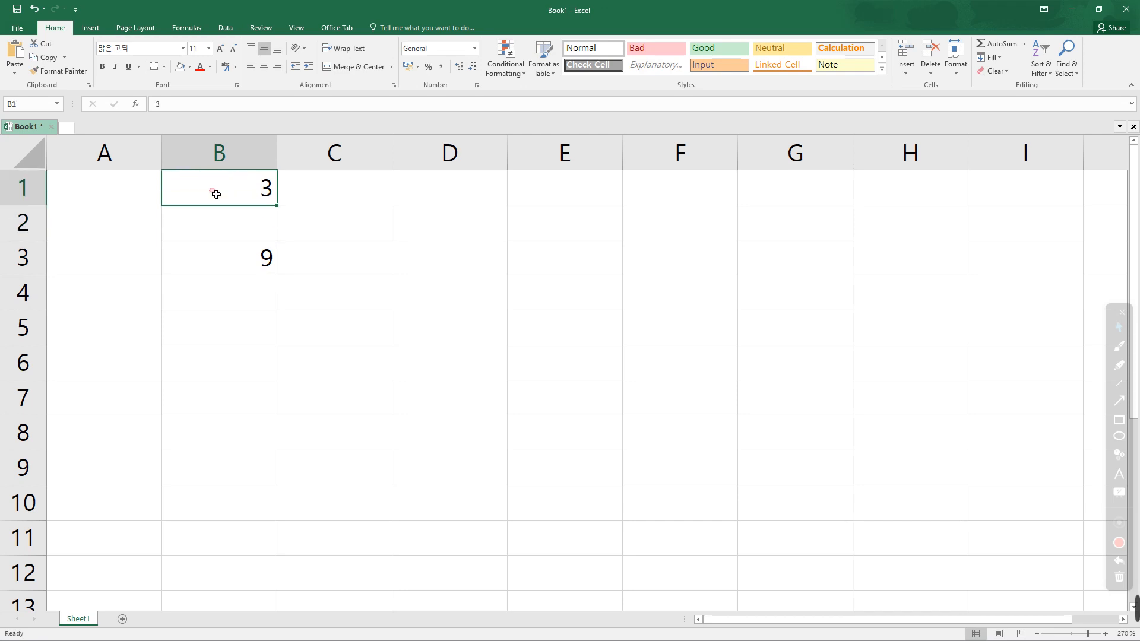
text(2)
key(Return)
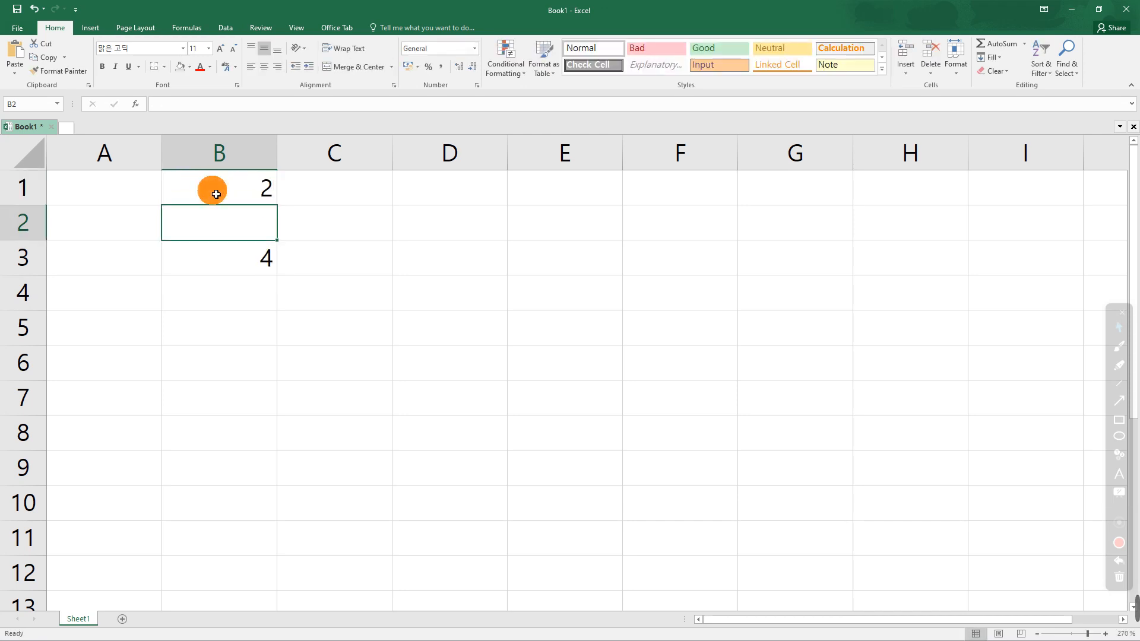
click(249, 269)
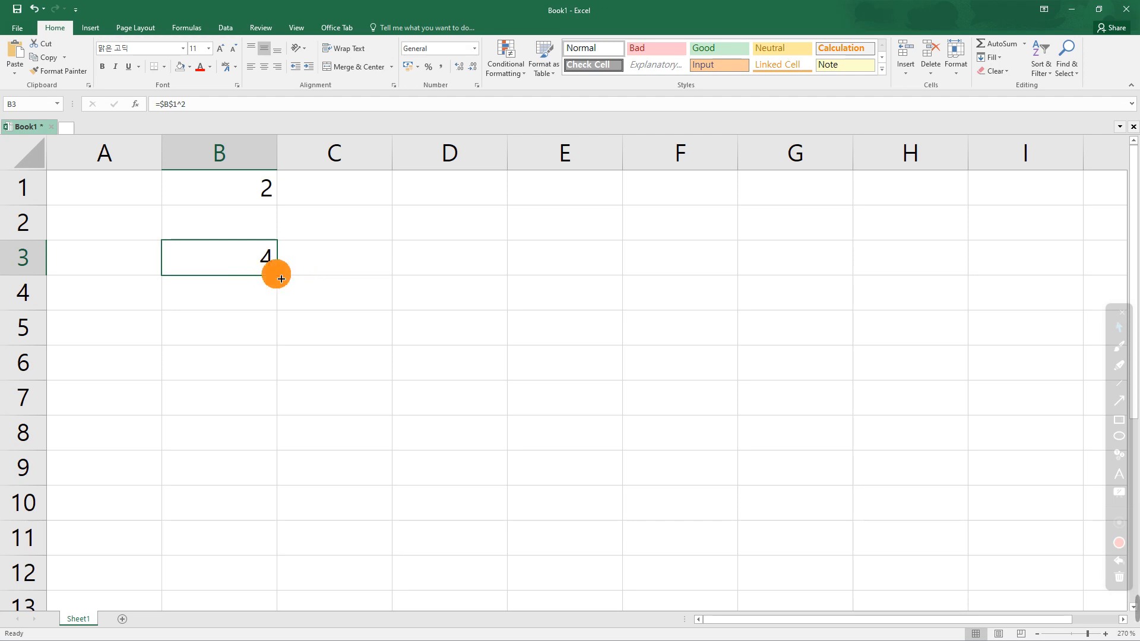
- Copy the formula in B3 across to C3:E3 and inspect the formula in each copied cell
key(F4)
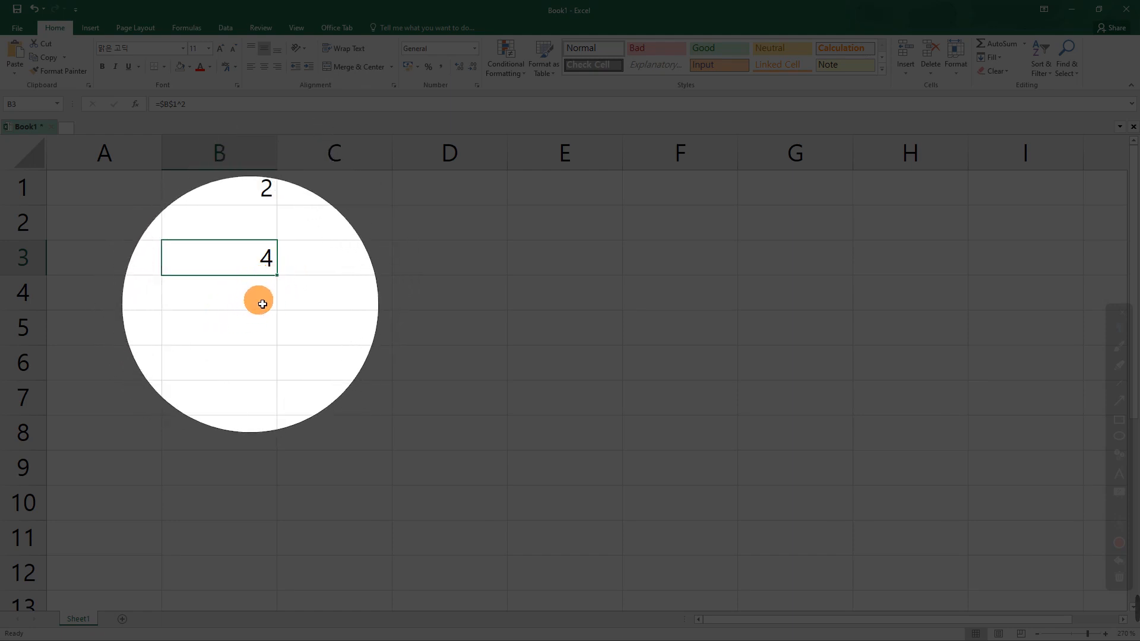
drag(281, 279, 585, 280)
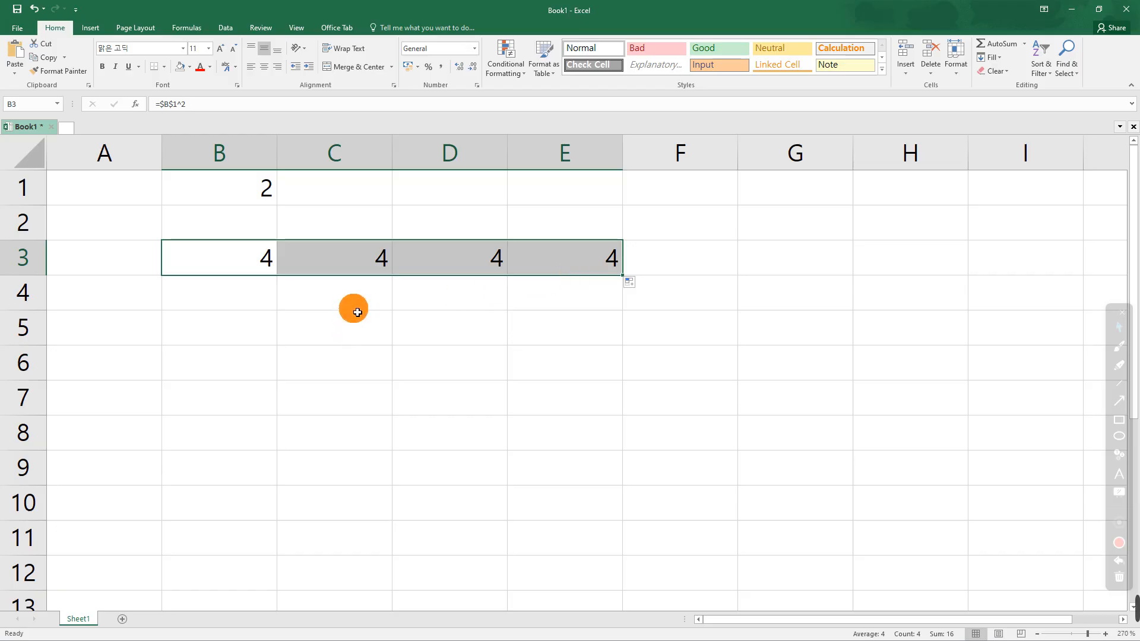
click(349, 260)
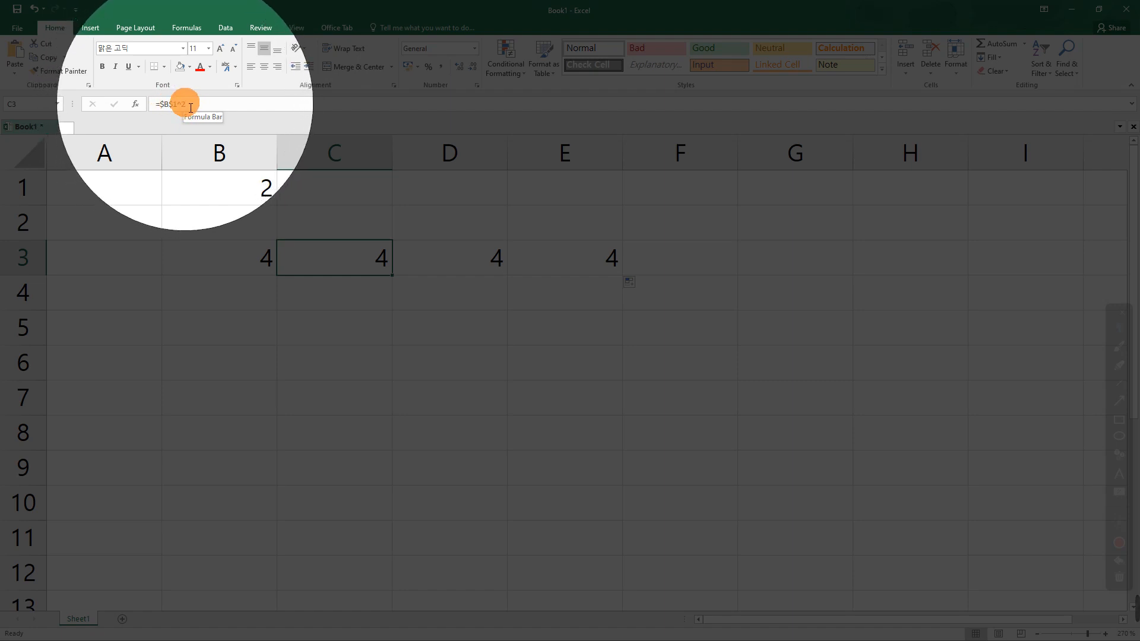
click(458, 260)
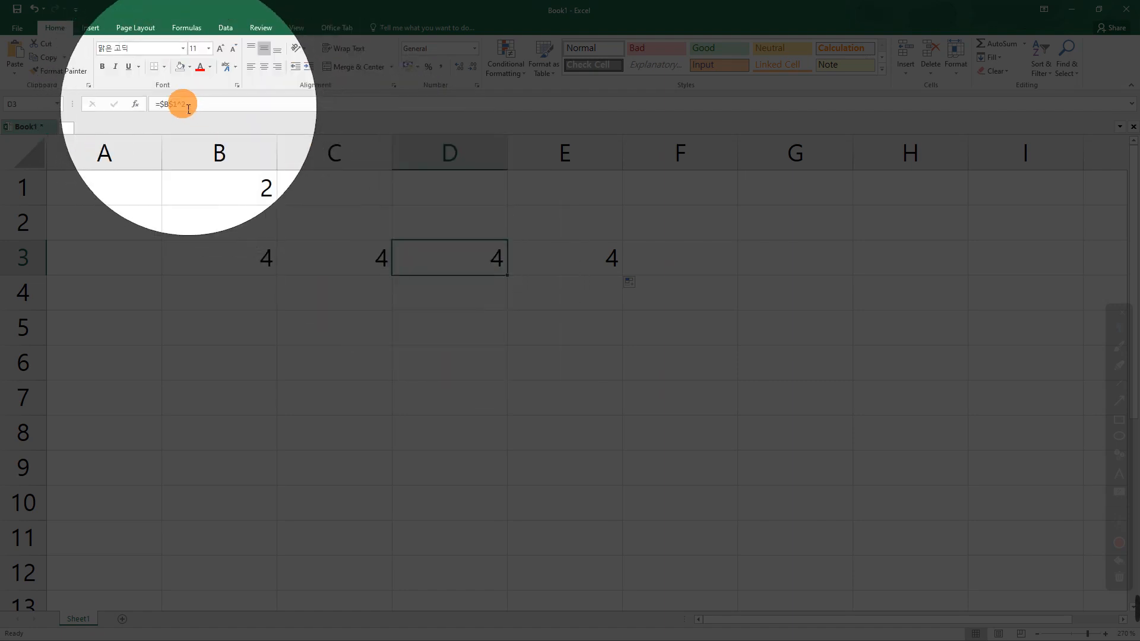
click(552, 253)
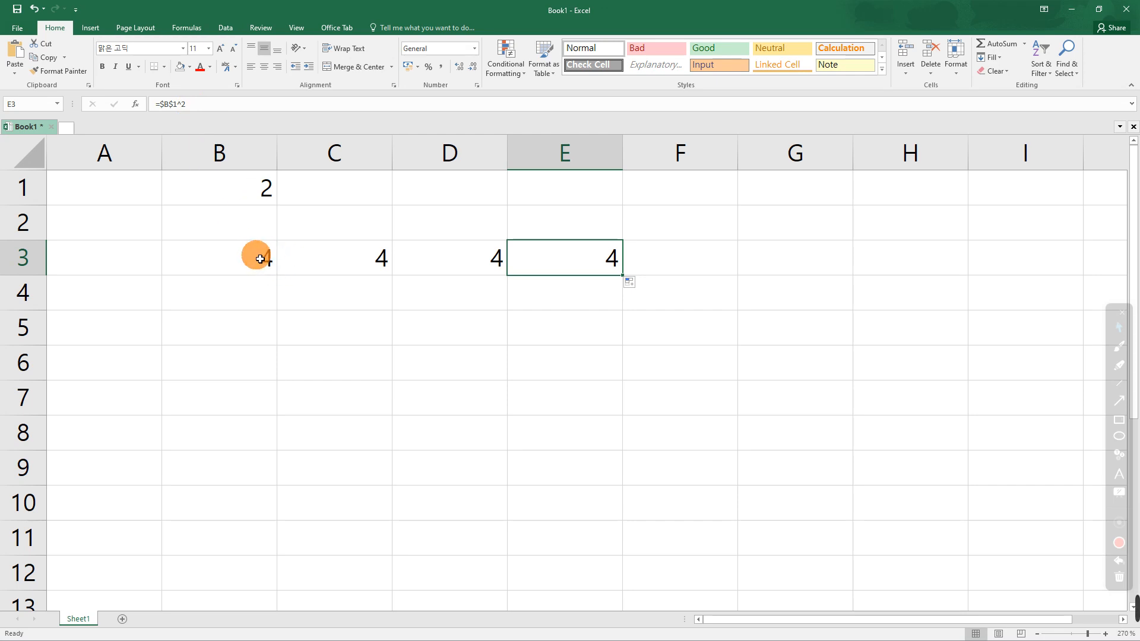
- Copy the formula in B3 down to B4:B6 and inspect the formula in each copied cell
click(260, 259)
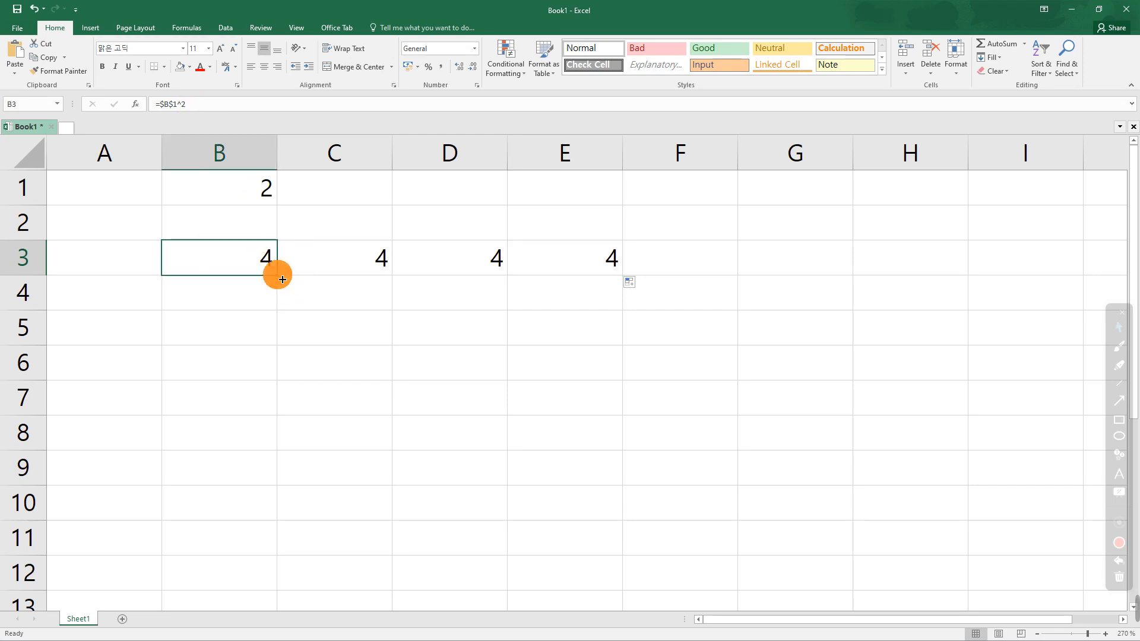
drag(282, 279, 283, 382)
click(269, 297)
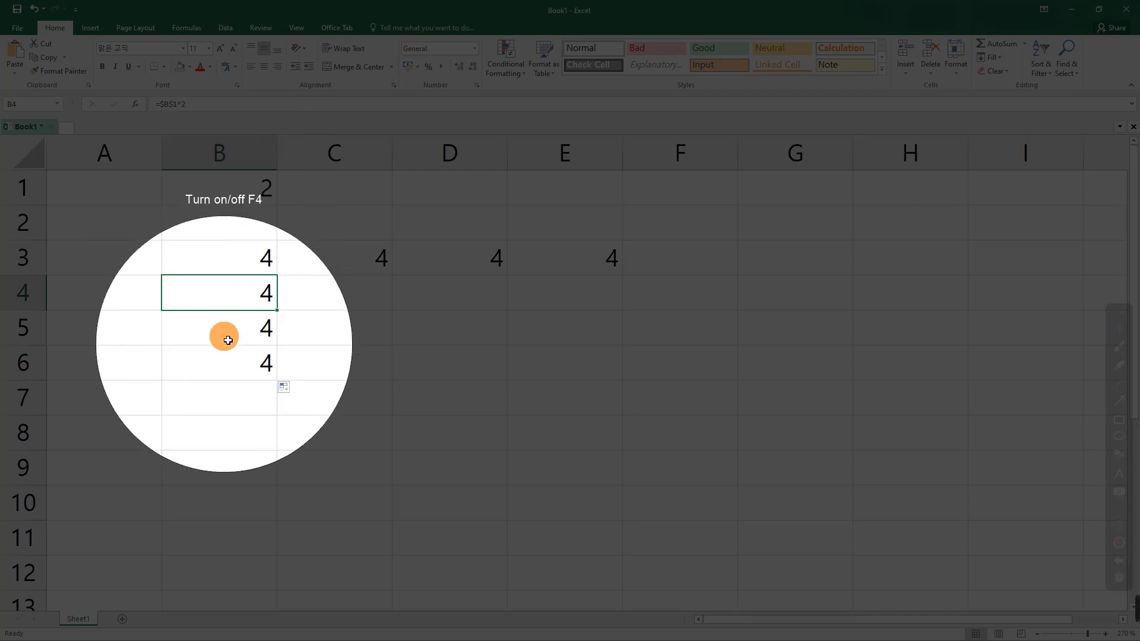
click(224, 333)
click(168, 107)
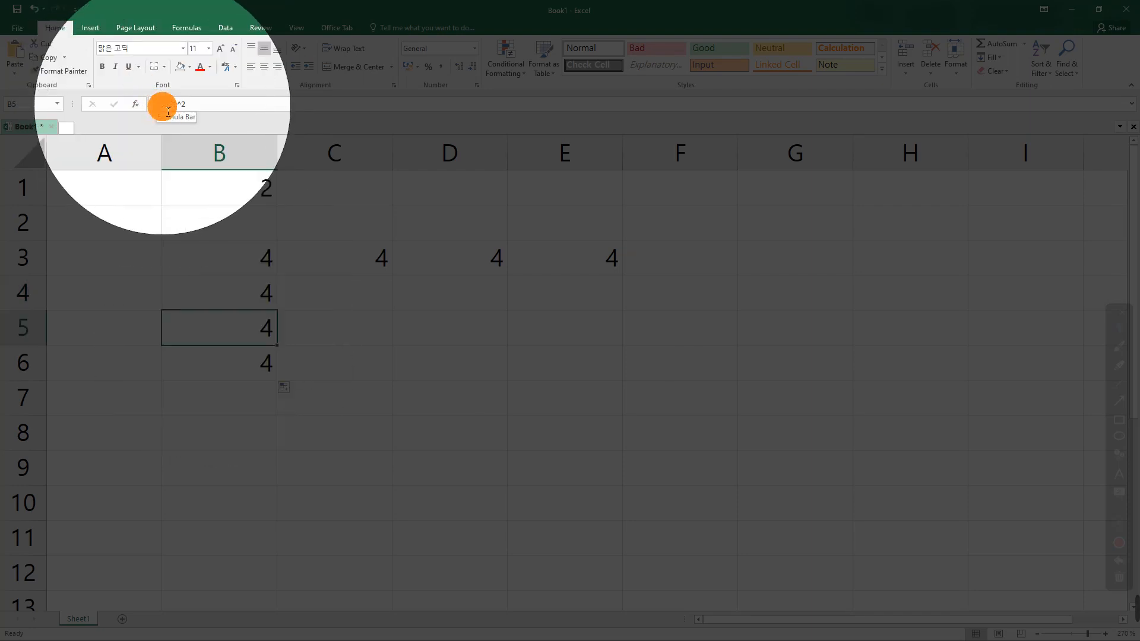
click(227, 362)
click(177, 98)
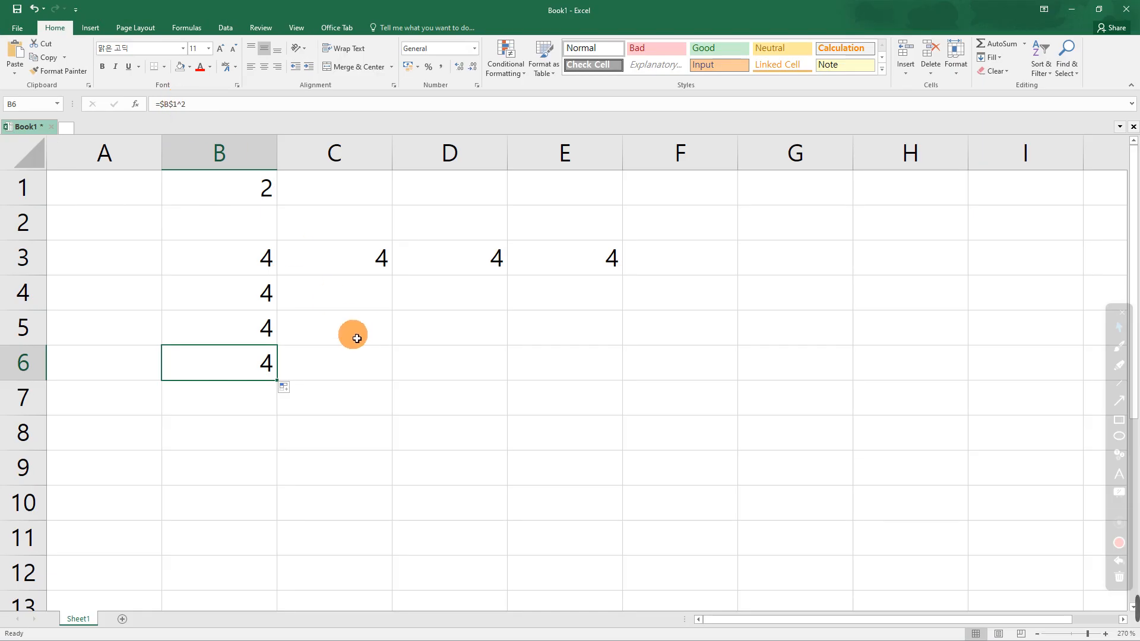
- Copy the formulas in B3:E3 down to row 6 and check the references in the copied cells of rows 4 and 5
drag(264, 257, 570, 263)
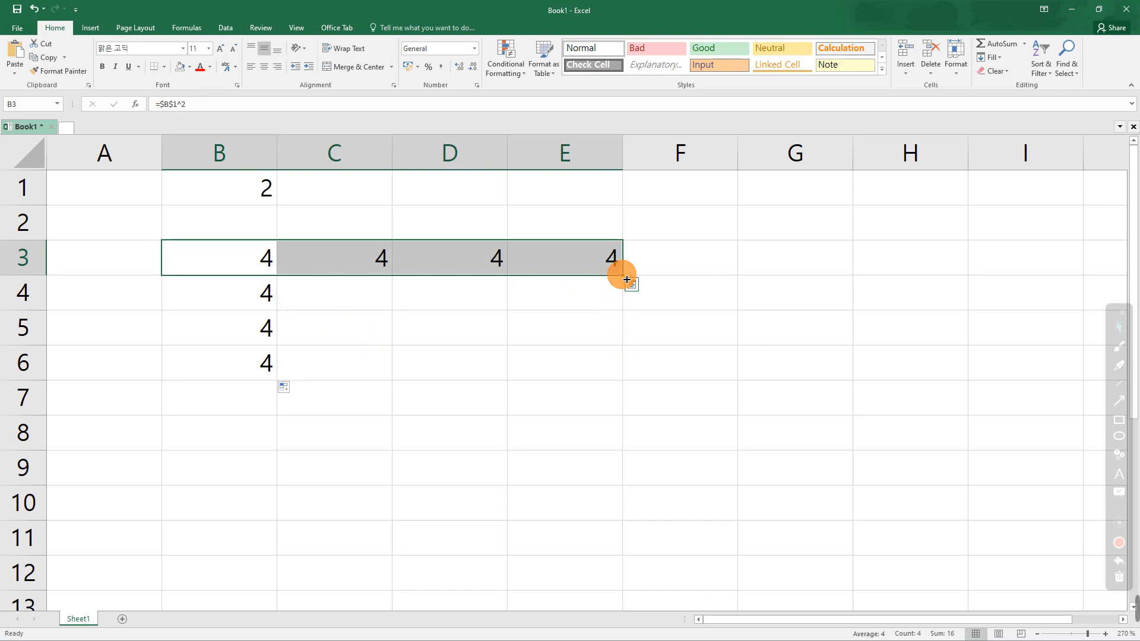
drag(627, 279, 623, 377)
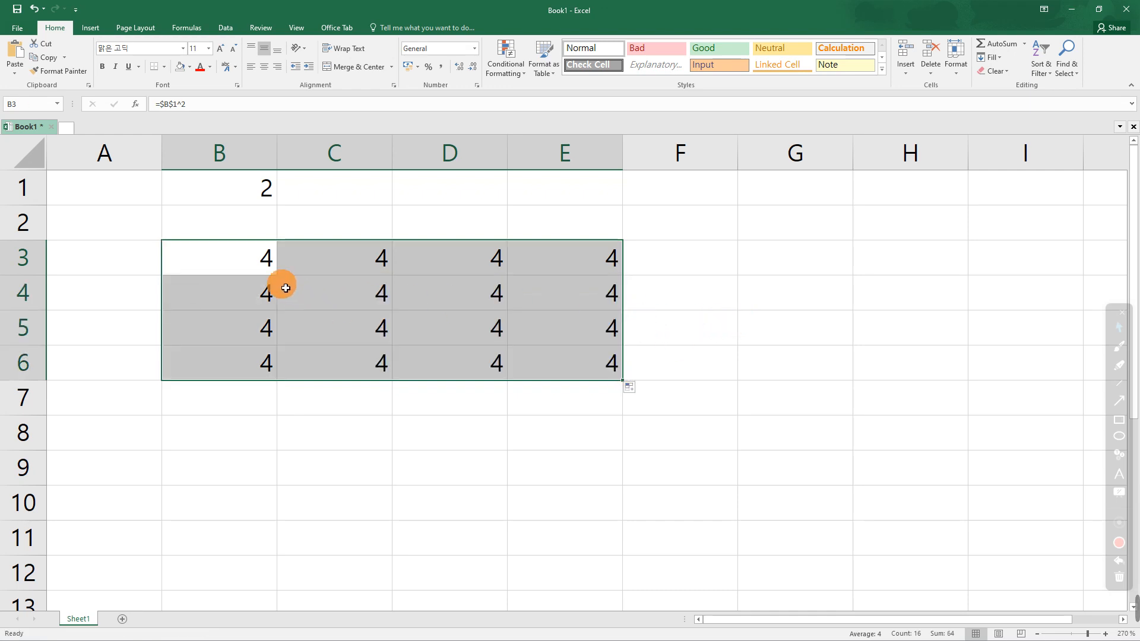
click(265, 271)
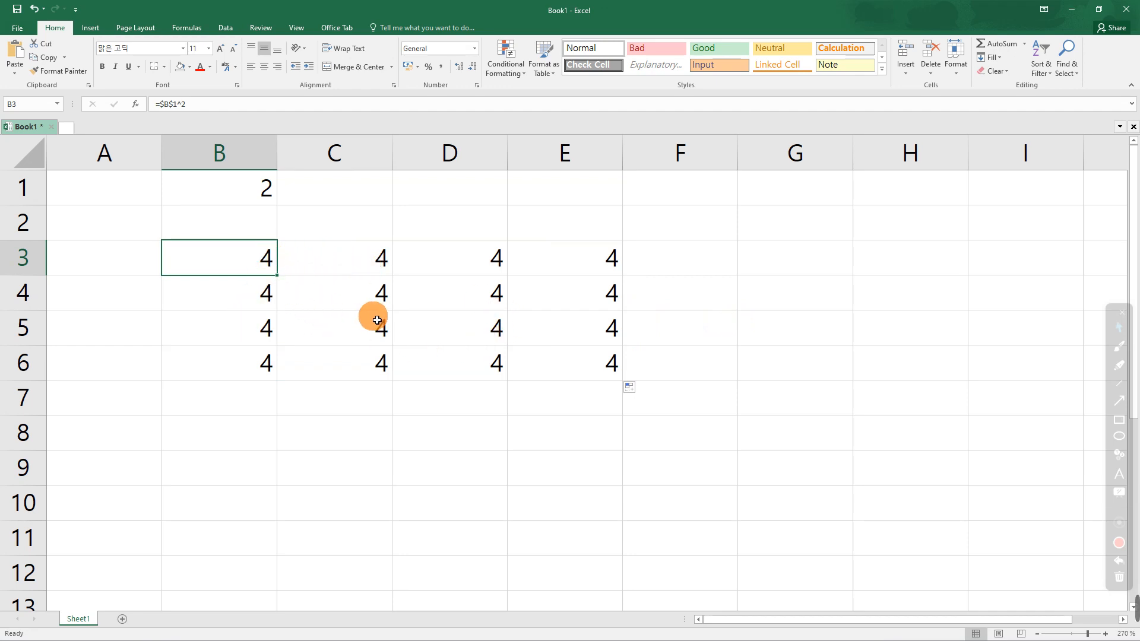
click(346, 300)
click(446, 299)
click(545, 303)
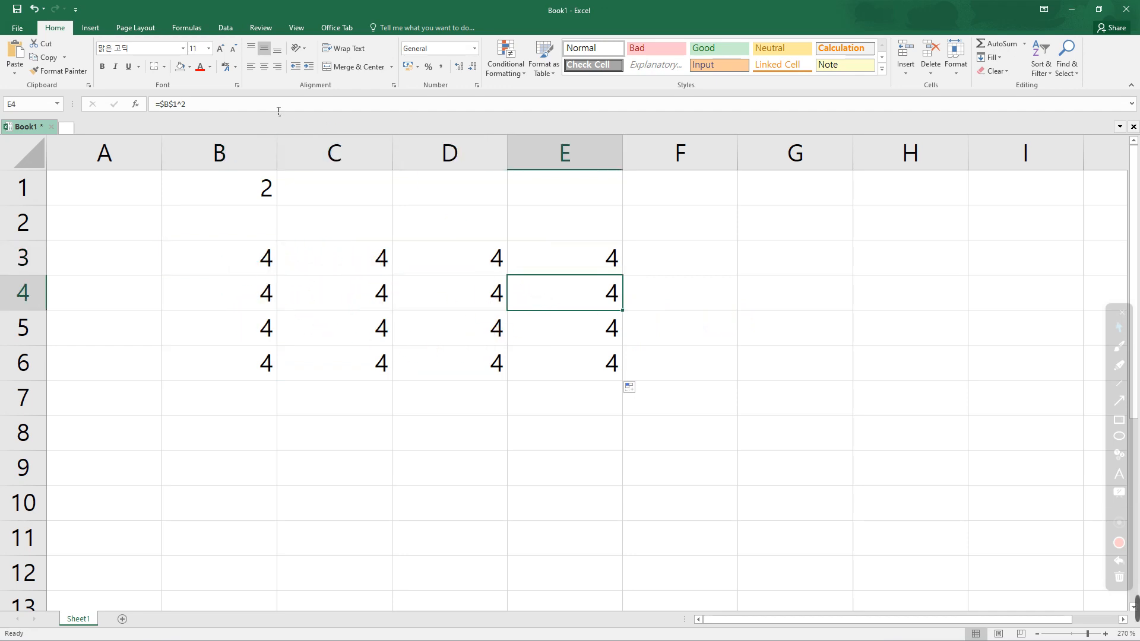
click(584, 327)
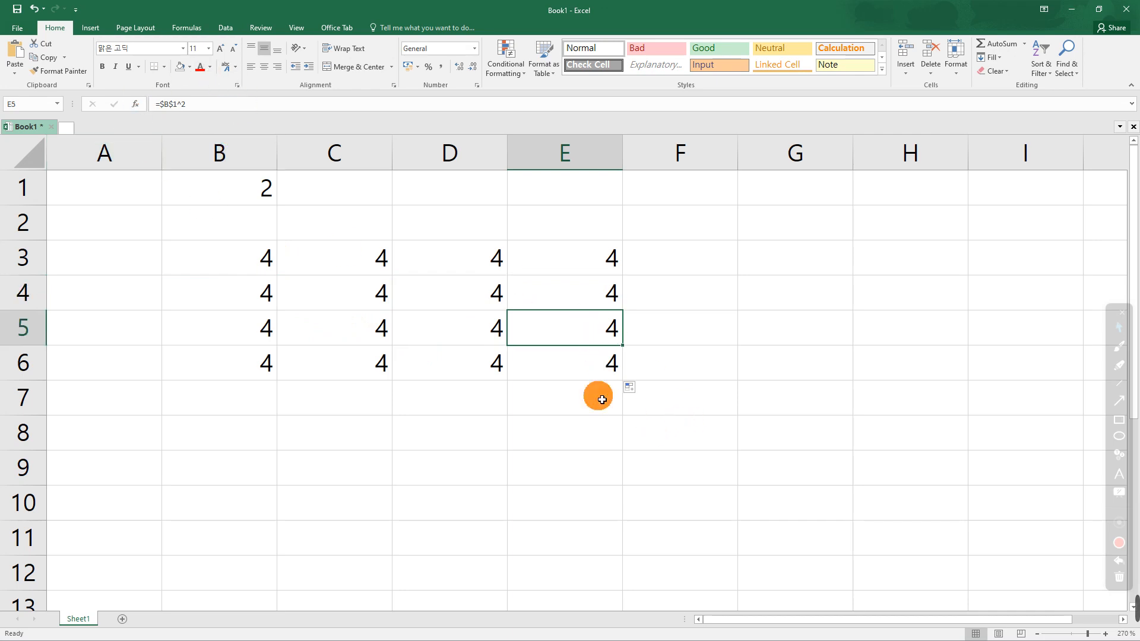
click(185, 107)
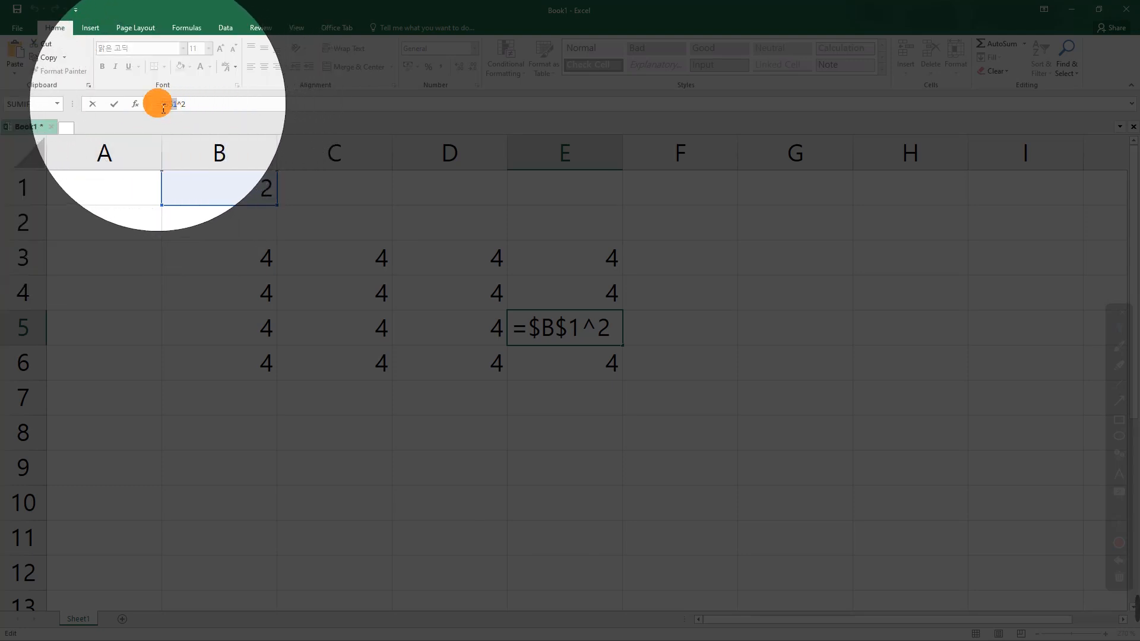
key(Escape)
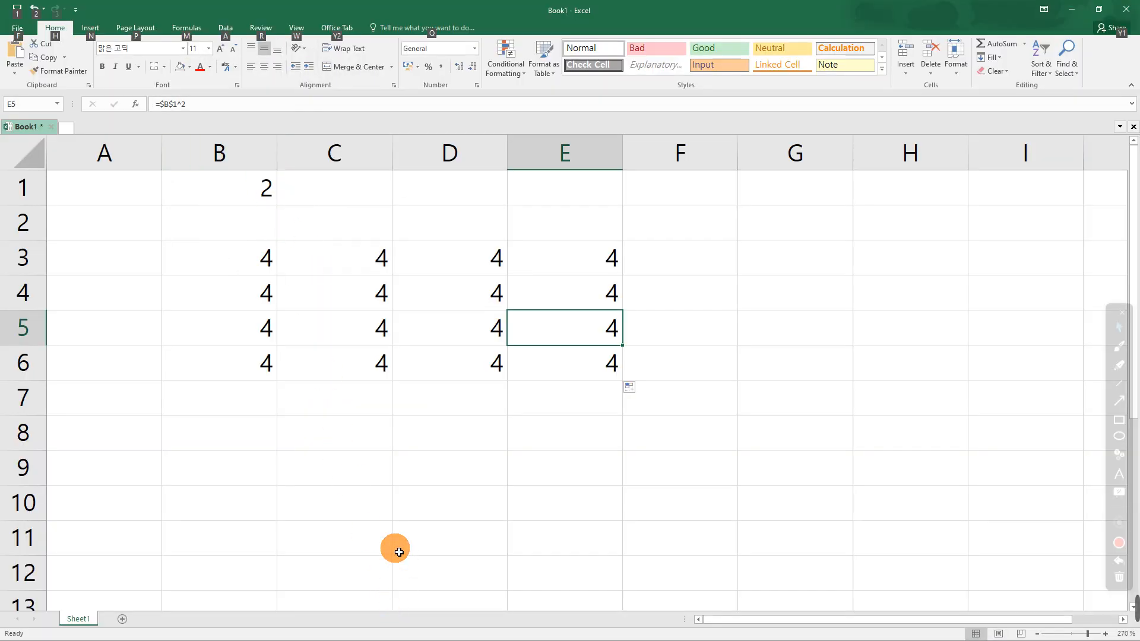
- Switch to Notepad, replace its text with "$ (SHIFT+4)" and minimize the note
key(alt+Tab)
click(641, 435)
drag(446, 456, 258, 373)
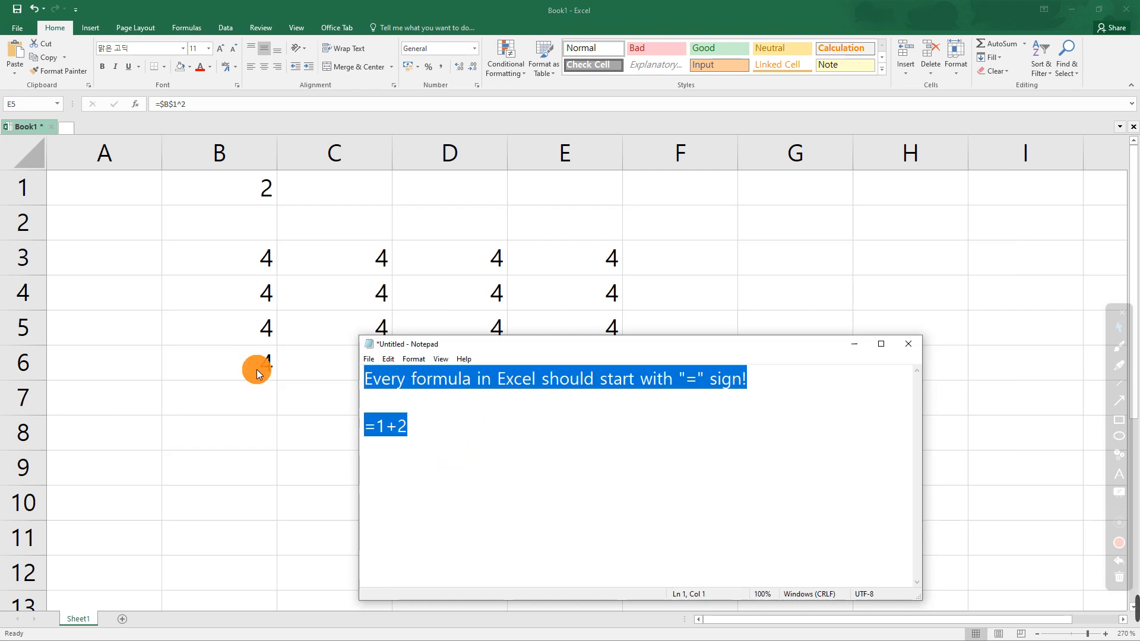
text($)
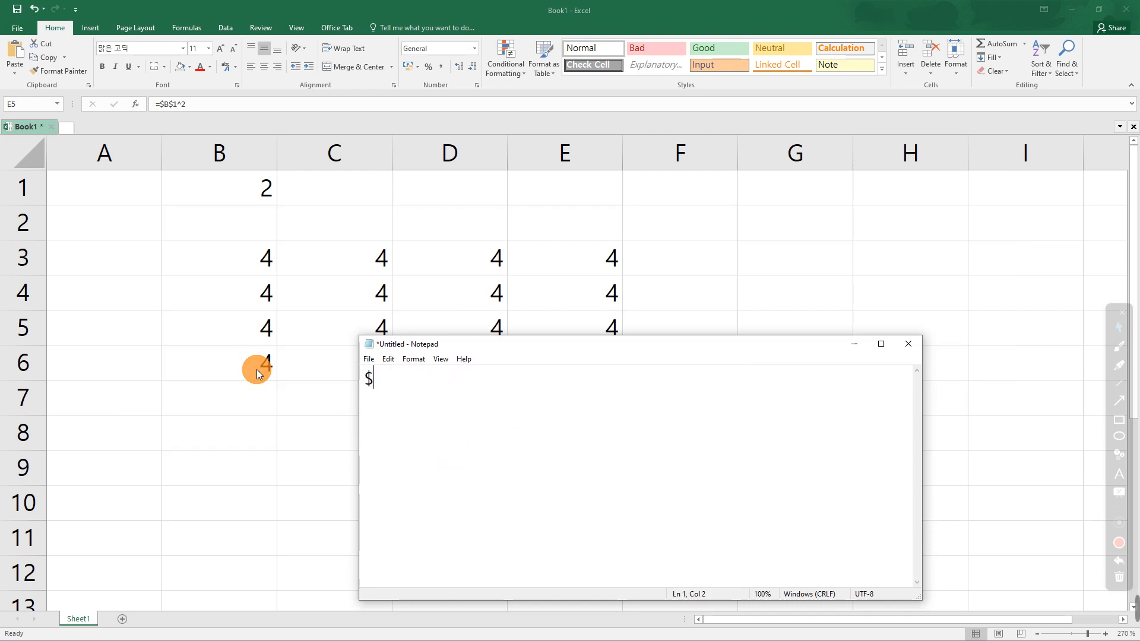
text( (SHIFT)
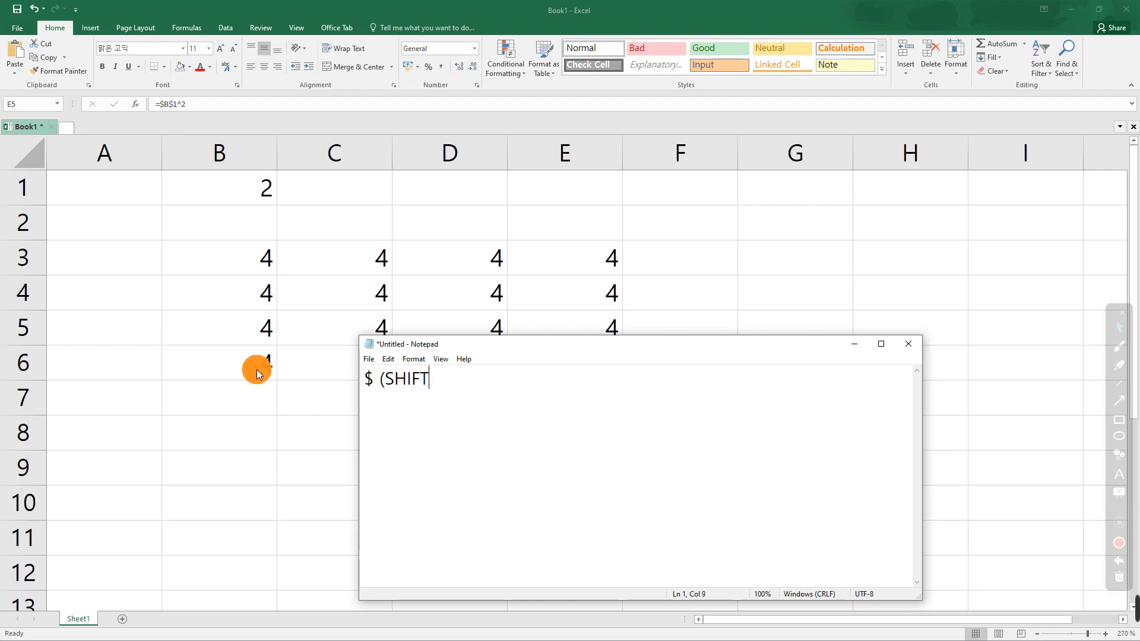
text(+4))
key(Return)
key(Return)
click(853, 344)
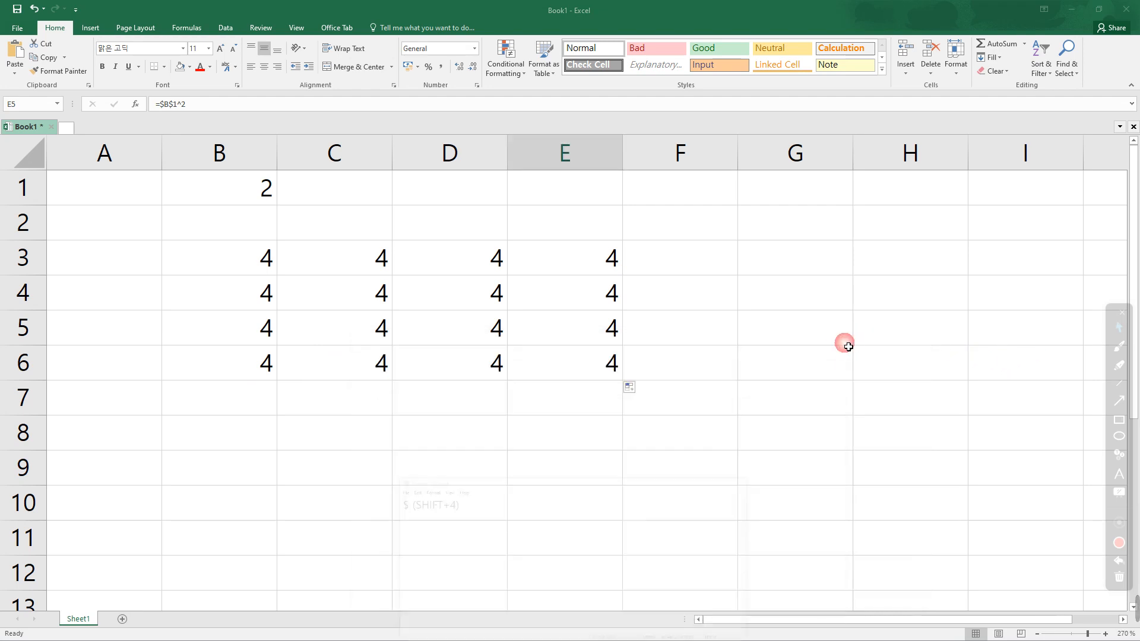
- Switch to the PowerPoint slide, highlight "absolute address" and the example $B$1 in yellow, and connect them with a red arrow
click(336, 434)
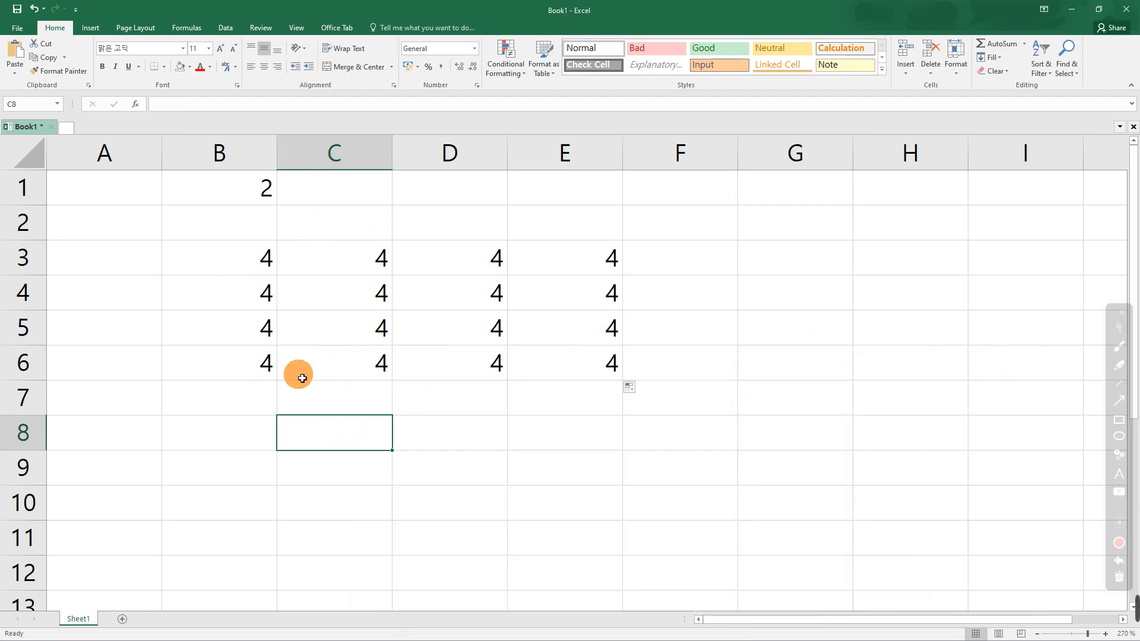
click(1074, 10)
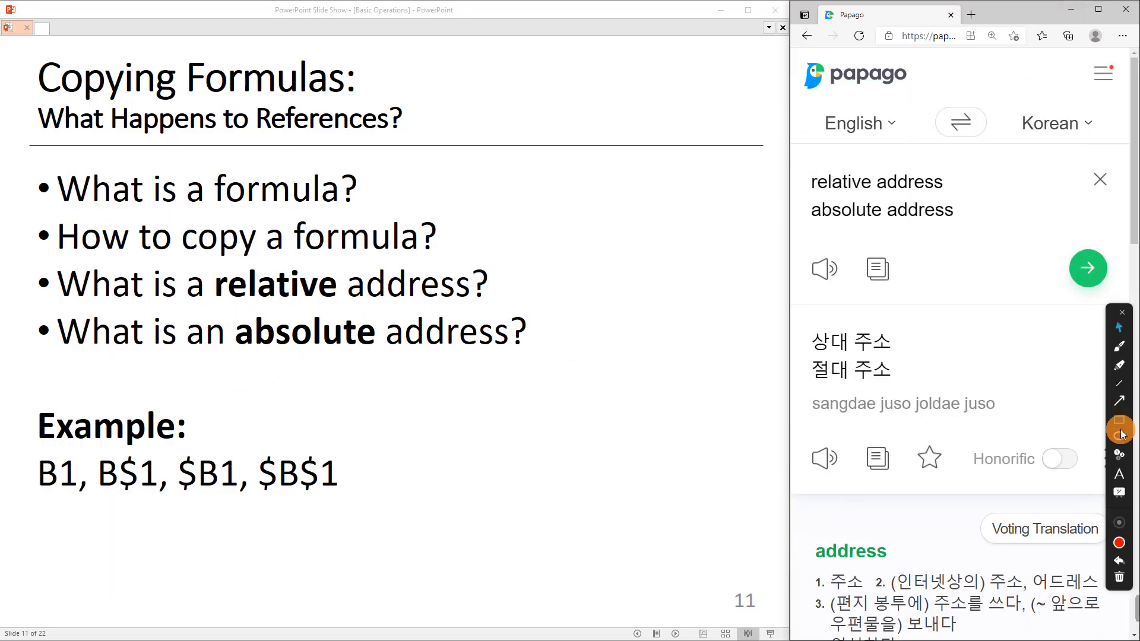
click(1119, 365)
mouse_move(251, 322)
mouse_down()
mouse_move(409, 327)
mouse_move(456, 363)
mouse_up()
mouse_move(282, 457)
mouse_down()
mouse_move(267, 469)
mouse_move(315, 501)
mouse_up()
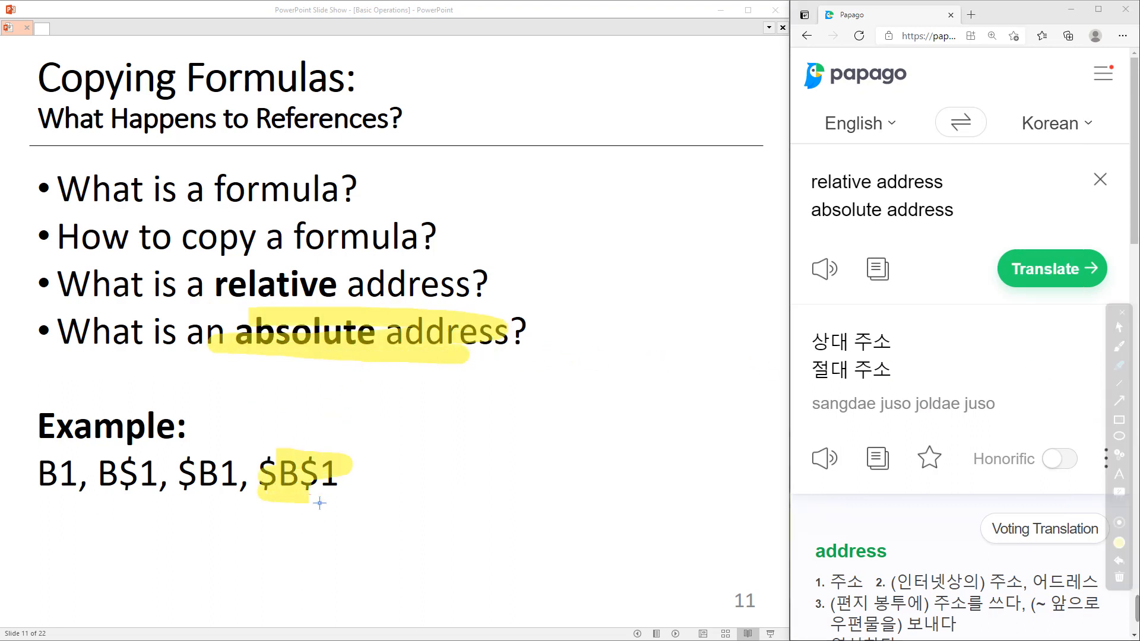
click(1126, 409)
drag(384, 372, 317, 449)
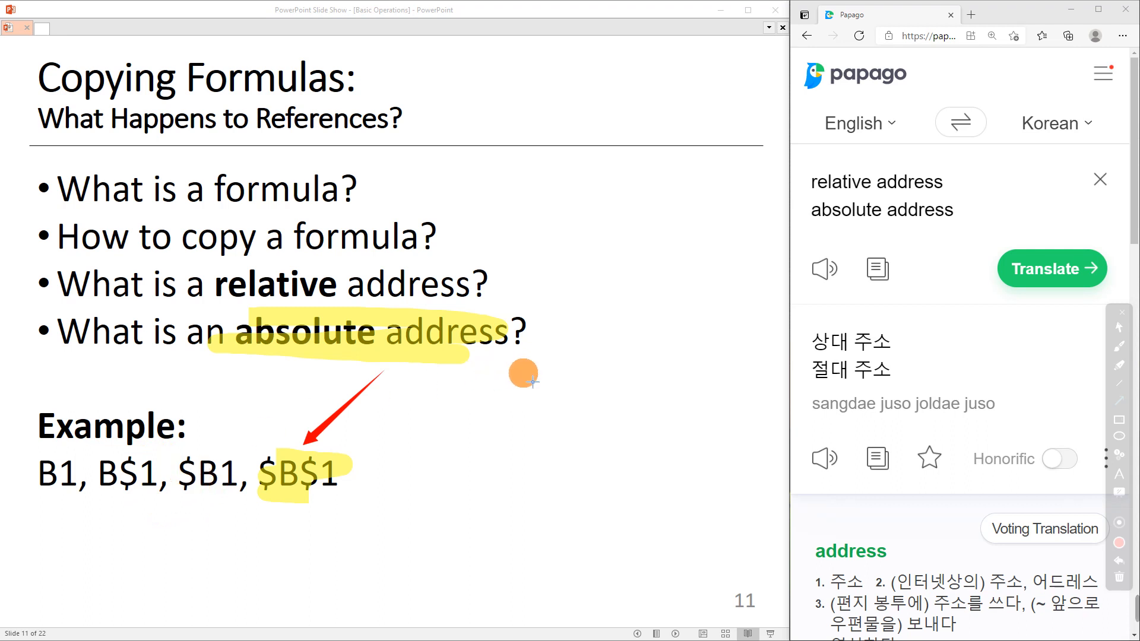
- Erase all annotations from the slide and switch back to the Excel workbook with the normal pointer
click(1119, 577)
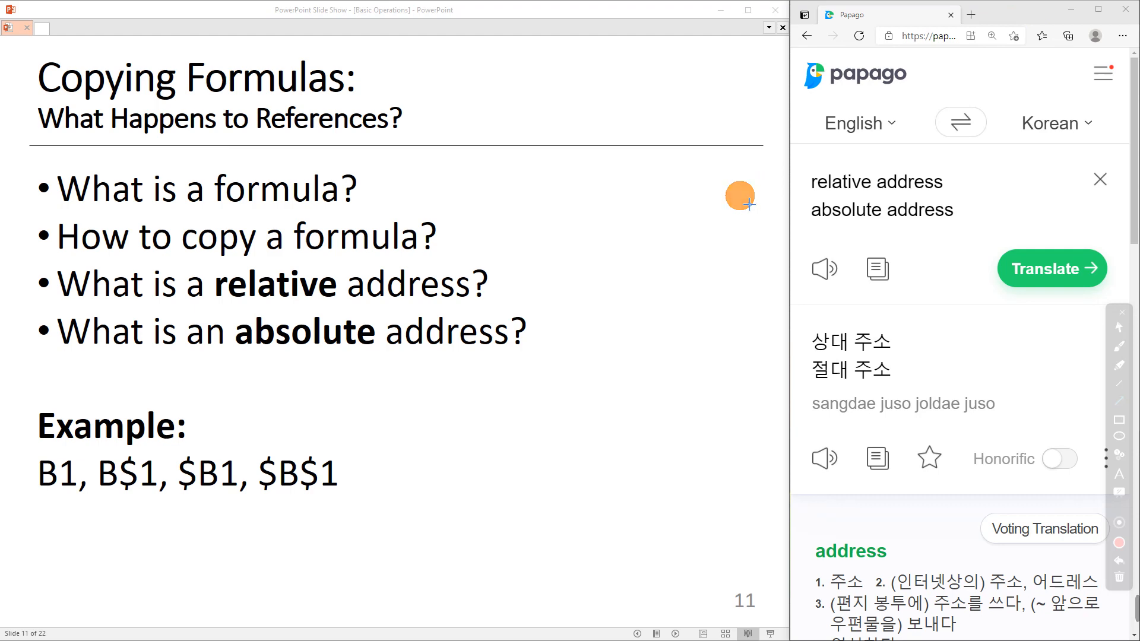
key(alt+Tab)
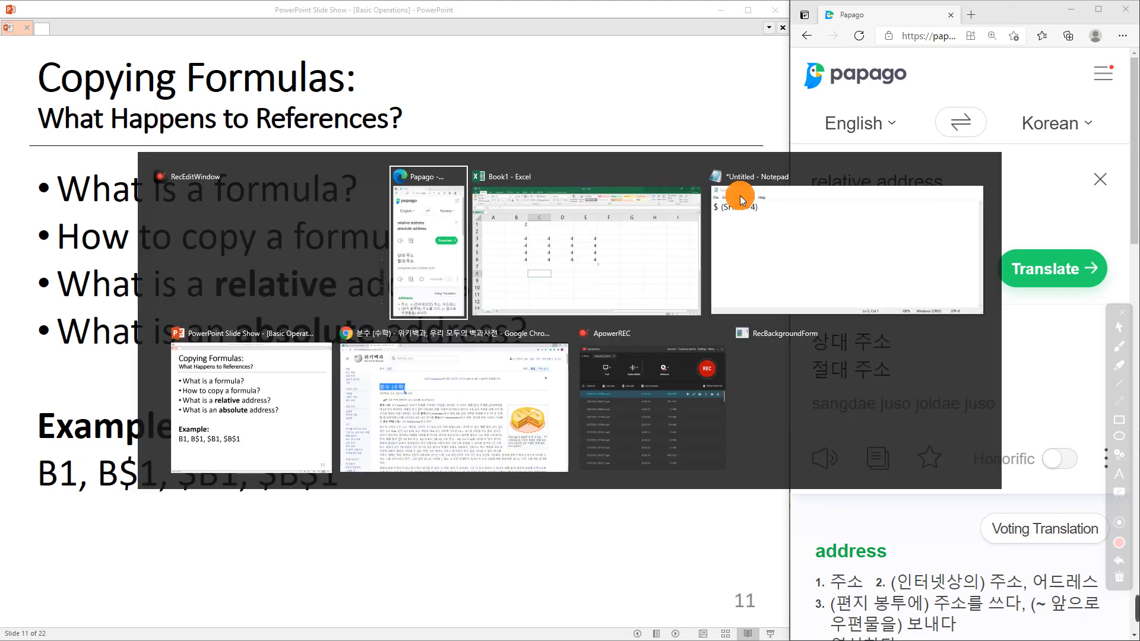
click(592, 237)
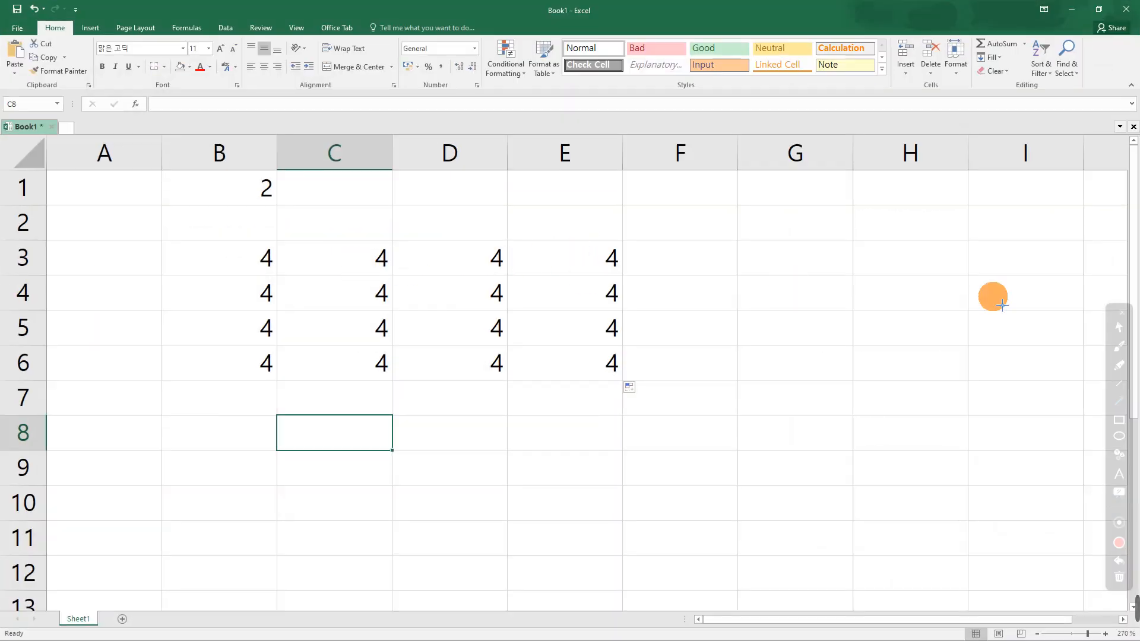
click(1119, 401)
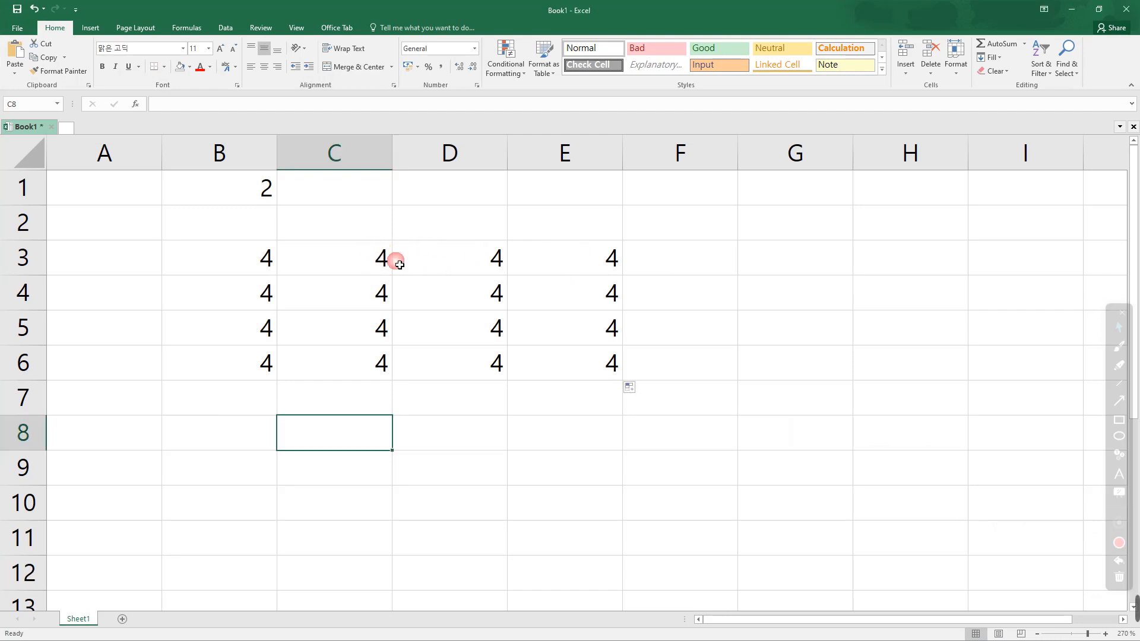
- Clear the copied formulas from C3:E6 and B4:B6, keeping only the one in B3
drag(386, 259, 584, 366)
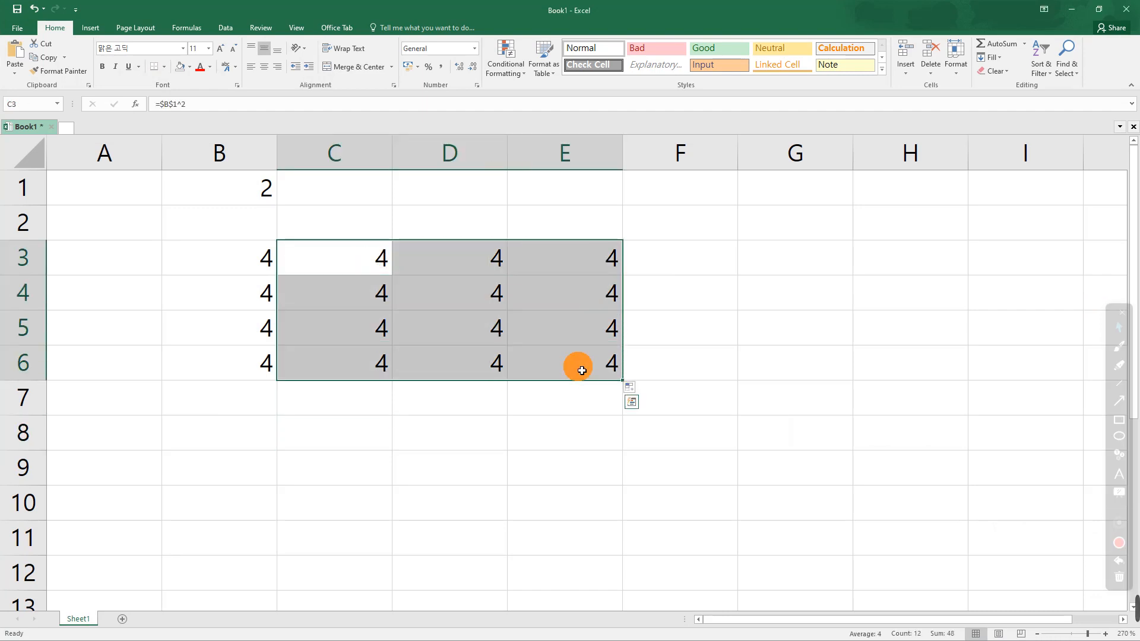
key(Delete)
drag(253, 294, 259, 371)
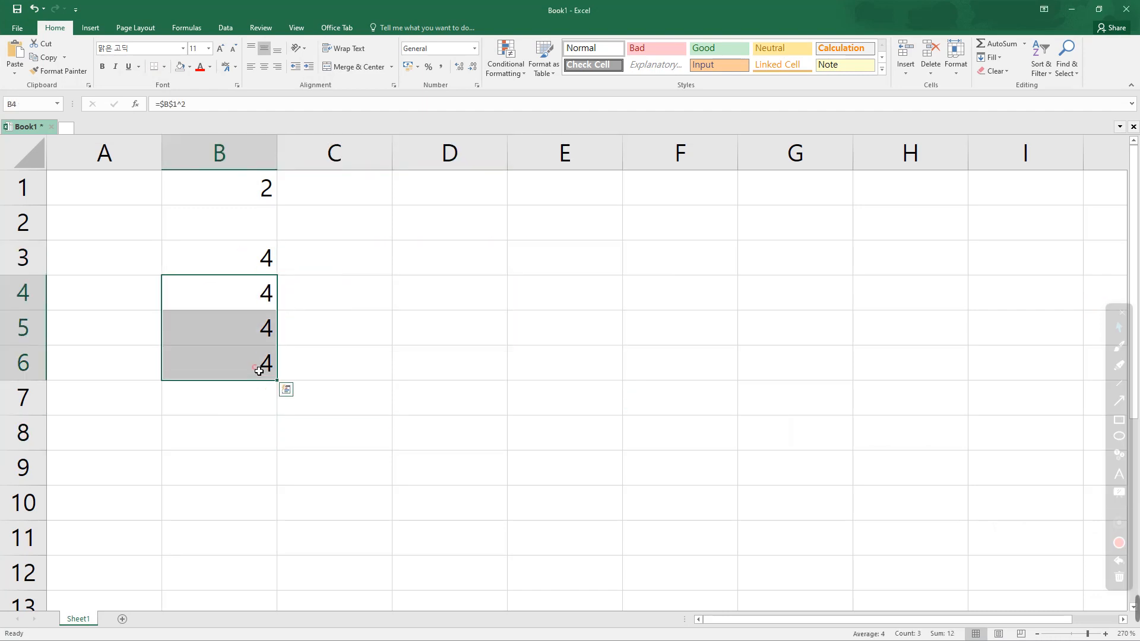
key(Delete)
- Remove the dollar sign before the column letter in B3 so the formula reads =B$1^2
click(265, 257)
click(185, 105)
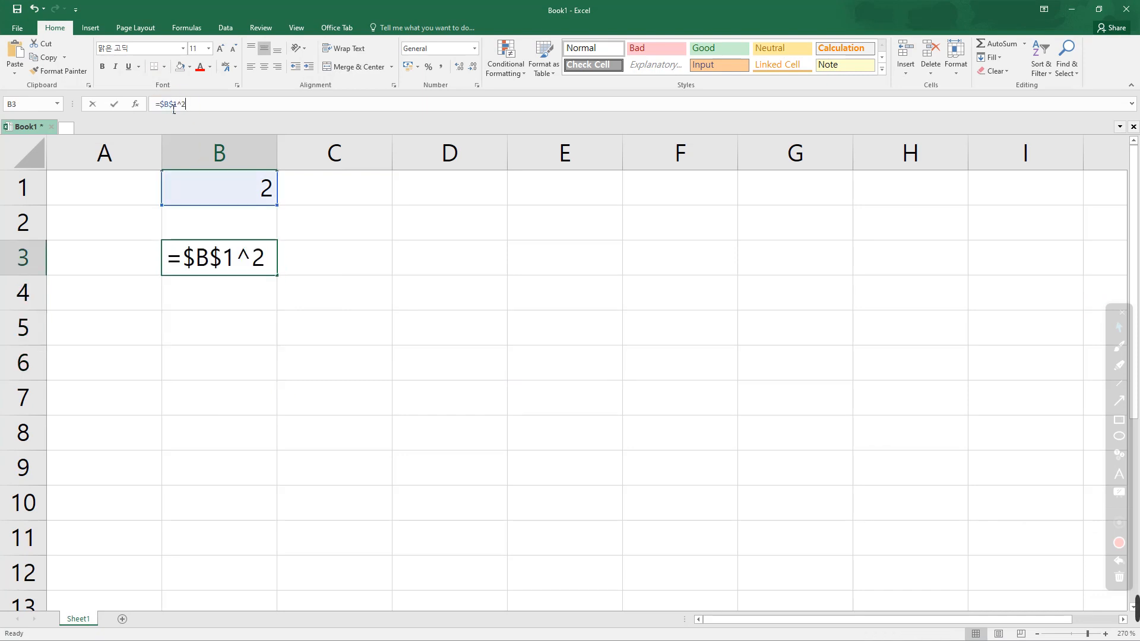
click(173, 106)
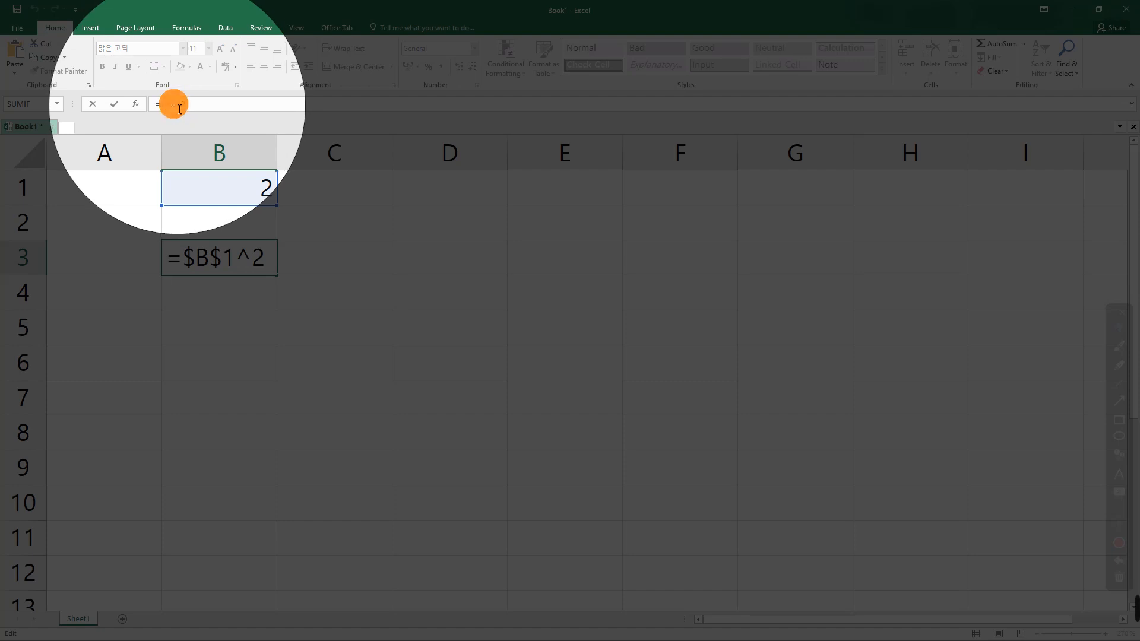
click(165, 104)
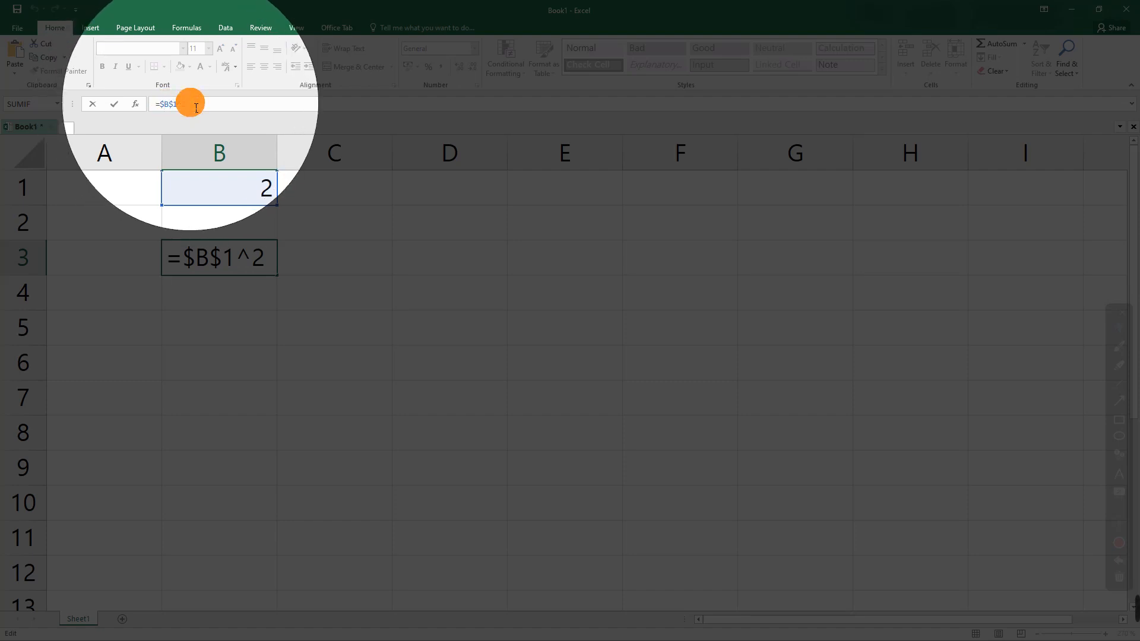
key(BackSpace)
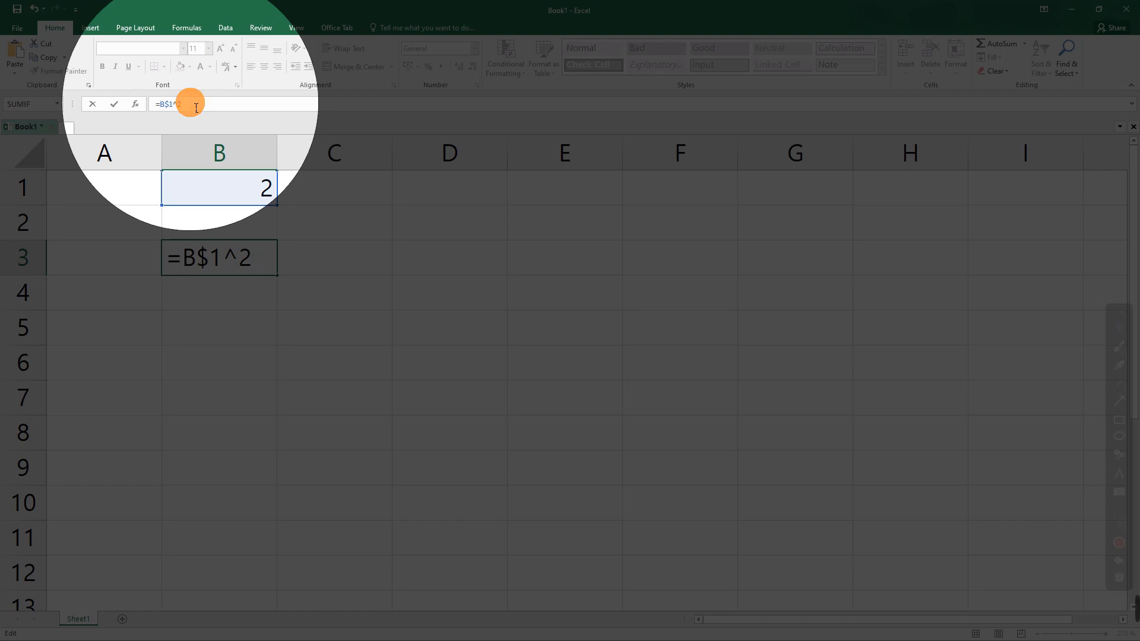
key(Return)
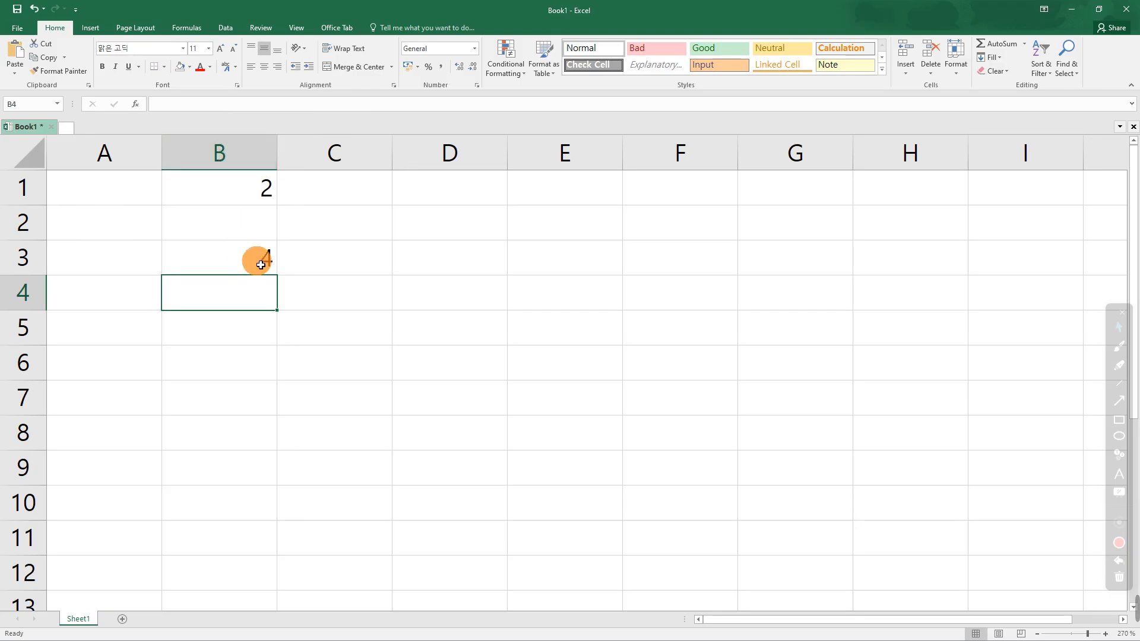
- Copy the formula in B3 across row 3 through E3 with AutoFill
click(257, 259)
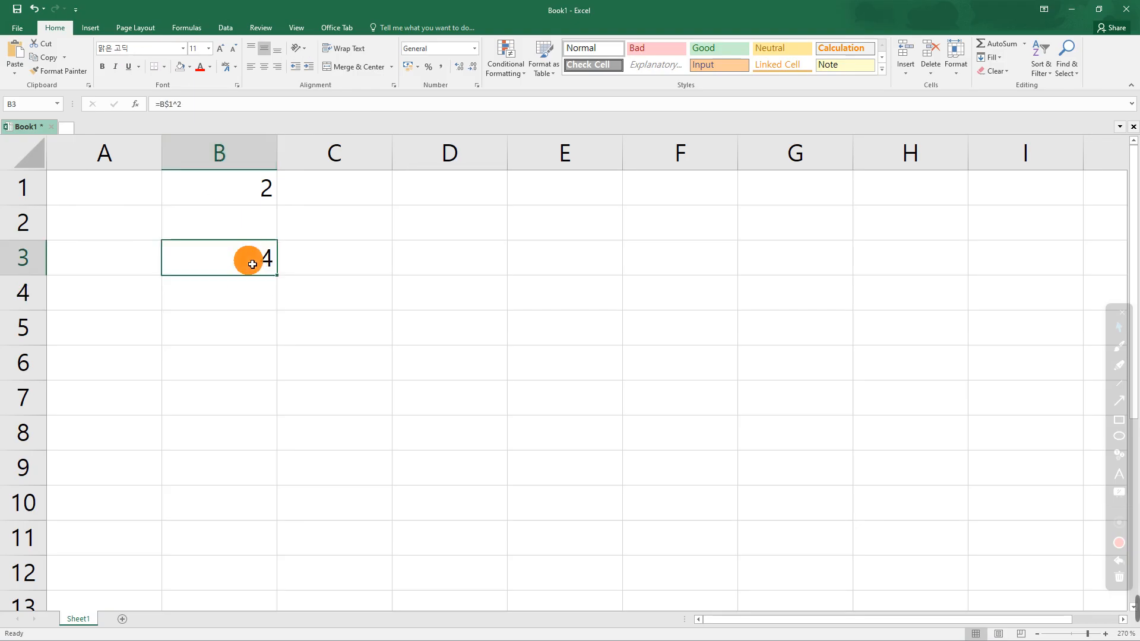
drag(283, 279, 303, 280)
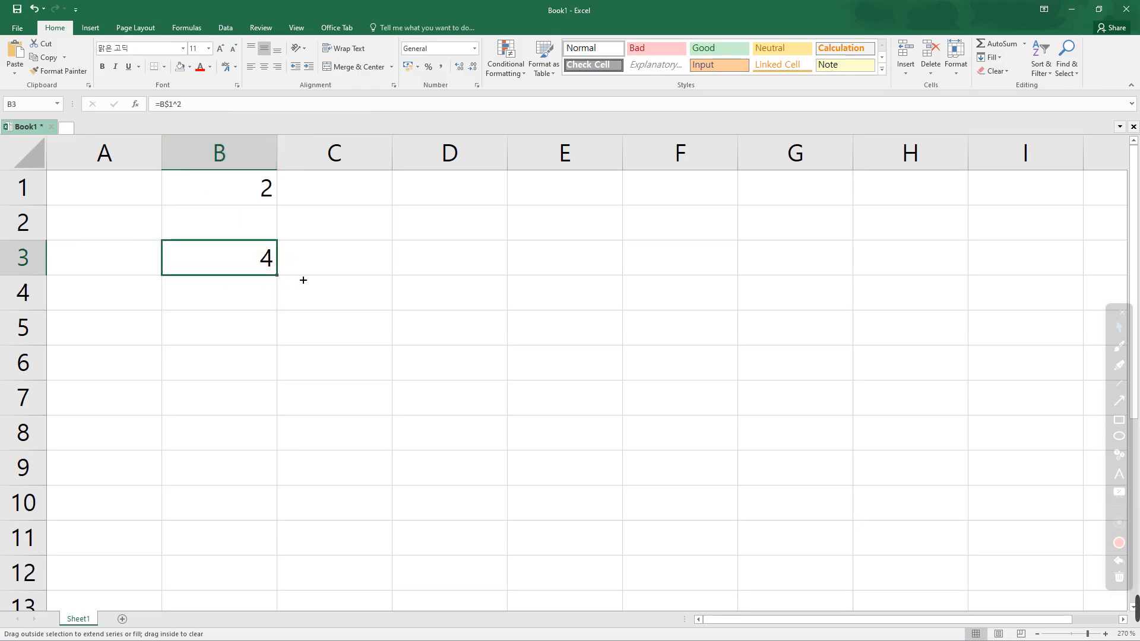
drag(429, 277, 594, 279)
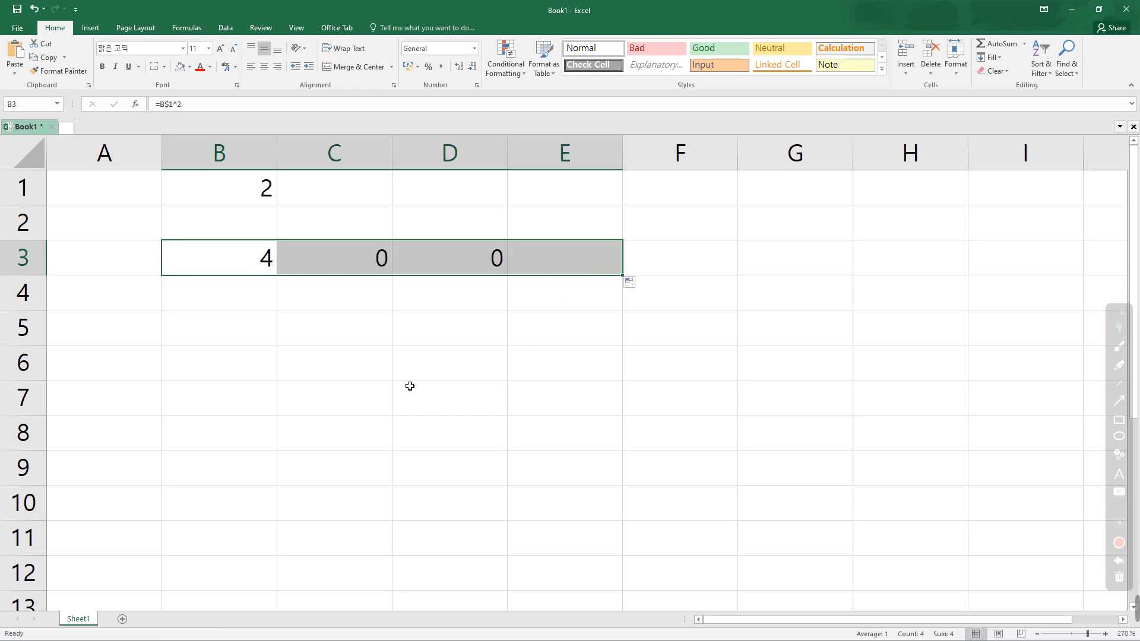
- Examine the copied formulas in C3, D3 and E3 one by one to see which cell each refers to
click(361, 267)
click(205, 104)
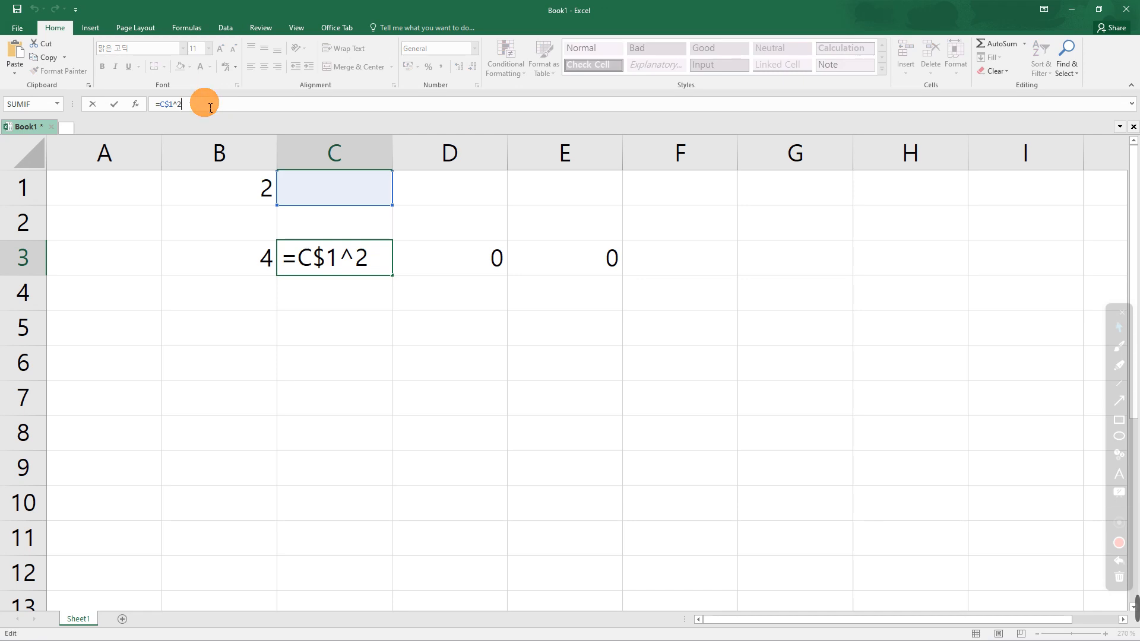
click(442, 256)
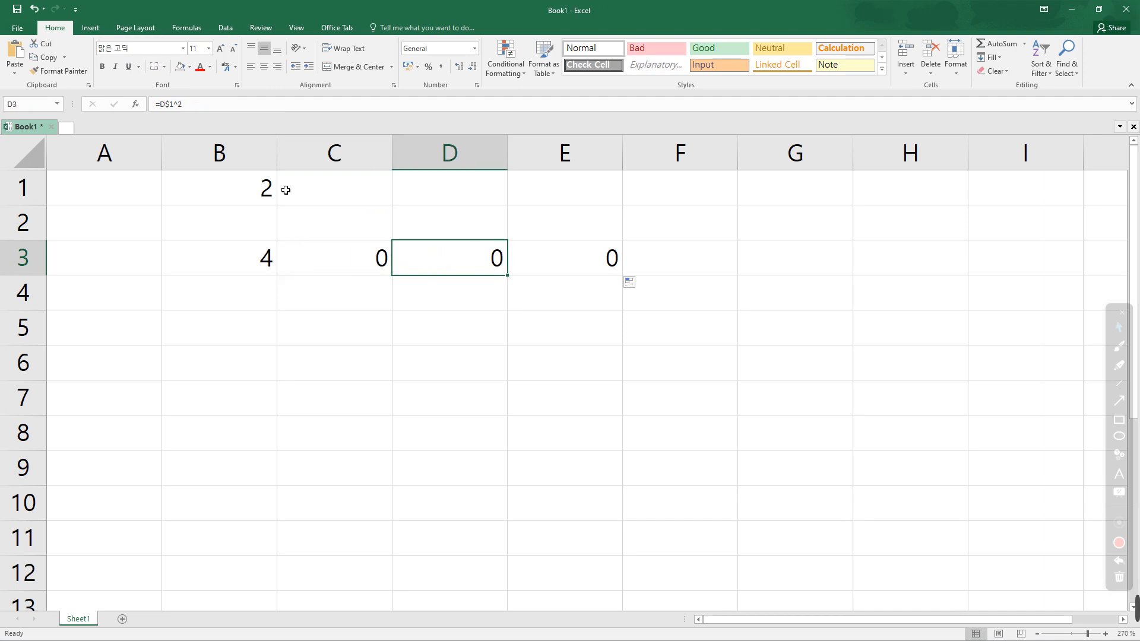
click(182, 106)
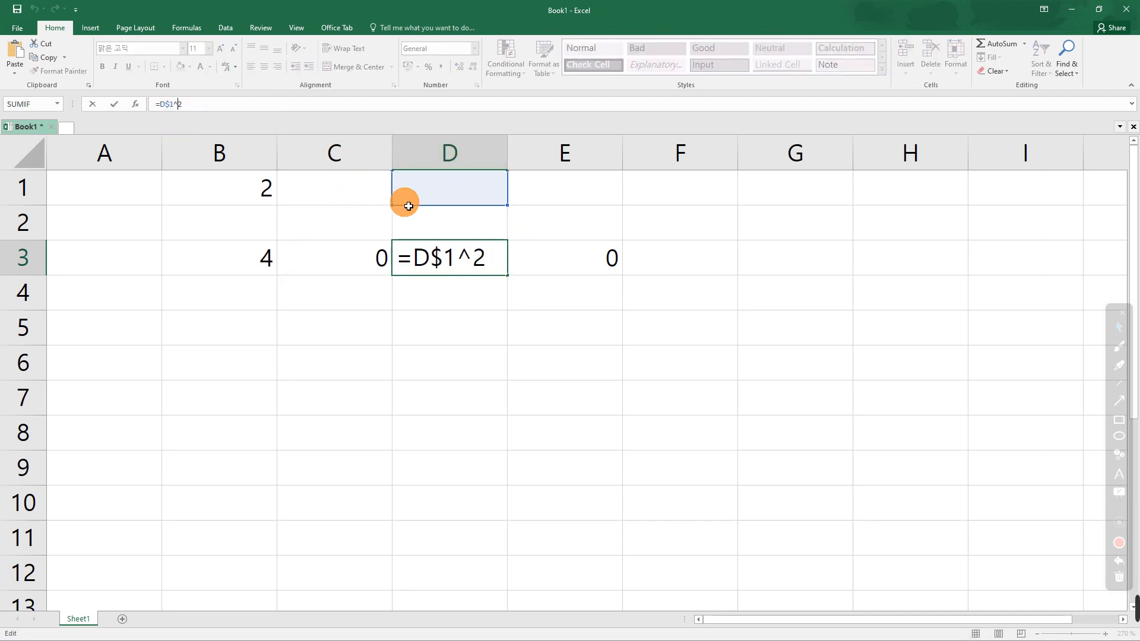
key(ctrl+Return)
click(543, 255)
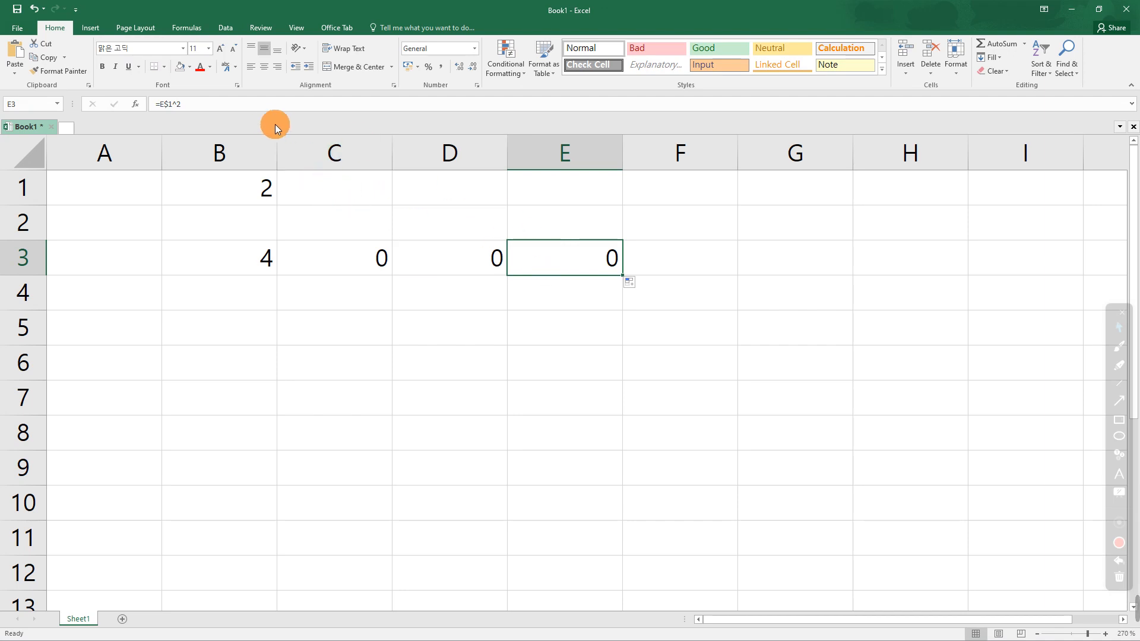
click(248, 105)
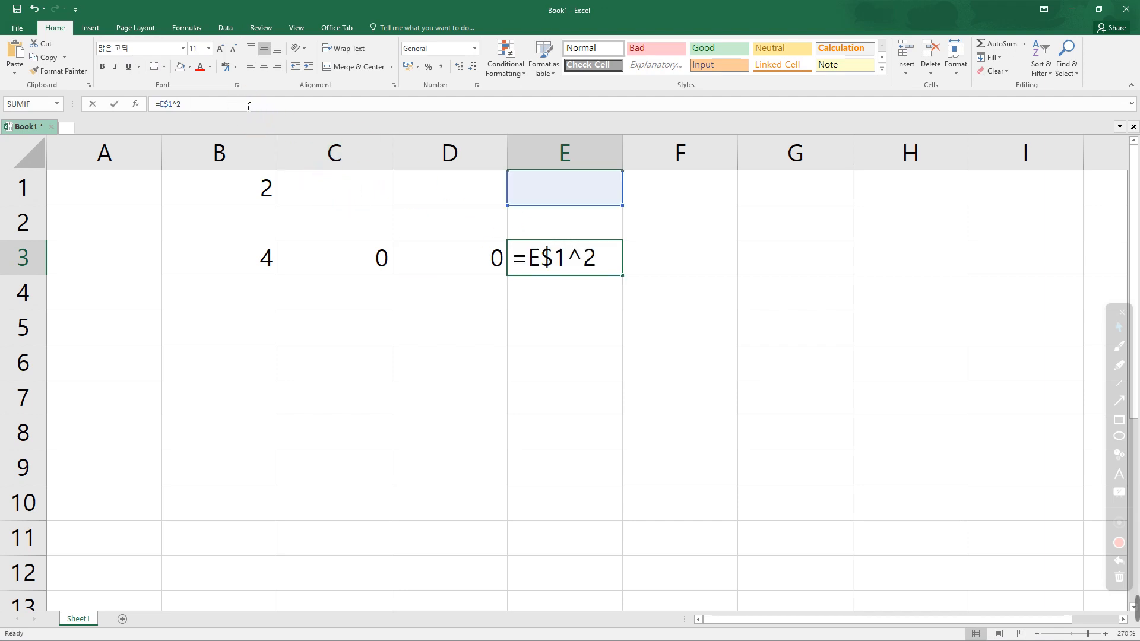
key(ctrl+Return)
- Copy the formula in B3 down through B6 with AutoFill and inspect the cell reference in B4 without altering it
click(267, 257)
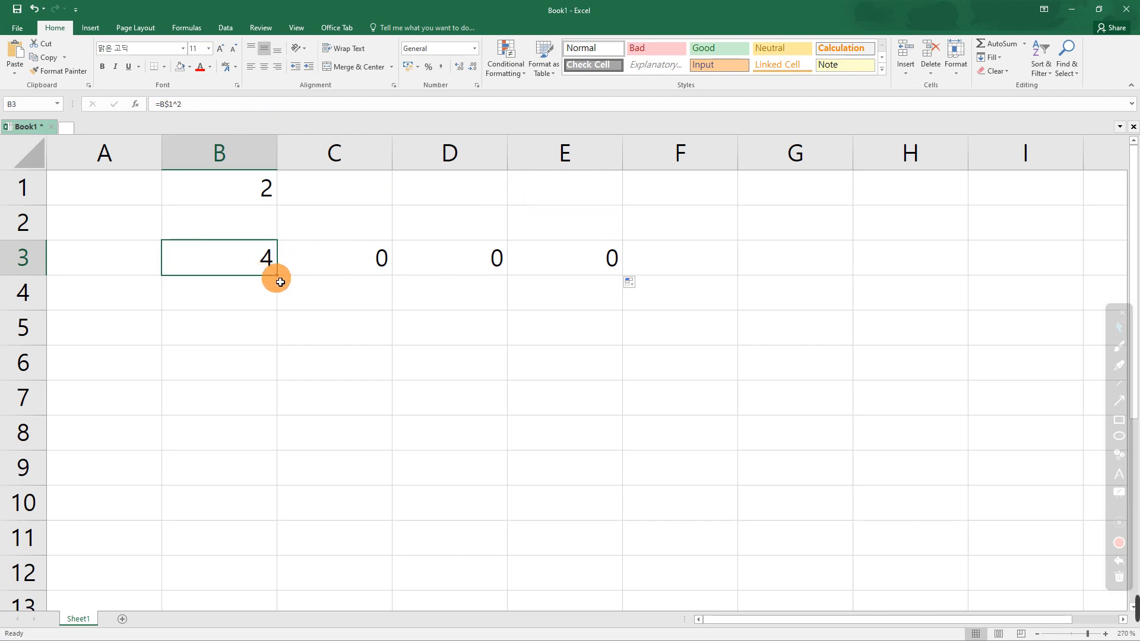
drag(279, 278, 275, 380)
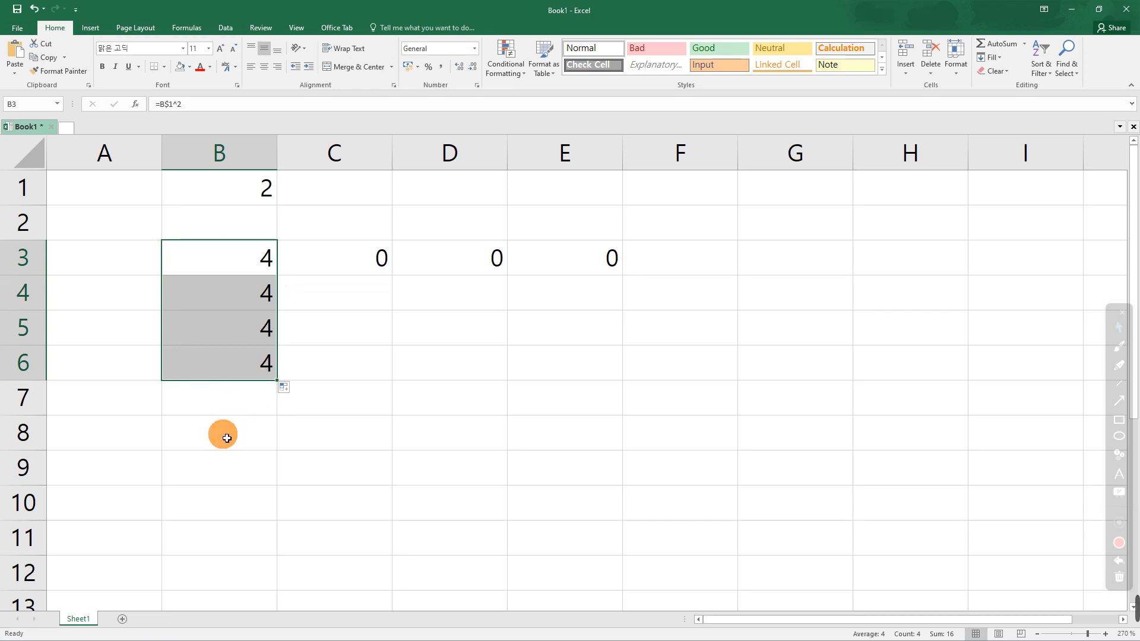
click(265, 290)
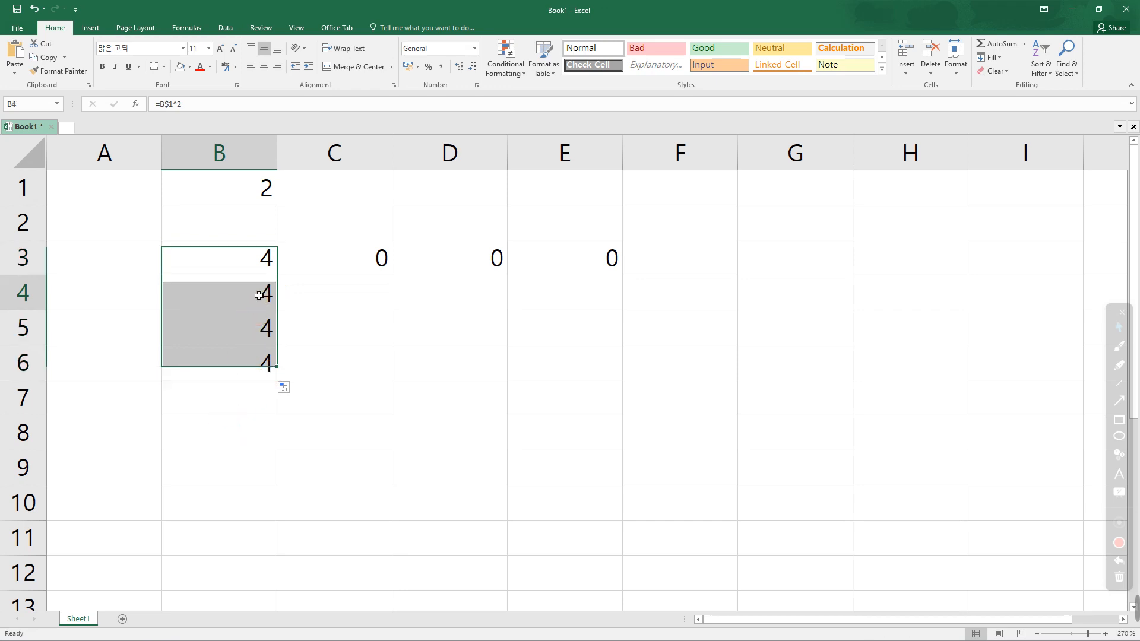
click(209, 105)
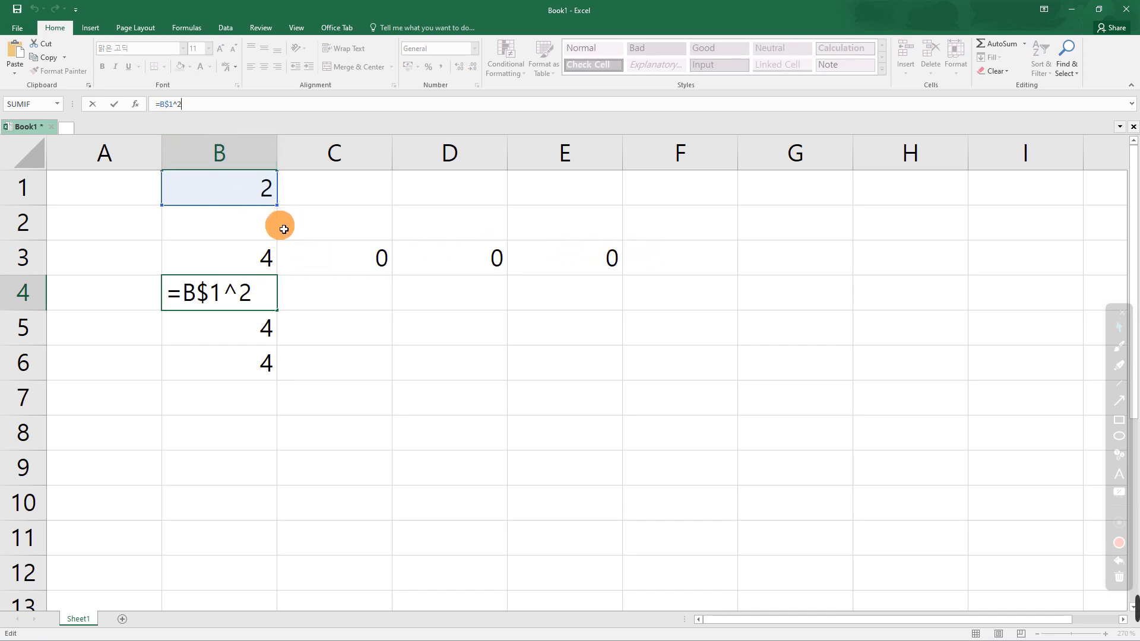
key(ctrl+Return)
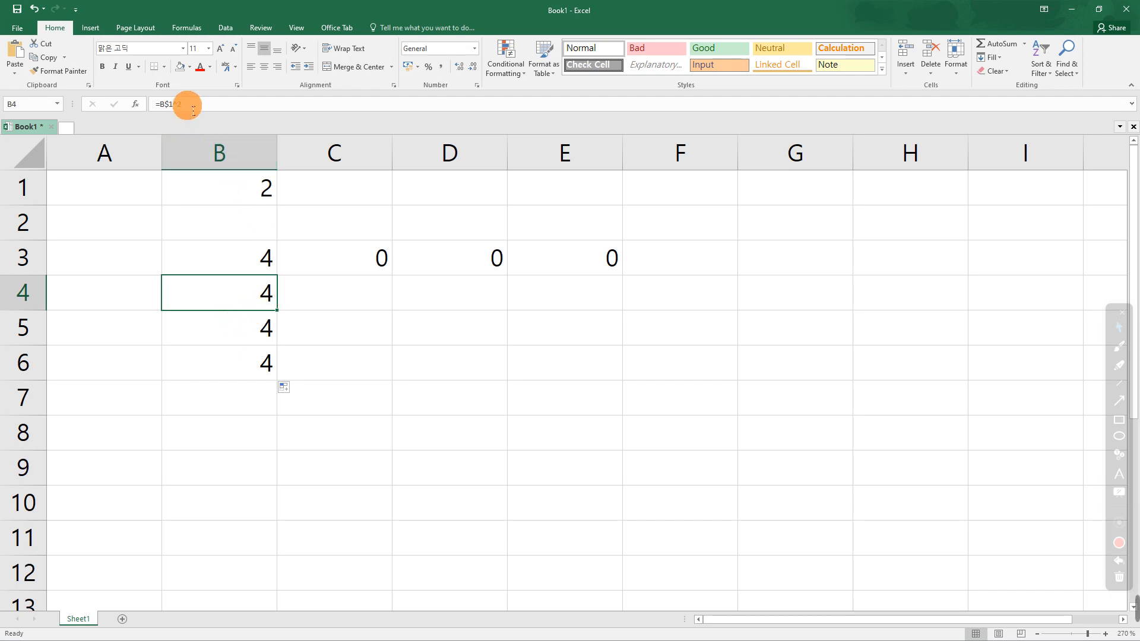
drag(181, 104, 162, 105)
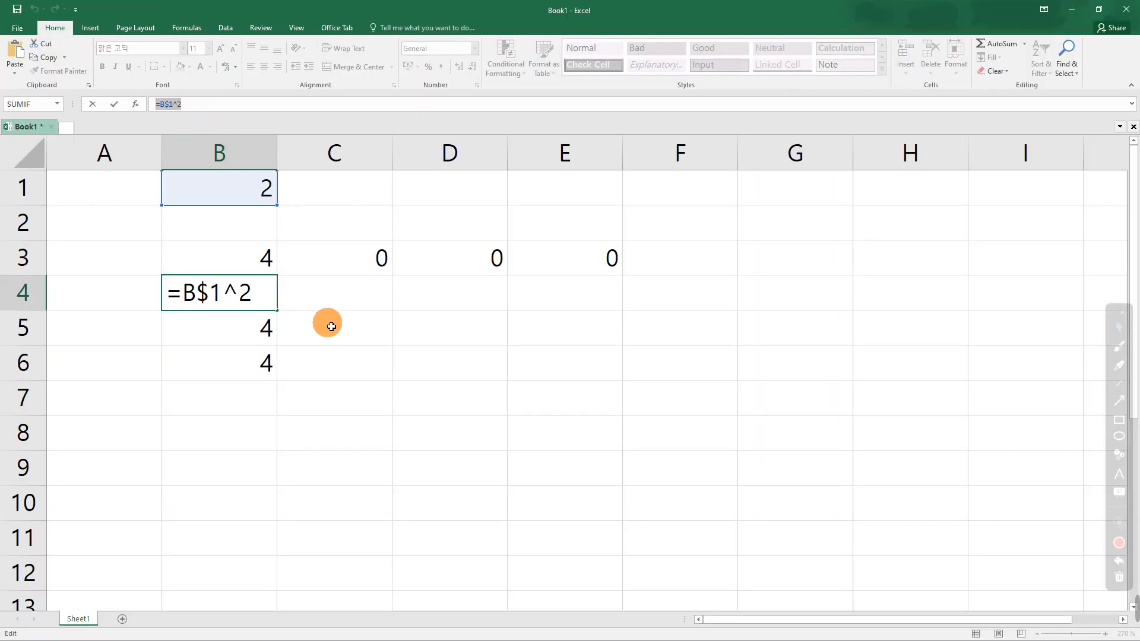
click(308, 324)
key(Escape)
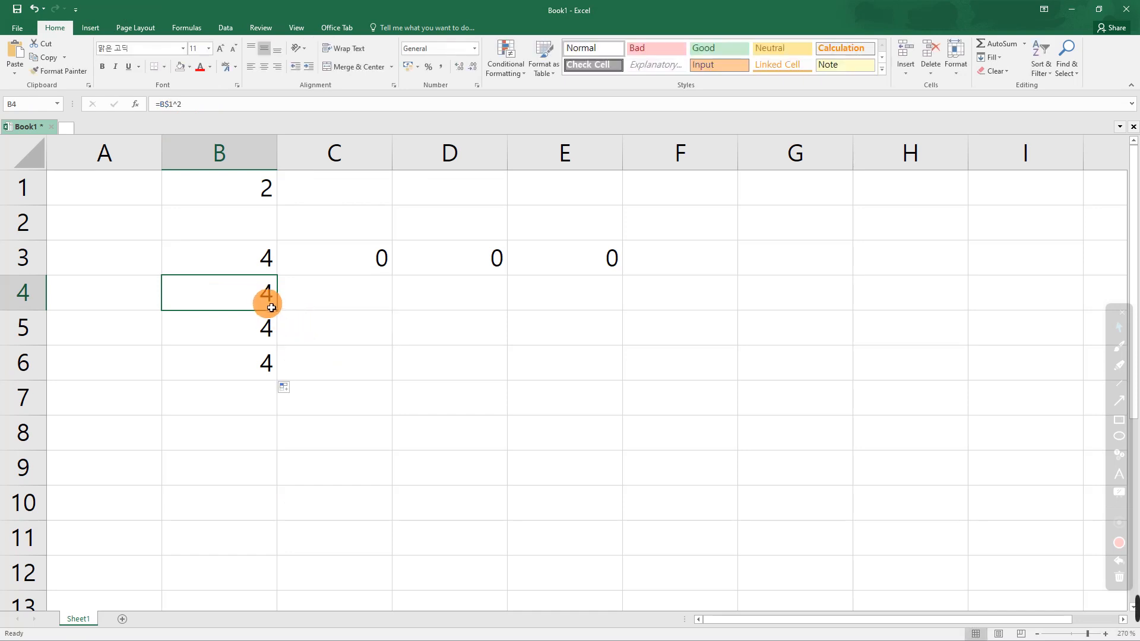
- Clear the contents of B4:B6 and C3:F3, keeping only the formula in B3
drag(276, 309, 269, 362)
key(Delete)
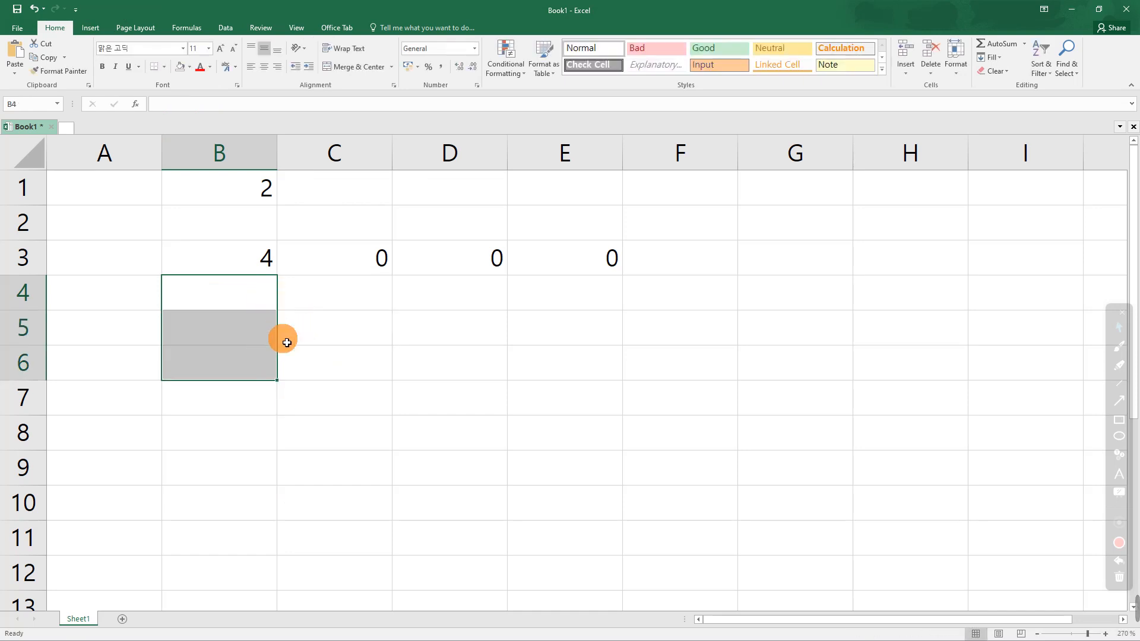
drag(346, 262, 658, 263)
key(Delete)
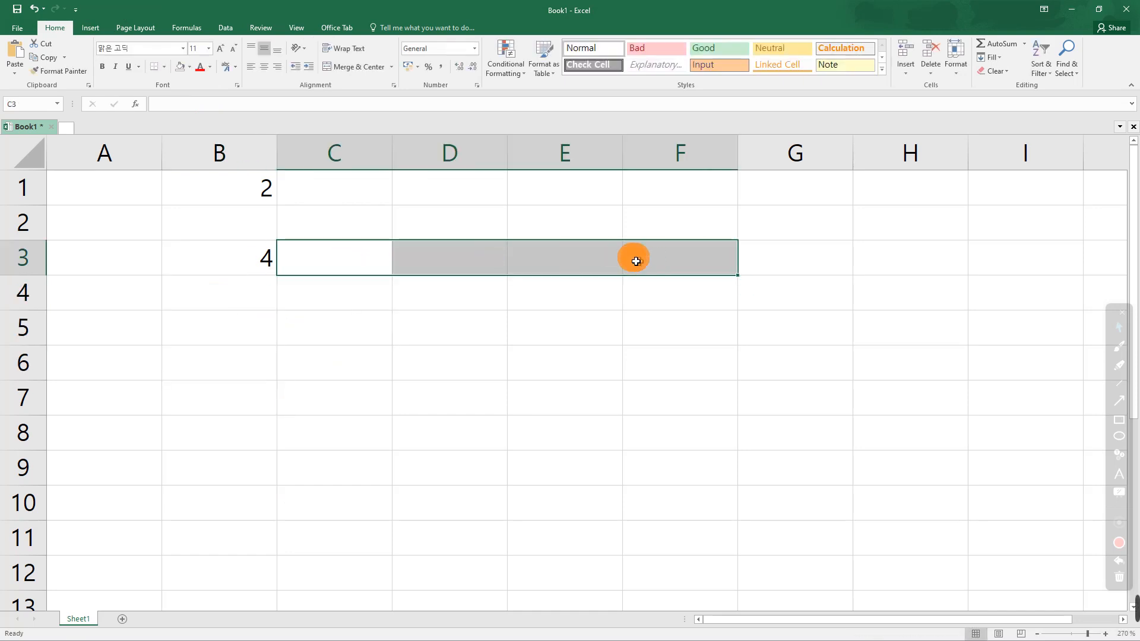
- Change the formula in cell B3 to =$B1^2 so that only the column reference is absolute
click(237, 264)
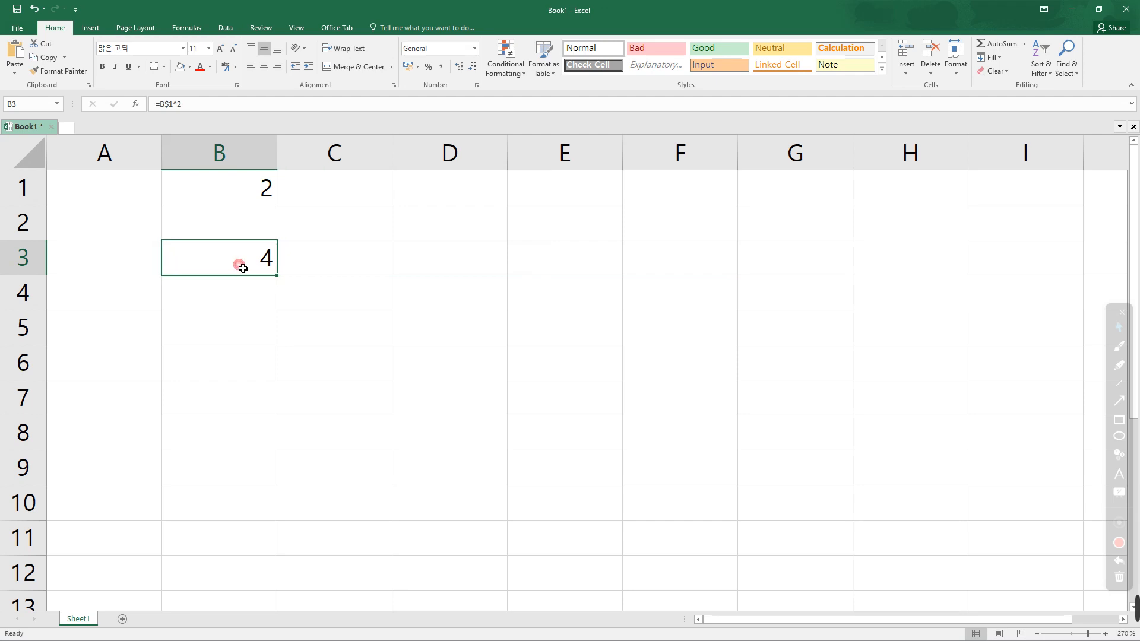
click(164, 106)
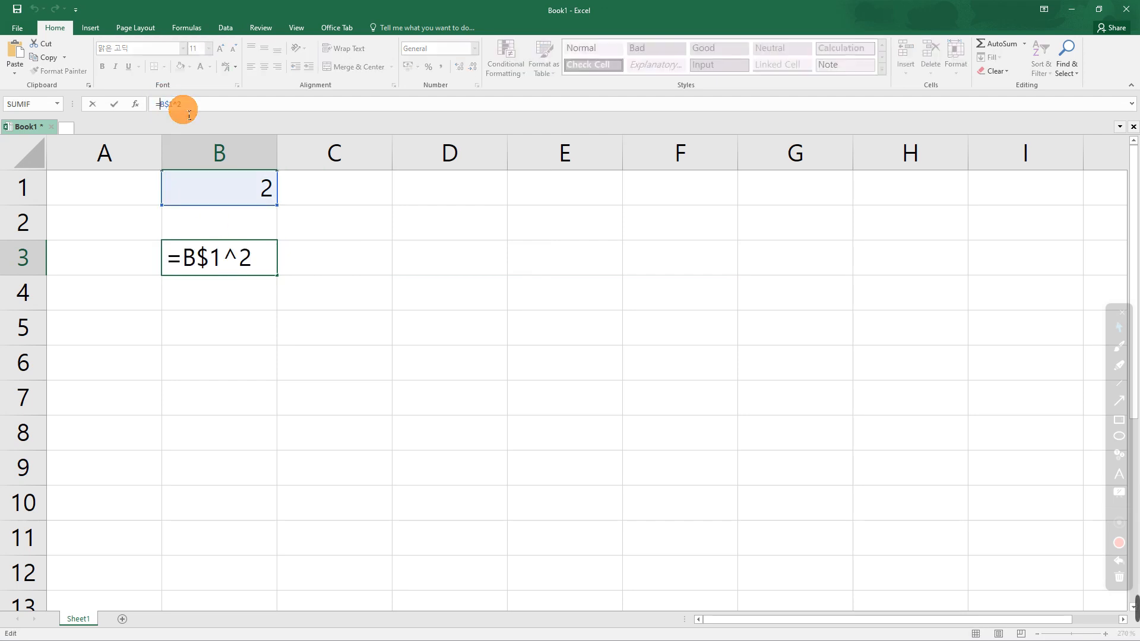
text($)
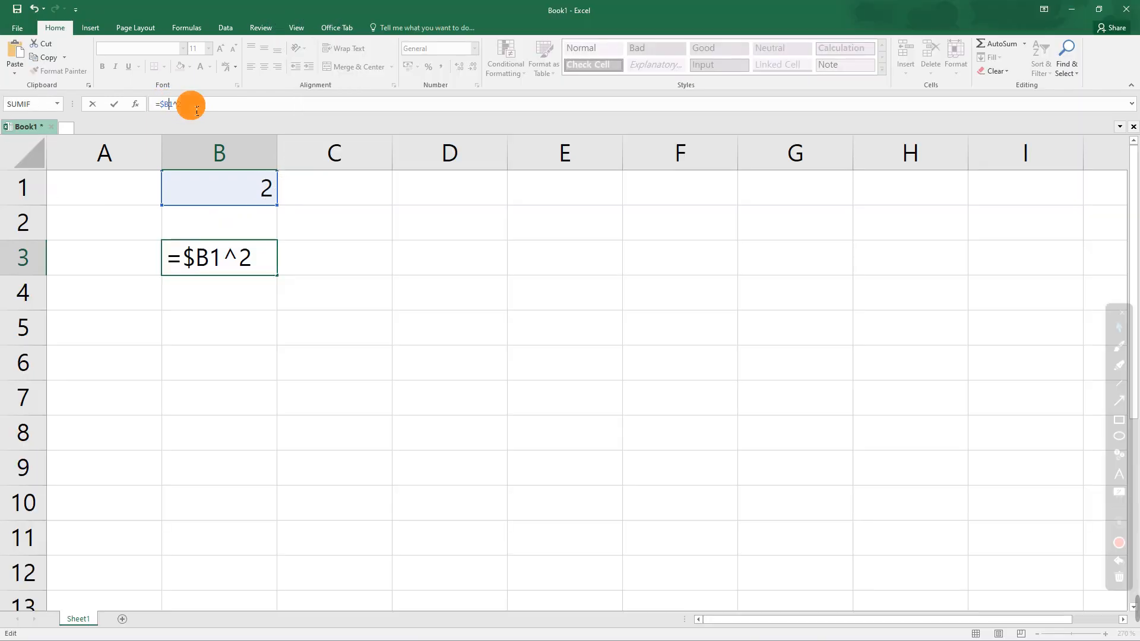
key(Return)
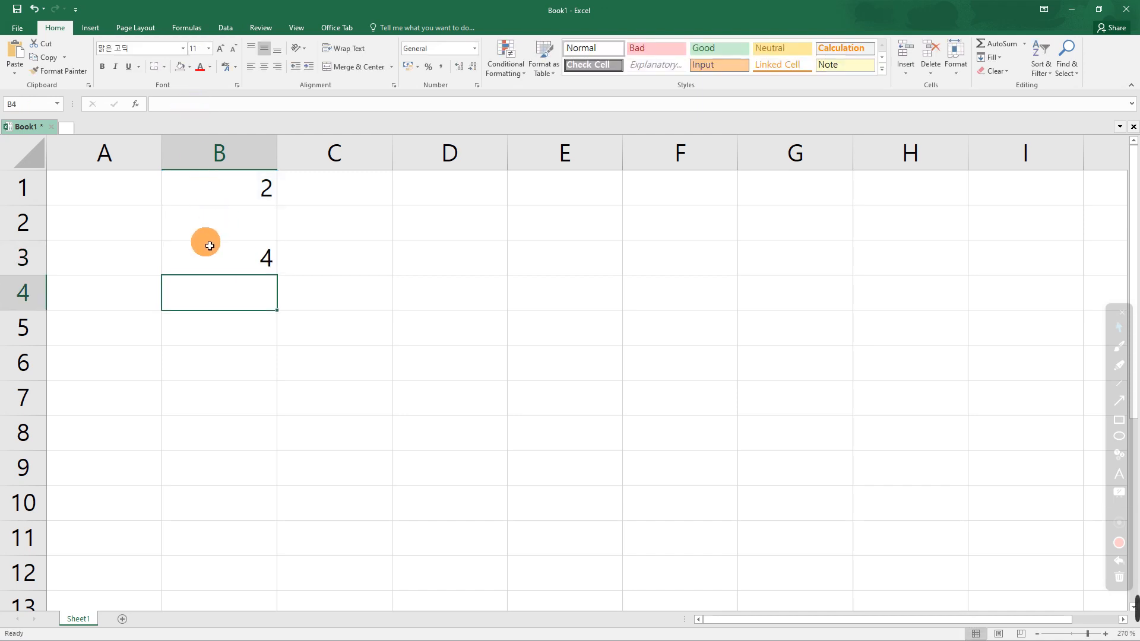
- Copy the formula in B3 across the row through cell E3
click(246, 273)
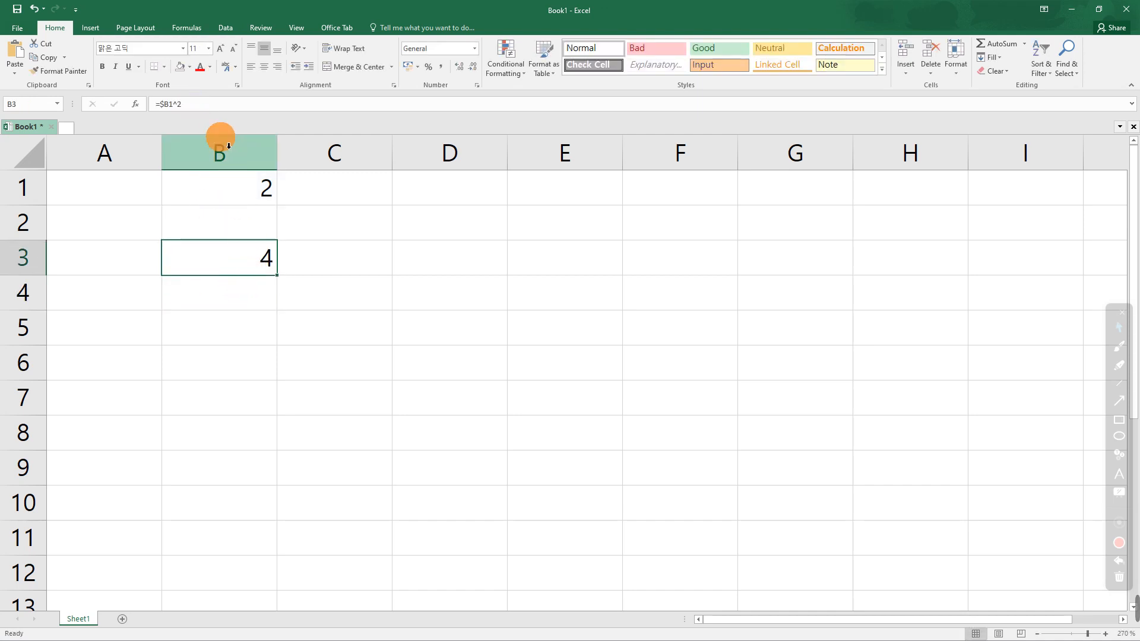
click(211, 107)
click(269, 272)
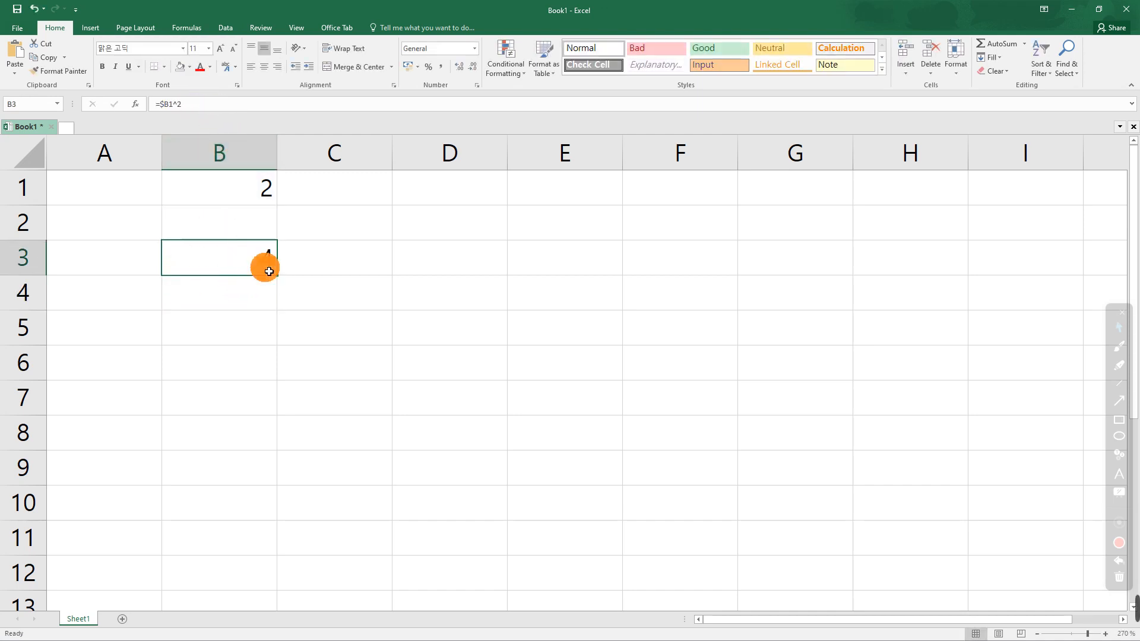
drag(278, 275, 581, 317)
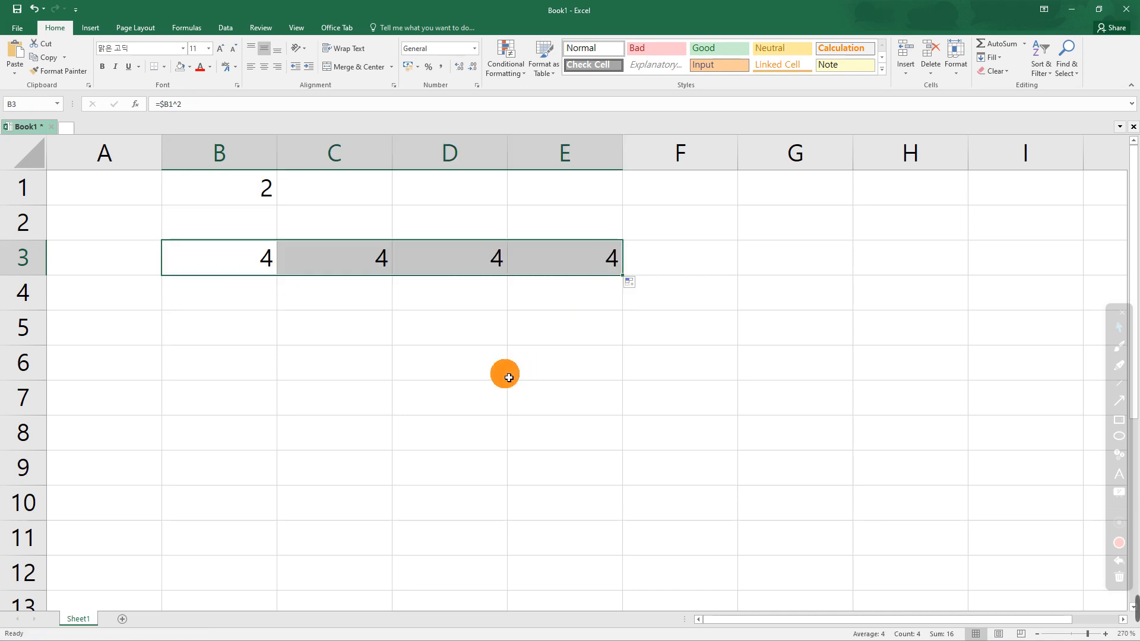
- Inspect the copied formulas in cells C3, D3 and E3 to see how their references behave across columns
click(369, 257)
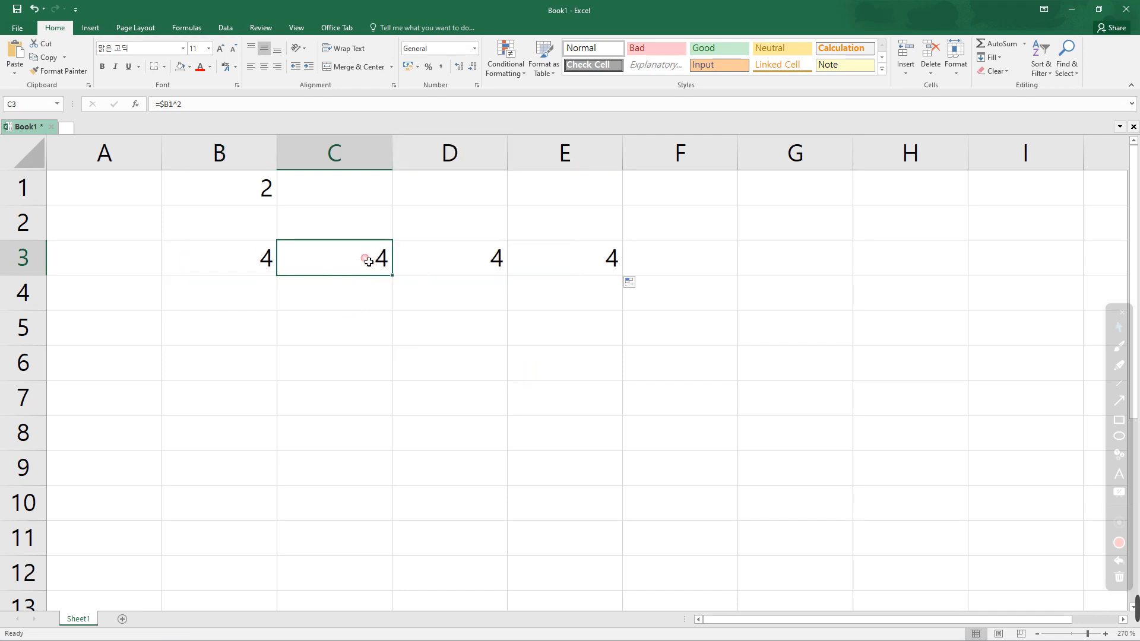
click(219, 104)
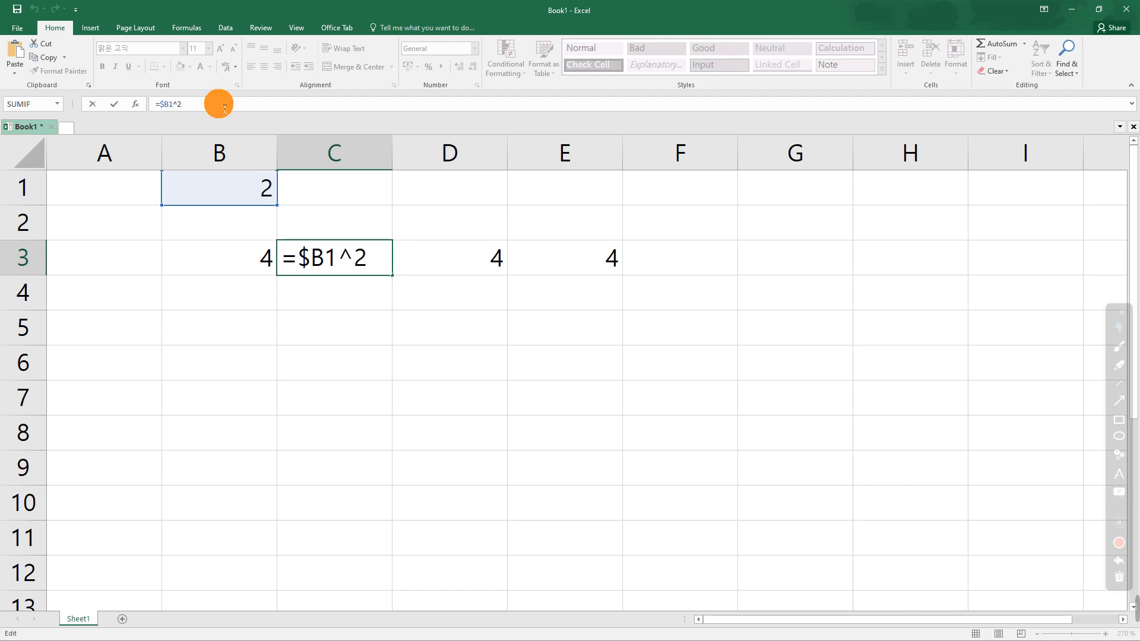
drag(382, 240, 499, 258)
click(225, 104)
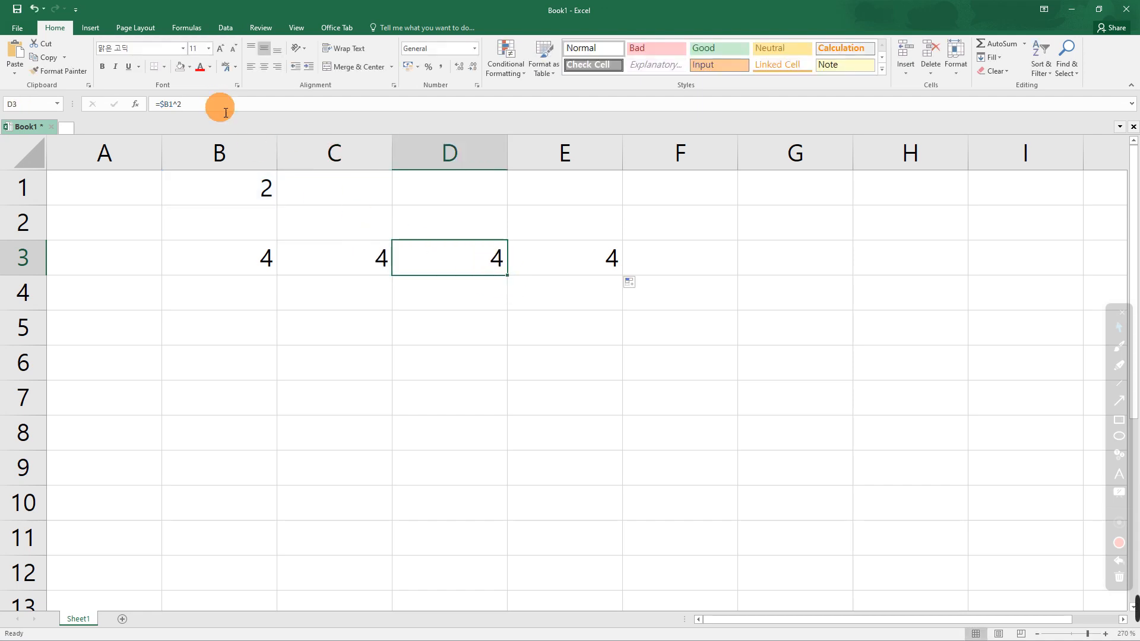
click(553, 262)
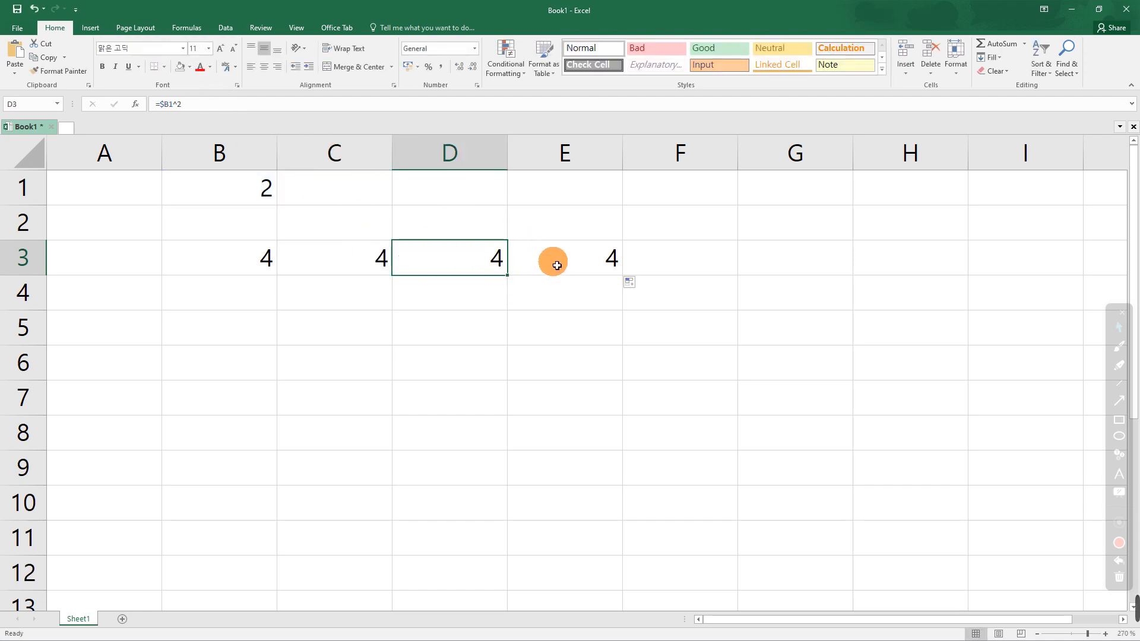
click(244, 107)
key(Escape)
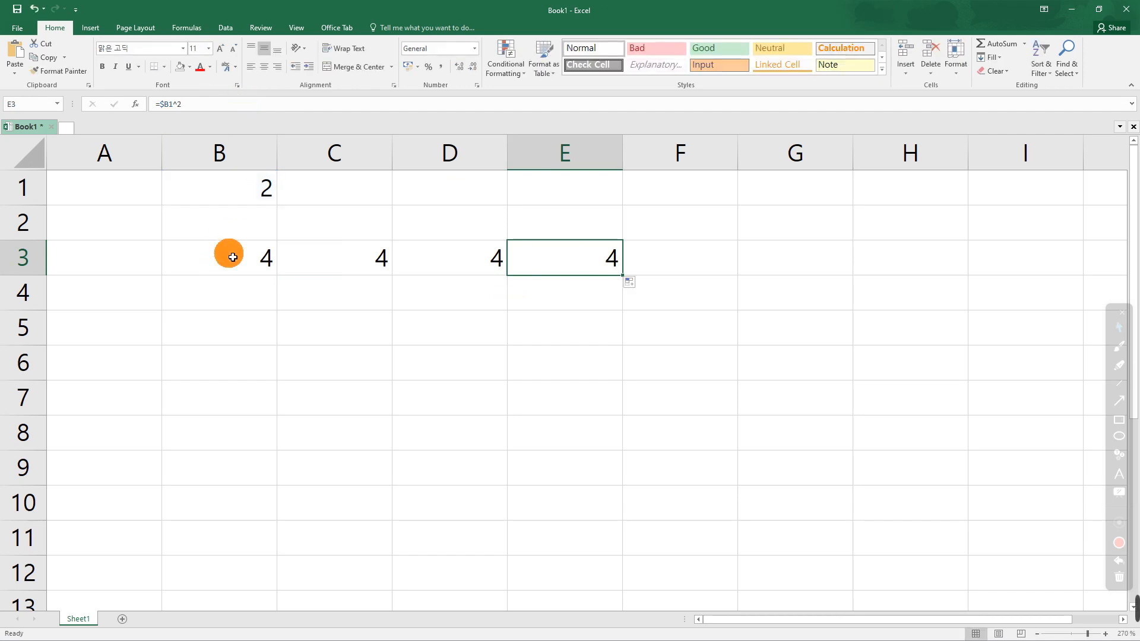
- Copy the formula in B3 down the column through cell B6
click(233, 257)
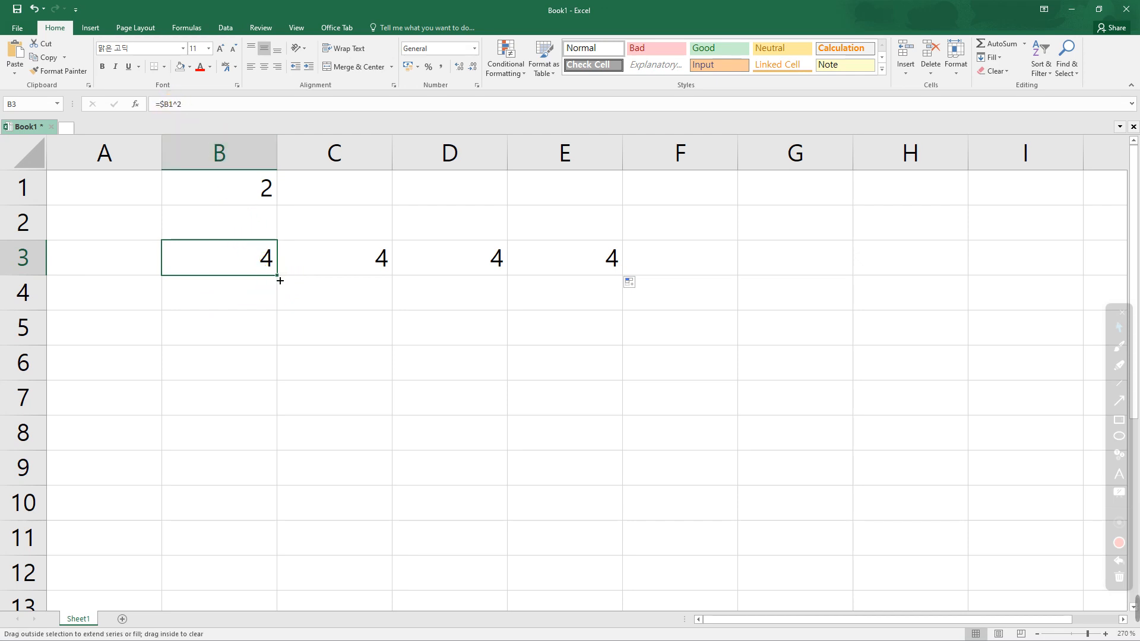
drag(277, 276, 276, 386)
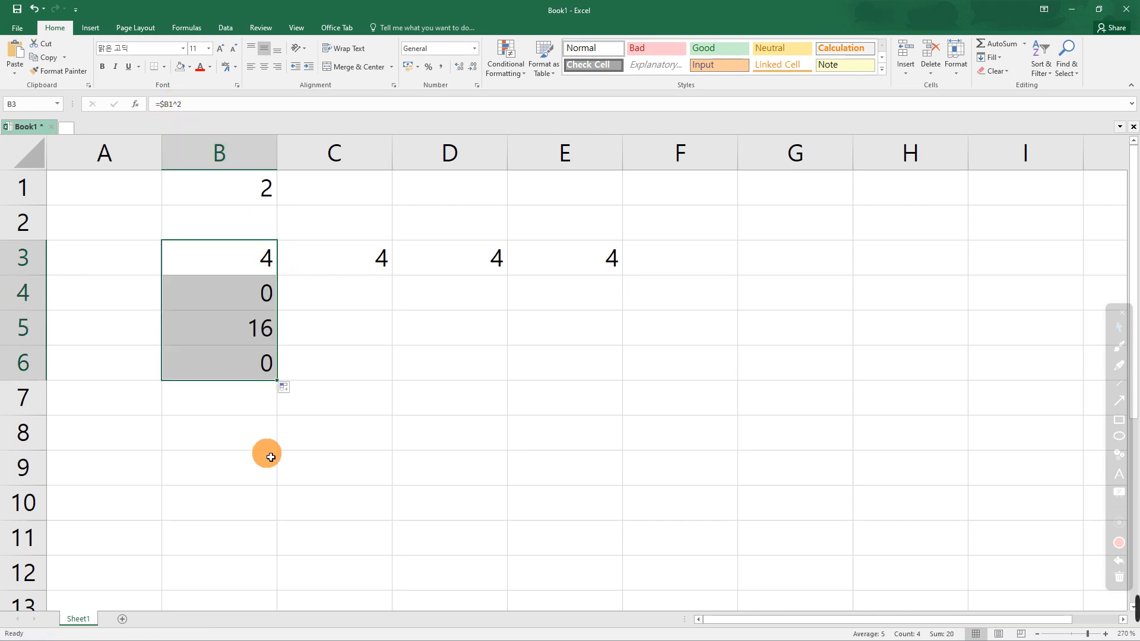
- Inspect the copied formulas in cells B4, B5 and B6 to see how their references behave down the rows
click(263, 299)
click(191, 104)
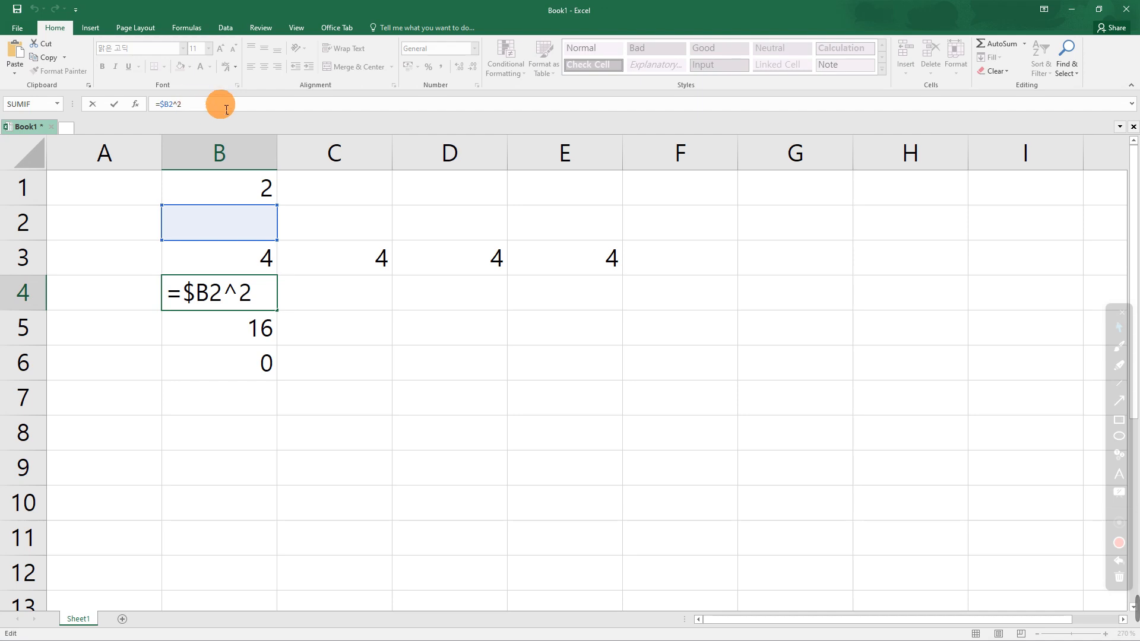
key(Escape)
click(267, 324)
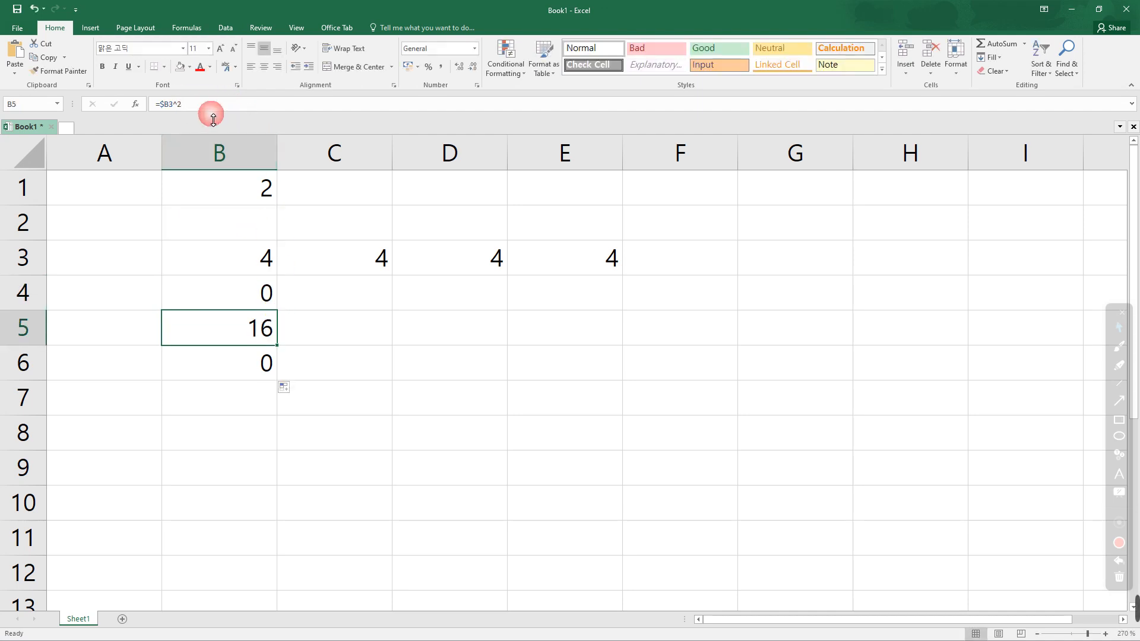
click(202, 105)
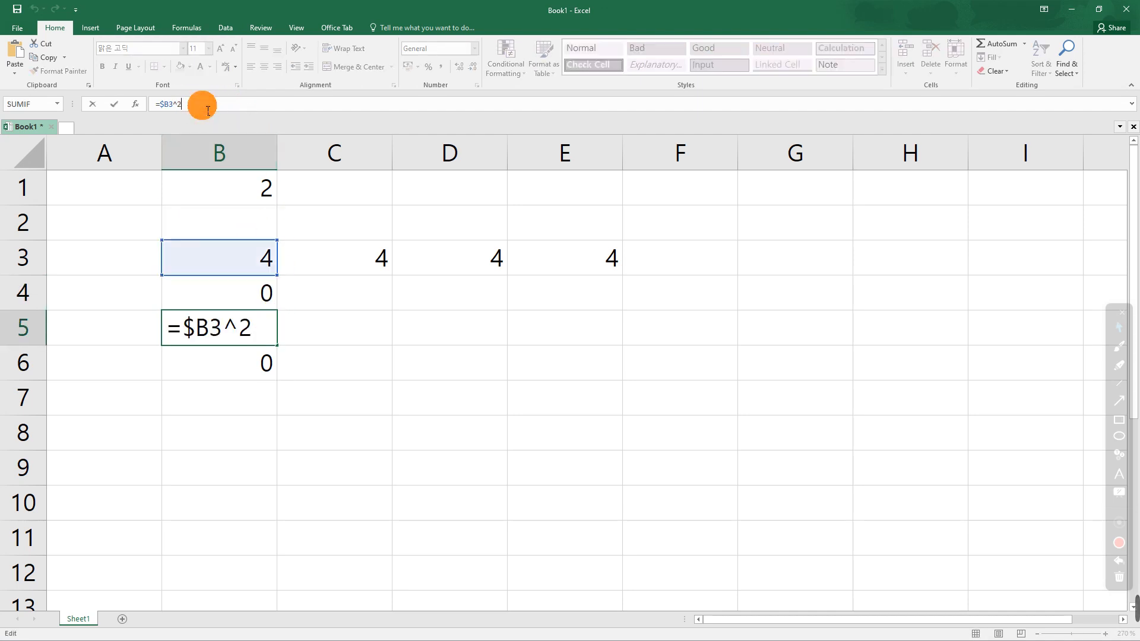
key(ctrl+Return)
click(255, 369)
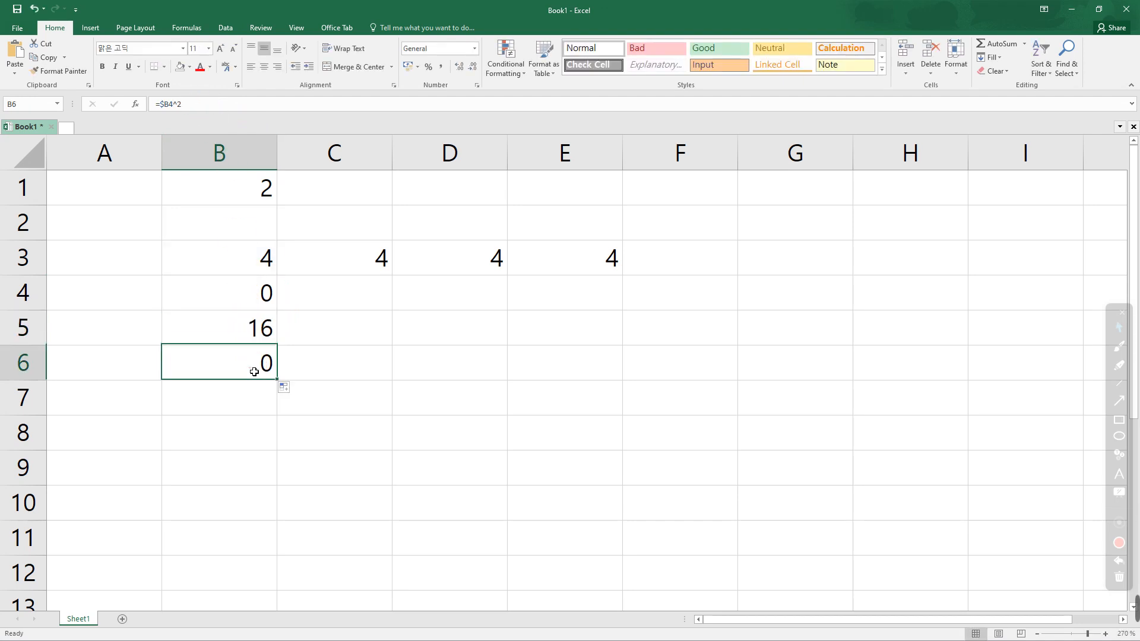
click(214, 112)
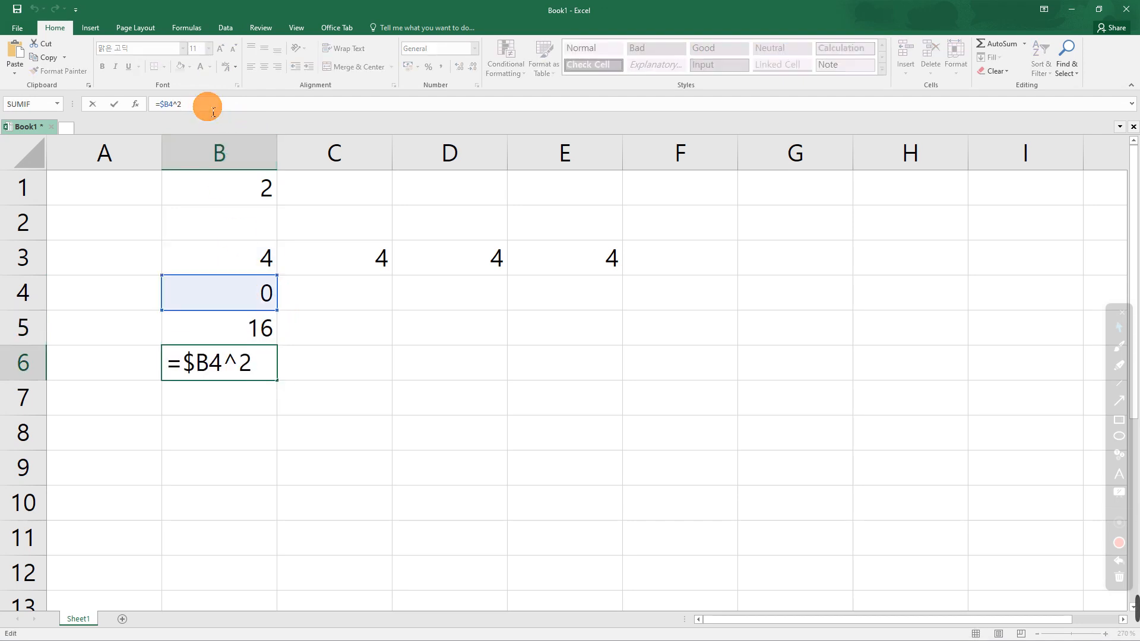
key(ctrl+Return)
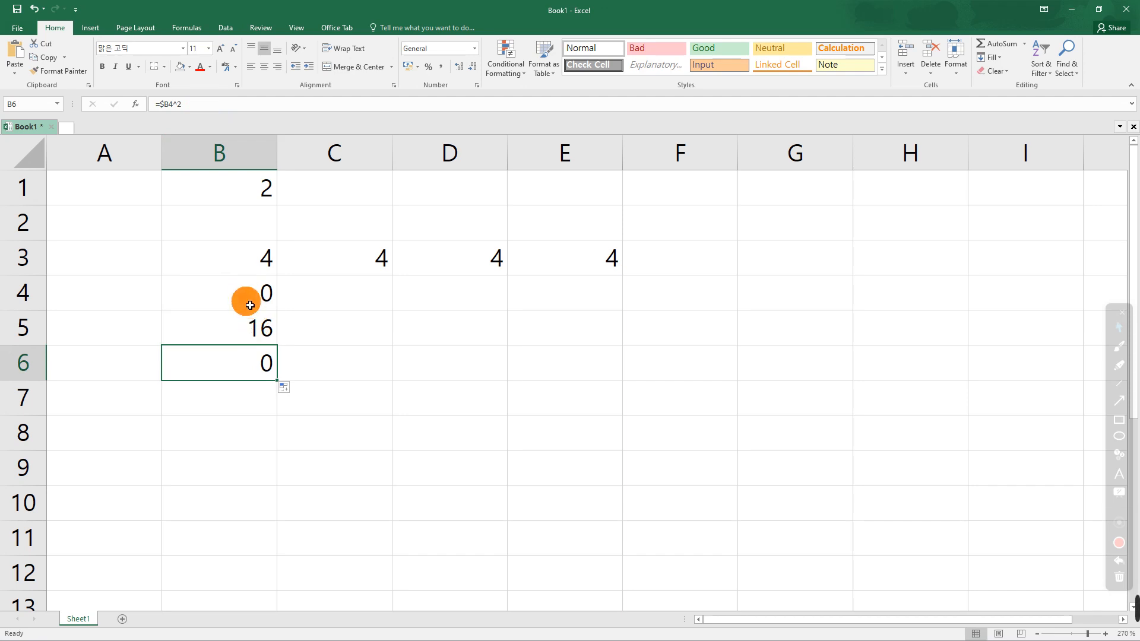
- Clear the contents of the range B1:E7
click(303, 313)
drag(261, 204, 510, 291)
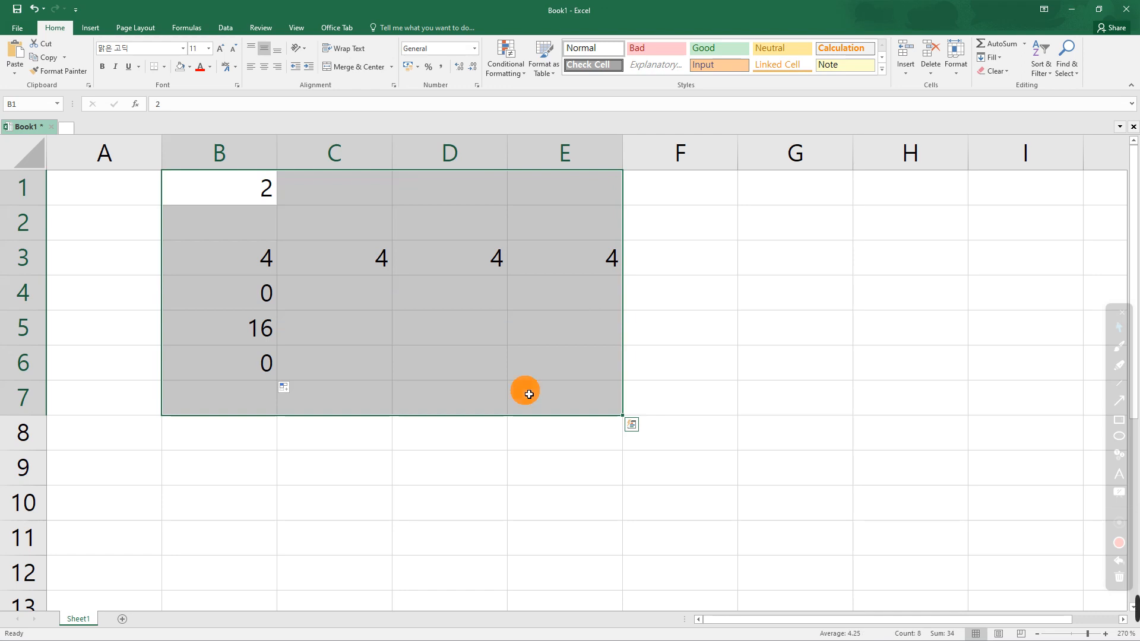
key(Delete)
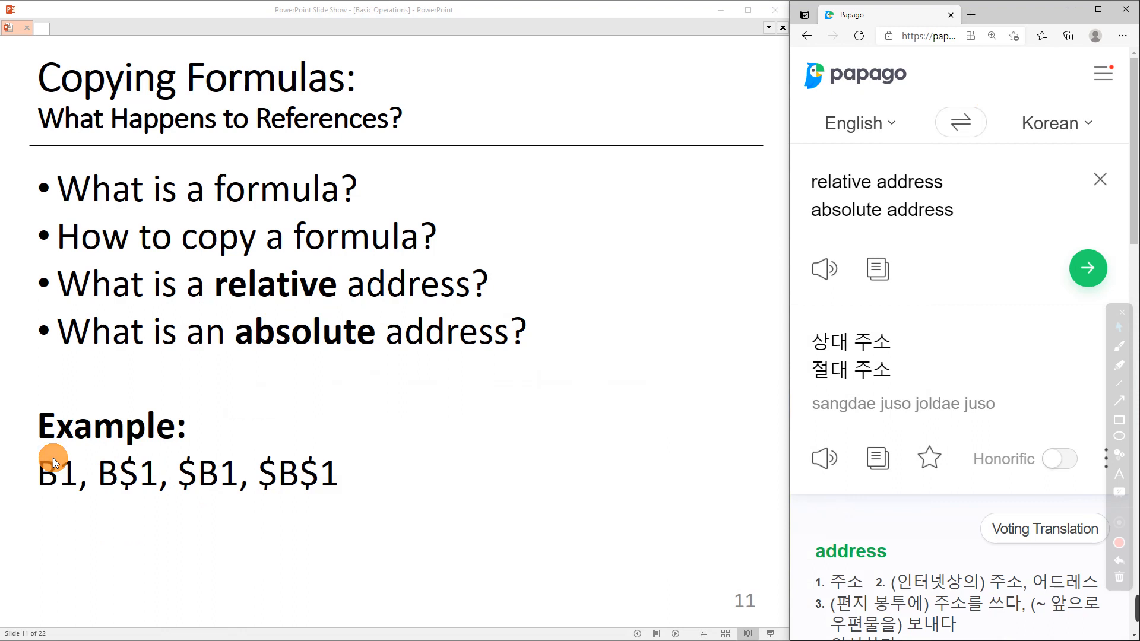
- Advance the PowerPoint slide show to the multiplication table example using $G3*H$2
click(743, 348)
click(743, 354)
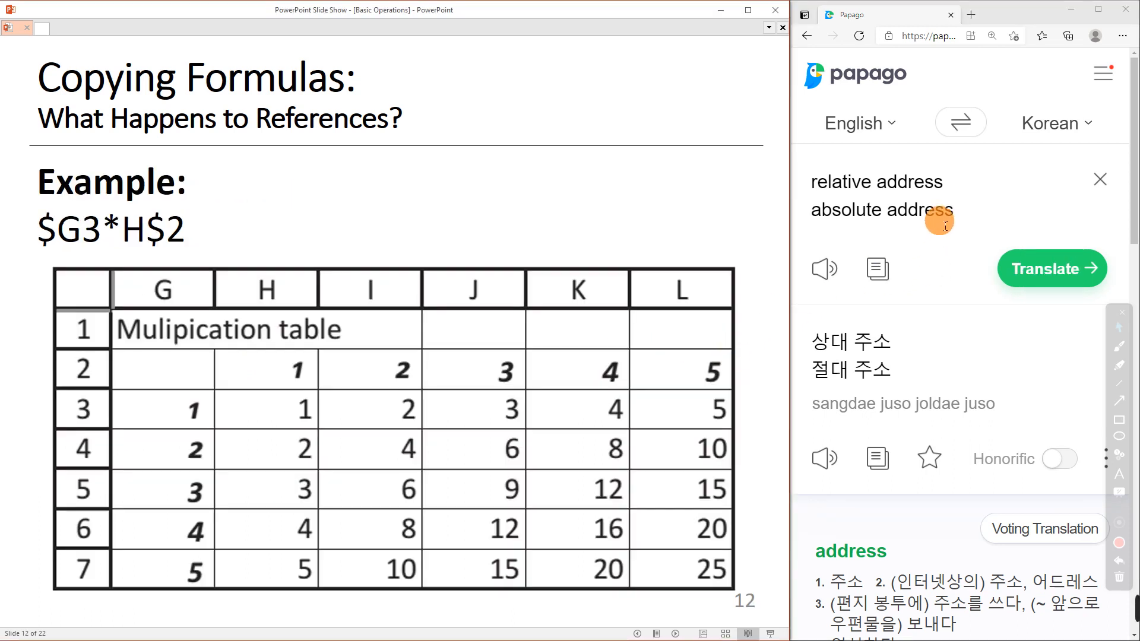
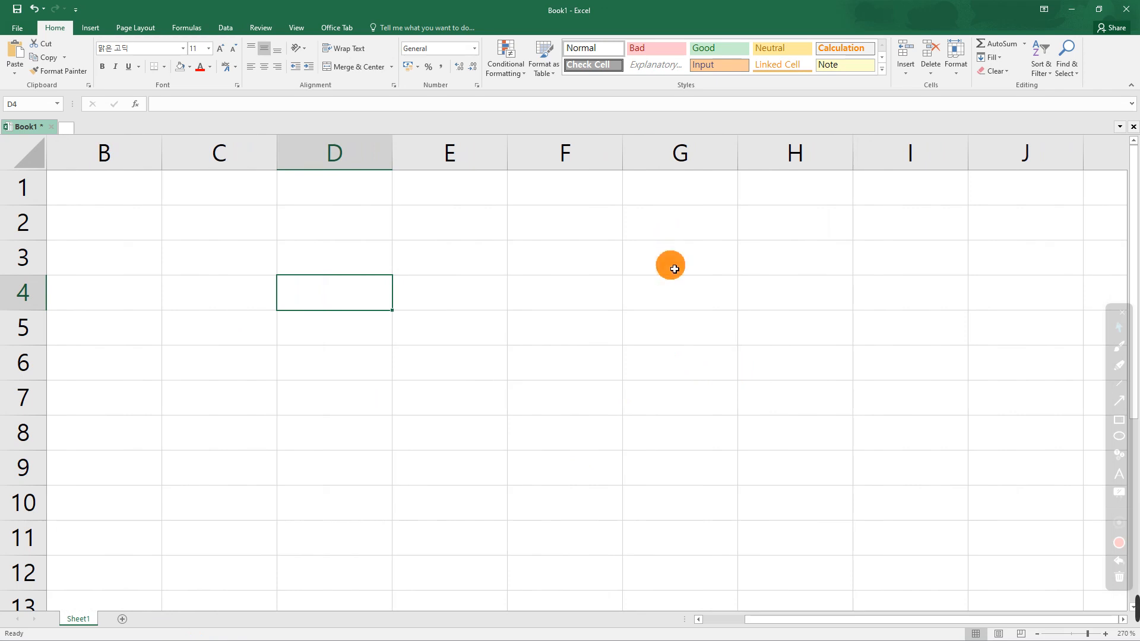
- In the Excel worksheet, enter 1 in cell G3 and 1 in cell H2 as the multiplication table's first header values
click(669, 265)
click(667, 269)
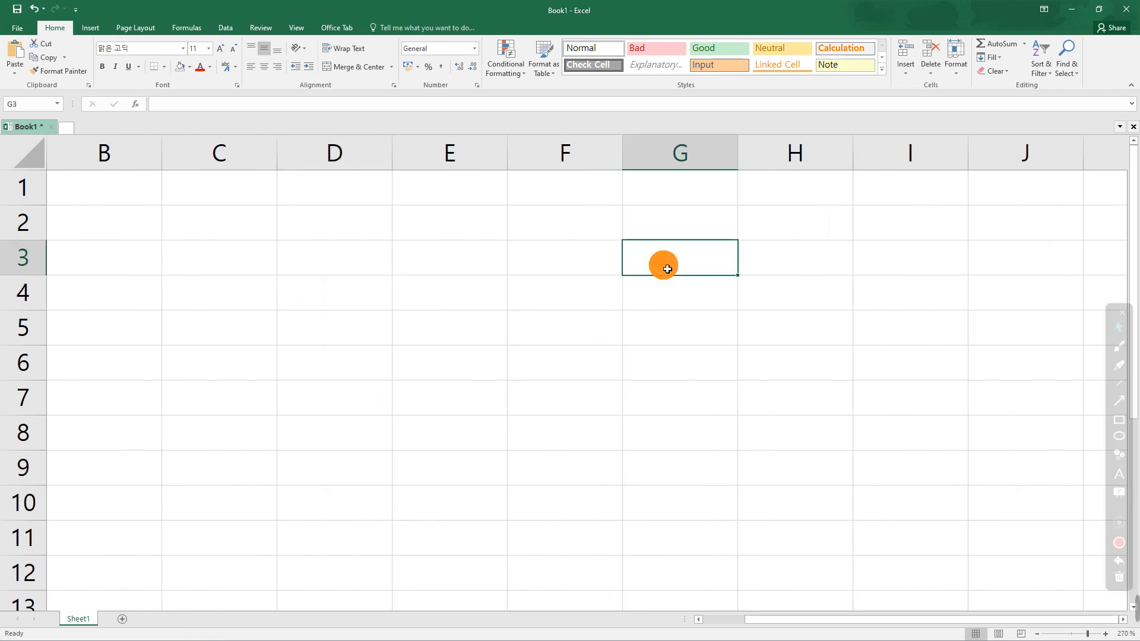
text(1)
key(Return)
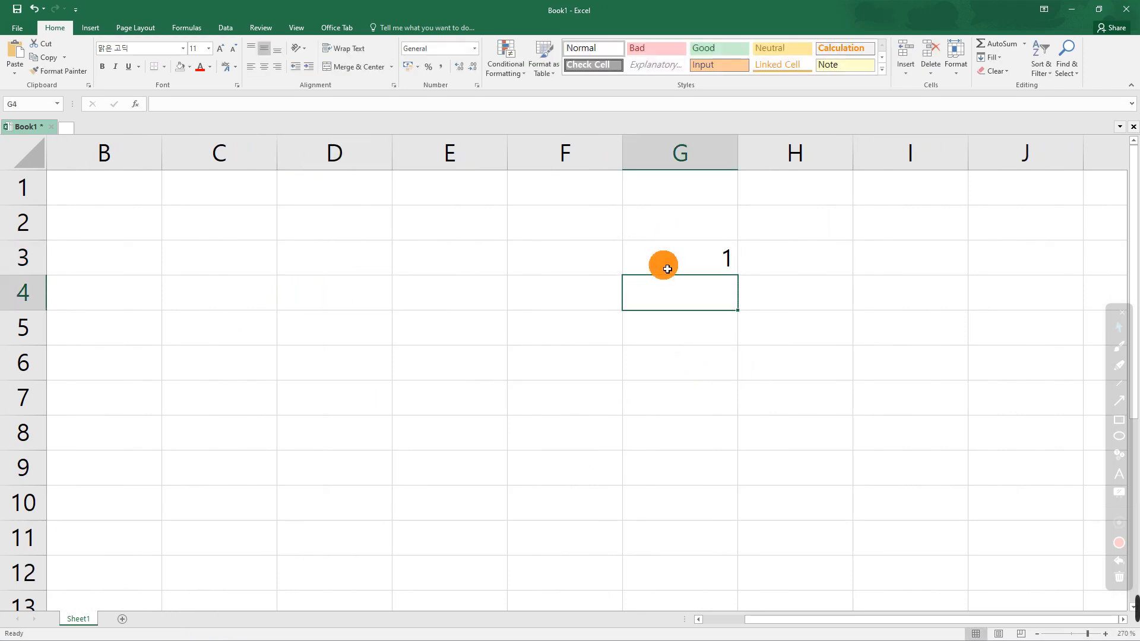
click(796, 232)
text(1)
key(Return)
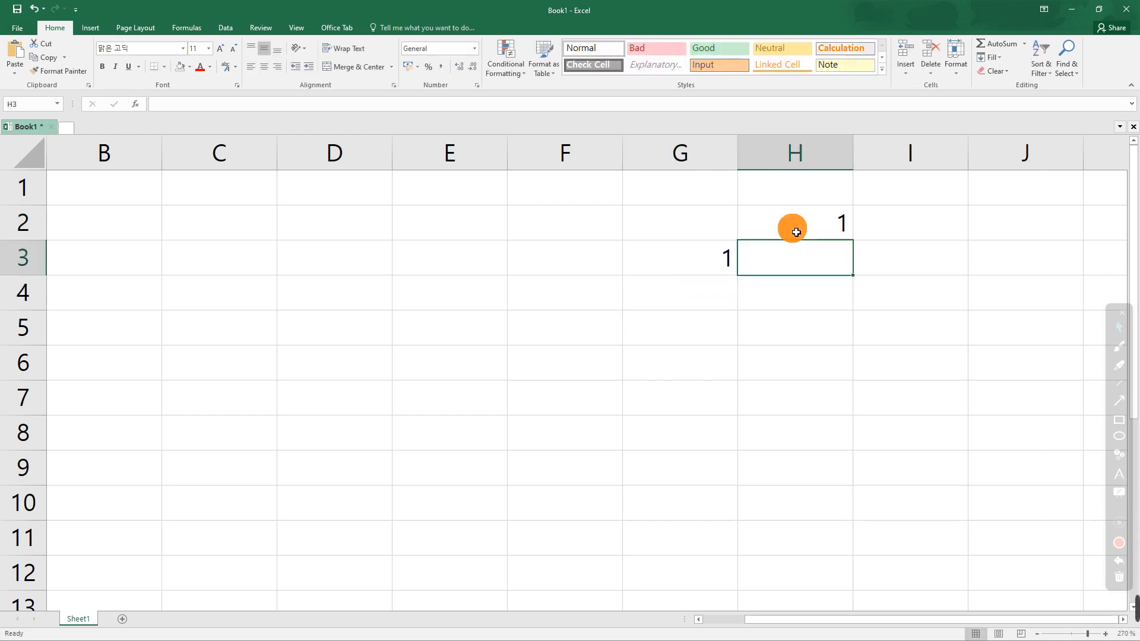
- Continue the multiplication table's header row by entering 2 in cell I2 and 3 in cell J2
click(1078, 633)
drag(1081, 634, 1078, 634)
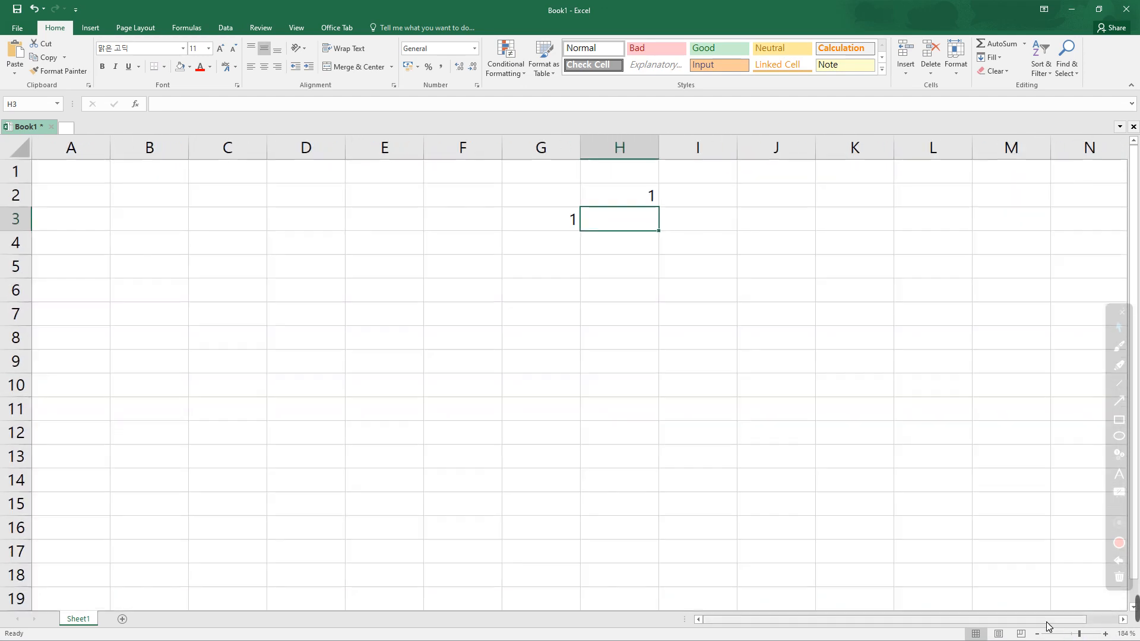
scroll(1122, 625, right, 4)
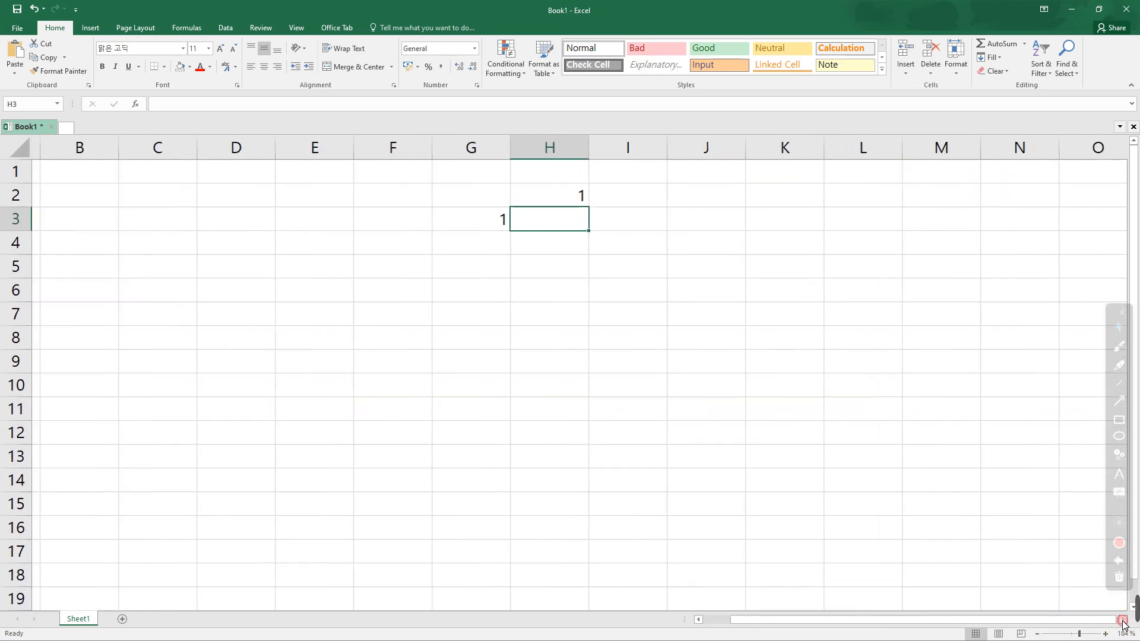
click(482, 239)
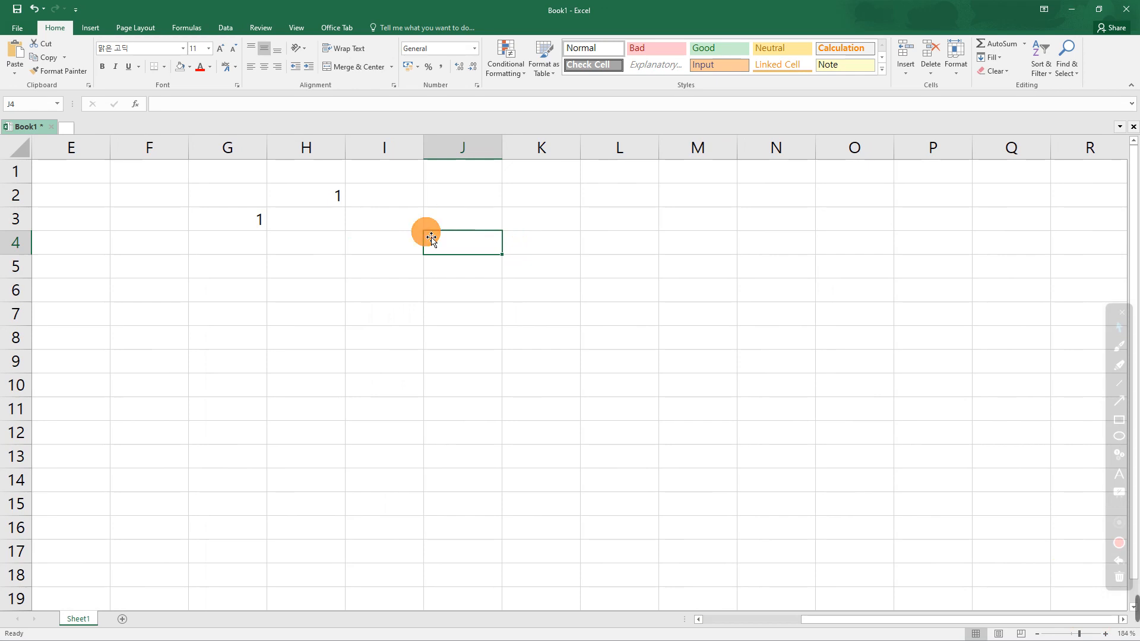
click(383, 201)
drag(383, 201, 1016, 199)
click(880, 424)
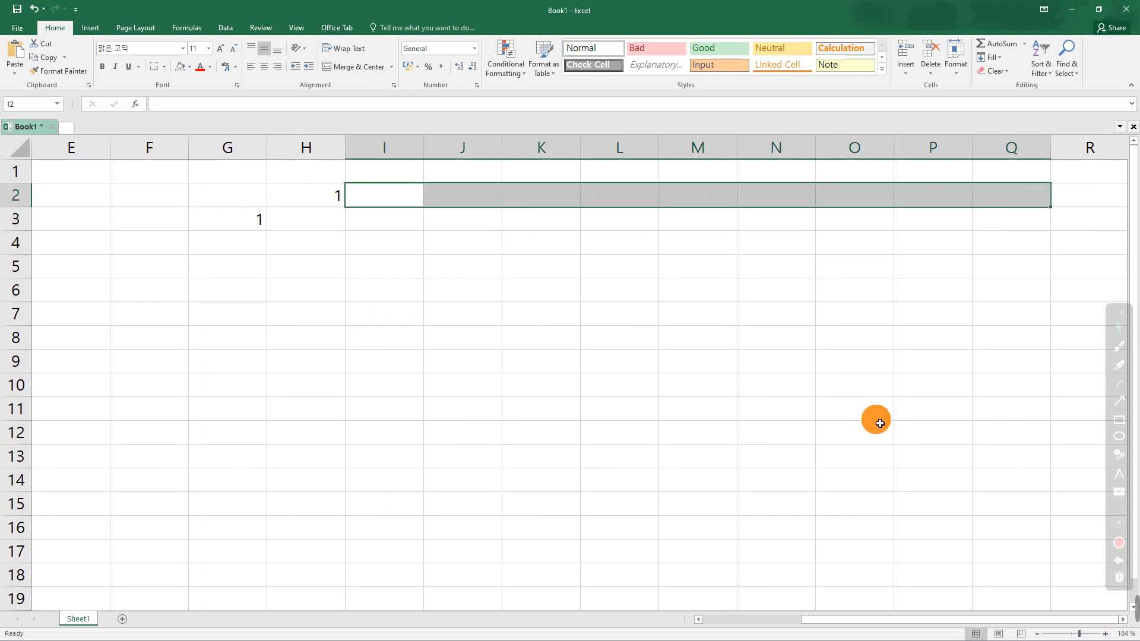
click(412, 202)
text(2)
key(Tab)
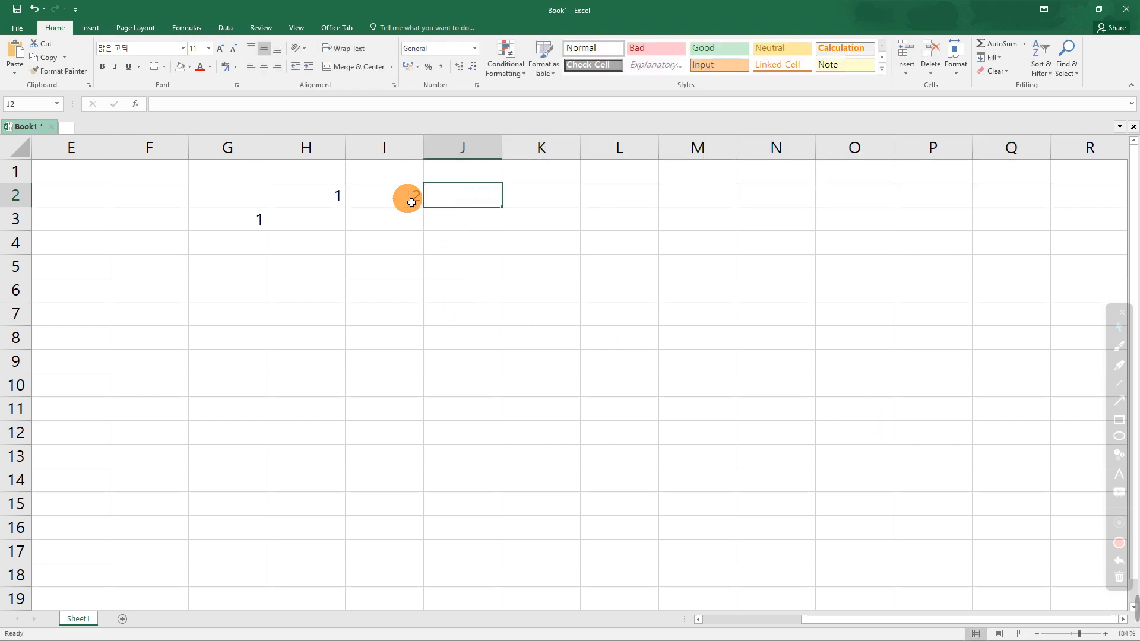
text(3)
key(Tab)
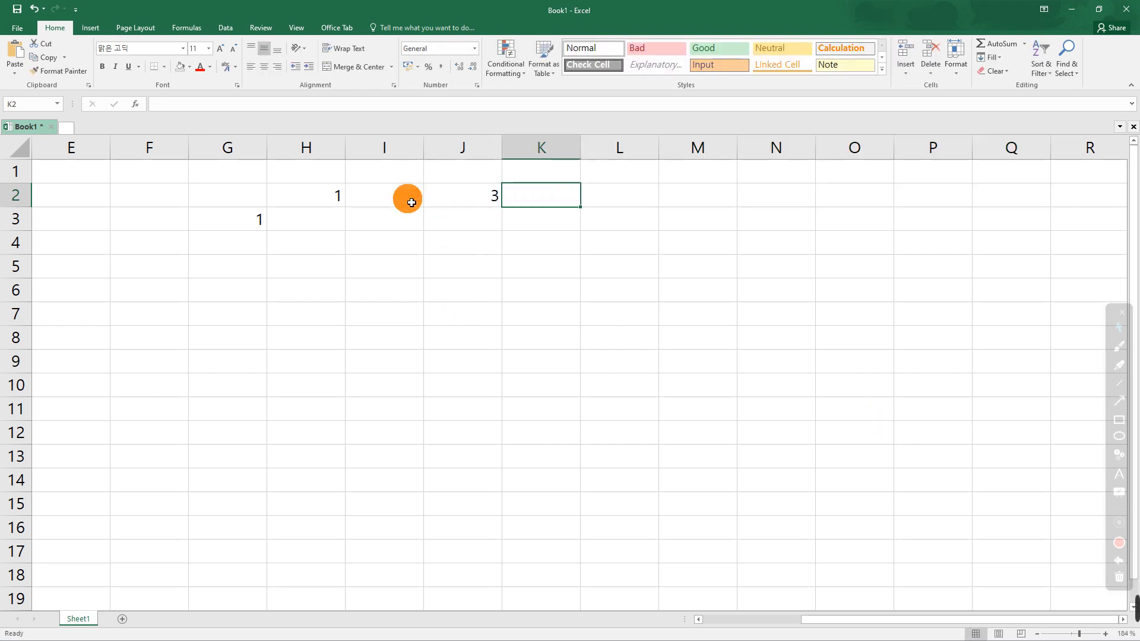
- Clear the contents of cells I2:J2 in the table's header row
drag(412, 202, 468, 198)
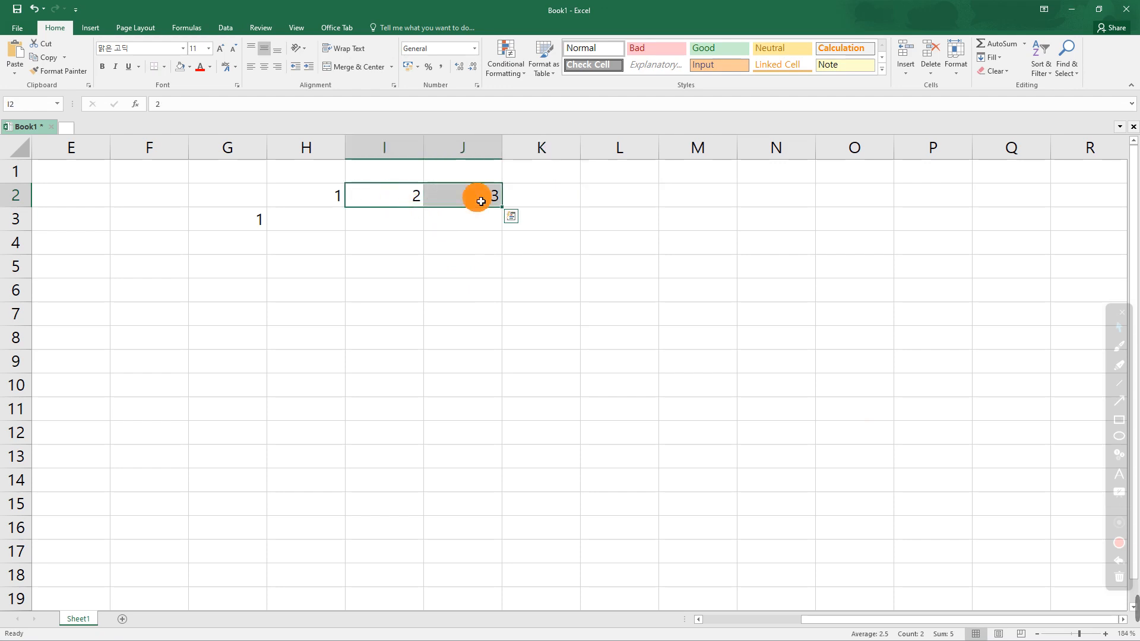
click(475, 218)
drag(392, 190, 471, 196)
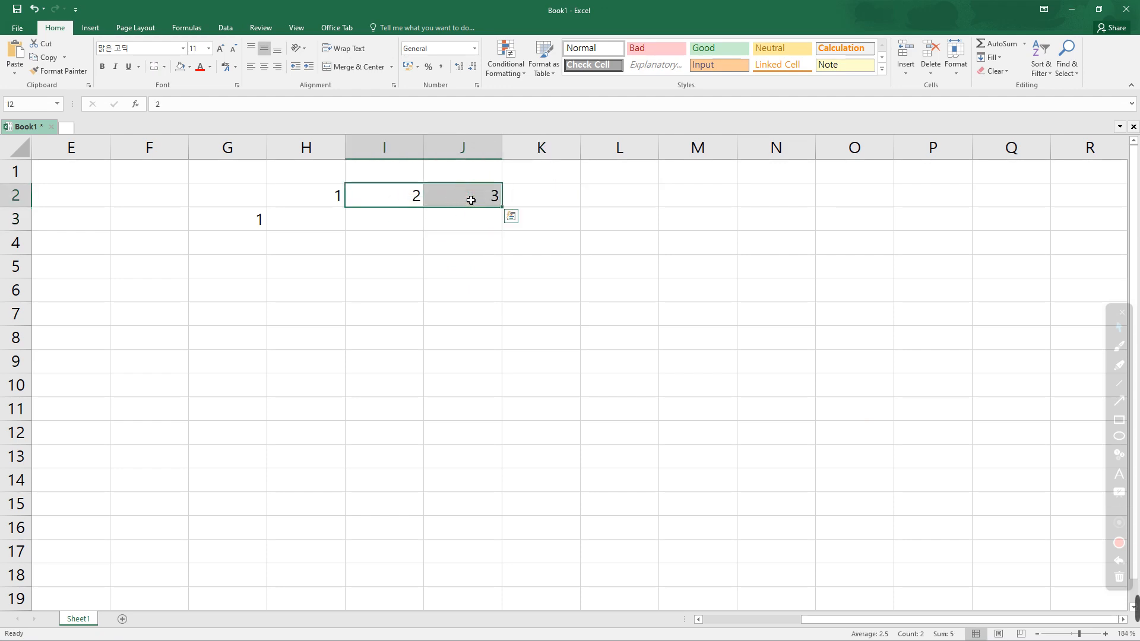
key(Delete)
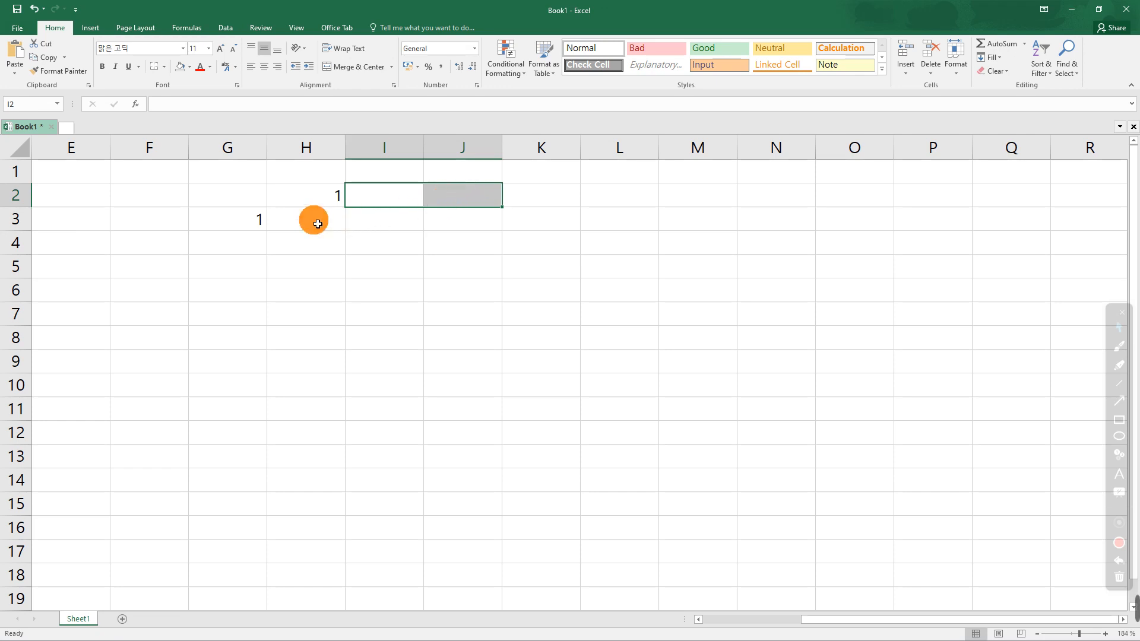
- Enter 2, 3 and 4 in cells G4 to G6 and 100 in cell G13
click(252, 245)
text(2)
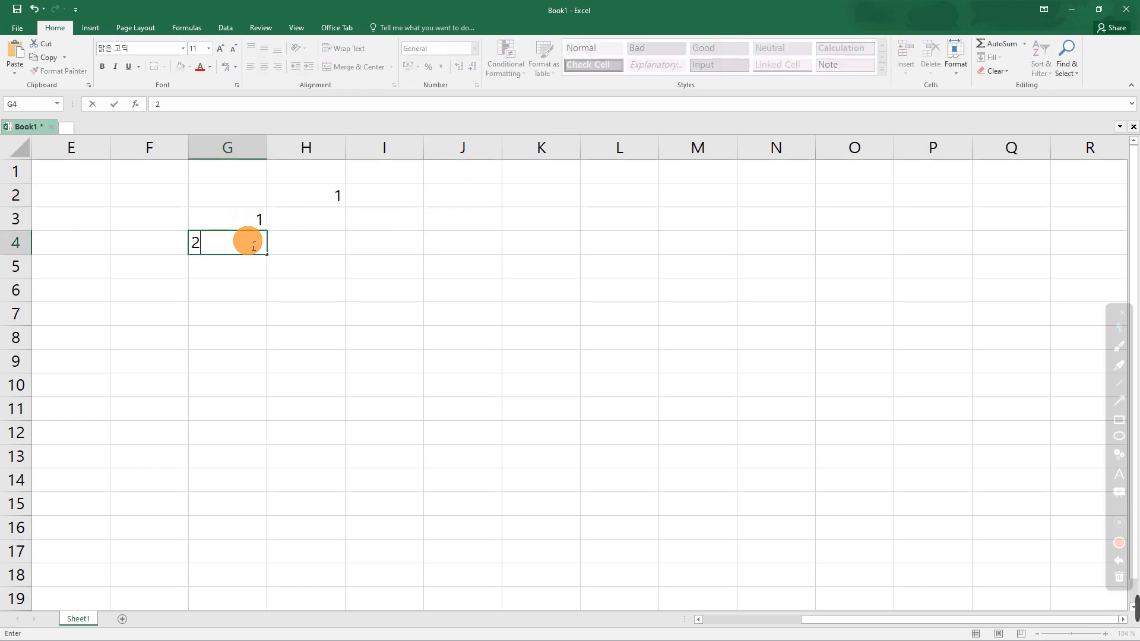
key(Return)
text(3)
key(Return)
text(4)
key(Return)
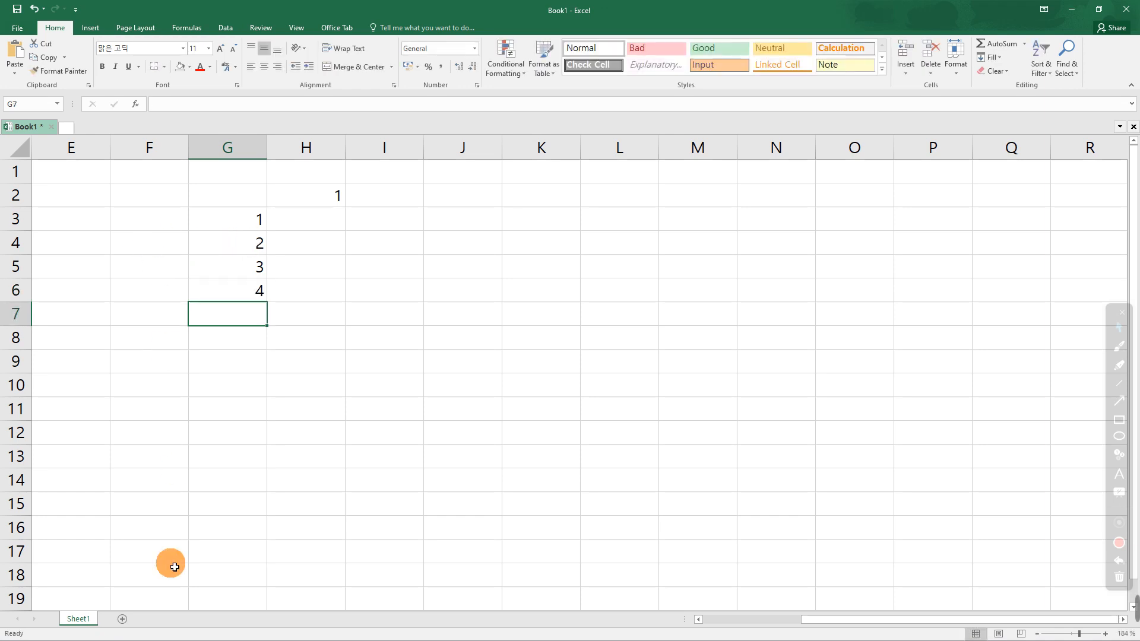
click(245, 458)
text(100)
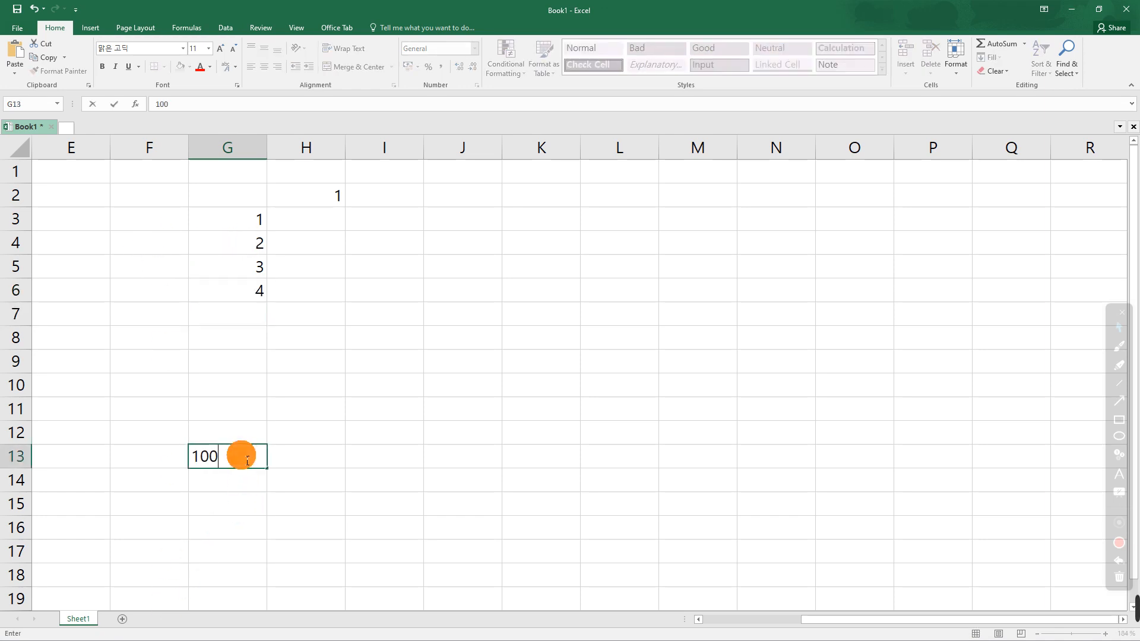
key(Return)
- Clear the contents of the range G4:G13
drag(250, 246, 243, 468)
key(Delete)
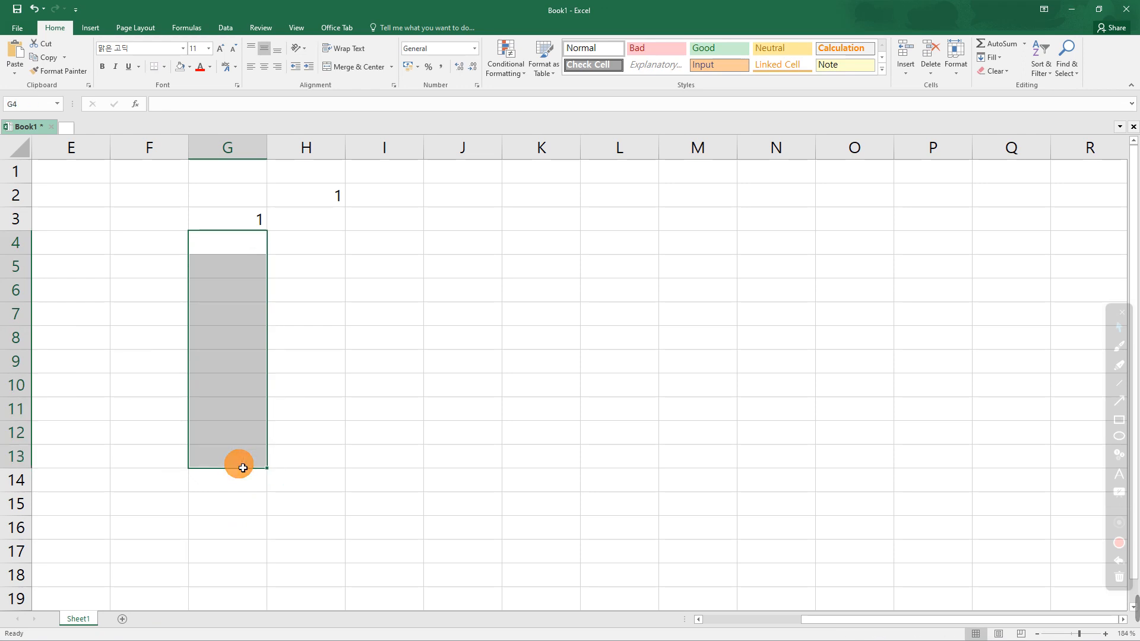
click(359, 333)
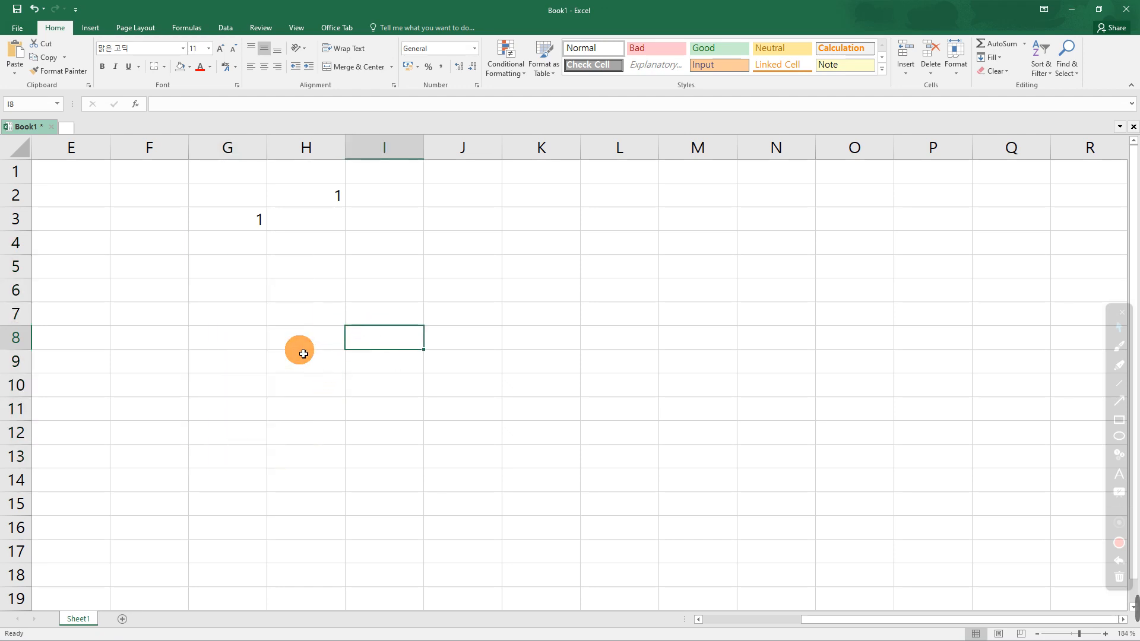
- Try filling the value in G3 down through G7 as plain copies and clear the copied values from G4:G7
click(259, 218)
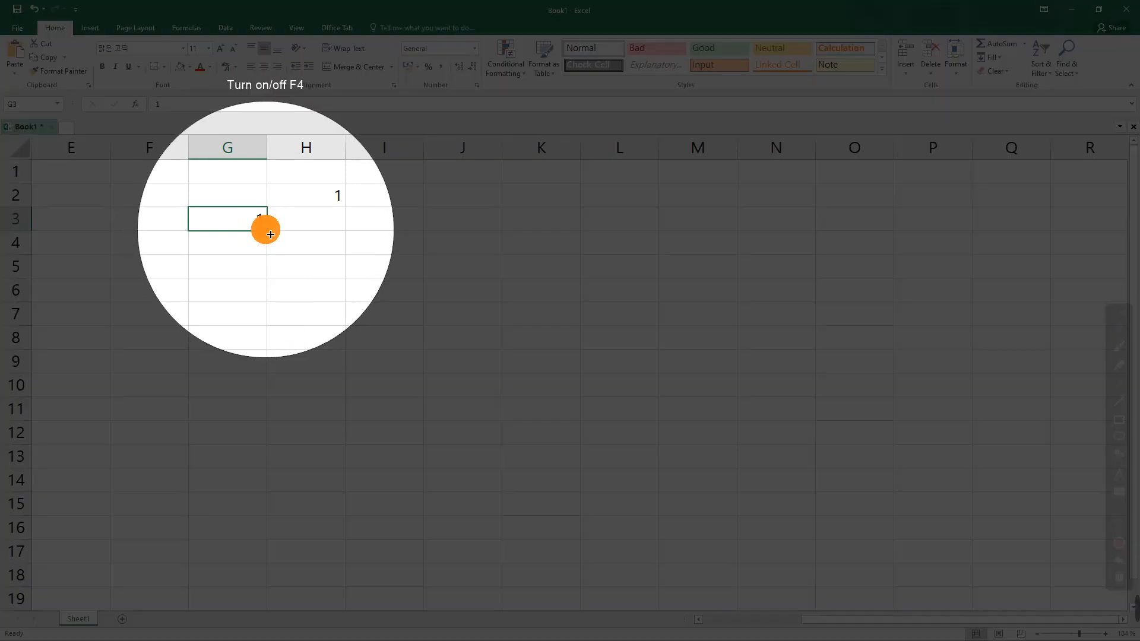
drag(271, 234, 266, 330)
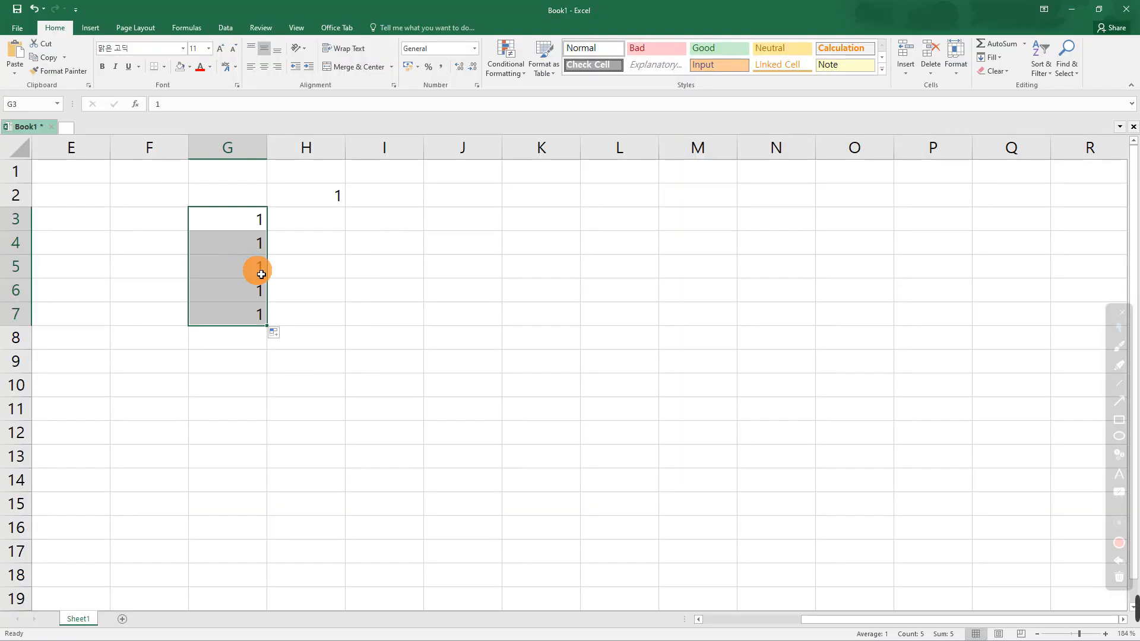
click(278, 268)
drag(250, 249, 250, 314)
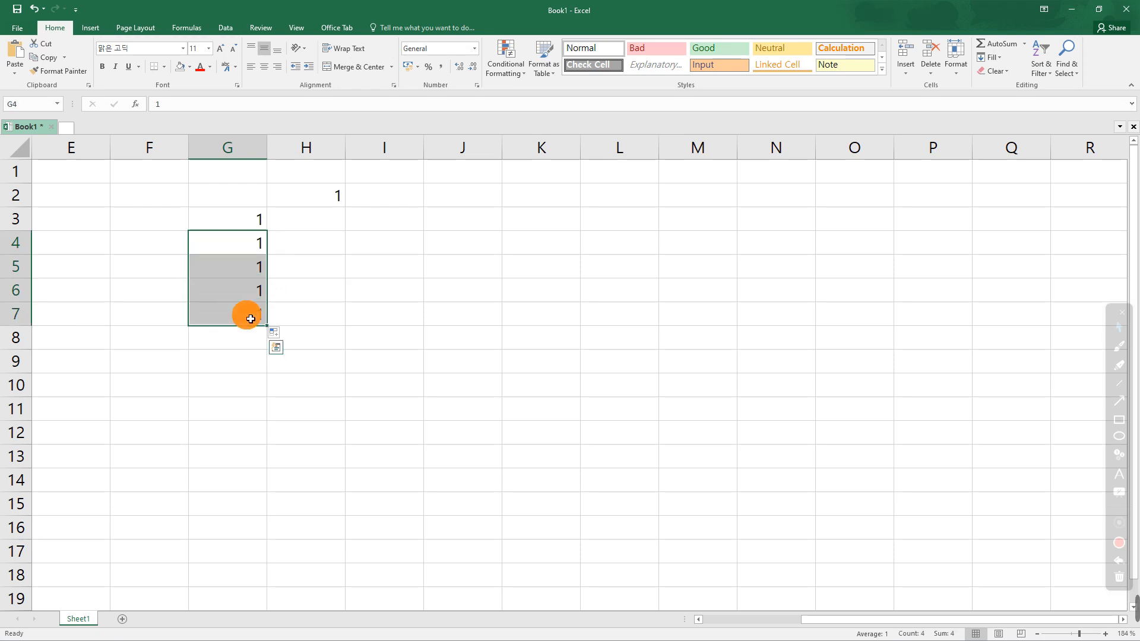
key(Delete)
- Fill column G from G3 down to G12 with the incrementing series 1 to 10
click(246, 223)
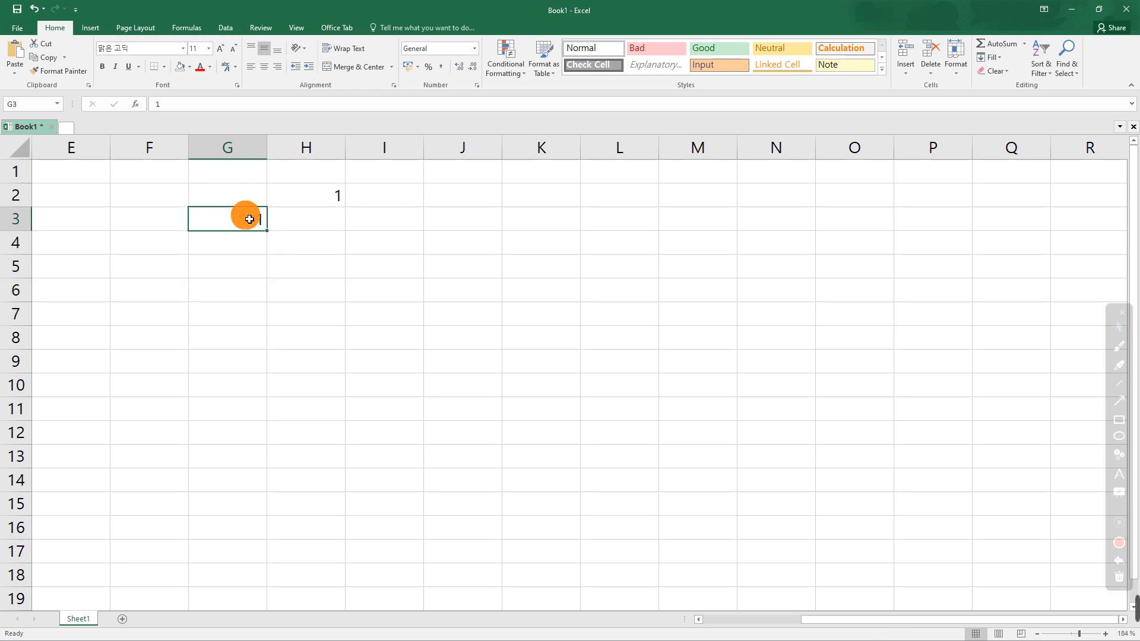
key(F4)
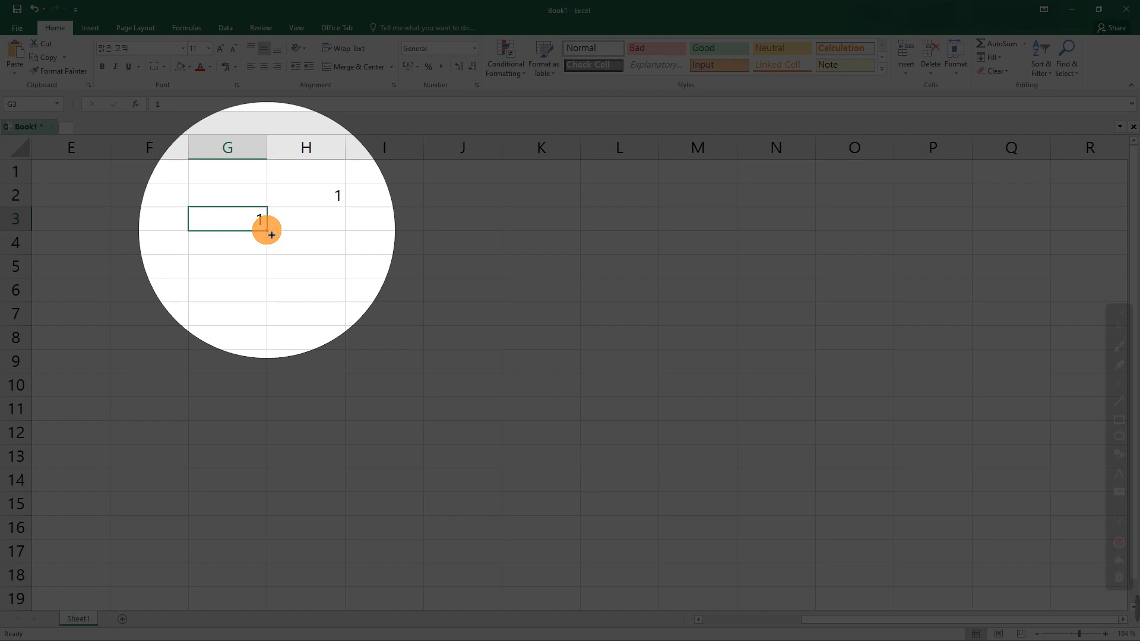
drag(272, 235, 255, 441)
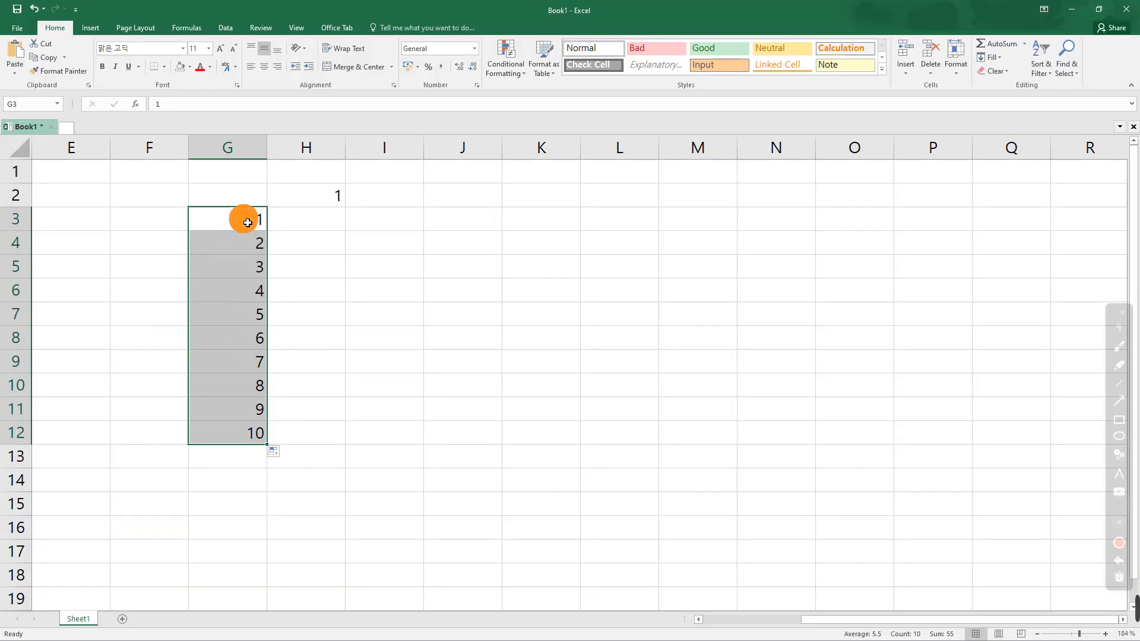
click(240, 221)
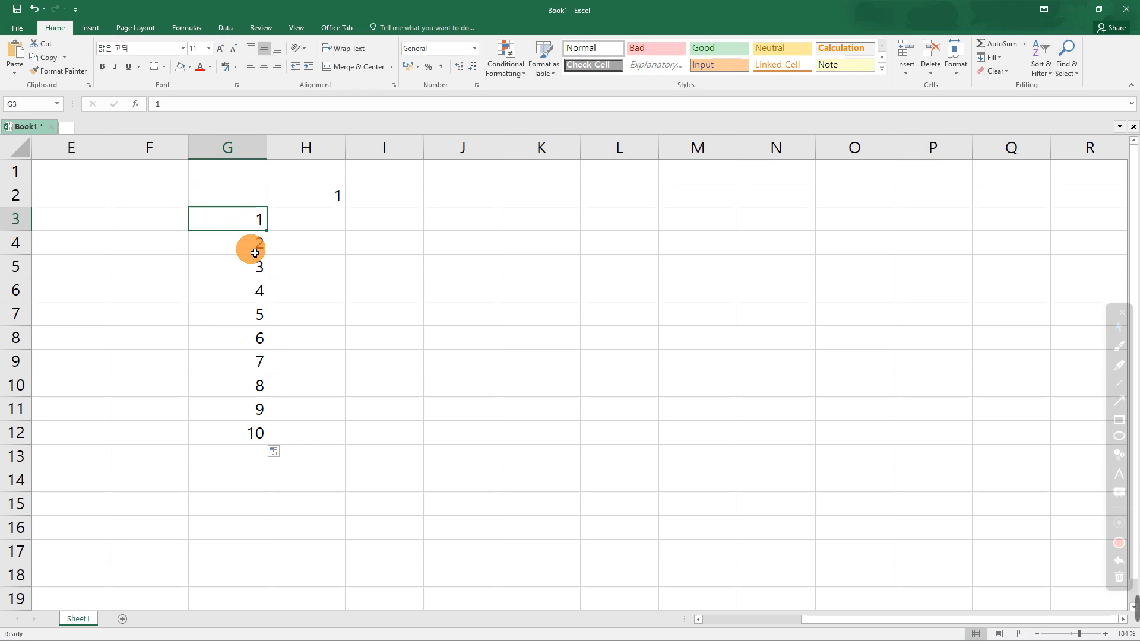
- Fill row 2 from H2 across to Q2 with the incrementing series 1 to 10
click(321, 198)
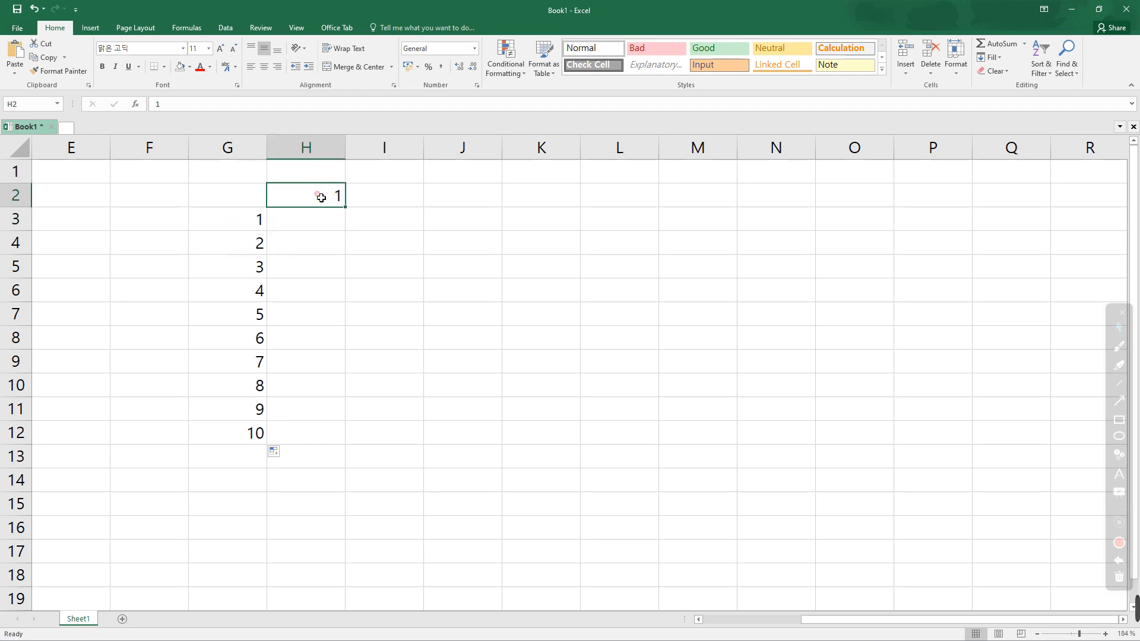
key(F4)
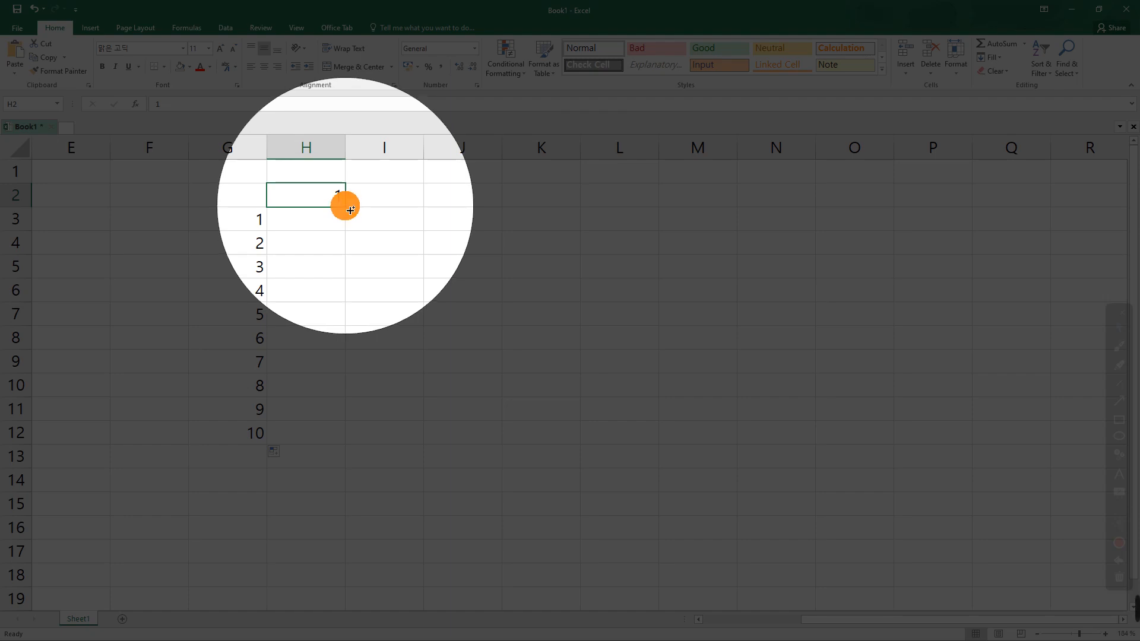
drag(350, 210, 1017, 197)
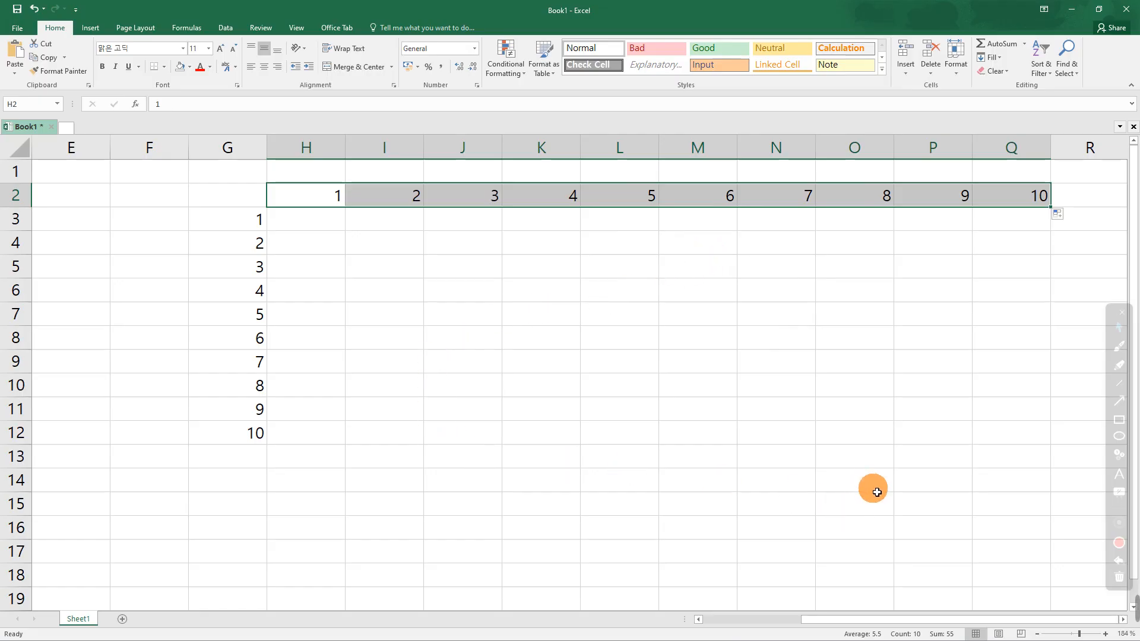
- Centre the contents of the whole table range G2:Q12 horizontally
click(1122, 619)
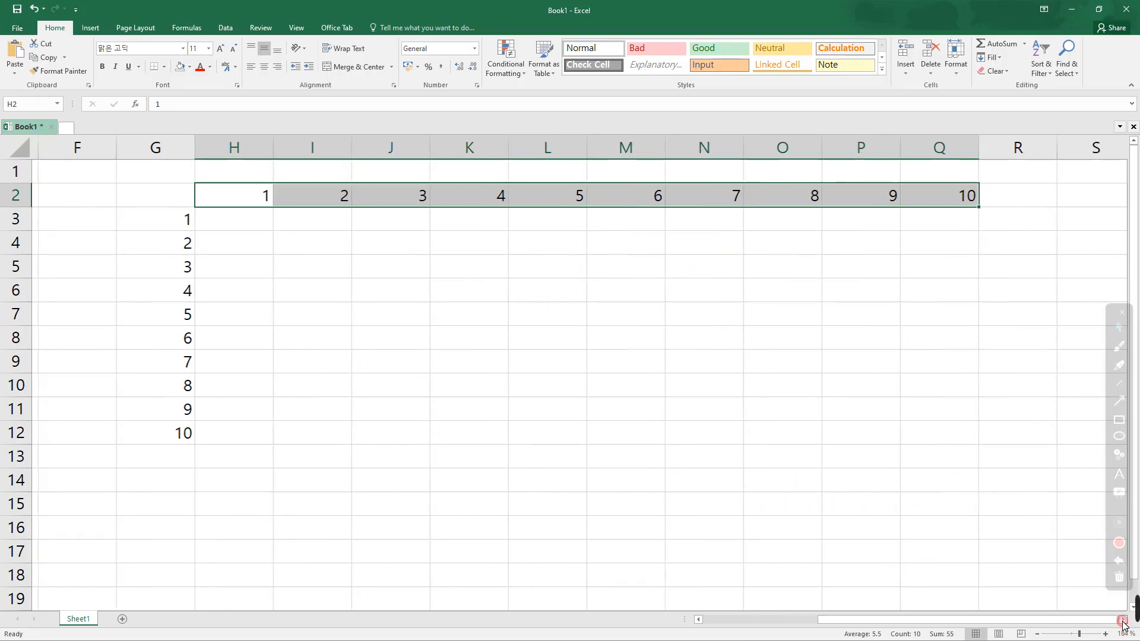
click(1123, 620)
click(1123, 619)
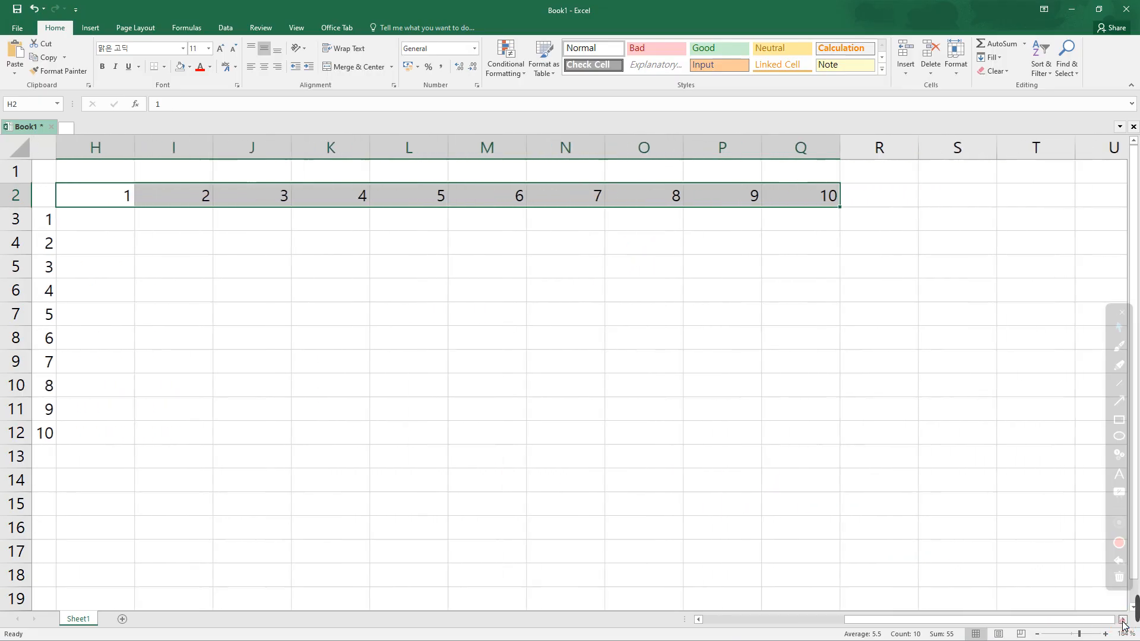
click(699, 620)
click(698, 620)
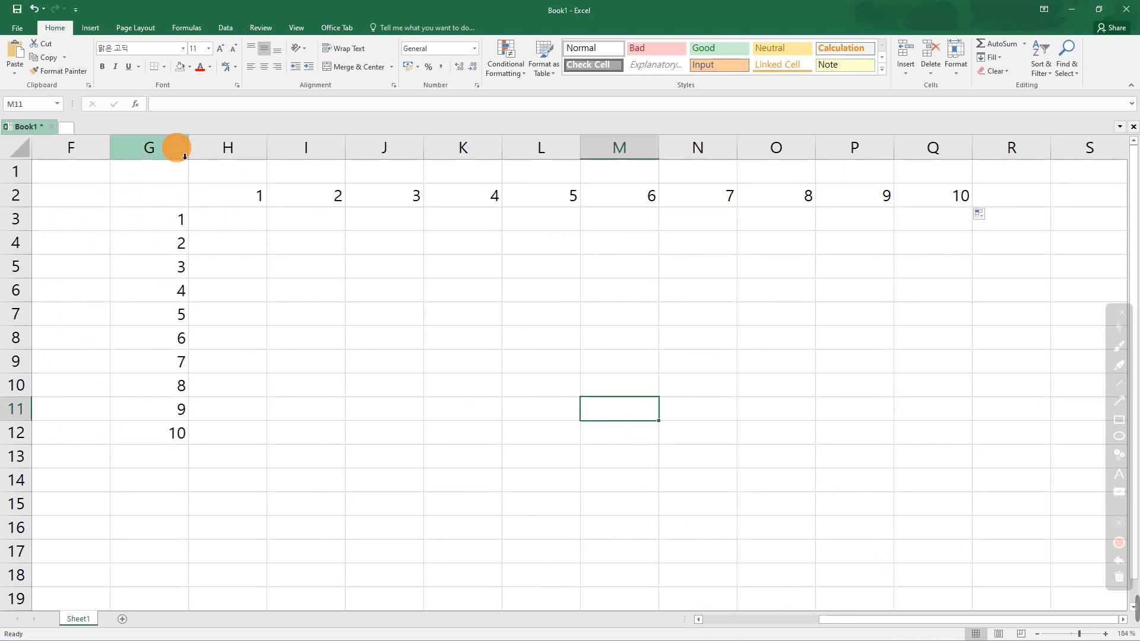
drag(169, 196, 926, 437)
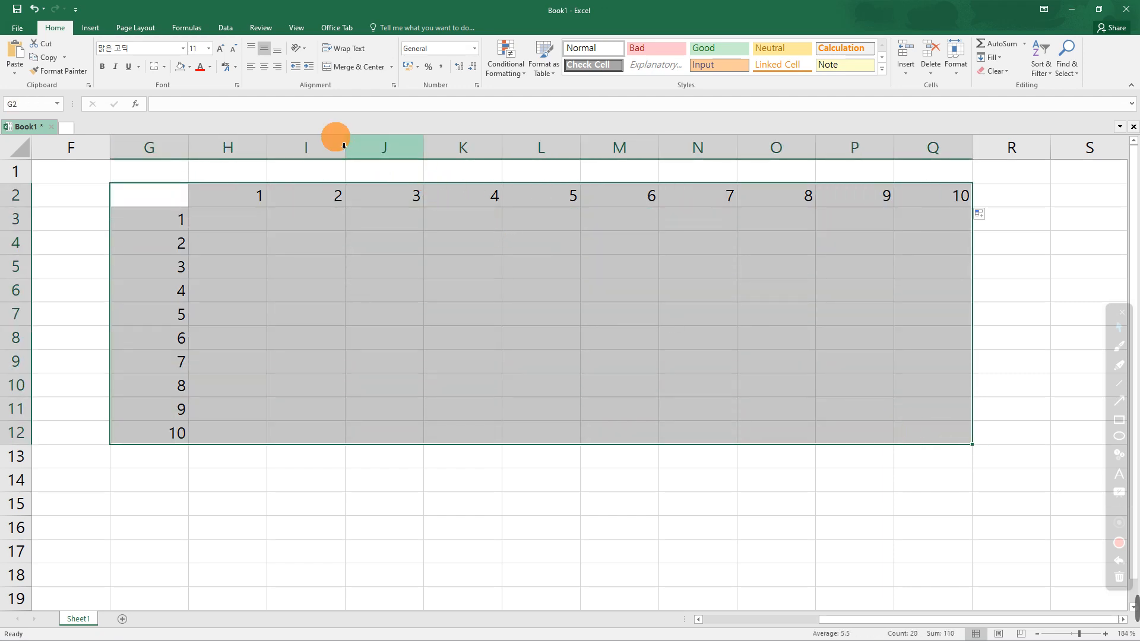
click(263, 67)
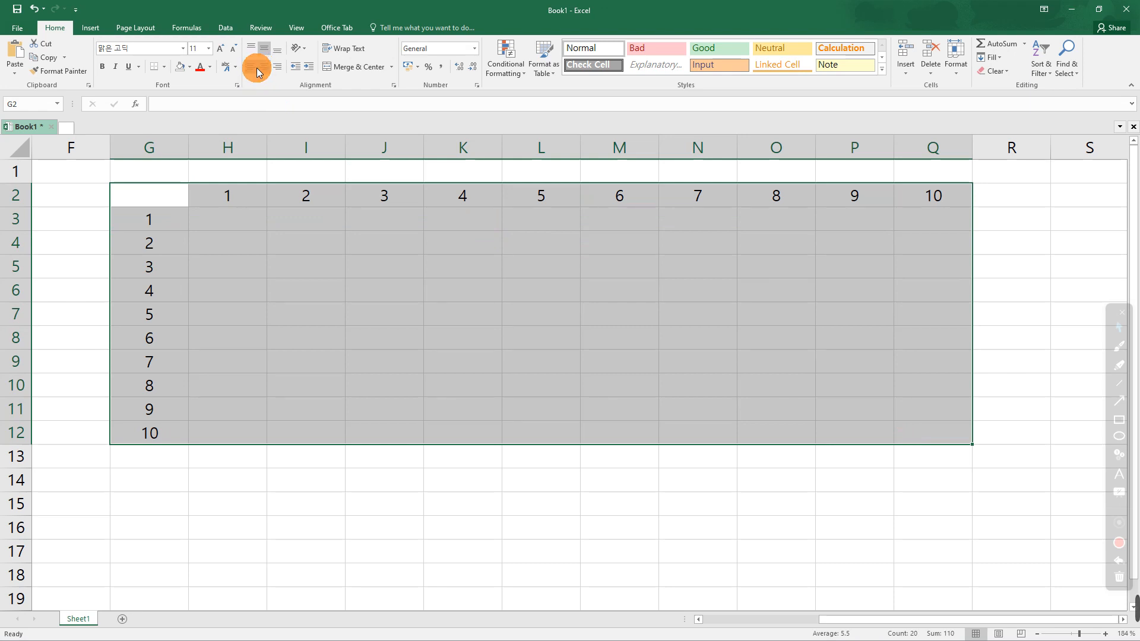
- Apply All Borders to the table range G2:Q12
click(163, 68)
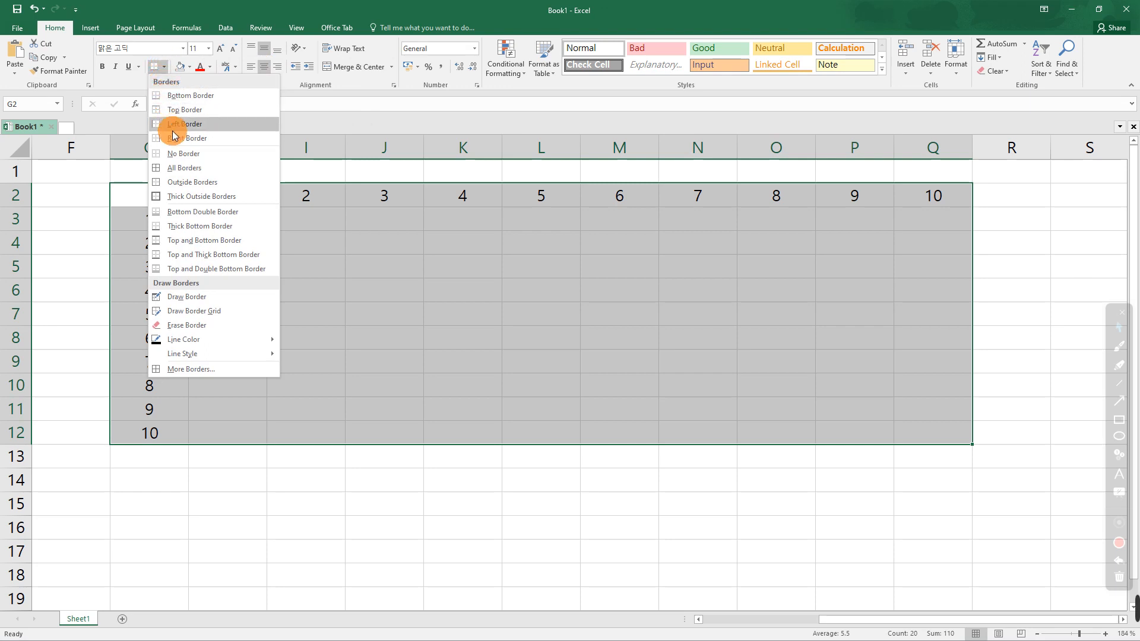
click(207, 168)
click(478, 428)
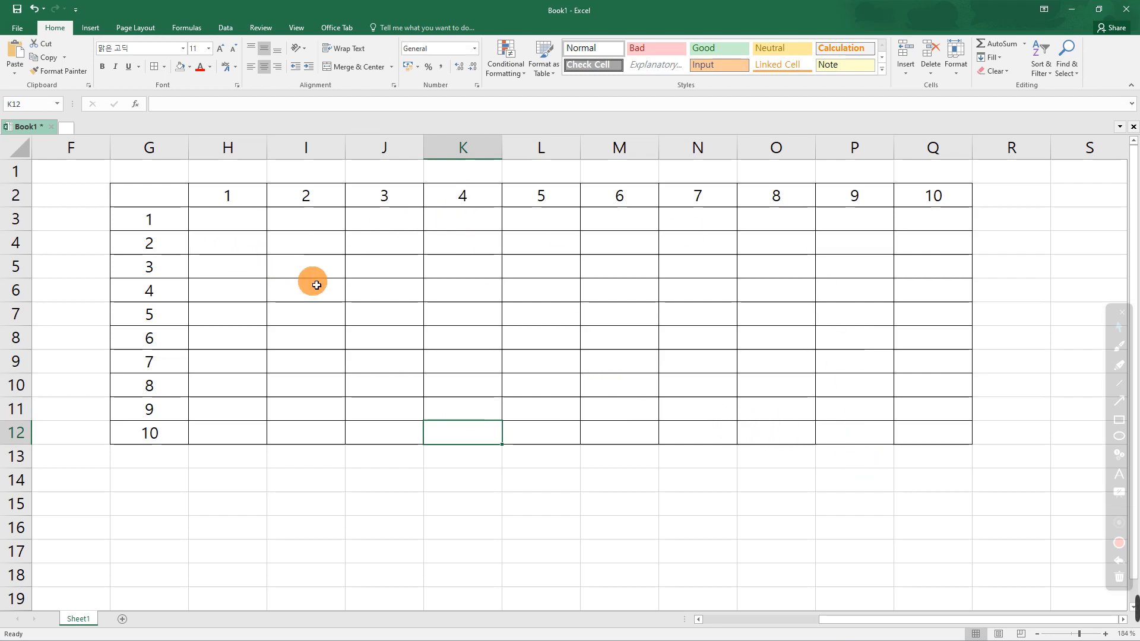
click(482, 315)
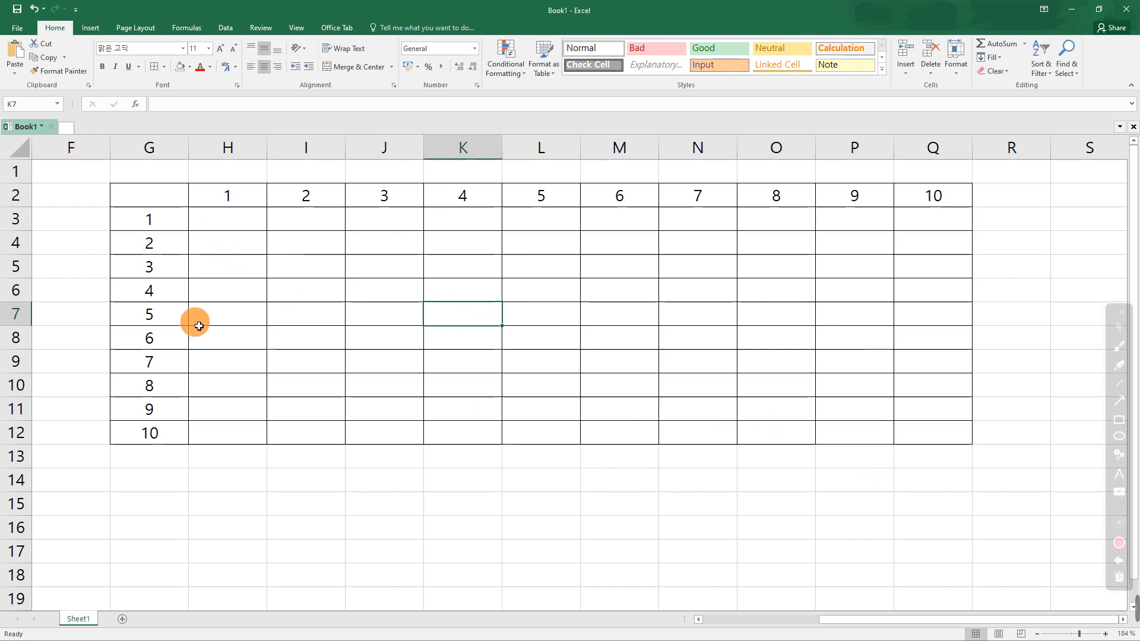
click(558, 317)
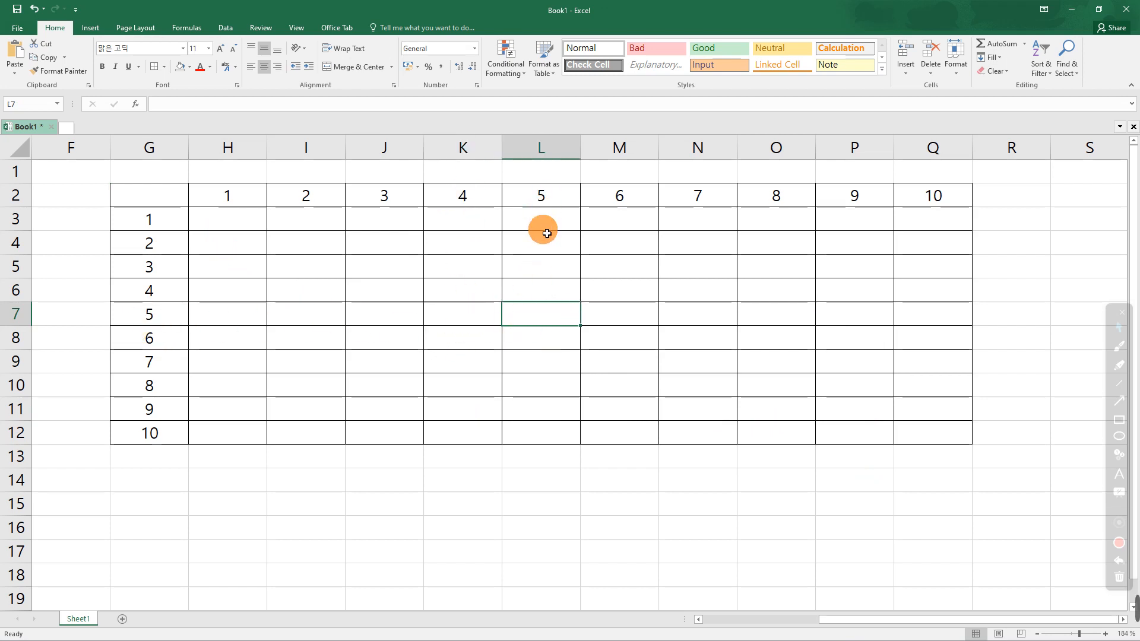
- Enter the mixed-reference formula =$G3*H$2 in cell H3
click(221, 227)
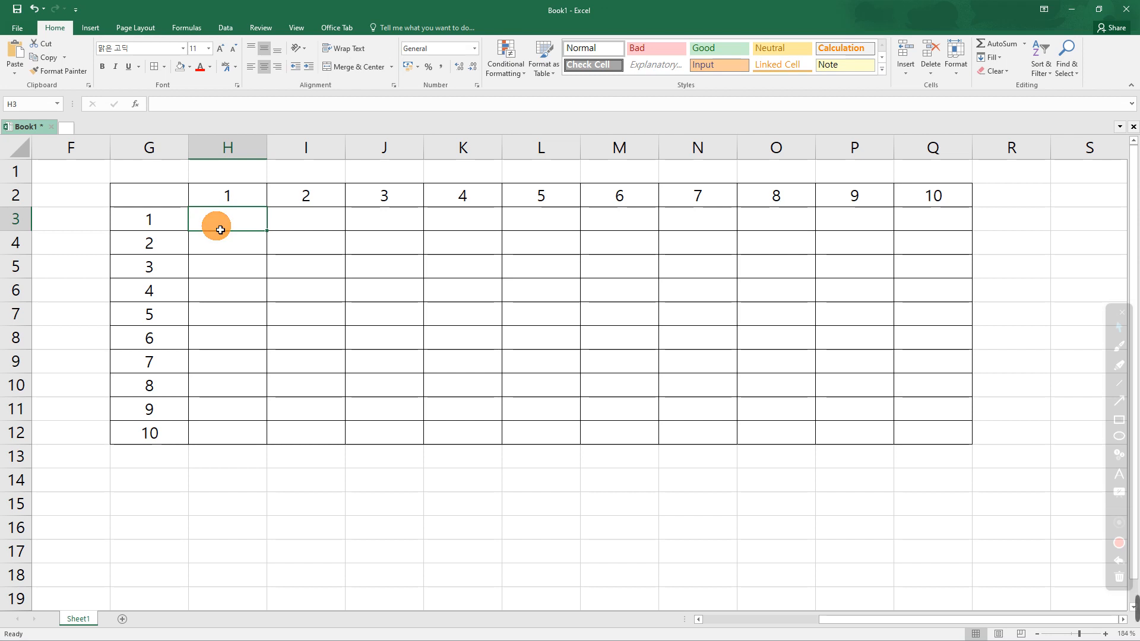
text(=)
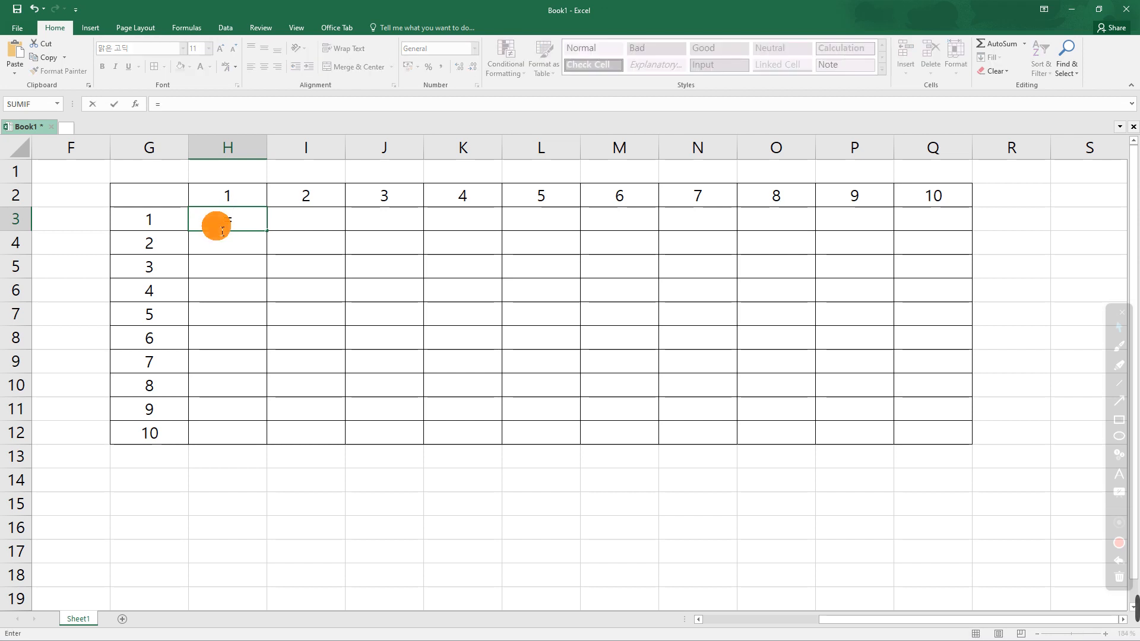
text($)
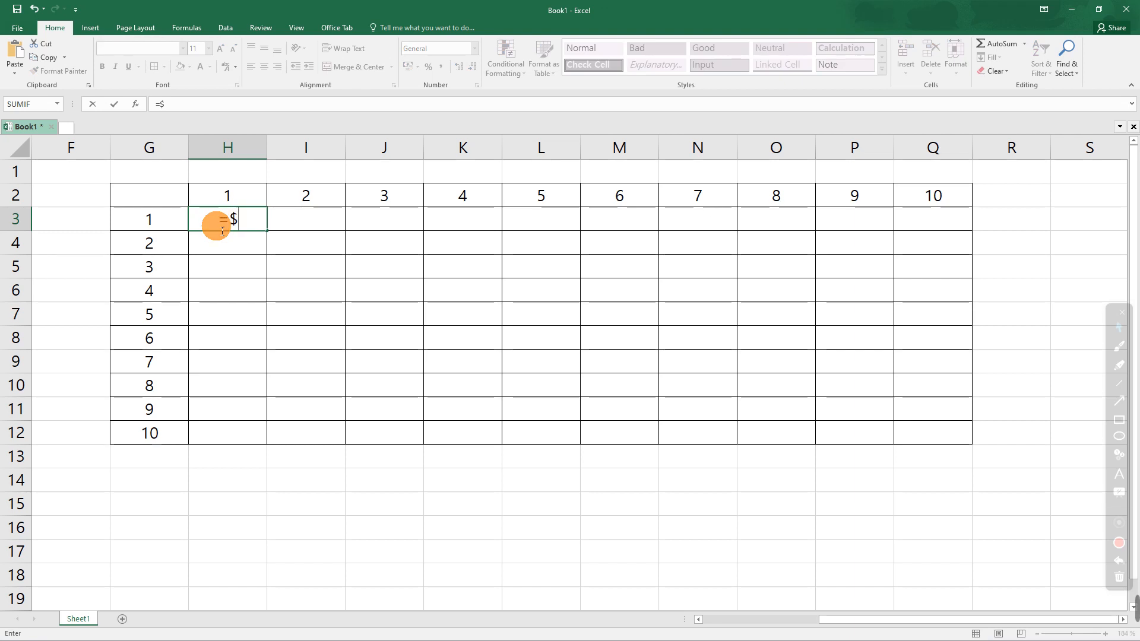
text(G3)
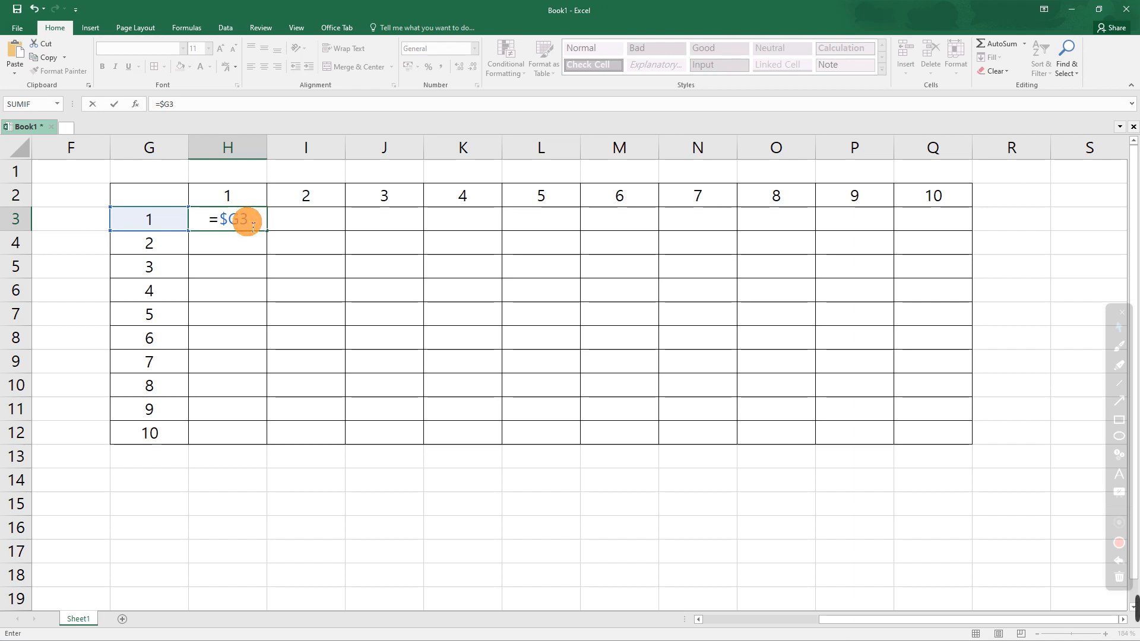
text(*)
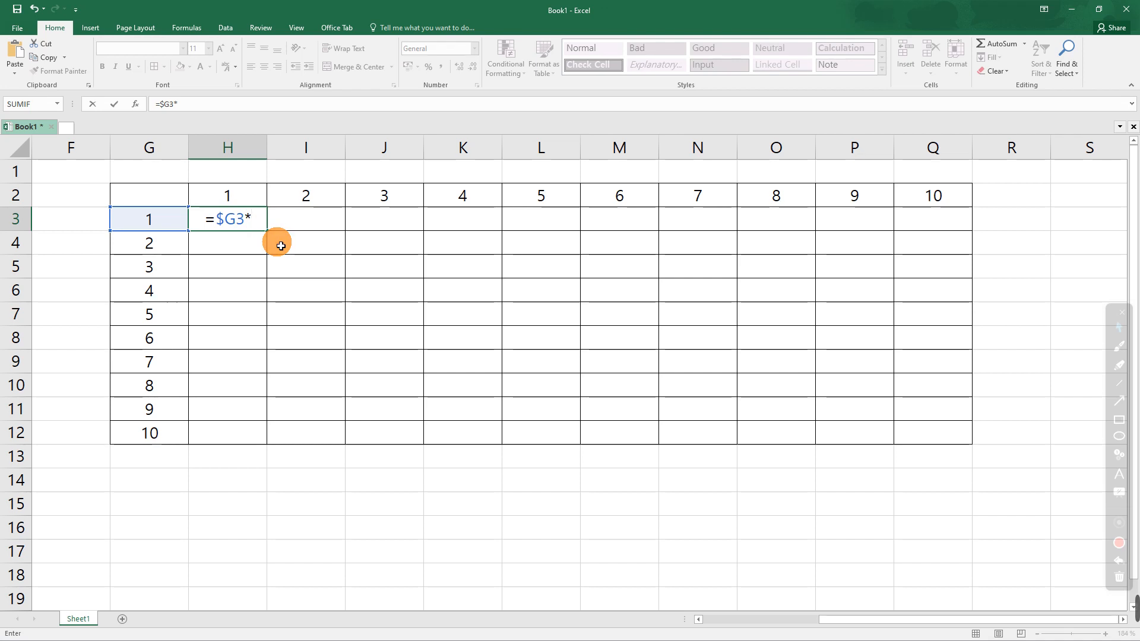
text(H)
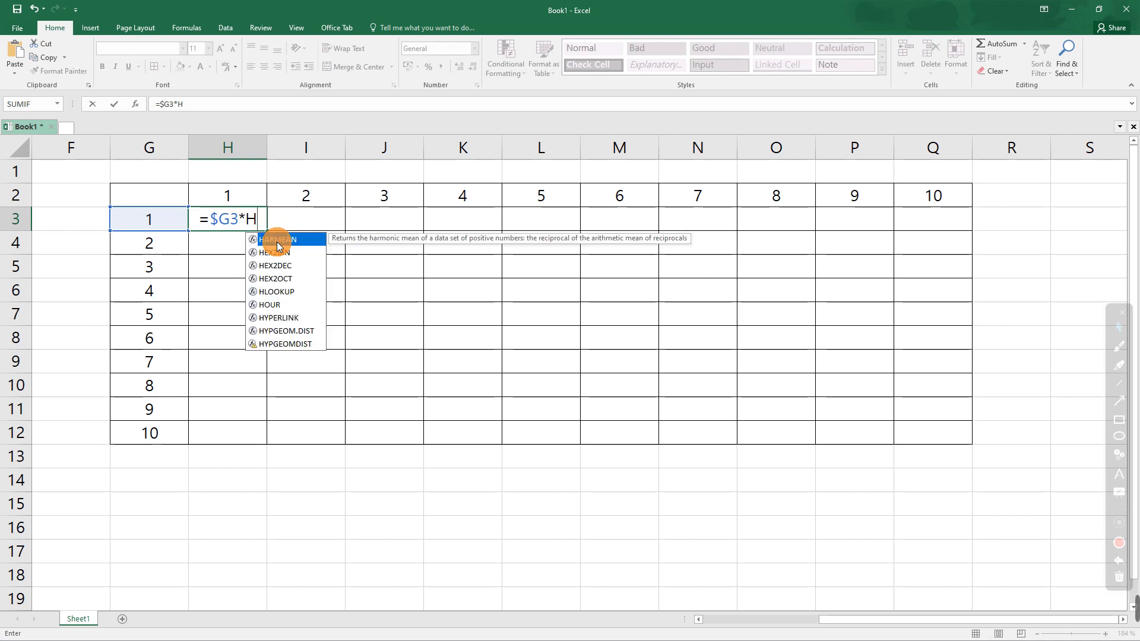
text($)
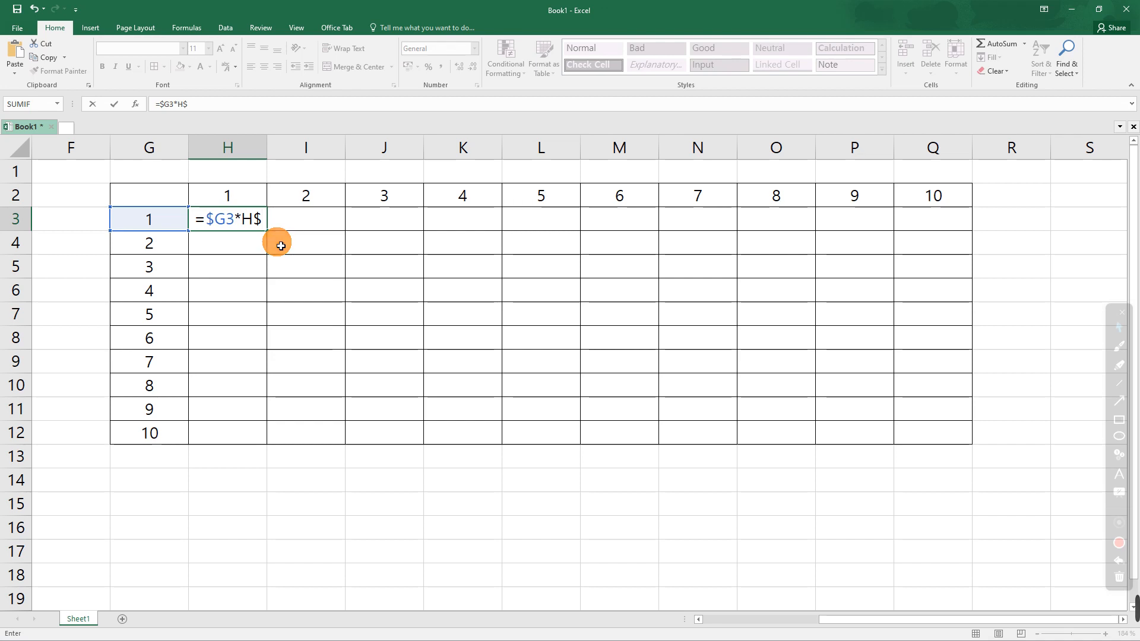
text(2)
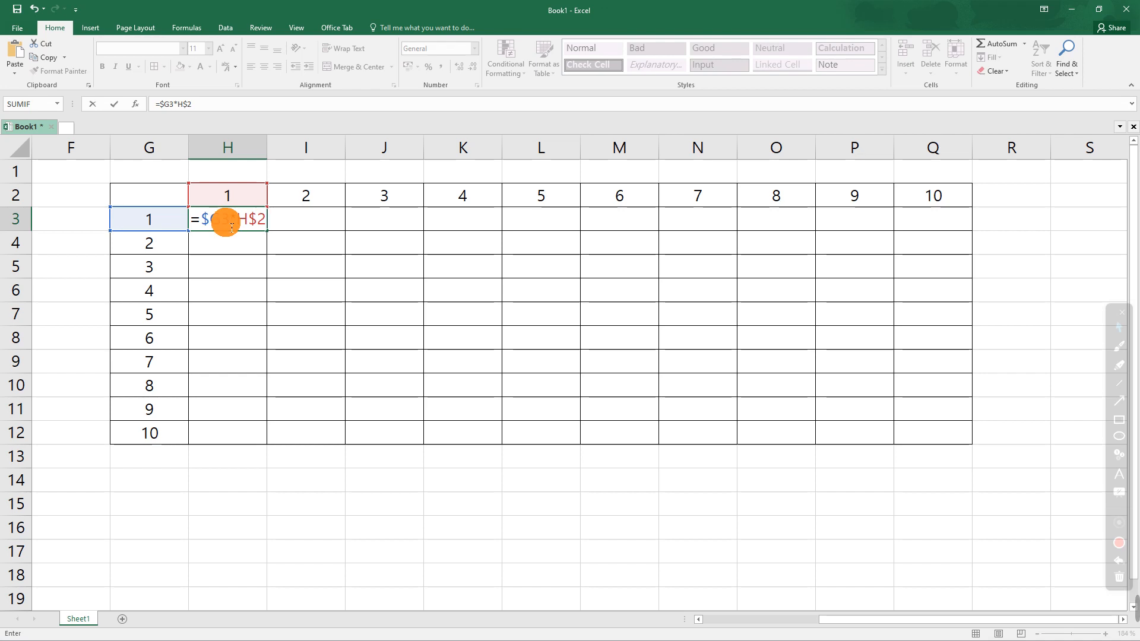
key(Return)
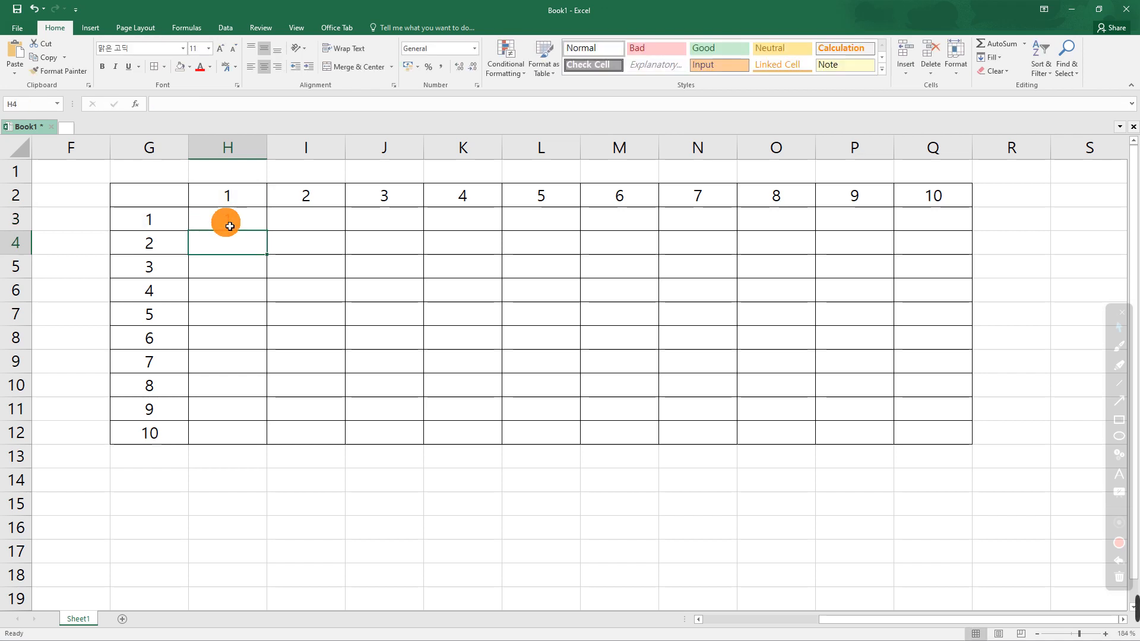
- Copy the formula in H3 across to J3 and examine the references in I3 and J3
click(230, 227)
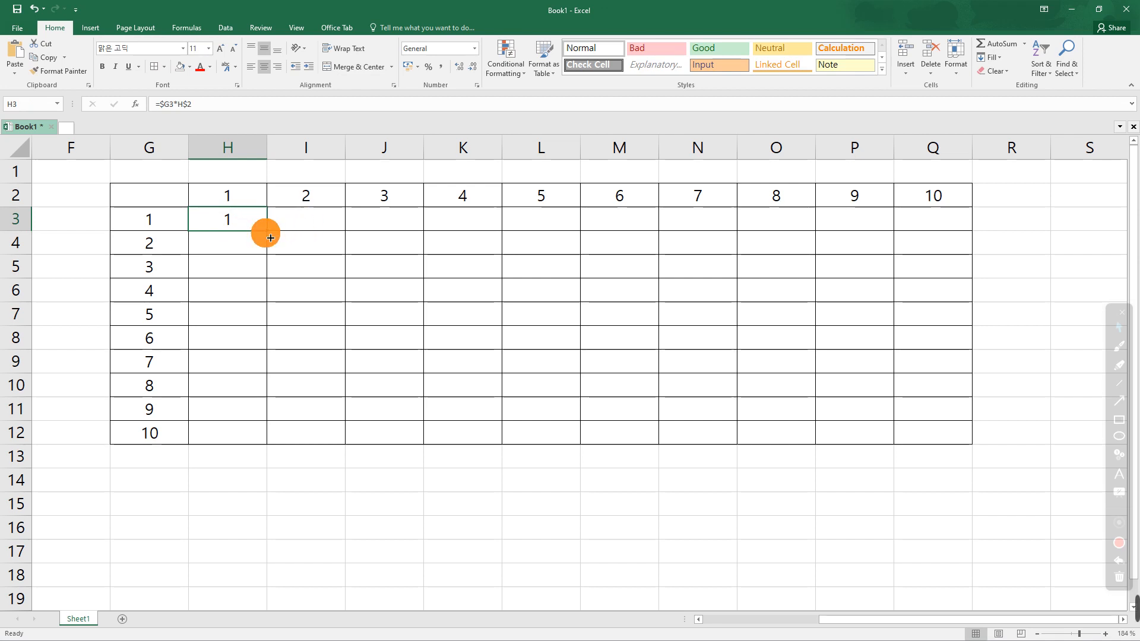
drag(270, 237, 407, 236)
click(309, 221)
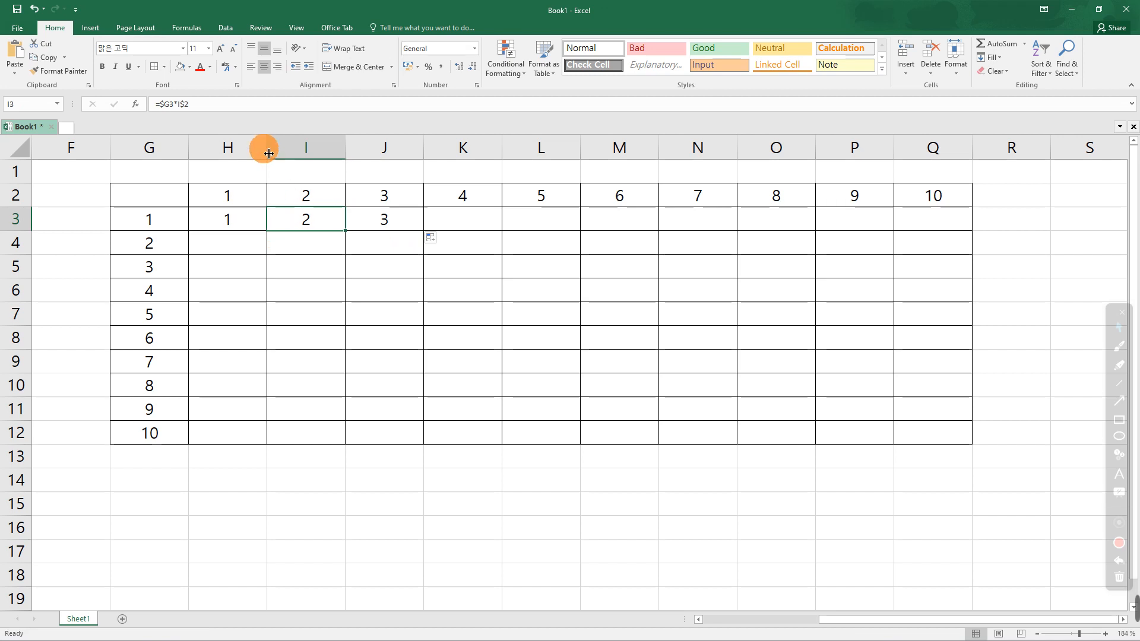
click(235, 106)
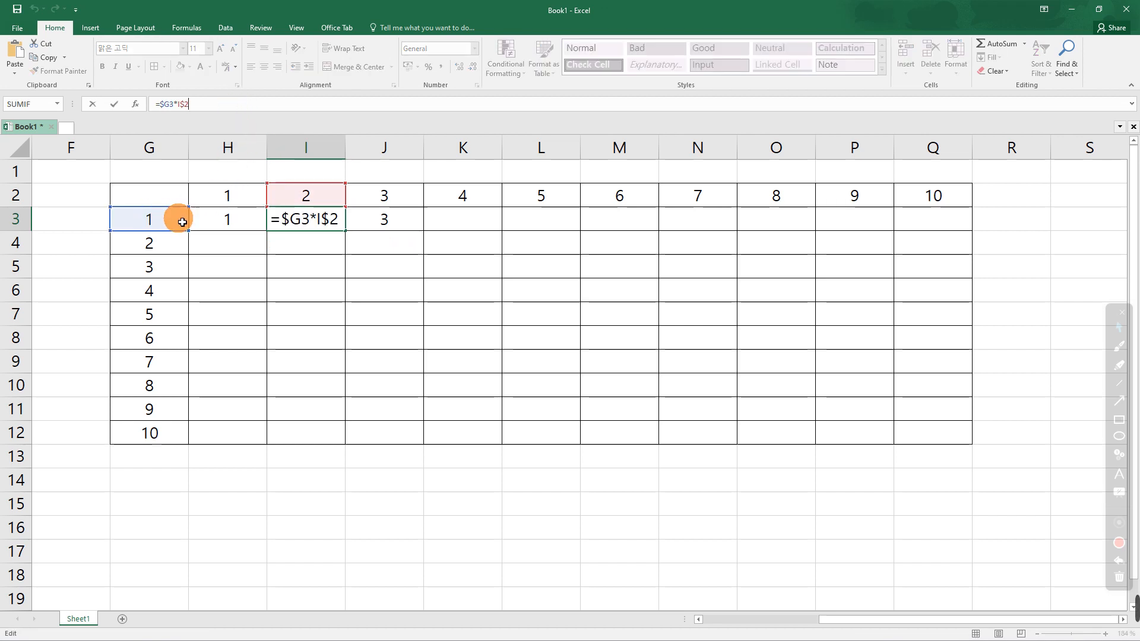
click(374, 223)
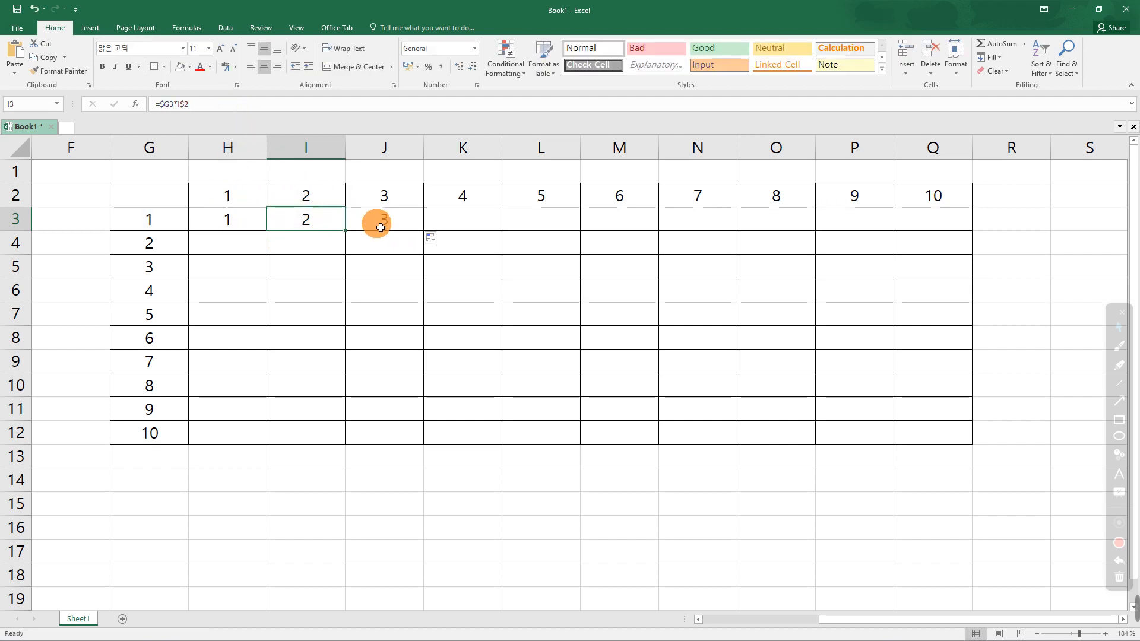
click(210, 106)
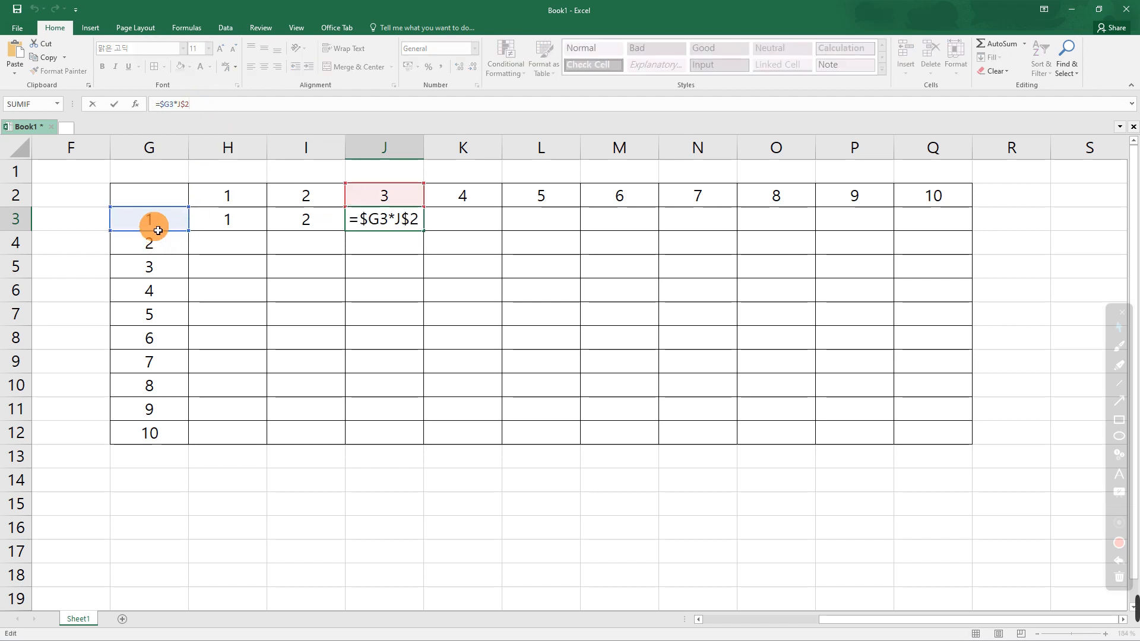
click(409, 225)
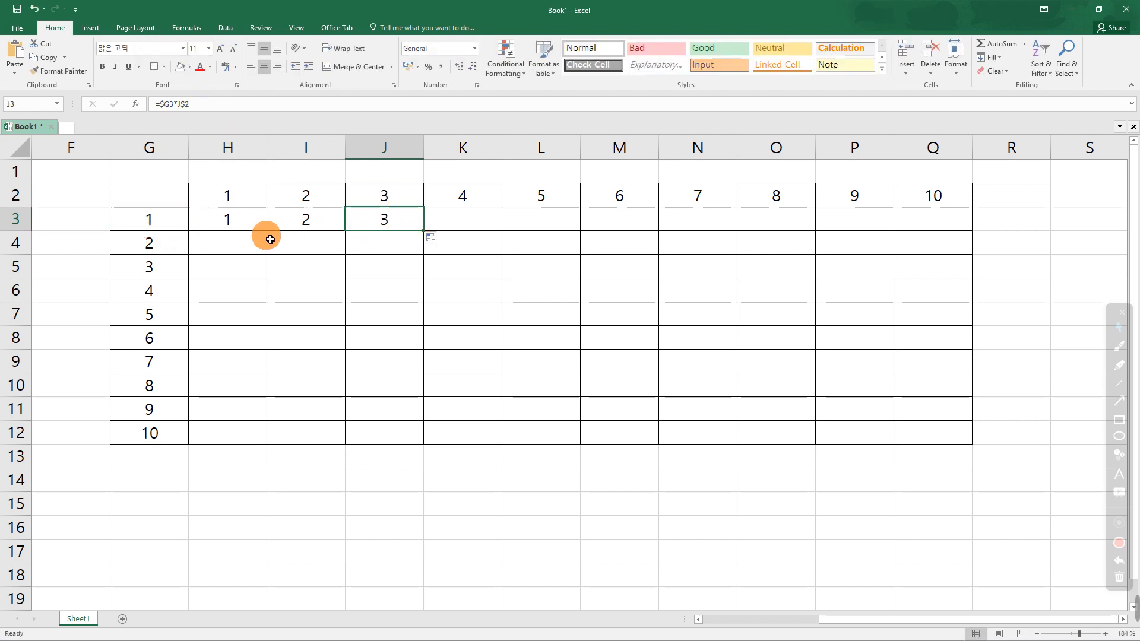
- Copy the formula in H3 down to H5 and examine the references in H4 and H5
click(247, 224)
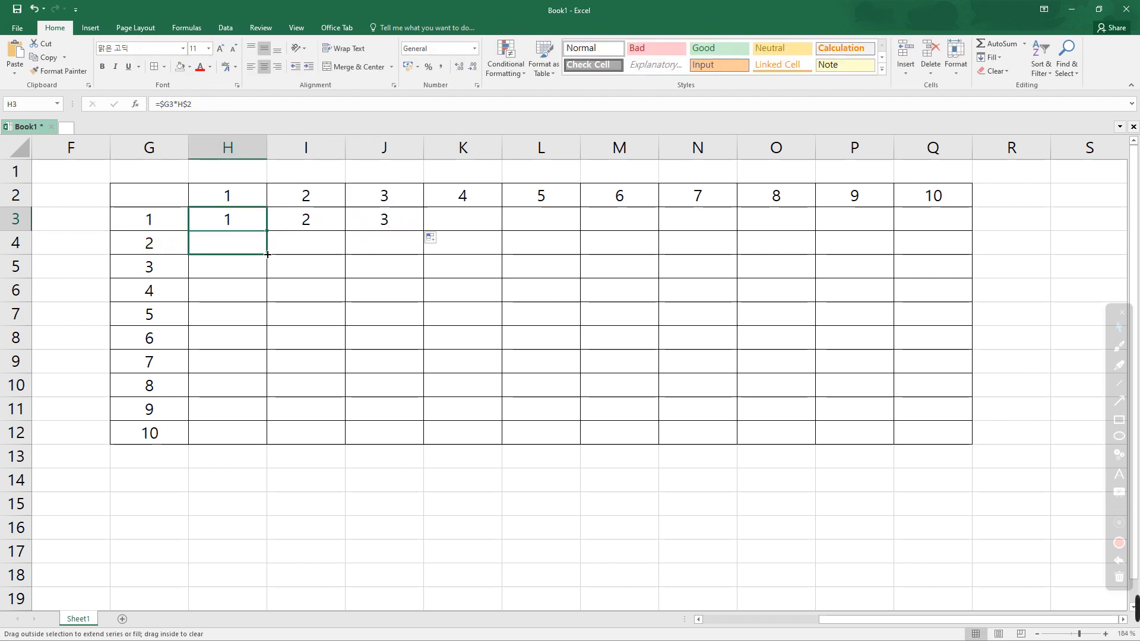
drag(269, 234, 267, 277)
click(247, 244)
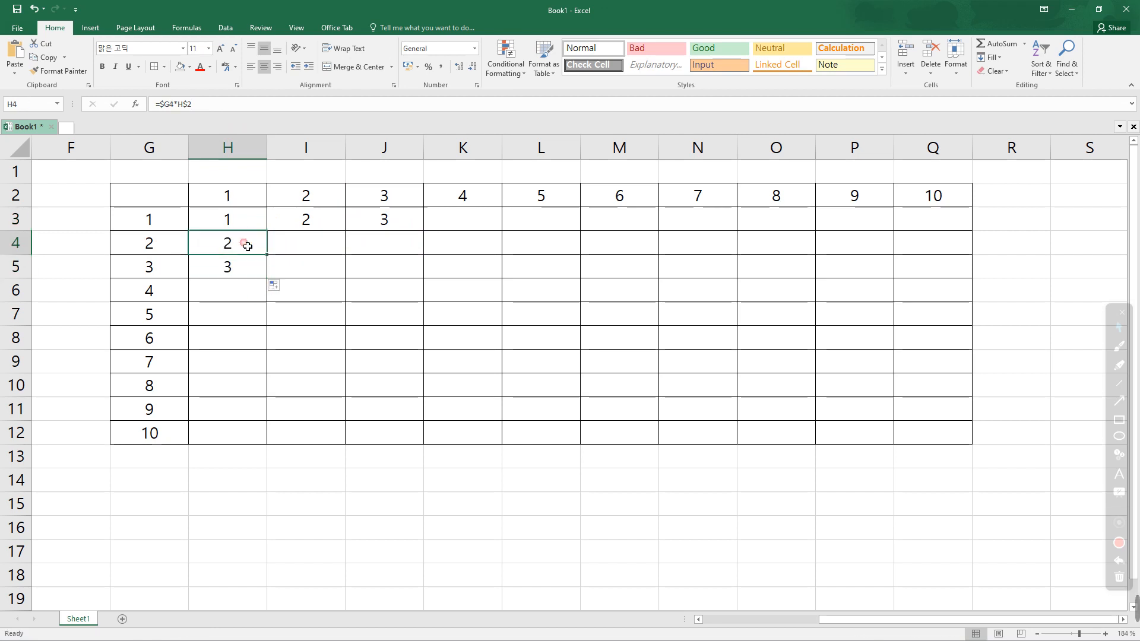
click(218, 103)
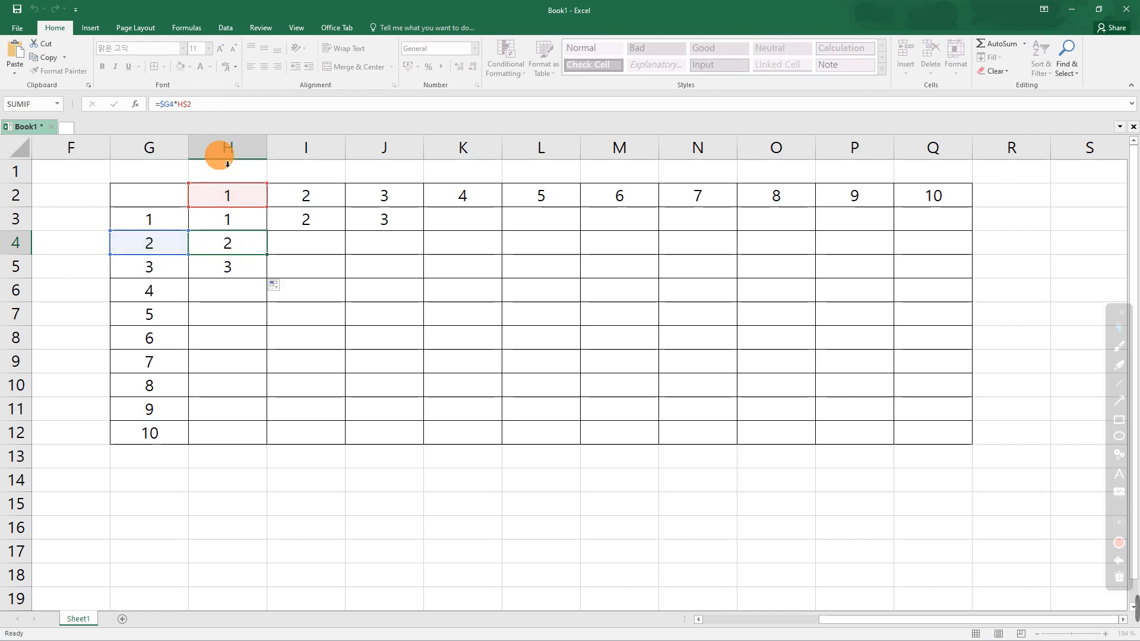
click(224, 264)
click(200, 106)
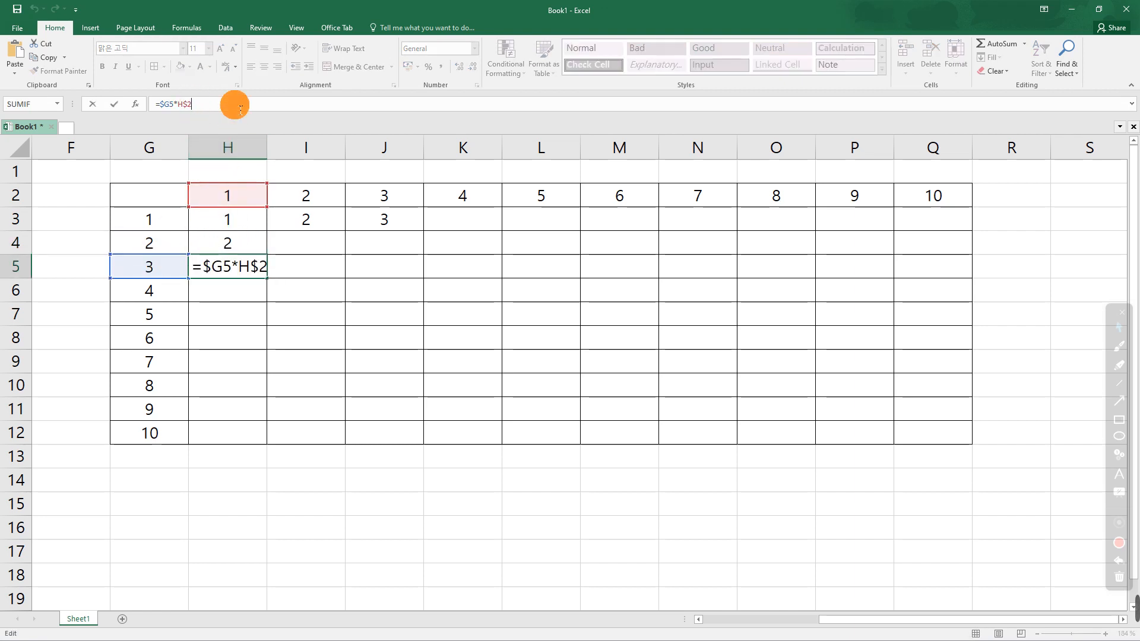
key(Escape)
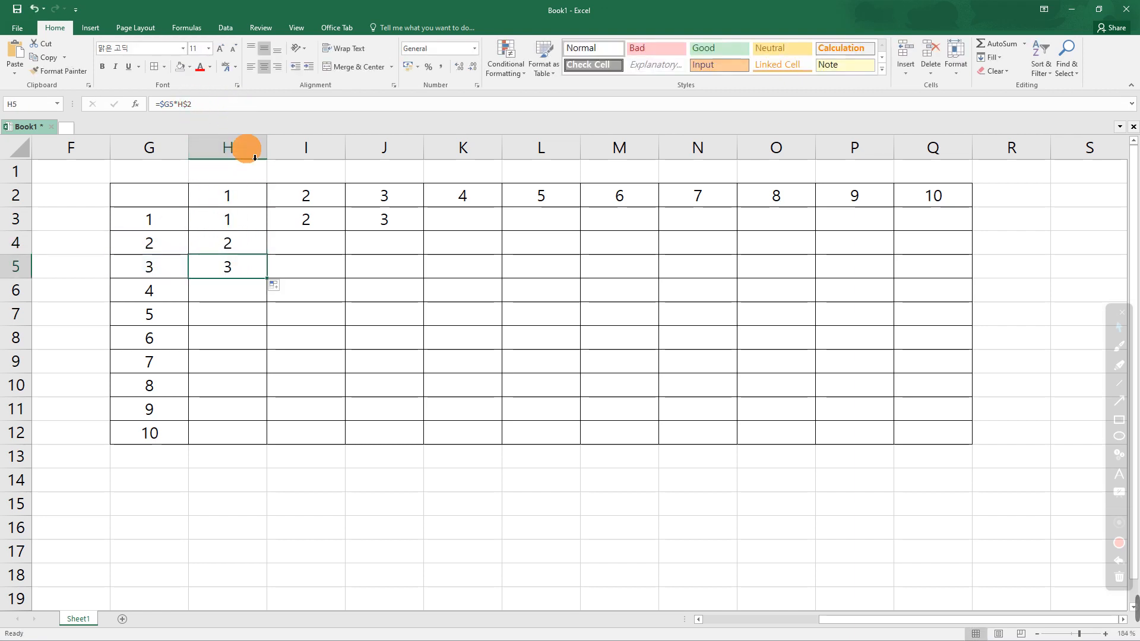
- Clear the trial copies of the formula from I3:J3 and H4:H5
click(237, 223)
drag(321, 226, 382, 227)
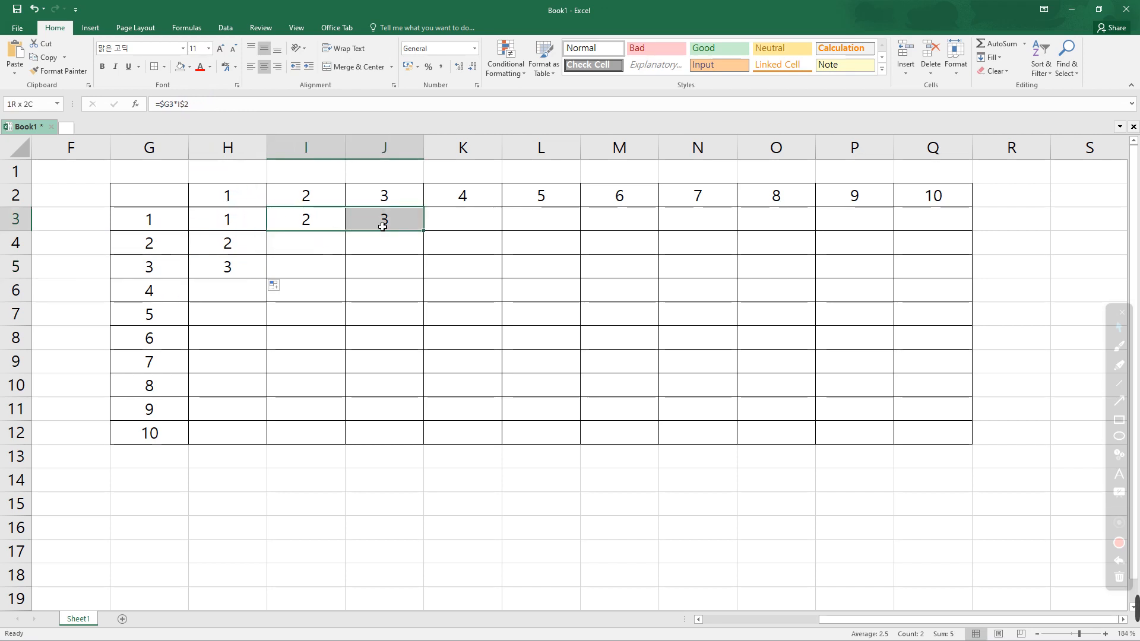
key(Delete)
drag(221, 249, 226, 269)
key(Delete)
- Fill the formula in H3 across to Q3, and fill that row down to row 12 to complete the table
click(244, 224)
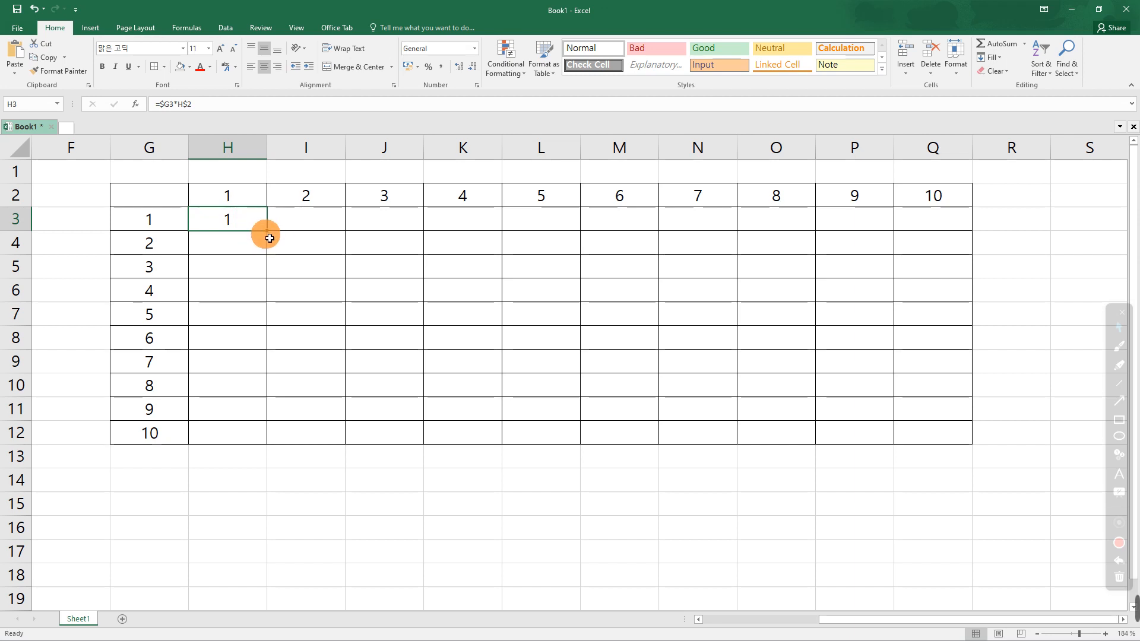
key(F4)
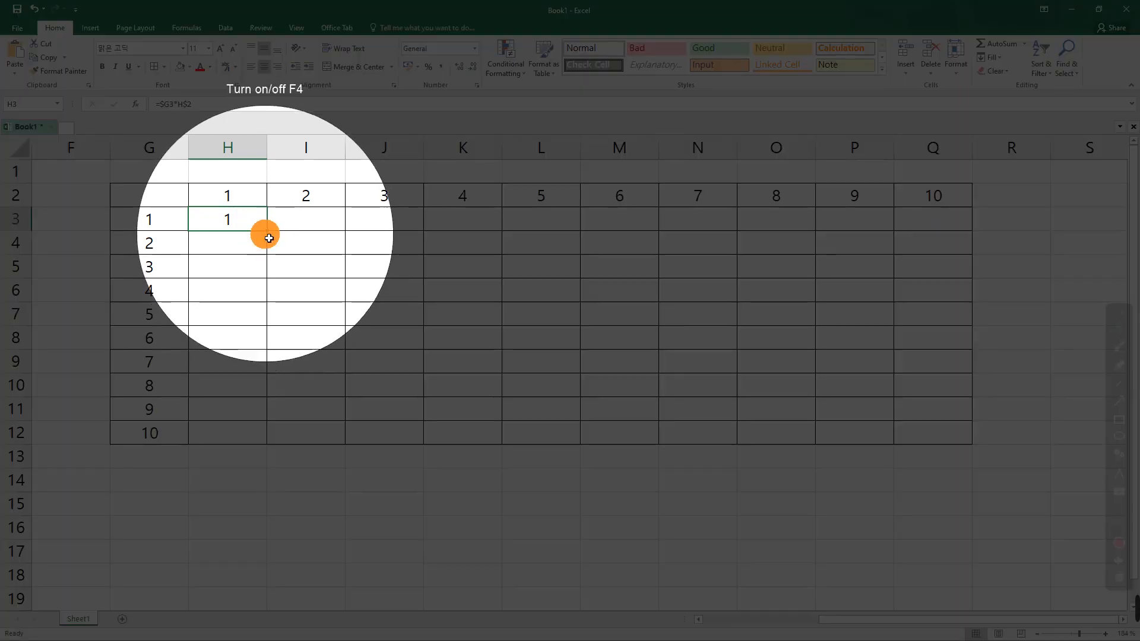
drag(271, 236, 949, 231)
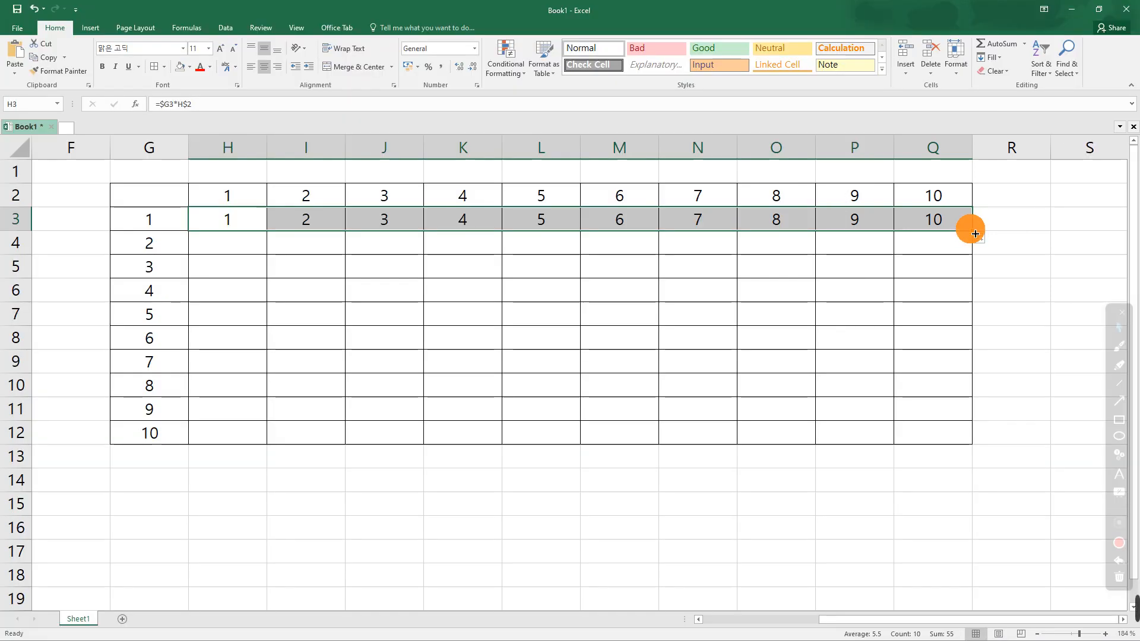
drag(975, 234, 964, 443)
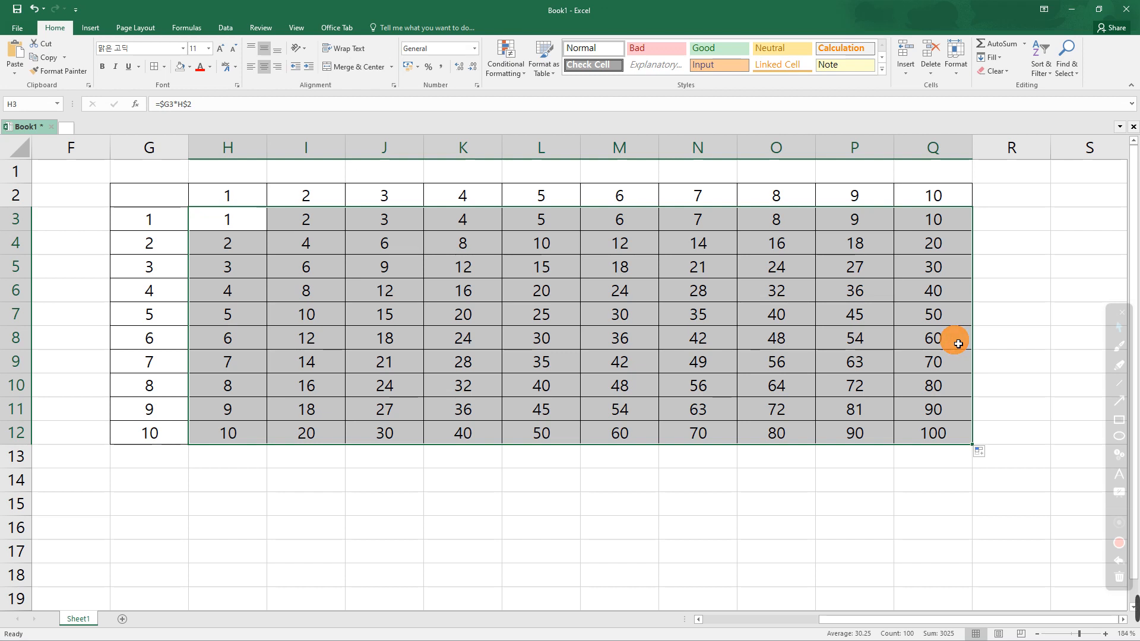
click(1003, 295)
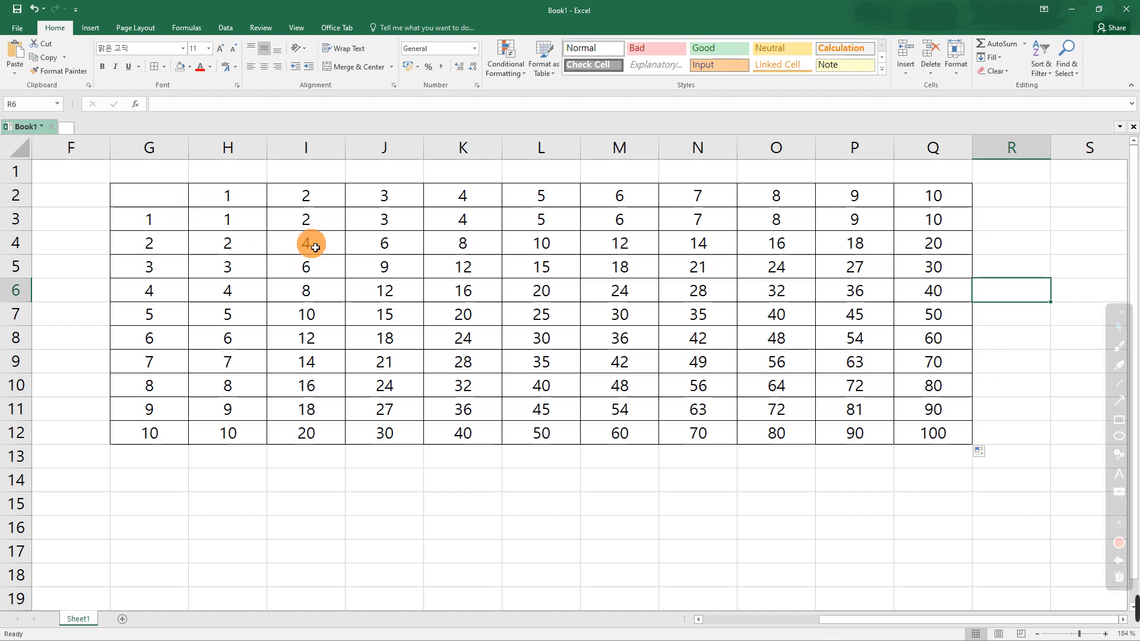
- Set the font colour of the header column G2:G12 and of row 2 to standard red
drag(170, 196, 151, 436)
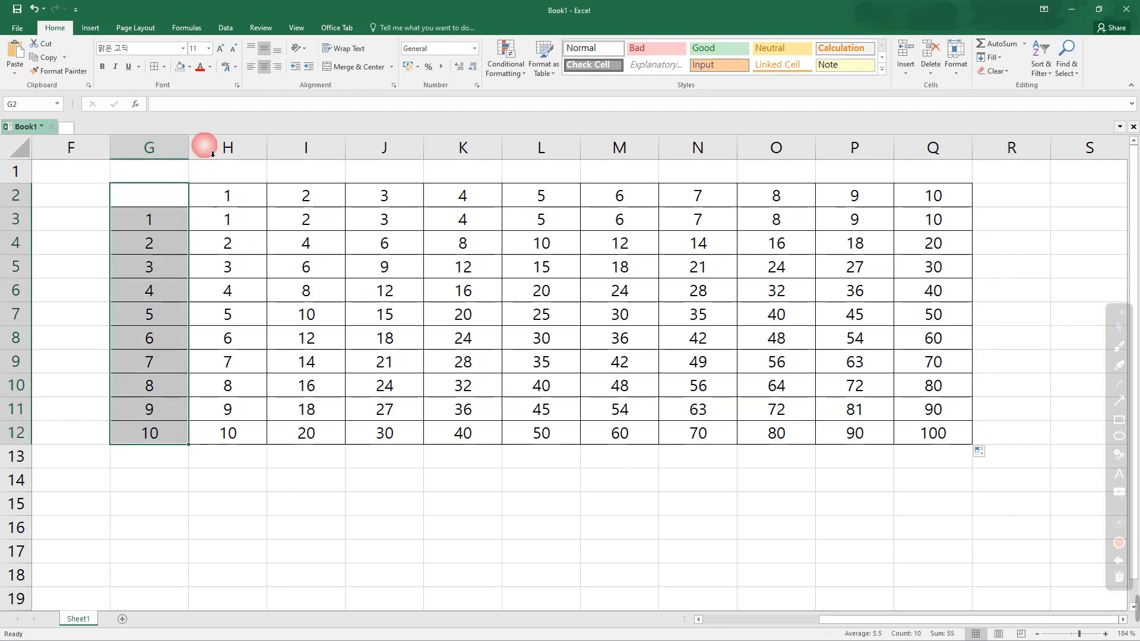
click(211, 67)
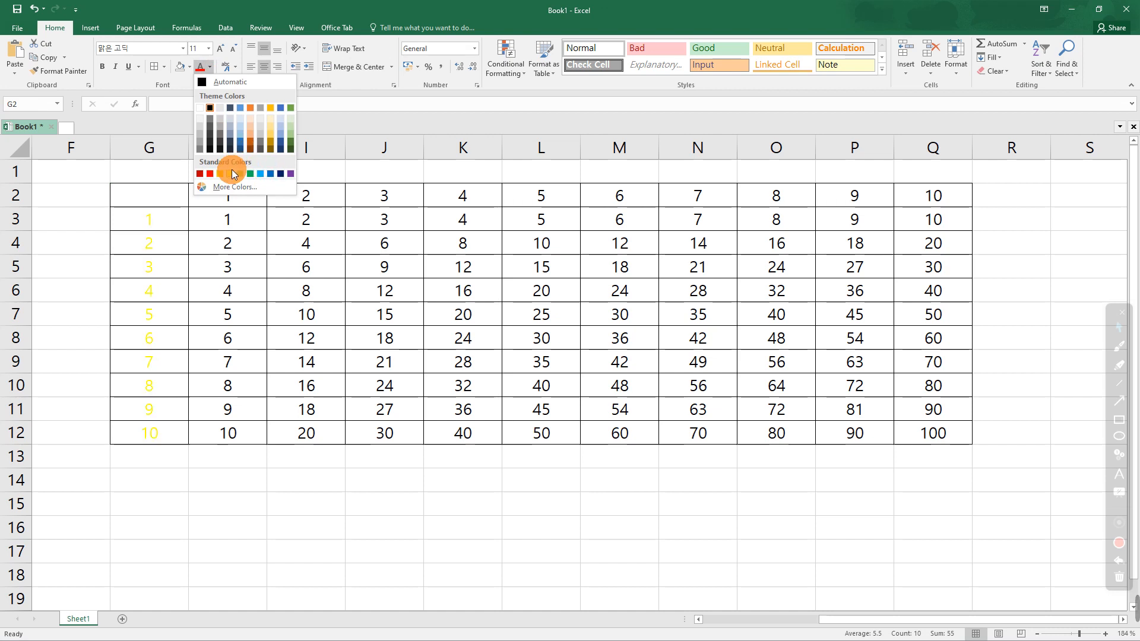
click(210, 174)
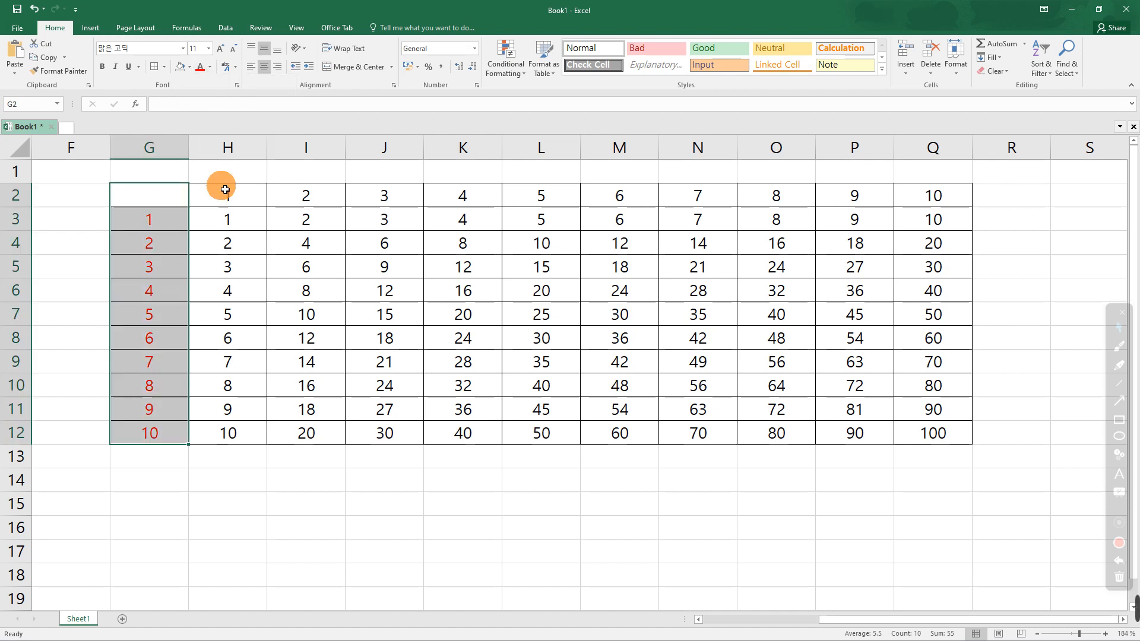
click(22, 196)
click(200, 66)
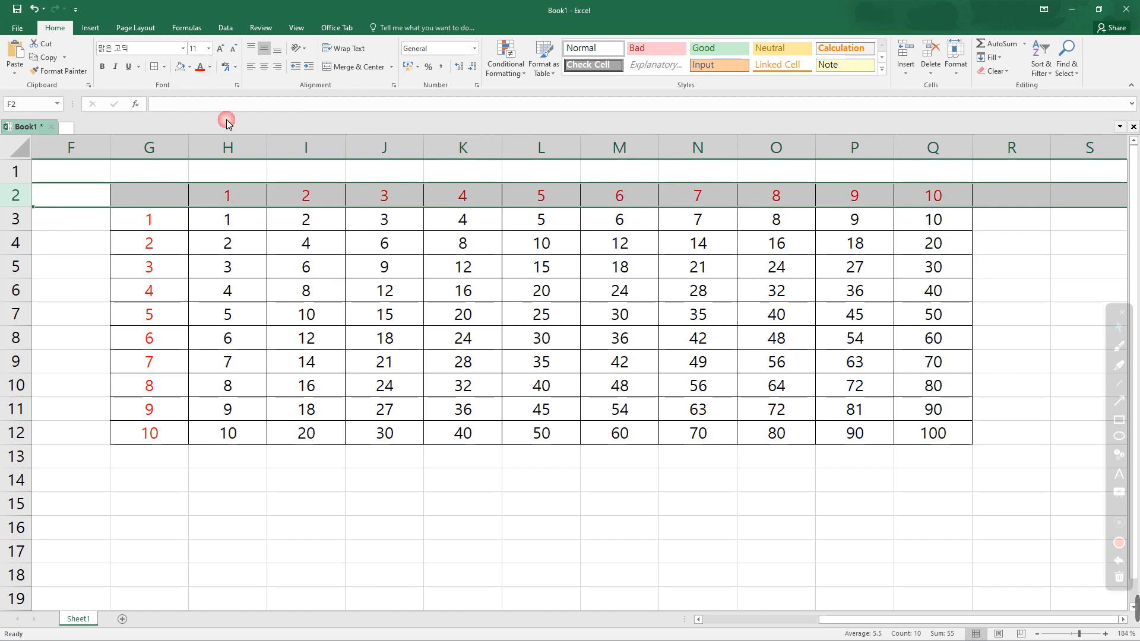
click(332, 267)
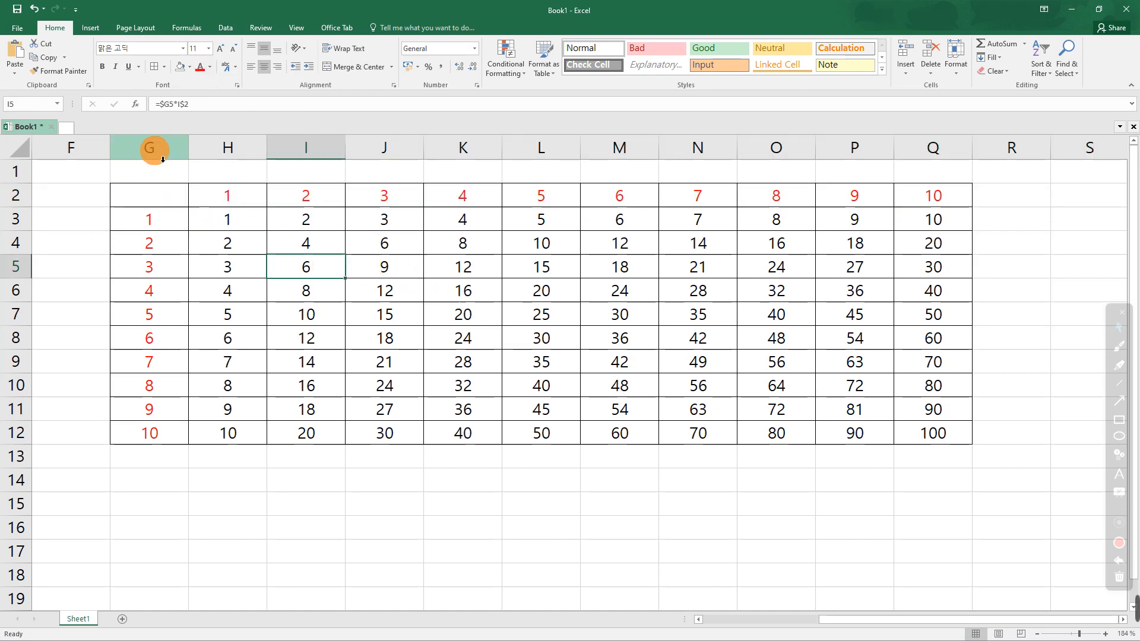
- Make the header numbers bold by formatting all of column G and row 2
click(150, 146)
click(103, 67)
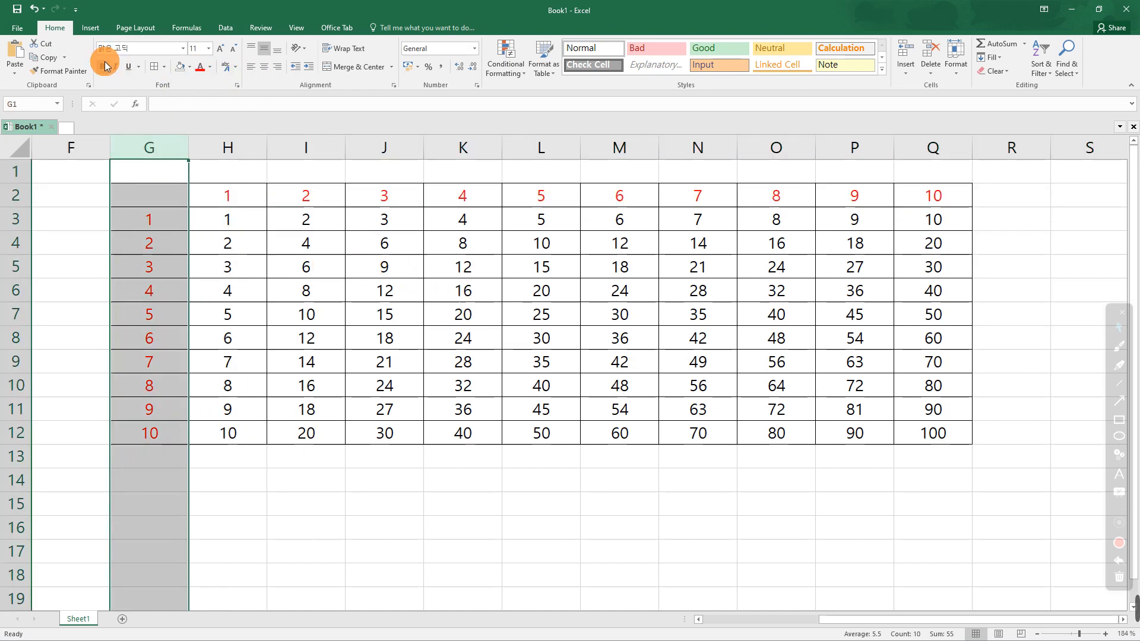
click(18, 196)
click(102, 67)
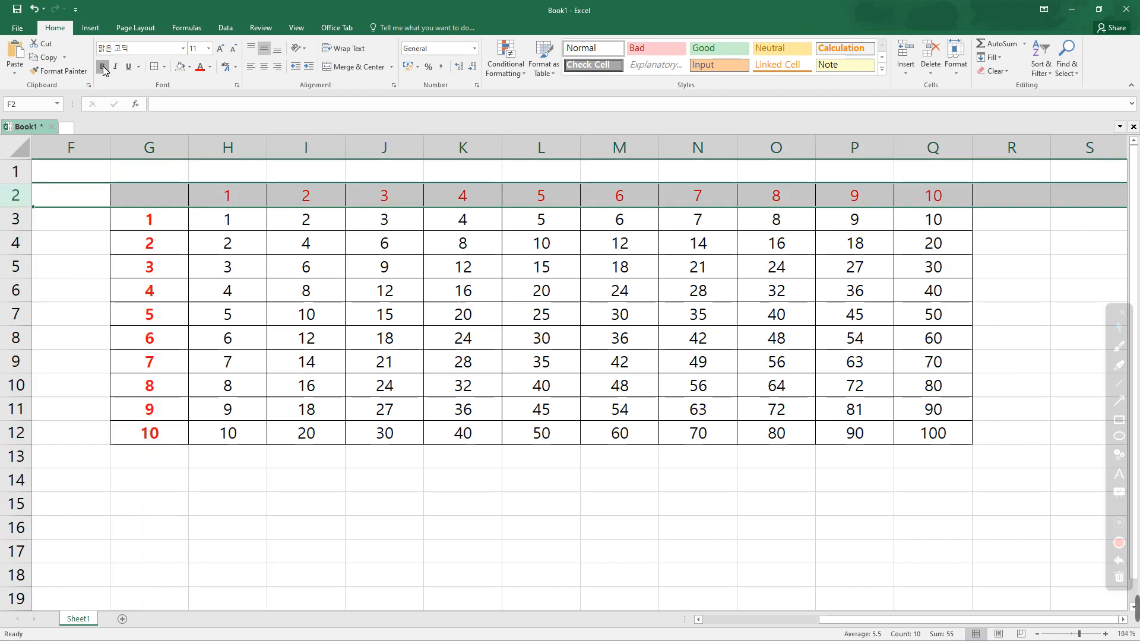
click(320, 290)
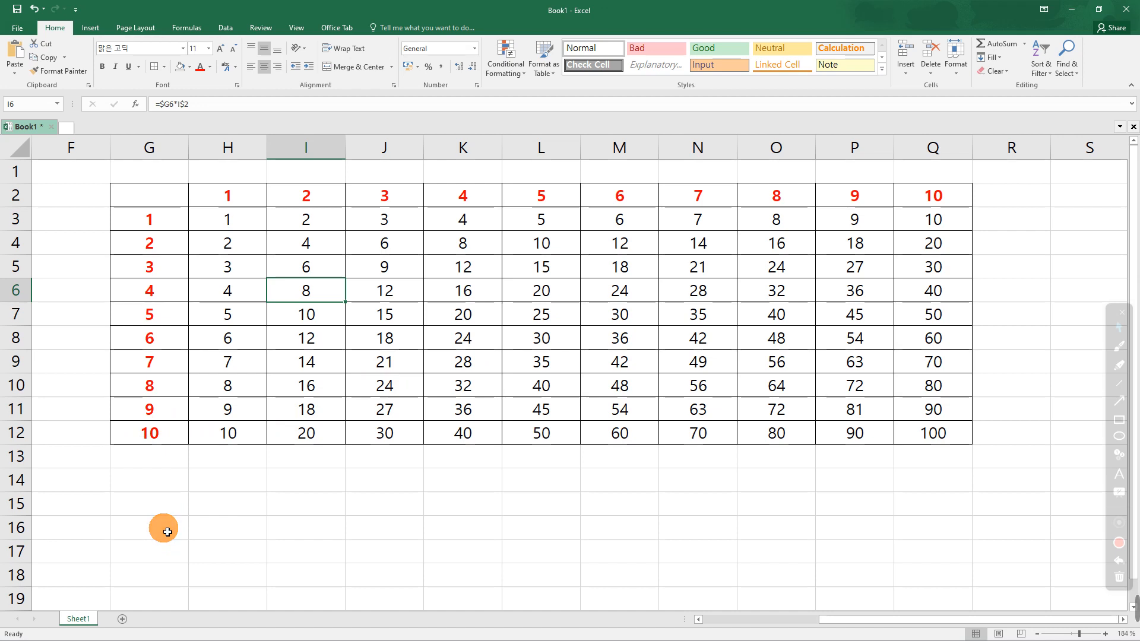
- Minimise the workbook to return to the PowerPoint slide with the $G3*H$2 example
click(1073, 10)
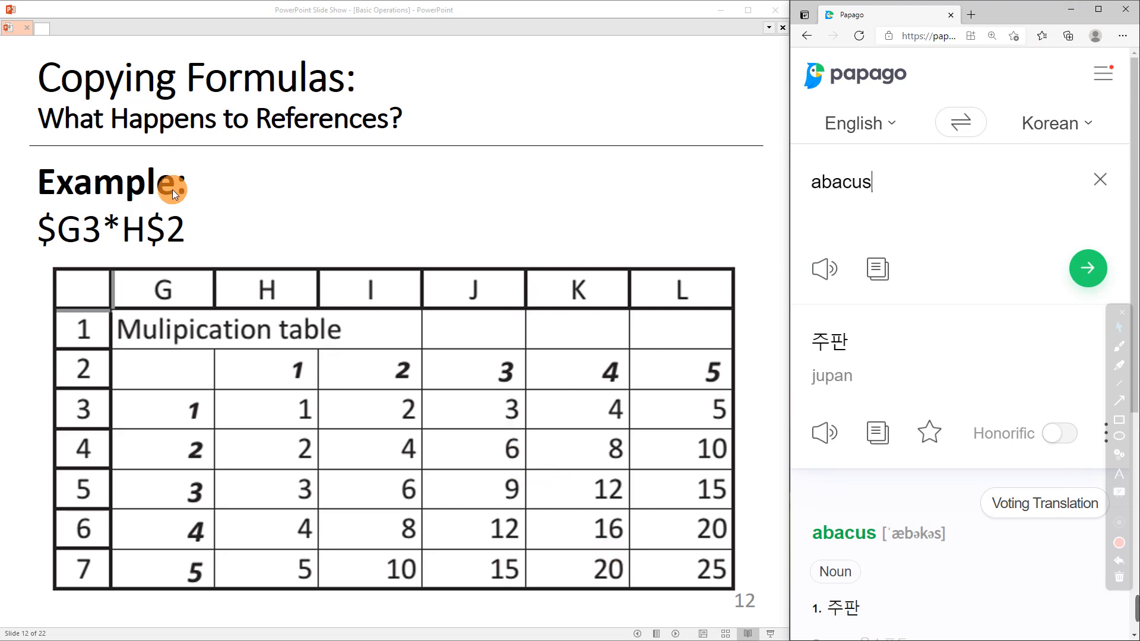
- Translate "equal sign" from English to Korean in Papago
click(878, 197)
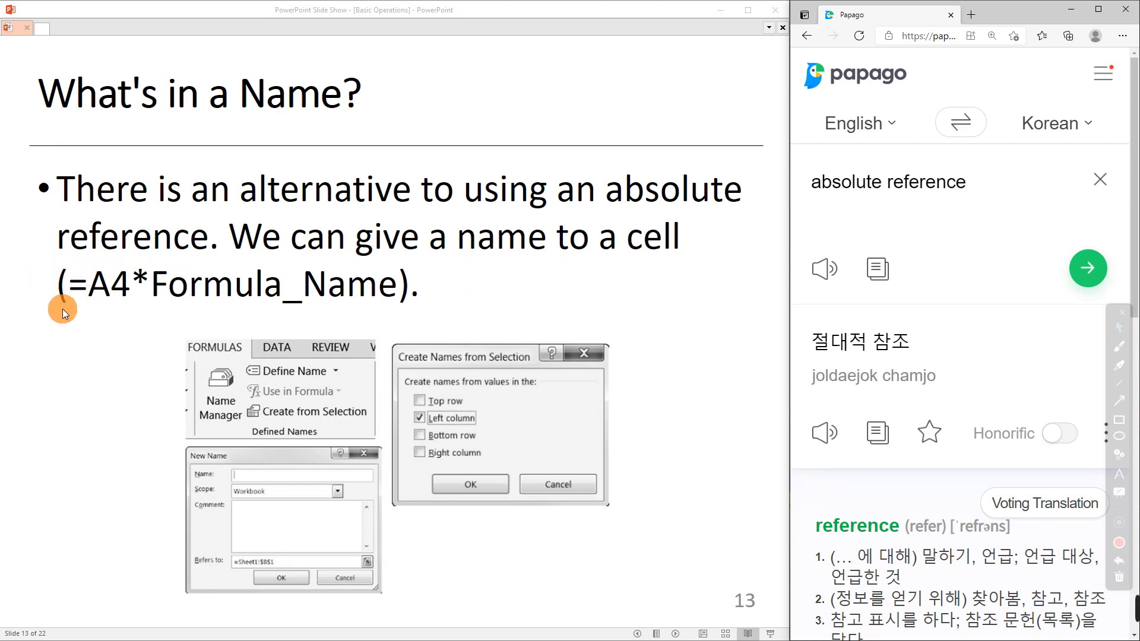
drag(999, 188, 821, 185)
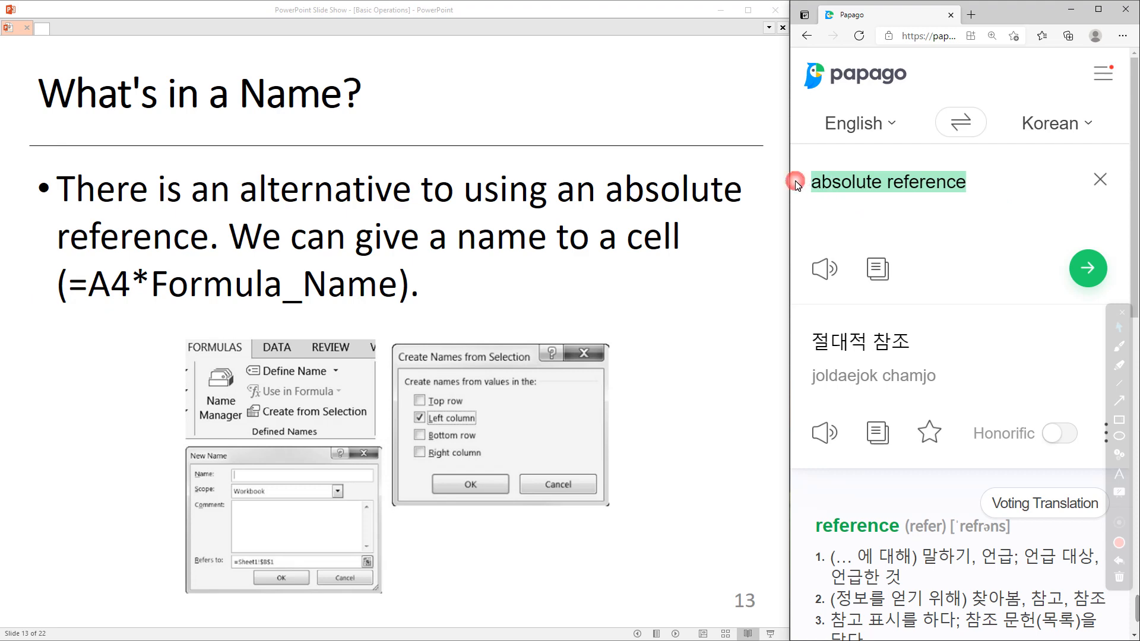
text(equal )
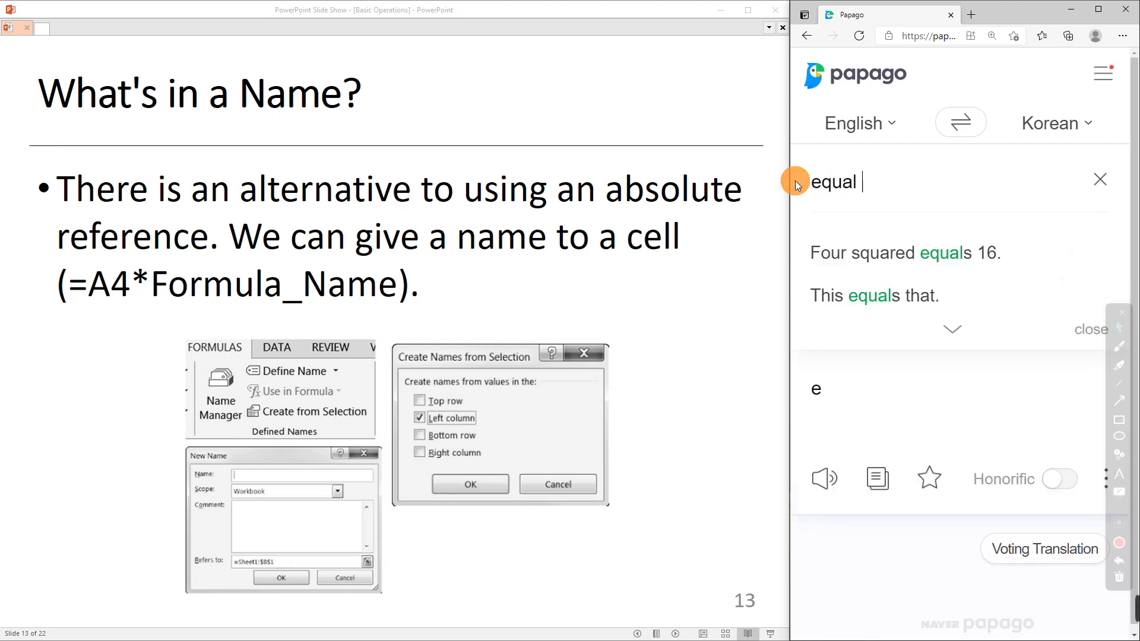
text(sig)
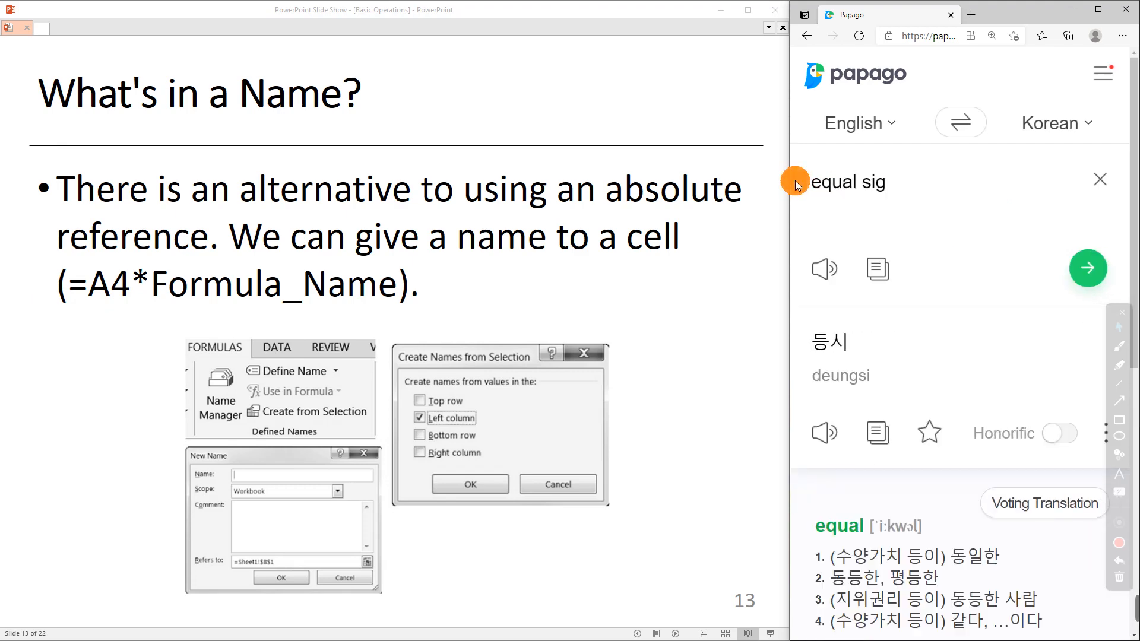
text(n)
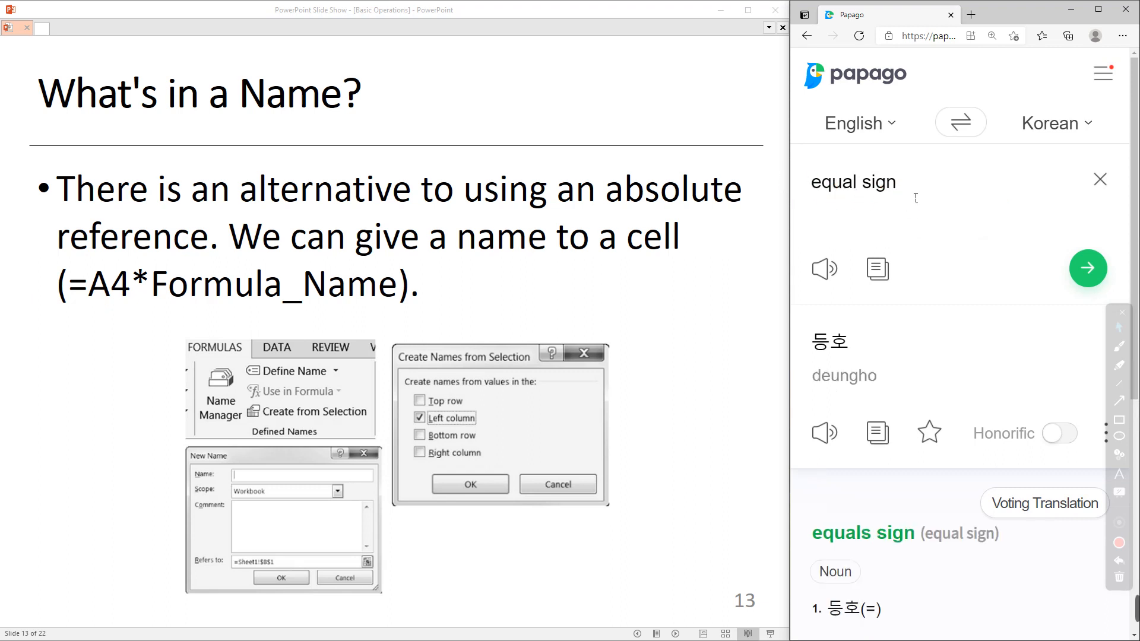
click(916, 198)
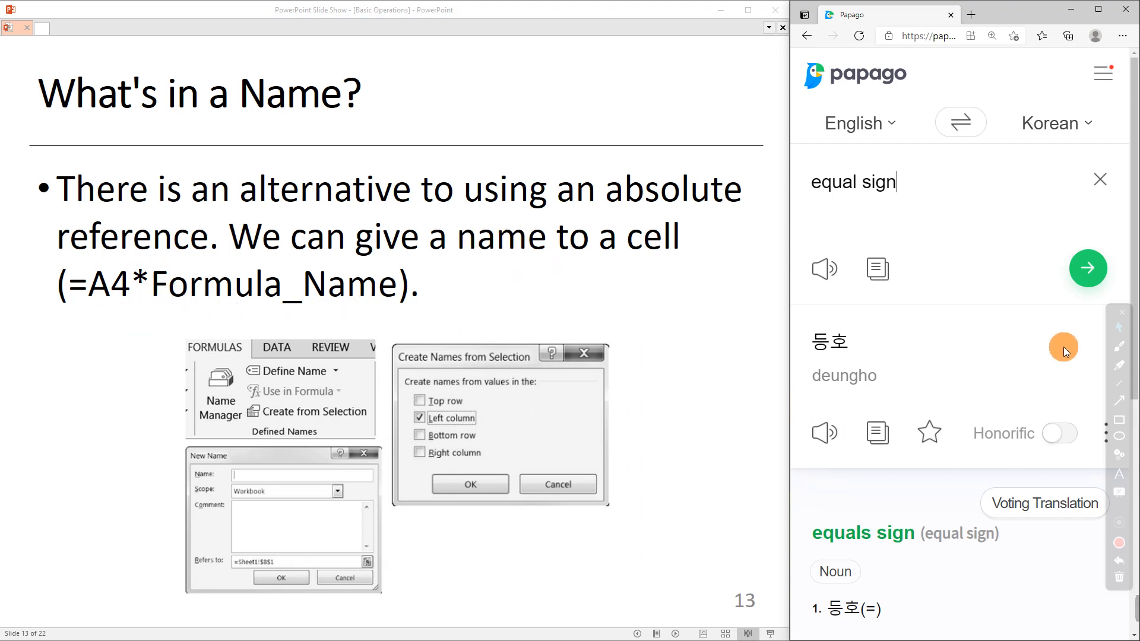
- Draw a red arrow from the equals sign in =A4*Formula_Name and handwrite "equal sign" beneath it
click(1123, 350)
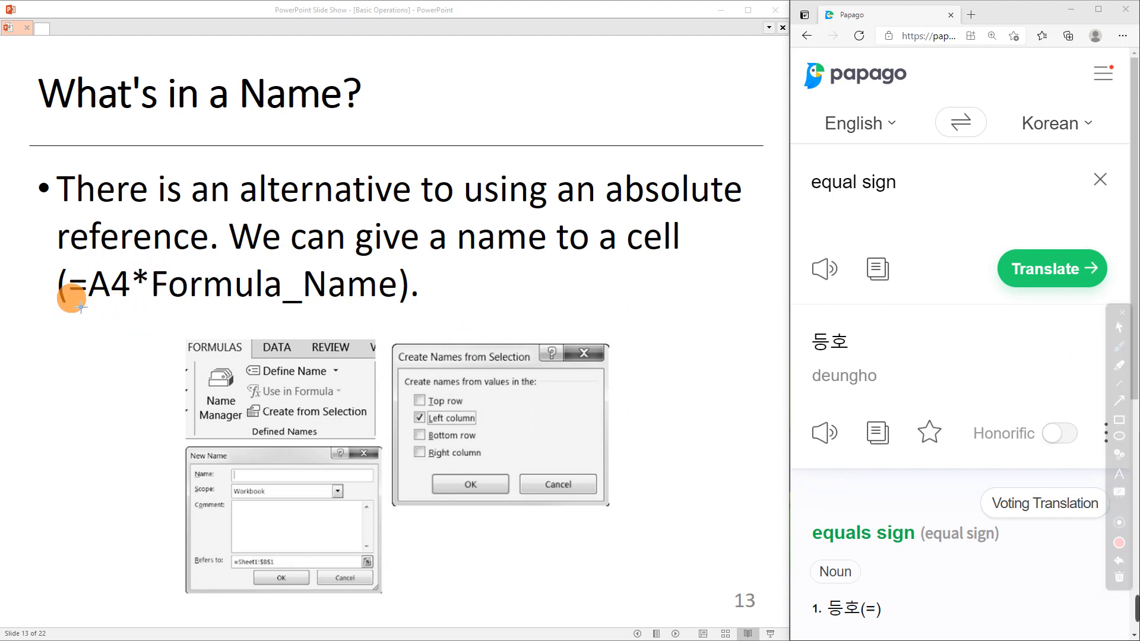
drag(71, 301, 47, 344)
mouse_move(43, 329)
mouse_down()
mouse_move(36, 359)
mouse_move(49, 360)
mouse_up()
mouse_move(10, 410)
mouse_down()
mouse_move(21, 402)
mouse_move(25, 424)
mouse_up()
drag(41, 402, 37, 428)
drag(47, 397, 39, 466)
drag(73, 408, 82, 427)
drag(85, 377, 91, 423)
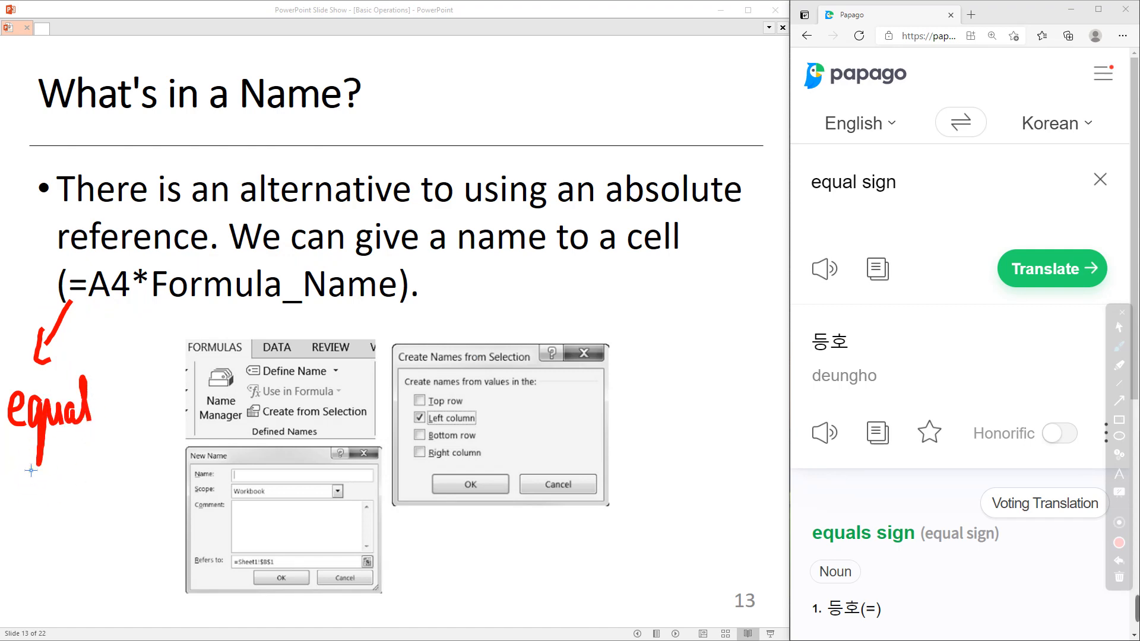
drag(25, 458, 10, 497)
mouse_move(22, 498)
mouse_down()
mouse_move(44, 521)
mouse_move(88, 492)
mouse_up()
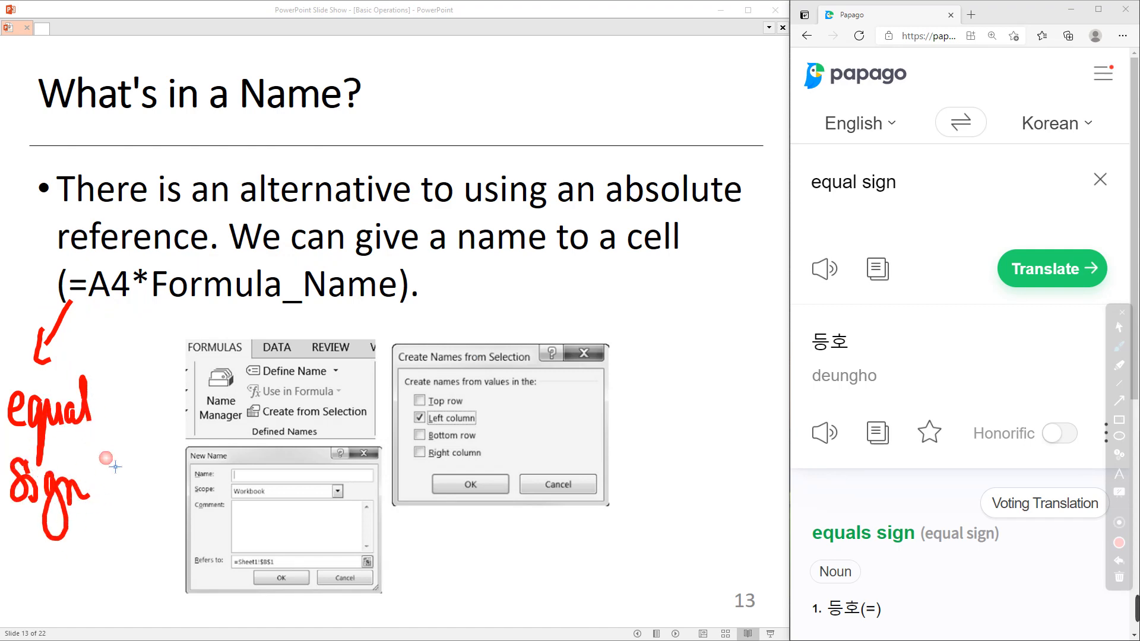
- Circle A4 and label it "cell reference" with an arrow, and label Formula_Name "name" with another arrow in red ink
drag(98, 264, 116, 263)
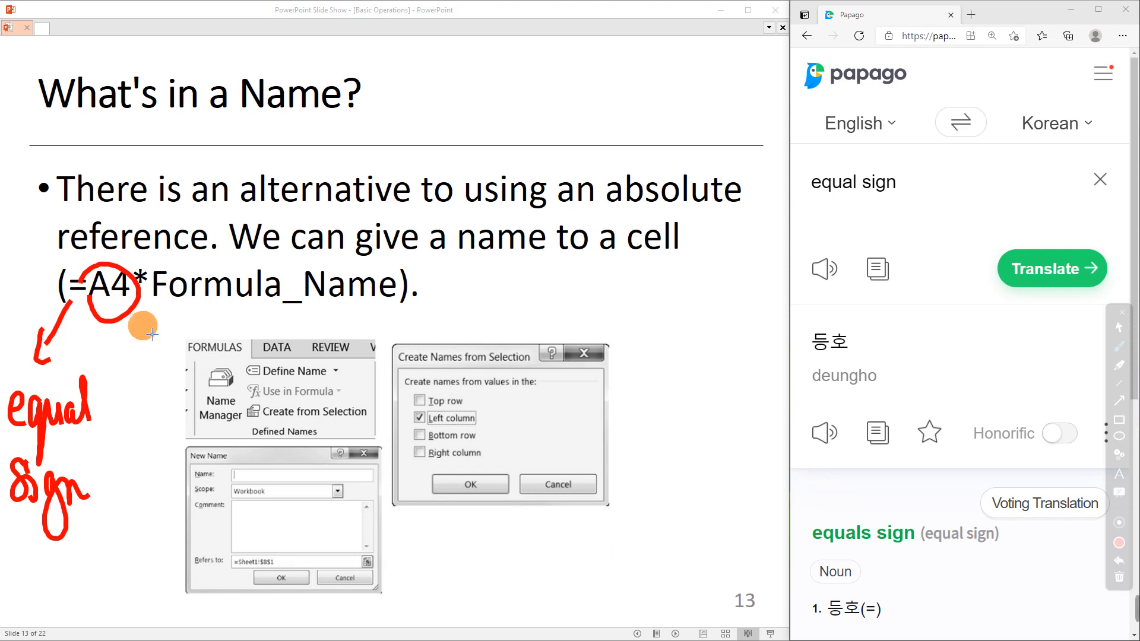
mouse_move(133, 317)
mouse_down()
mouse_move(187, 384)
mouse_move(173, 407)
mouse_move(199, 415)
mouse_move(249, 390)
mouse_move(261, 429)
mouse_up()
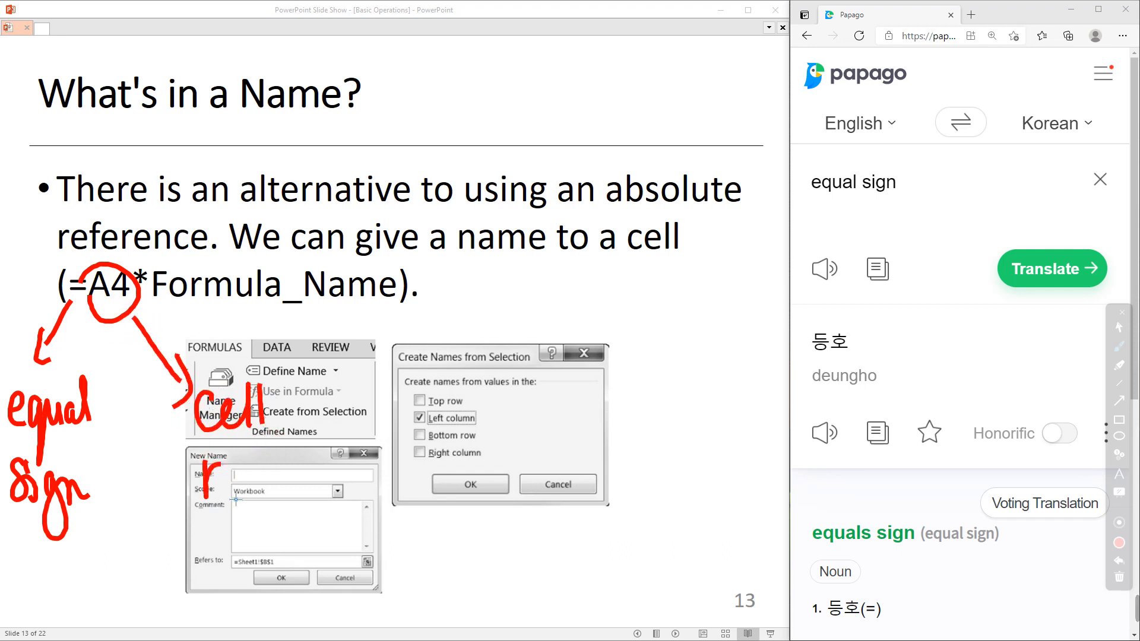
mouse_move(288, 478)
mouse_down()
mouse_move(305, 490)
mouse_move(325, 467)
mouse_up()
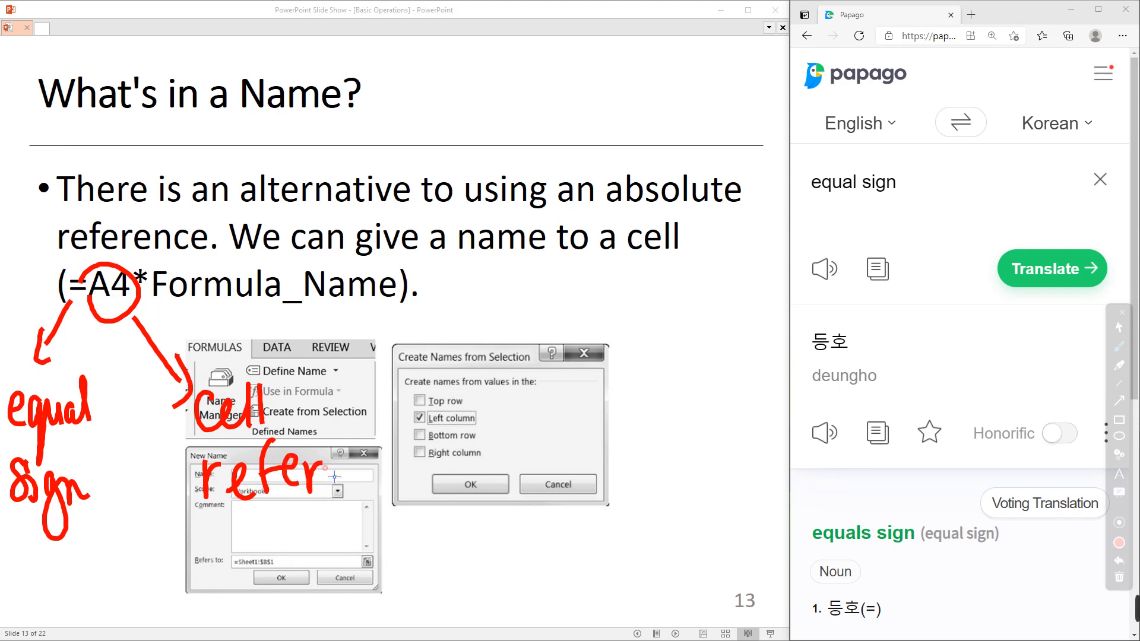
drag(382, 498, 403, 475)
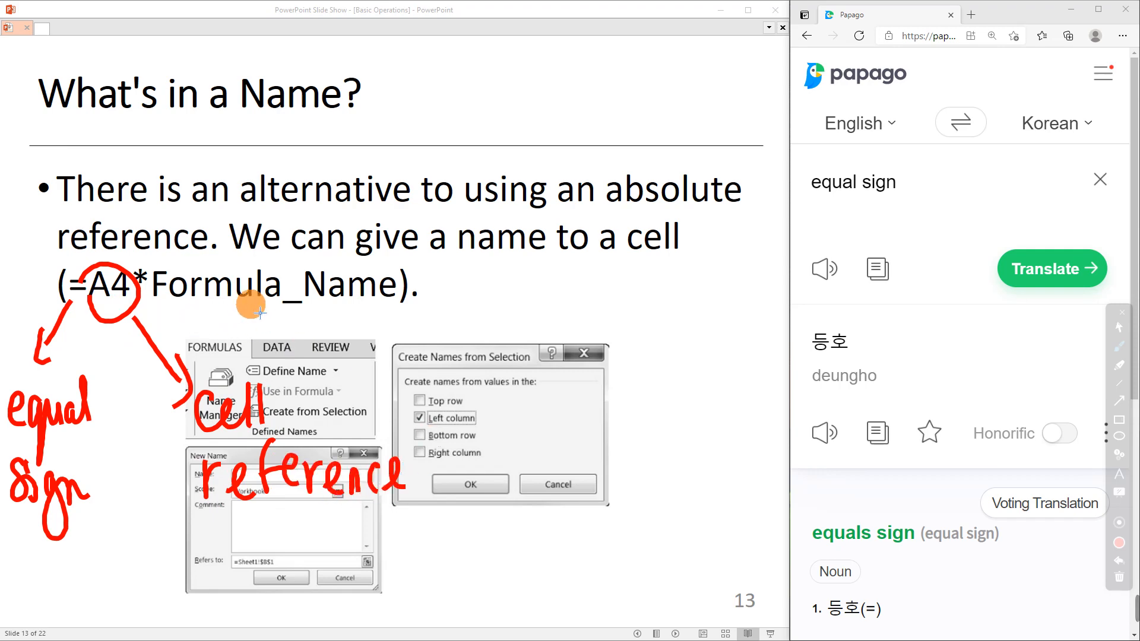
mouse_move(311, 306)
mouse_down()
mouse_move(393, 355)
mouse_move(389, 375)
mouse_move(555, 380)
mouse_up()
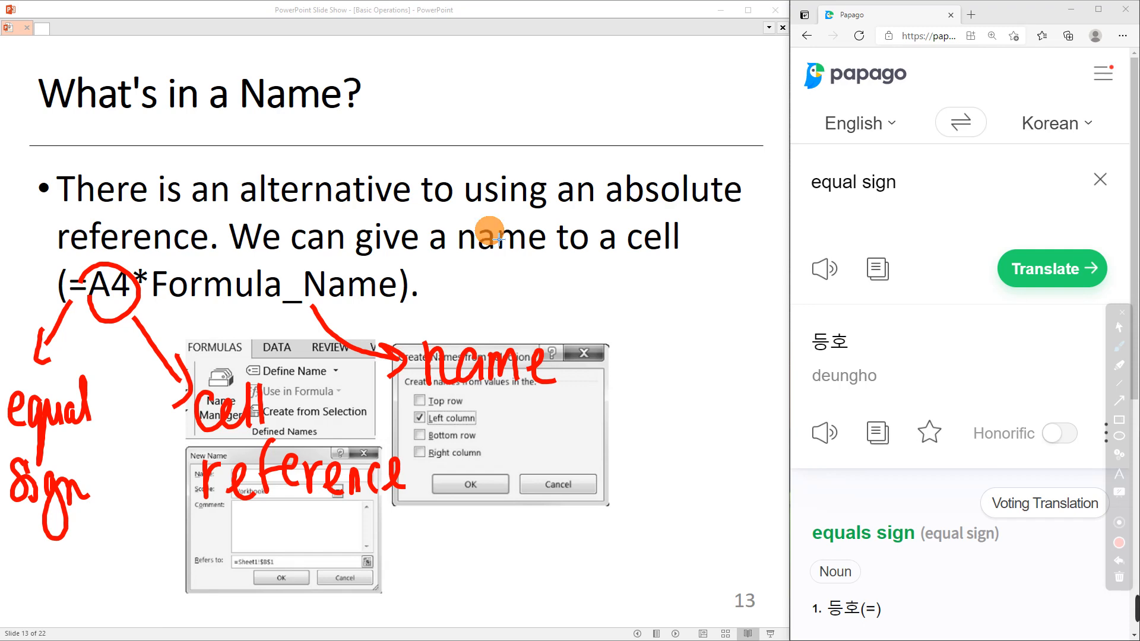
click(1119, 327)
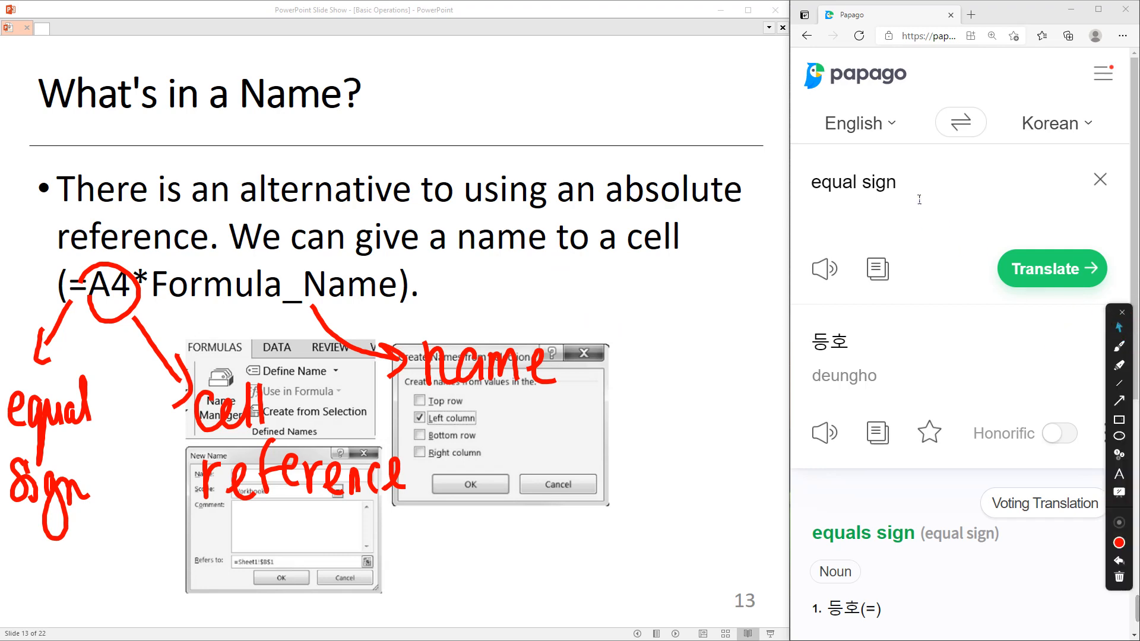
- Translate "vector" from English to Korean in Papago and examine its dictionary entry
drag(903, 186, 779, 183)
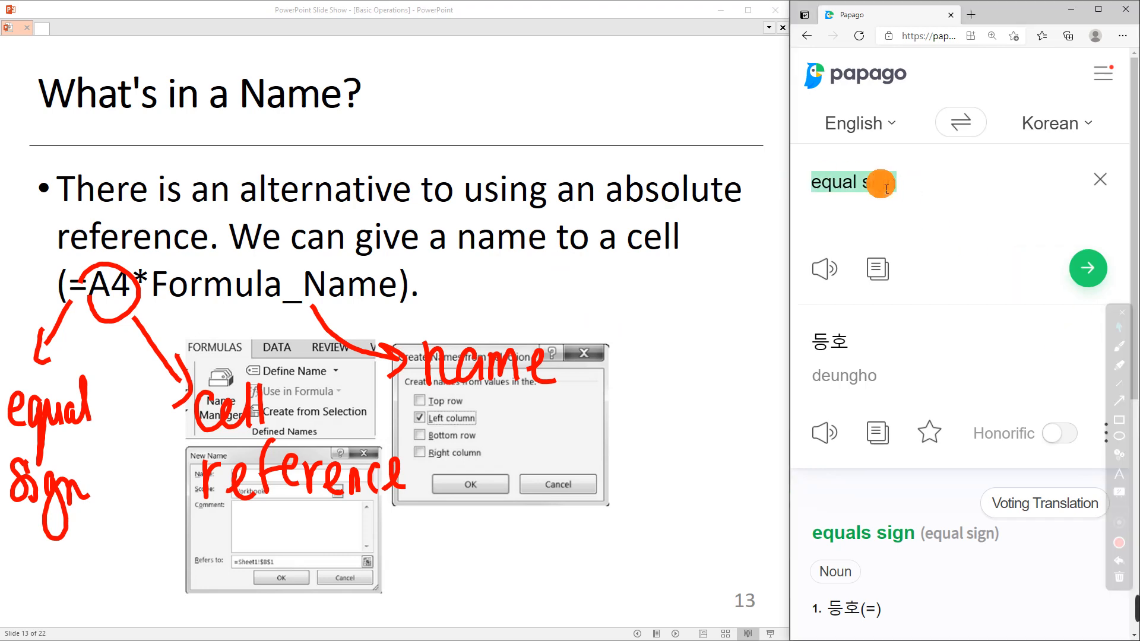
text(vecto)
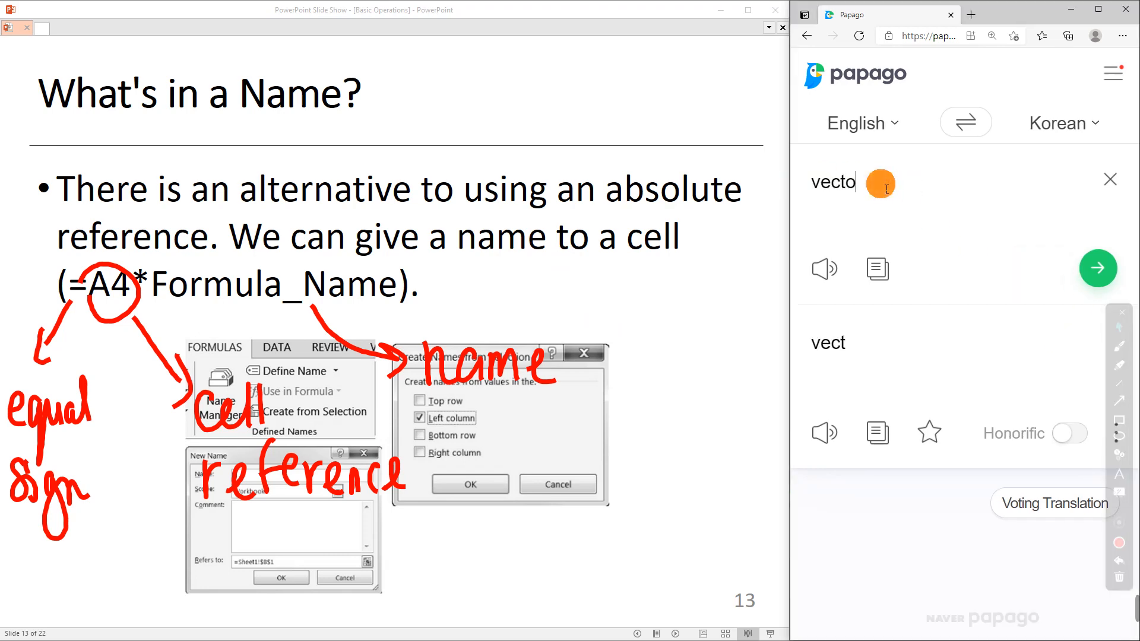
text(r)
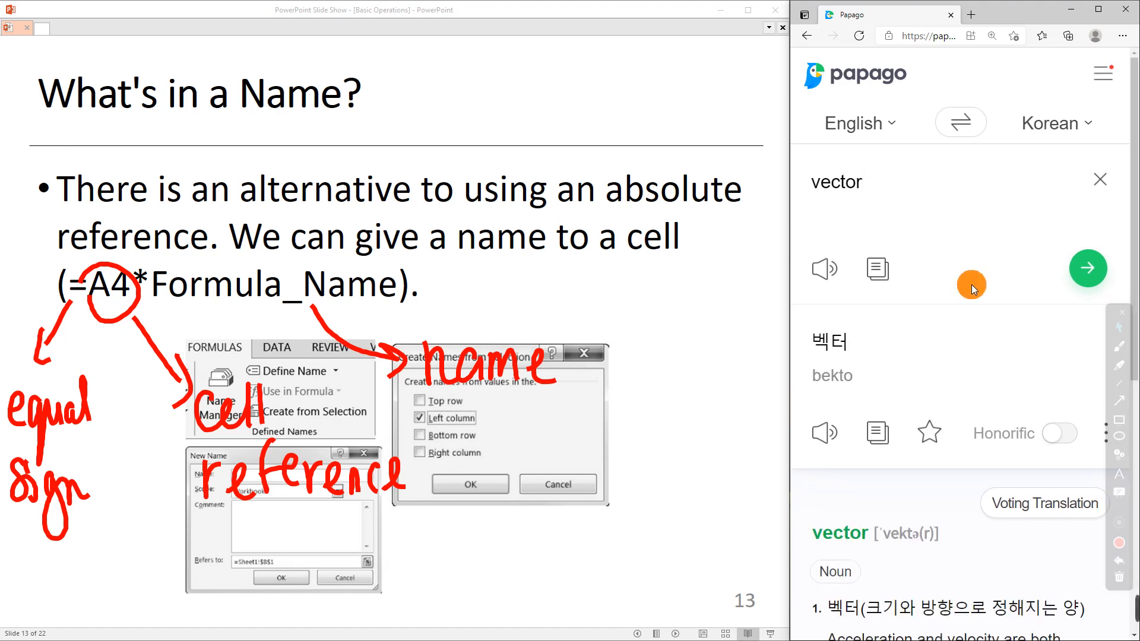
scroll(972, 284, down, 6)
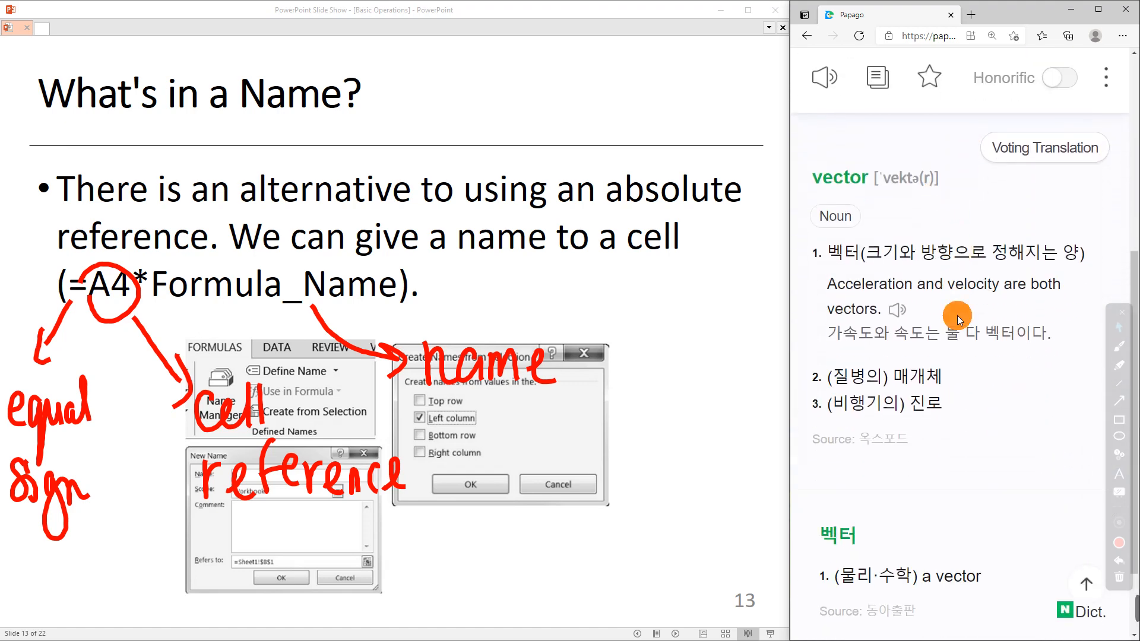
scroll(956, 347, up, 6)
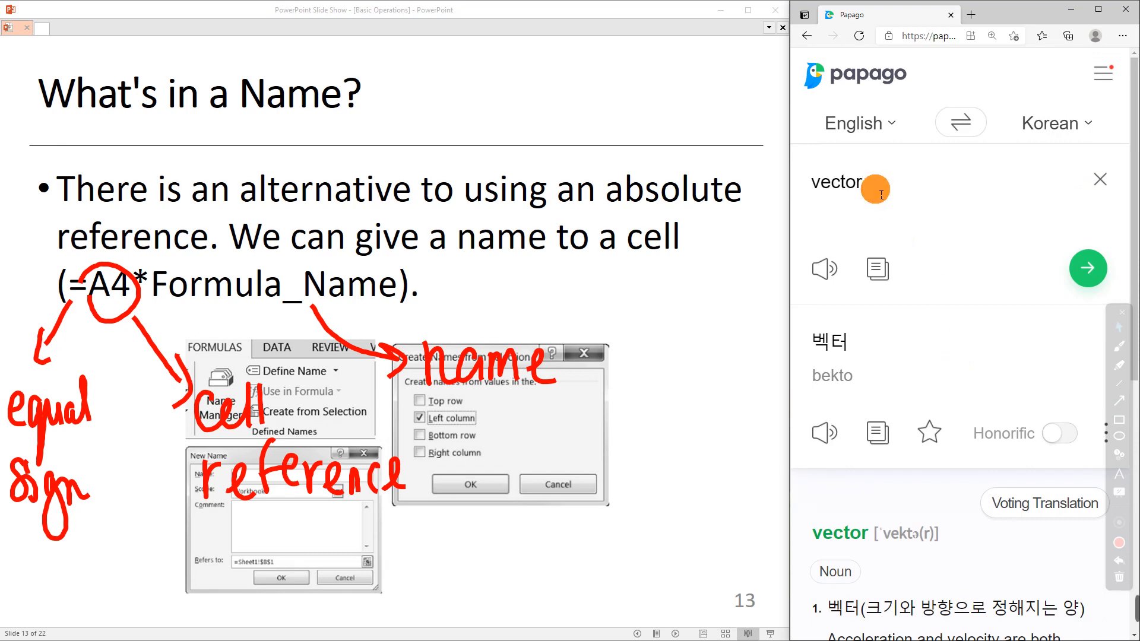
- Translate "matrix" from English to Korean in Papago and examine its dictionary entry
drag(881, 194, 807, 186)
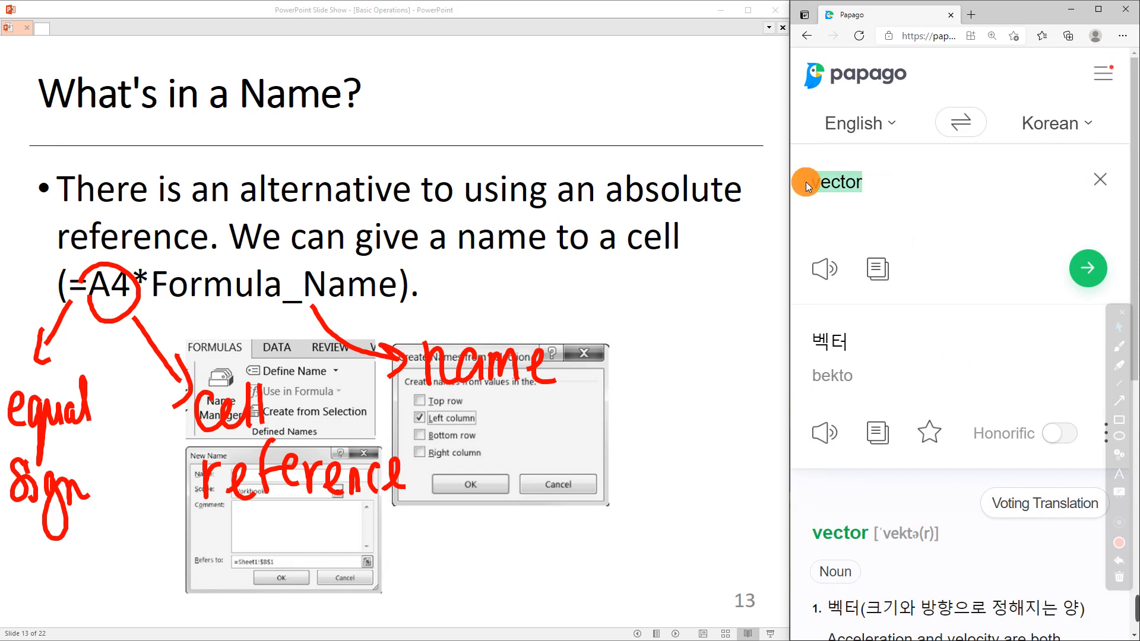
text(matri)
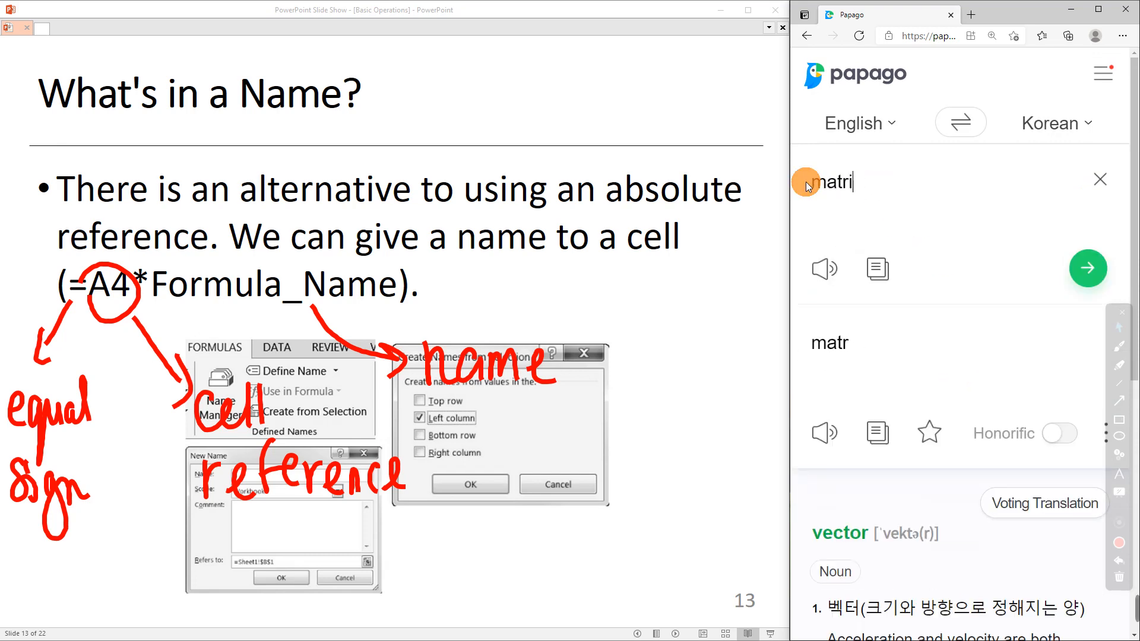
text(x)
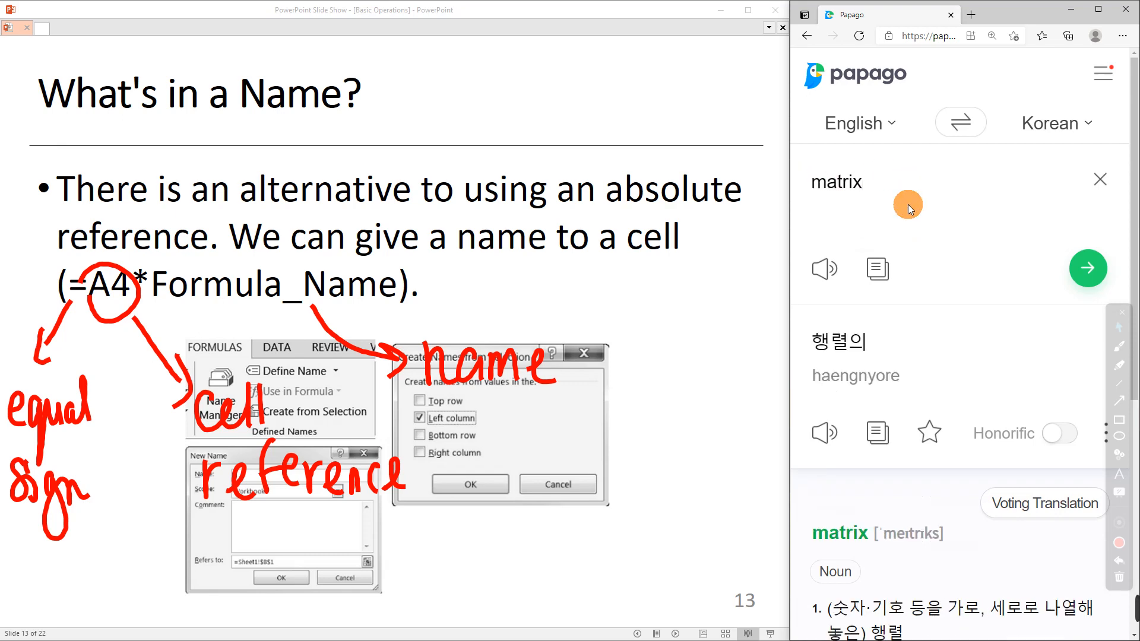
scroll(907, 205, down, 7)
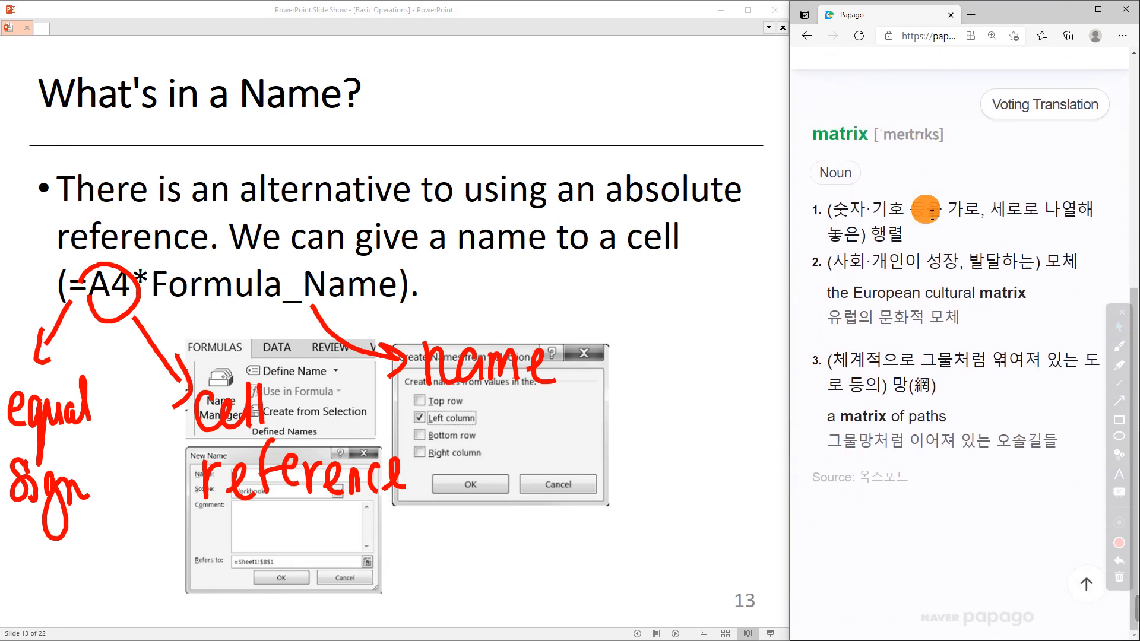
scroll(930, 211, up, 7)
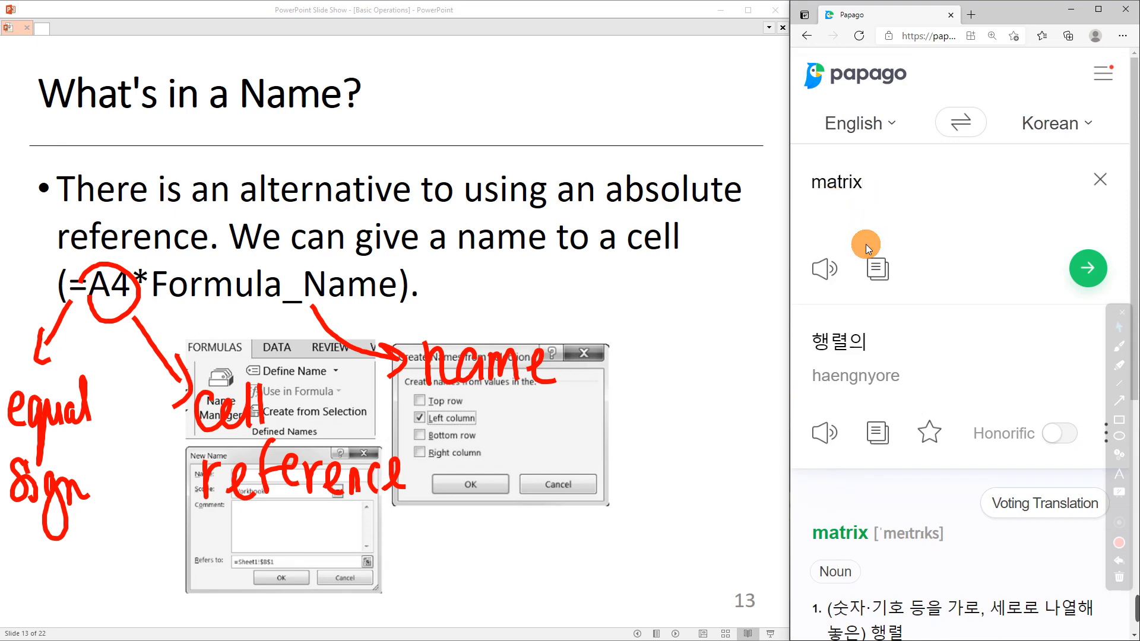
- Clear all handwritten annotations from the slide and switch to Sheet2 of the Excel workbook
click(1119, 577)
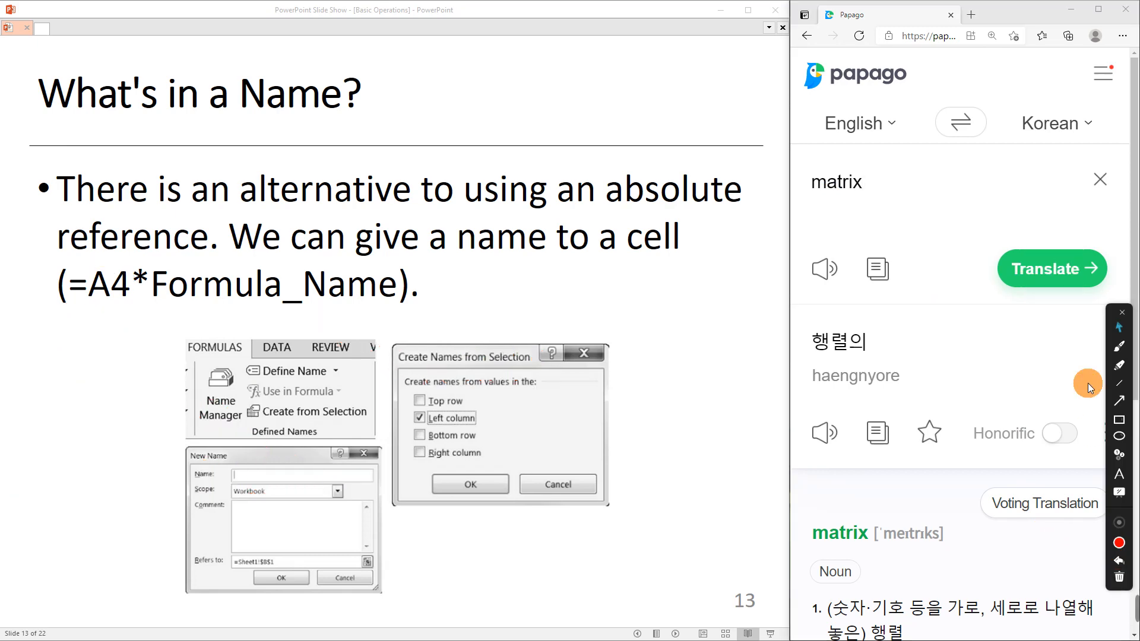
click(1118, 329)
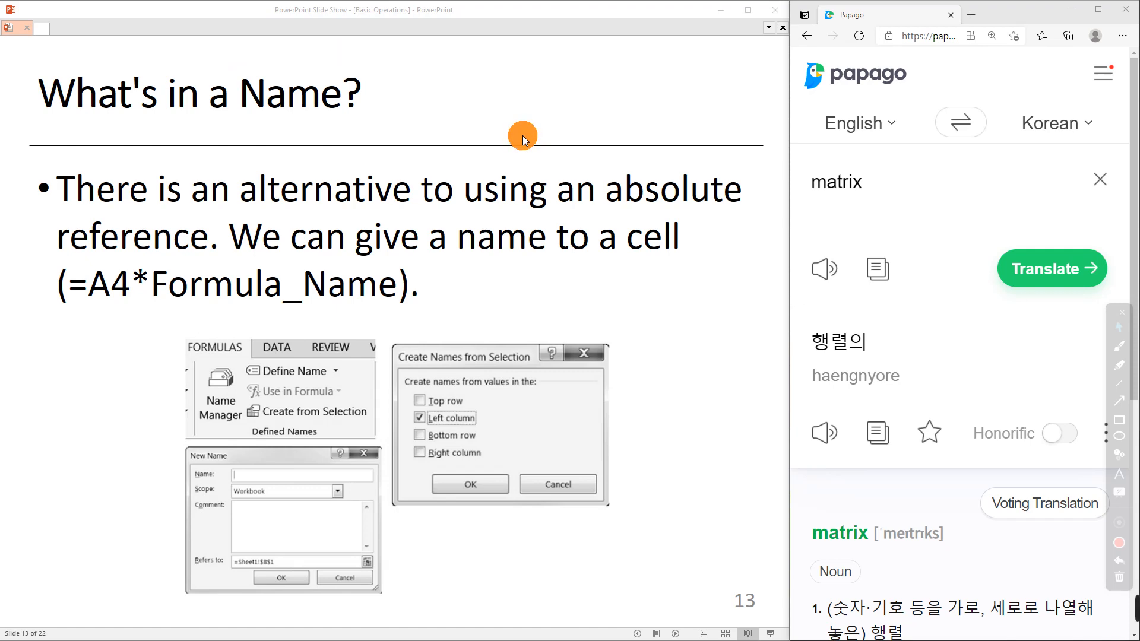
key(alt+Tab)
key(alt+Tab)
key(alt+Tab)
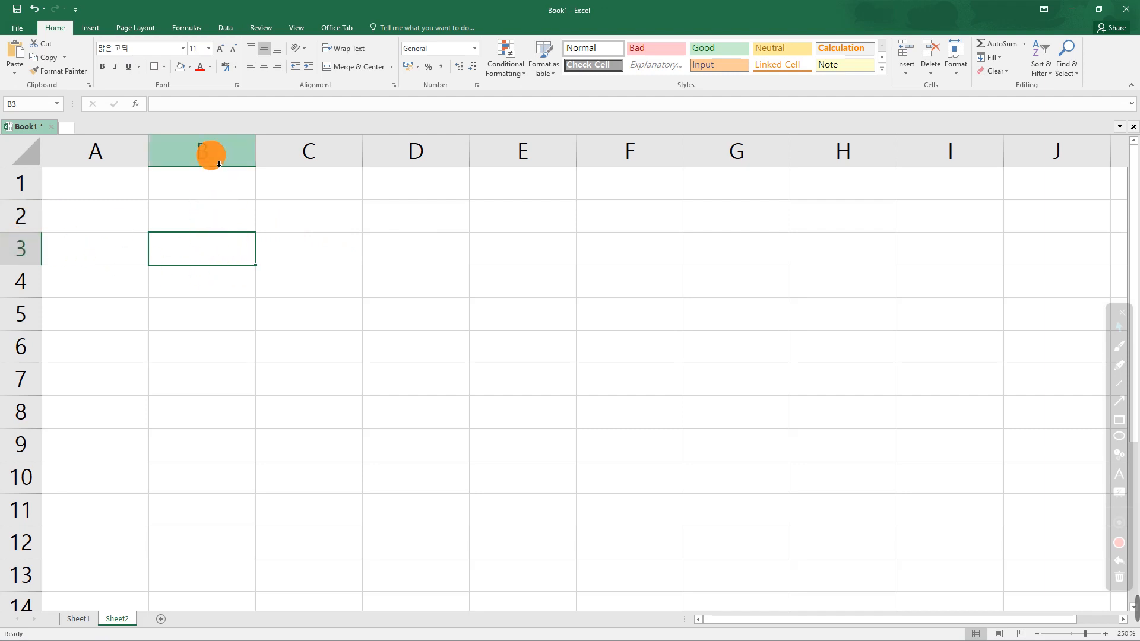
- Enter 2 in cell B3 of Sheet2
click(204, 257)
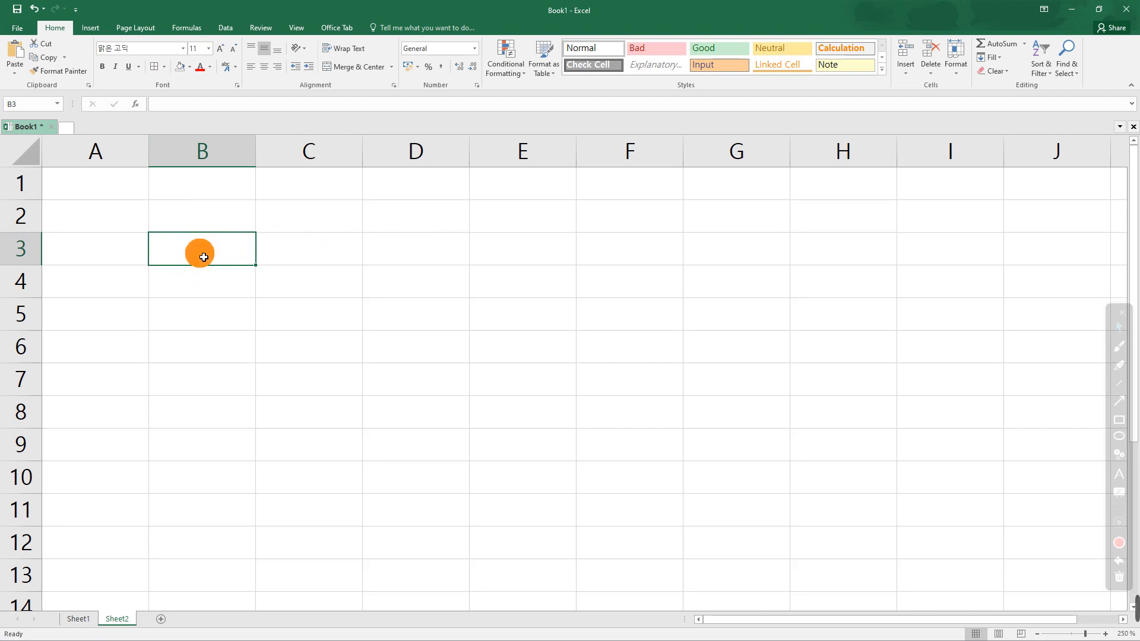
text(2)
key(Return)
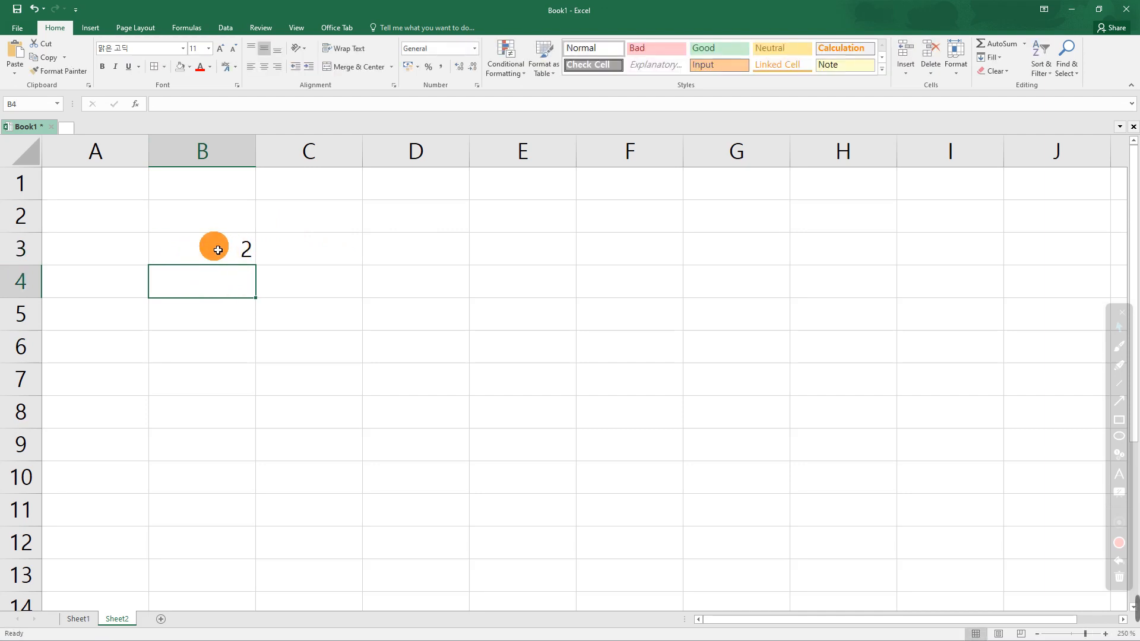
- Select cell B3, highlight its reference in the Name Box, and show the Define Name options for naming it
click(218, 250)
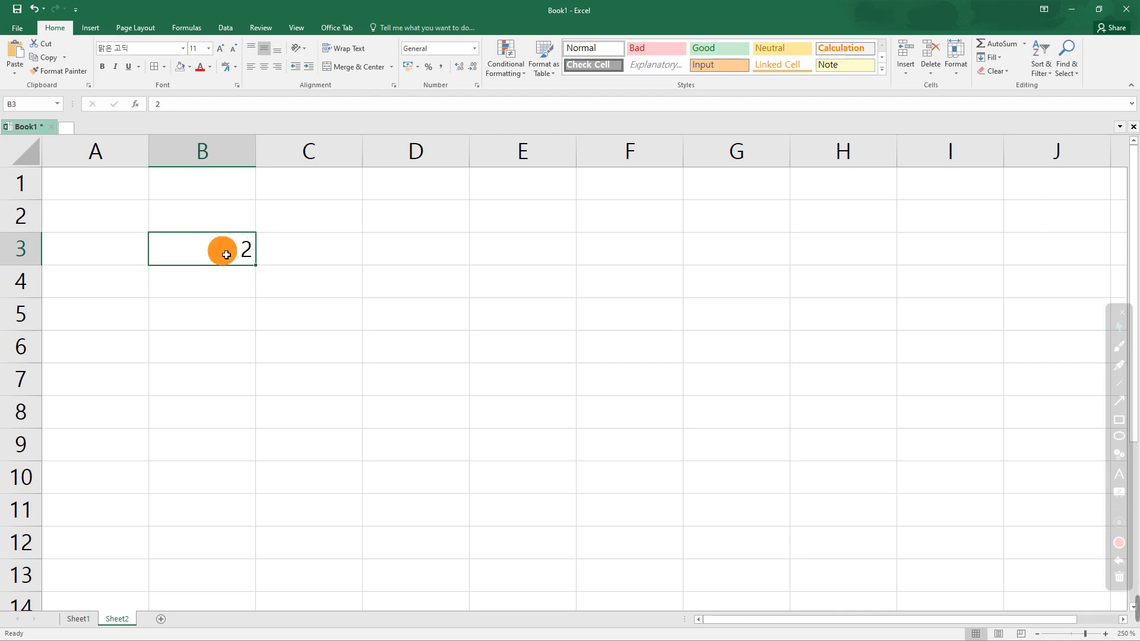
key(F4)
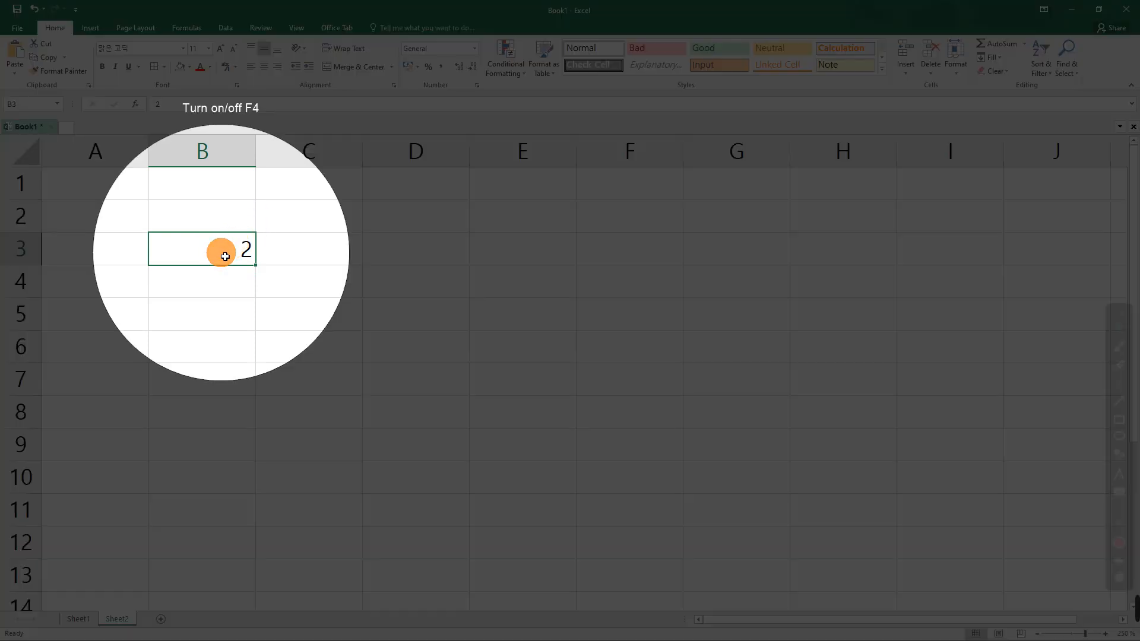
click(42, 113)
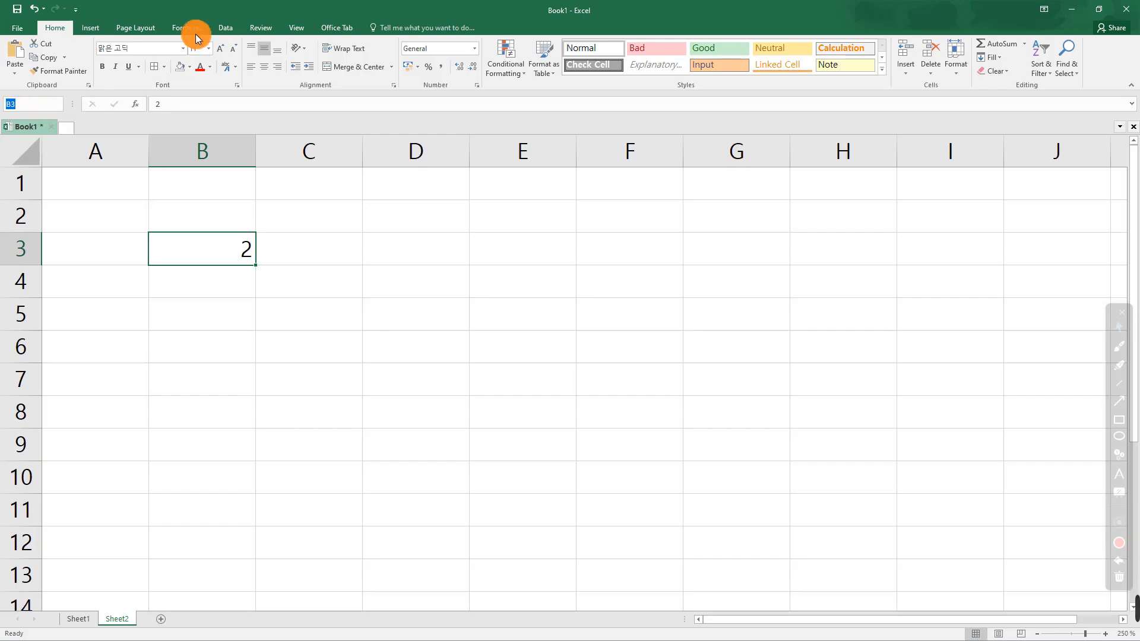
click(193, 29)
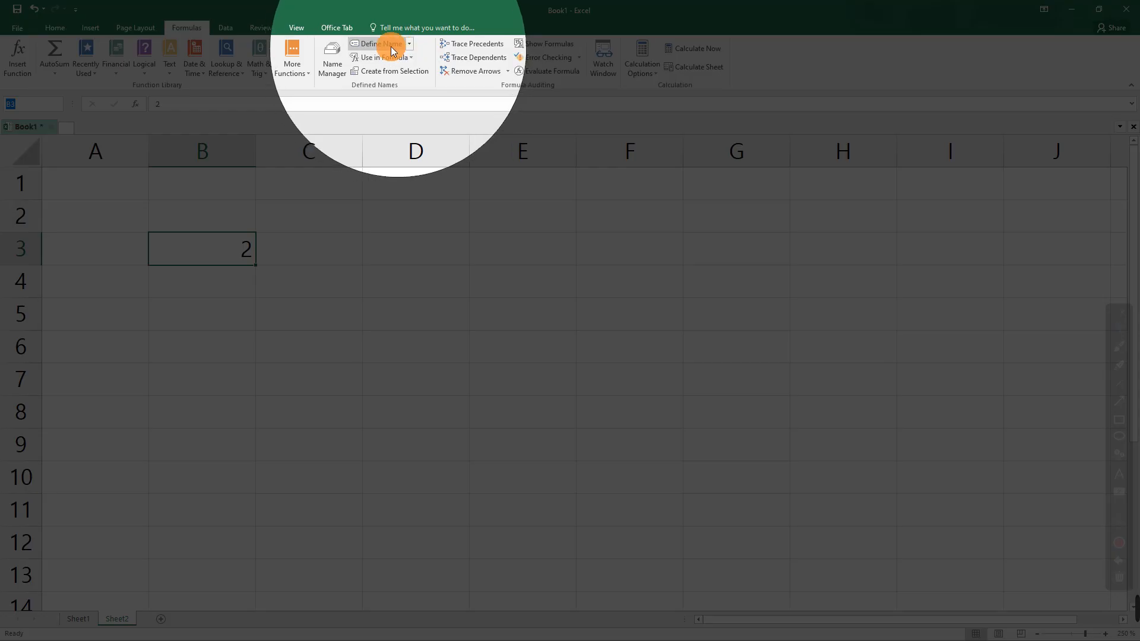
click(407, 44)
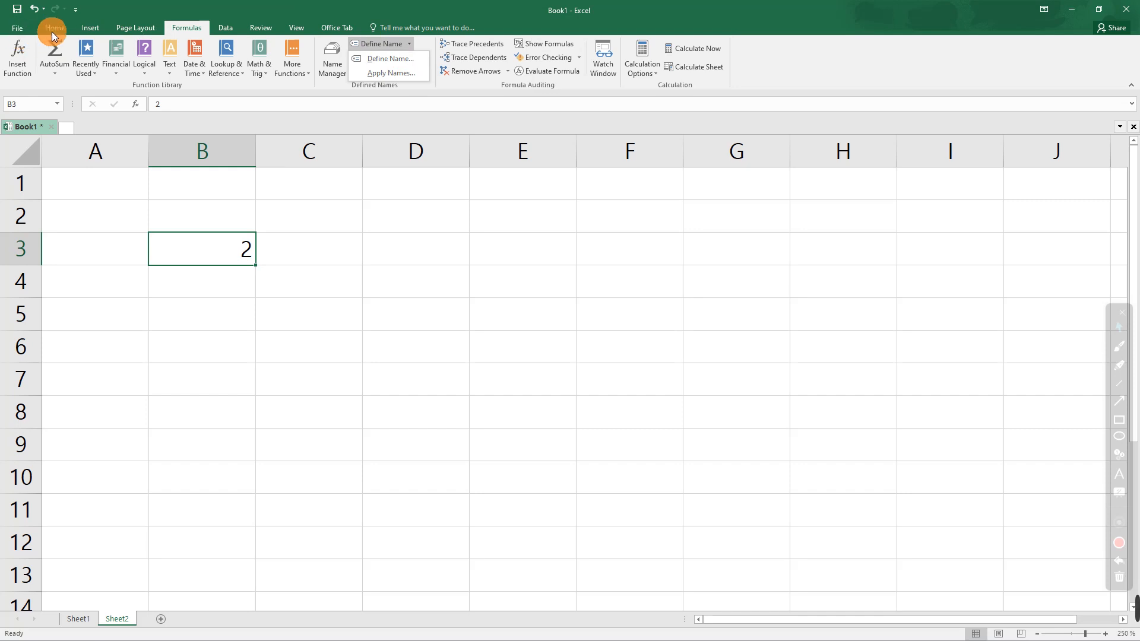
- Assign the name MyX to cell B3 through the Name Box
click(53, 30)
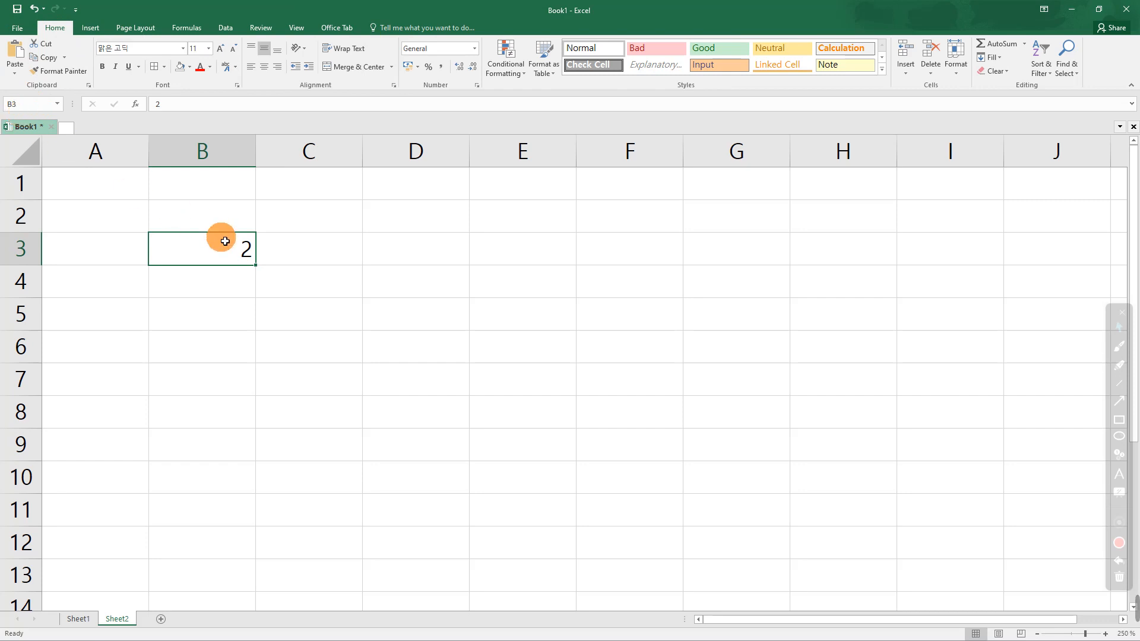
click(30, 106)
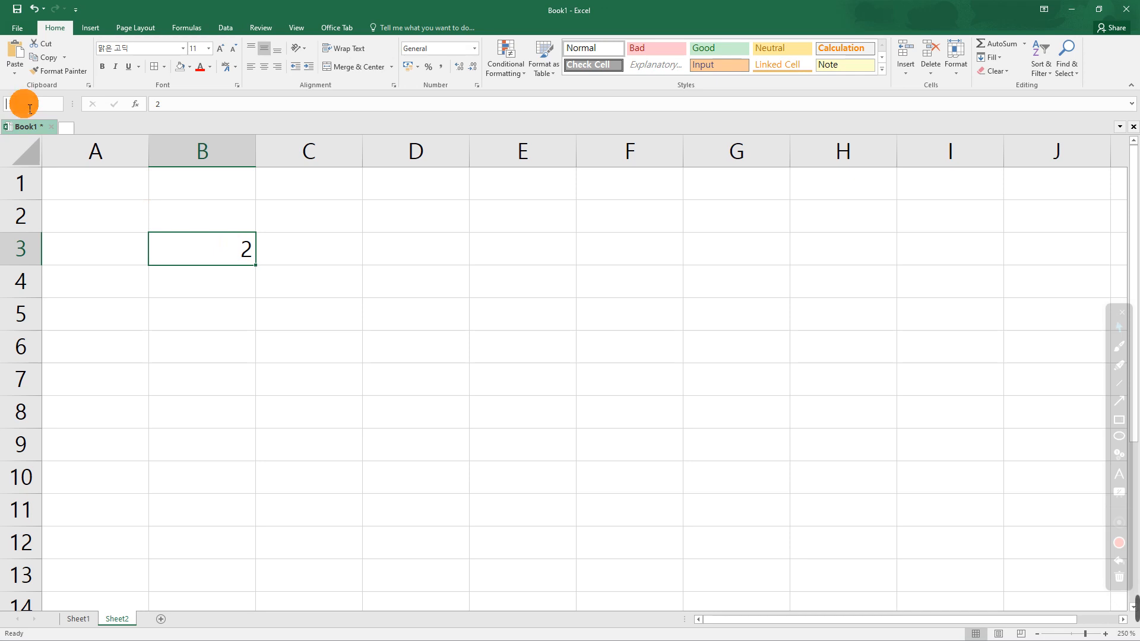
text(MyX)
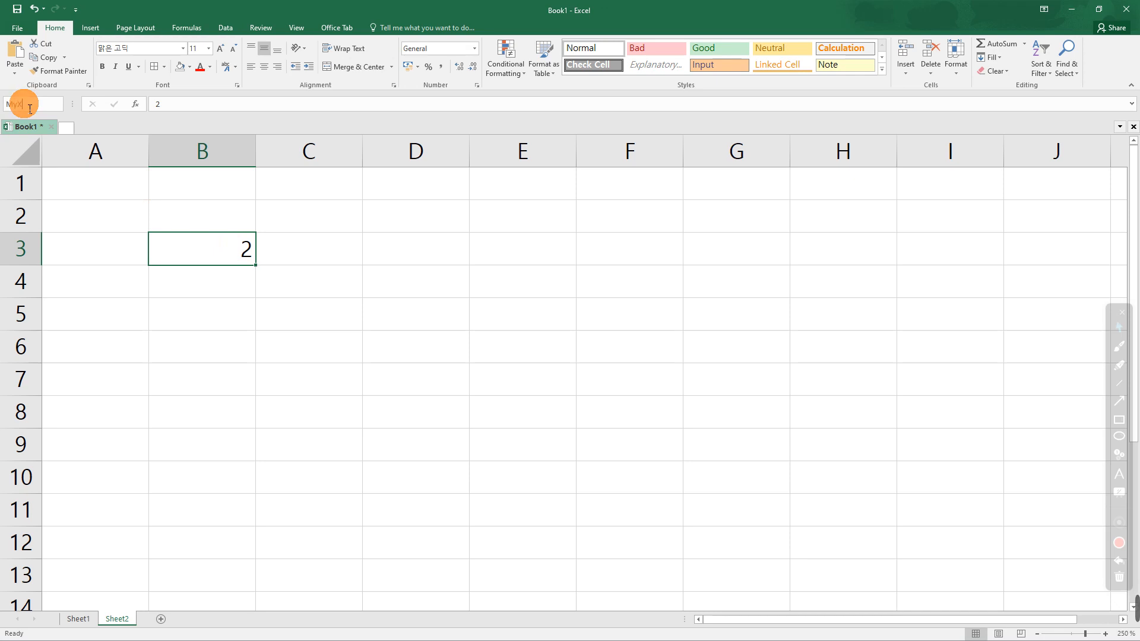
key(Return)
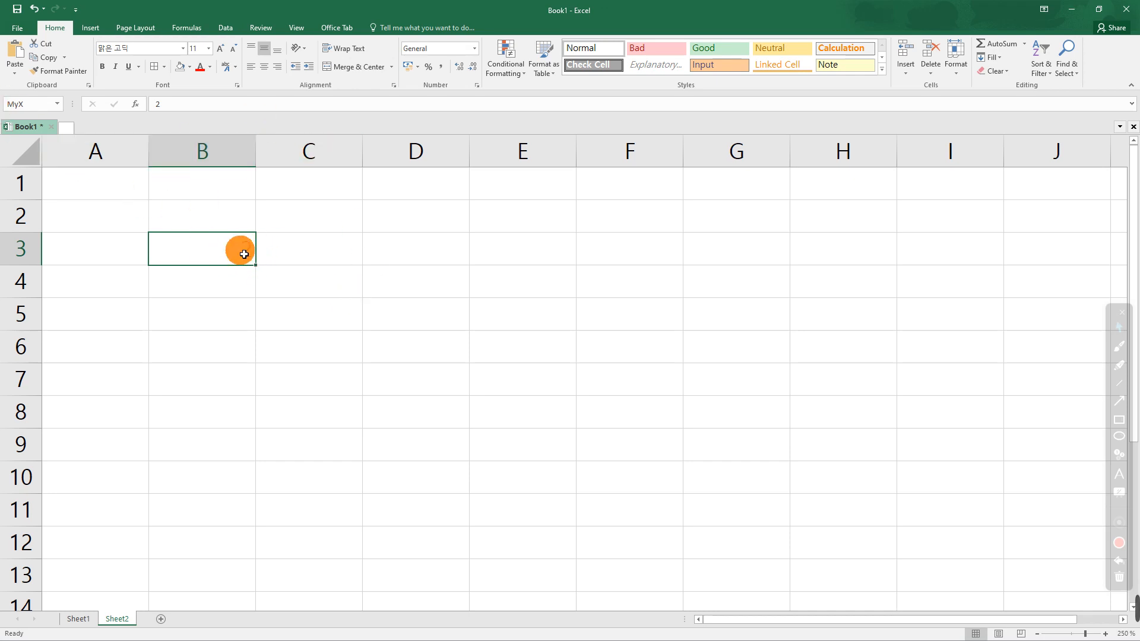
- Enter the formula =MyX in cells D4 and E6 to reference the named cell
click(409, 294)
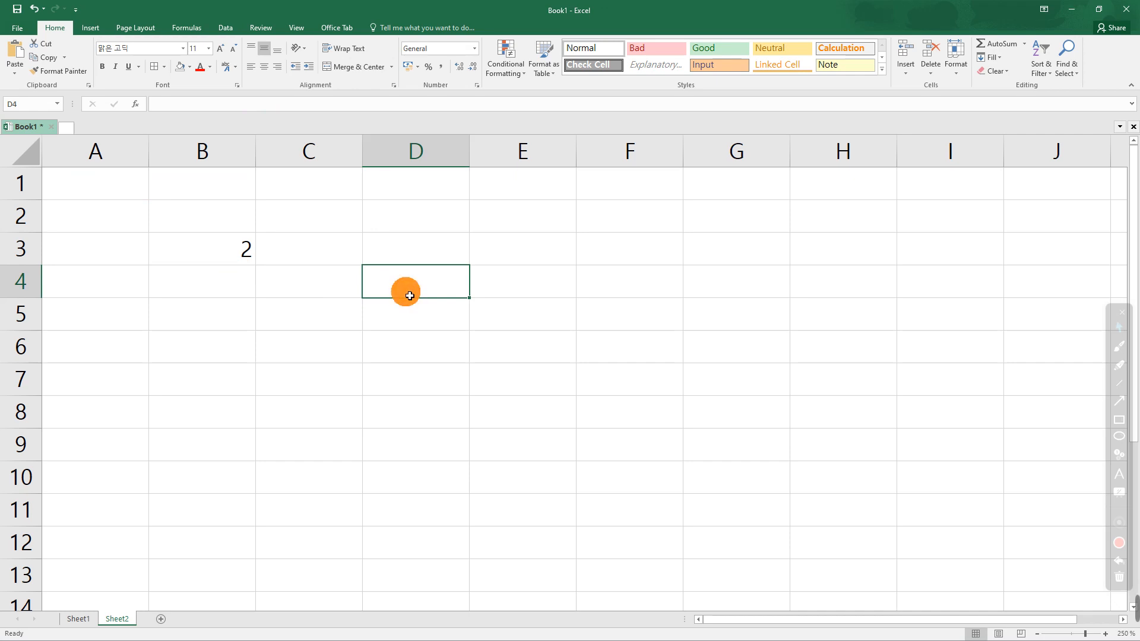
text(=M)
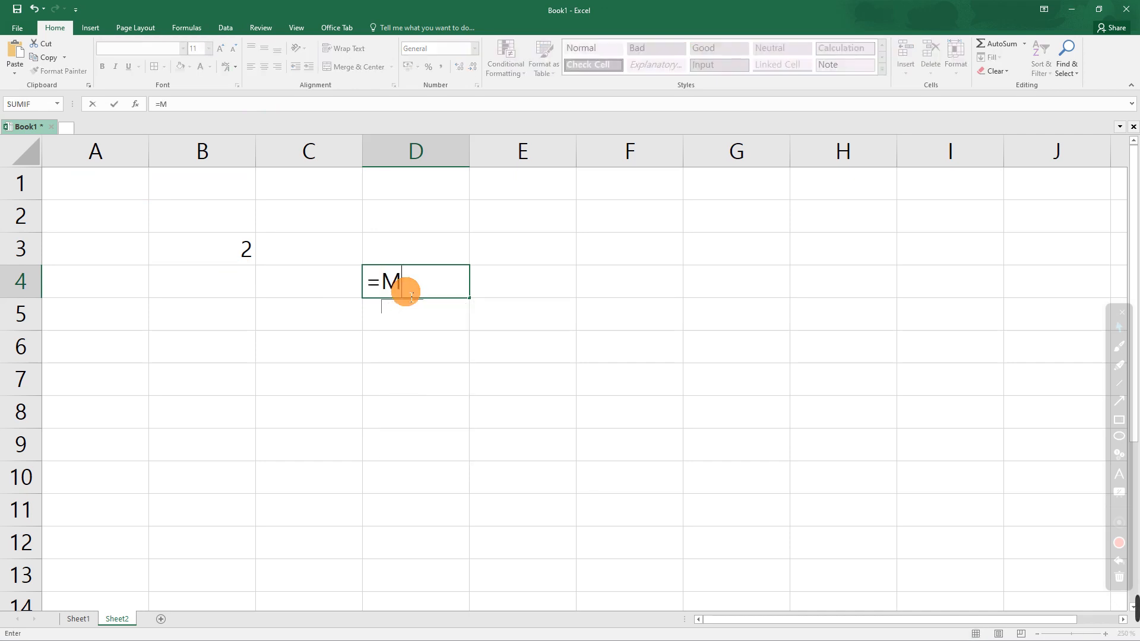
text(yX)
key(Return)
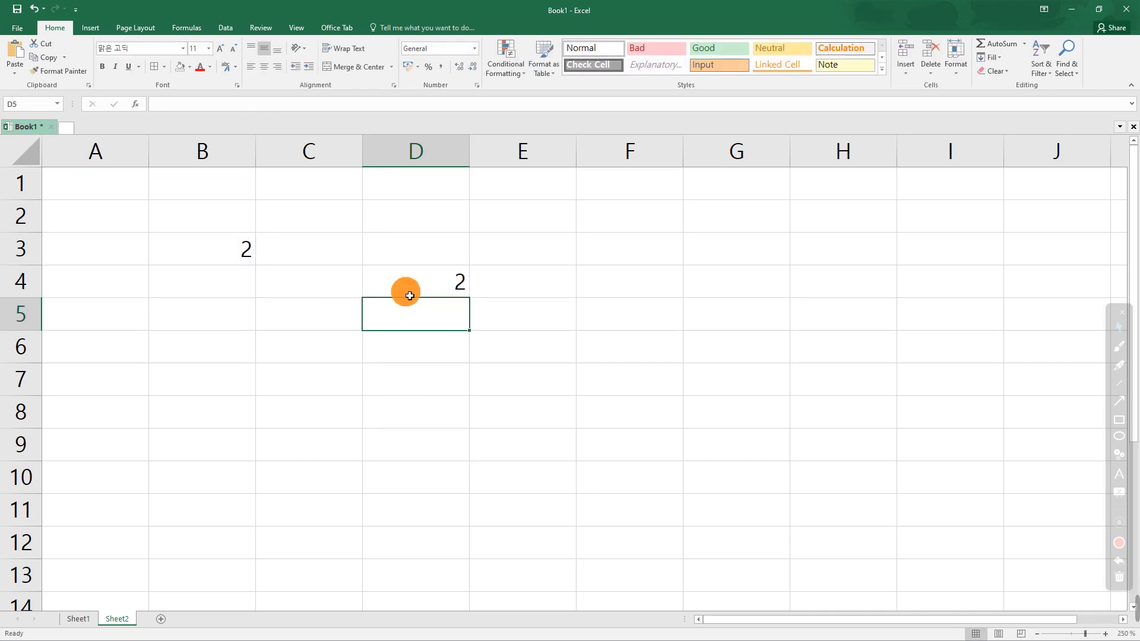
click(511, 353)
text(=)
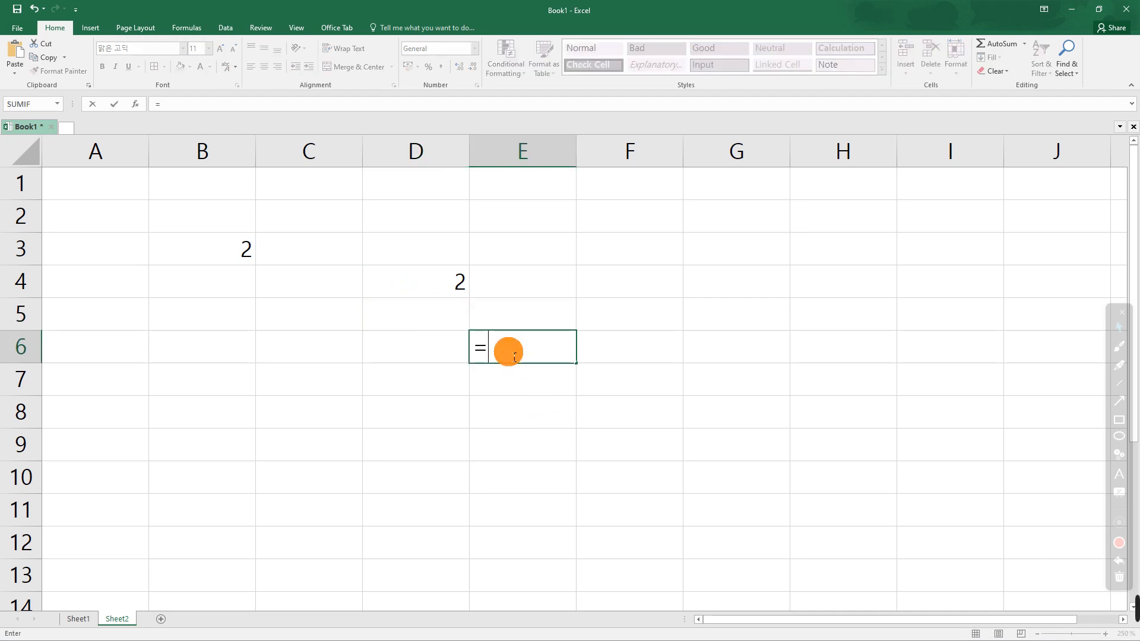
text(MyX)
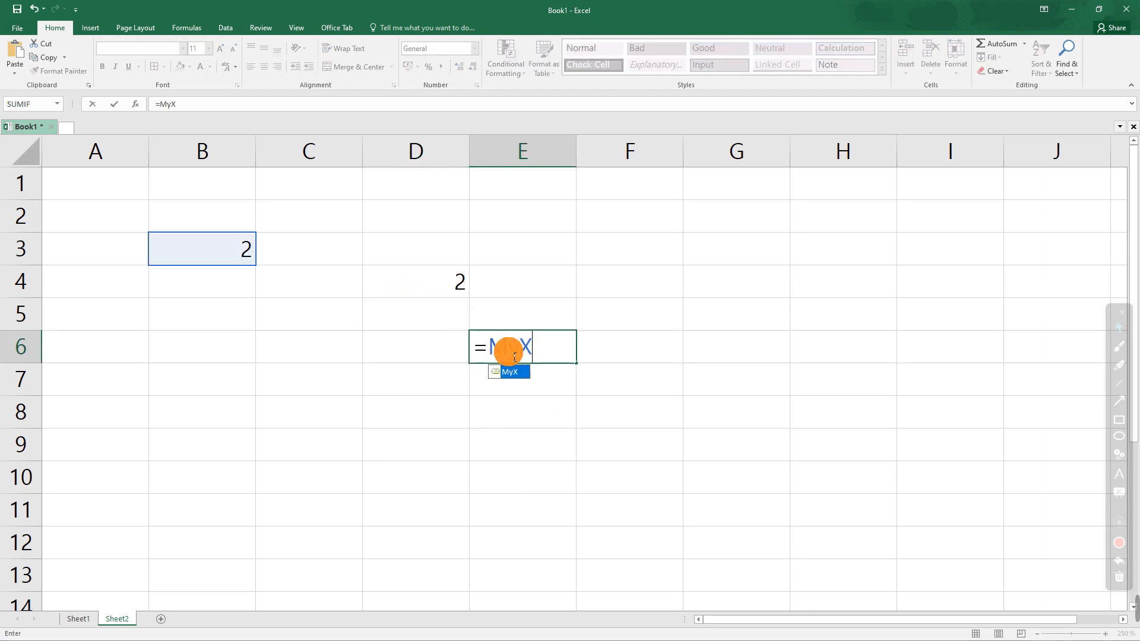
key(Return)
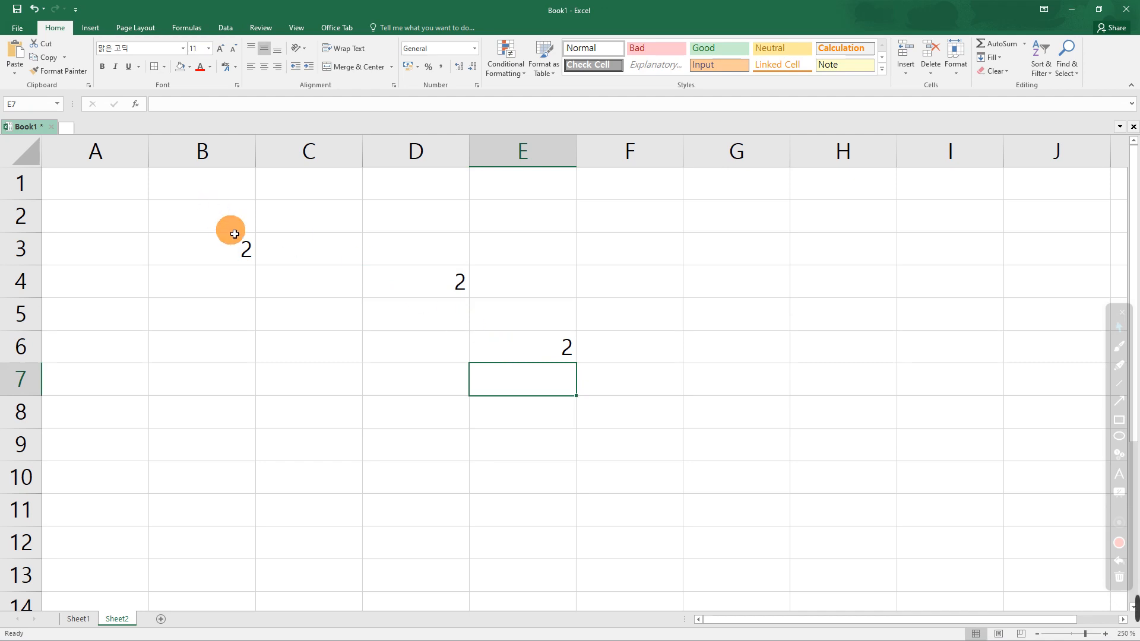
- Clear the formulas from range D4:F7 and delete column B from Sheet2
drag(454, 278, 600, 385)
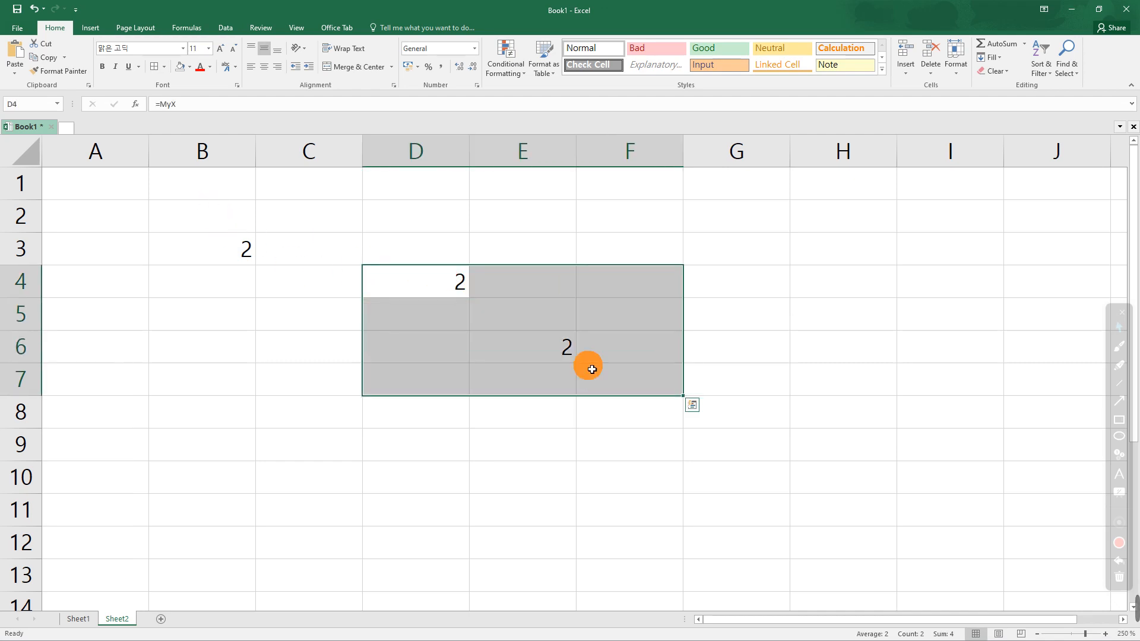
key(Delete)
click(240, 254)
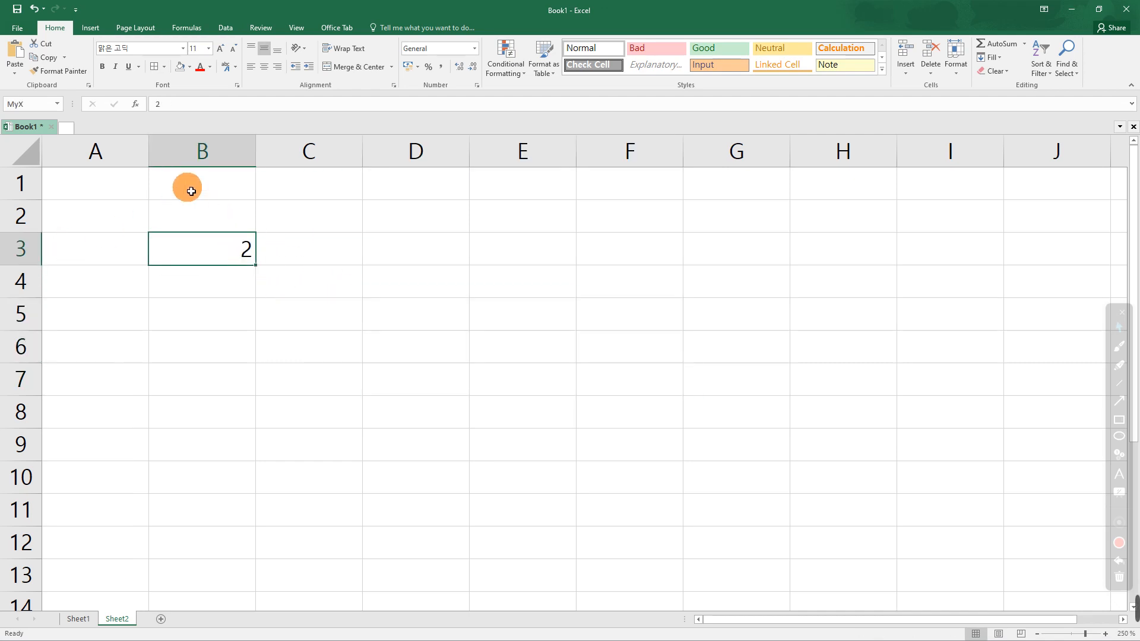
click(196, 155)
right_click(195, 156)
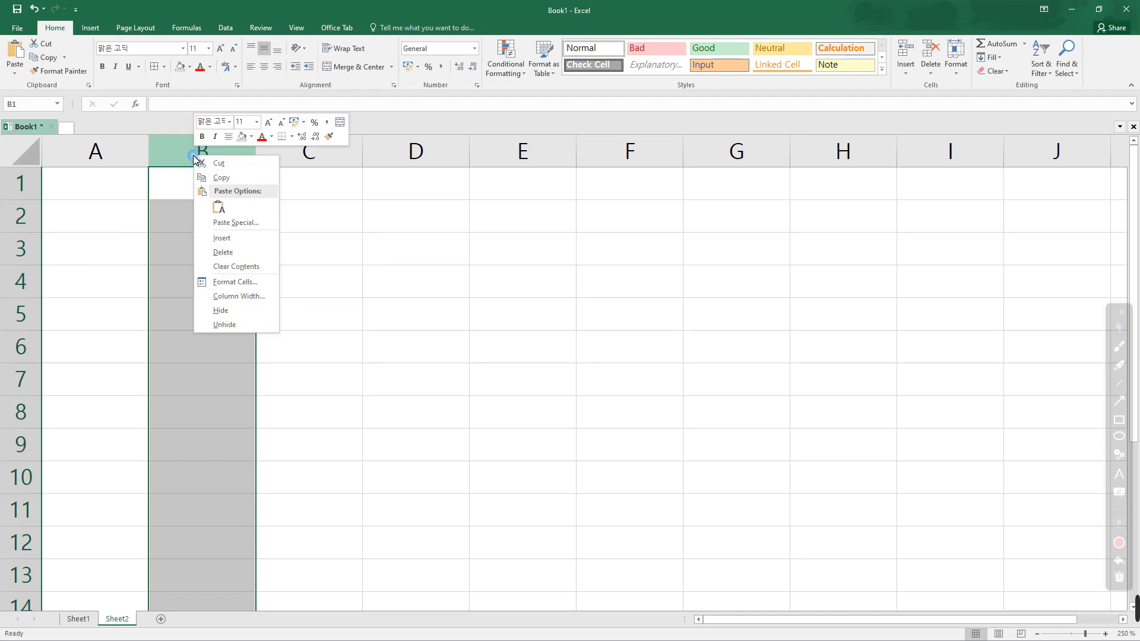
click(222, 252)
click(374, 309)
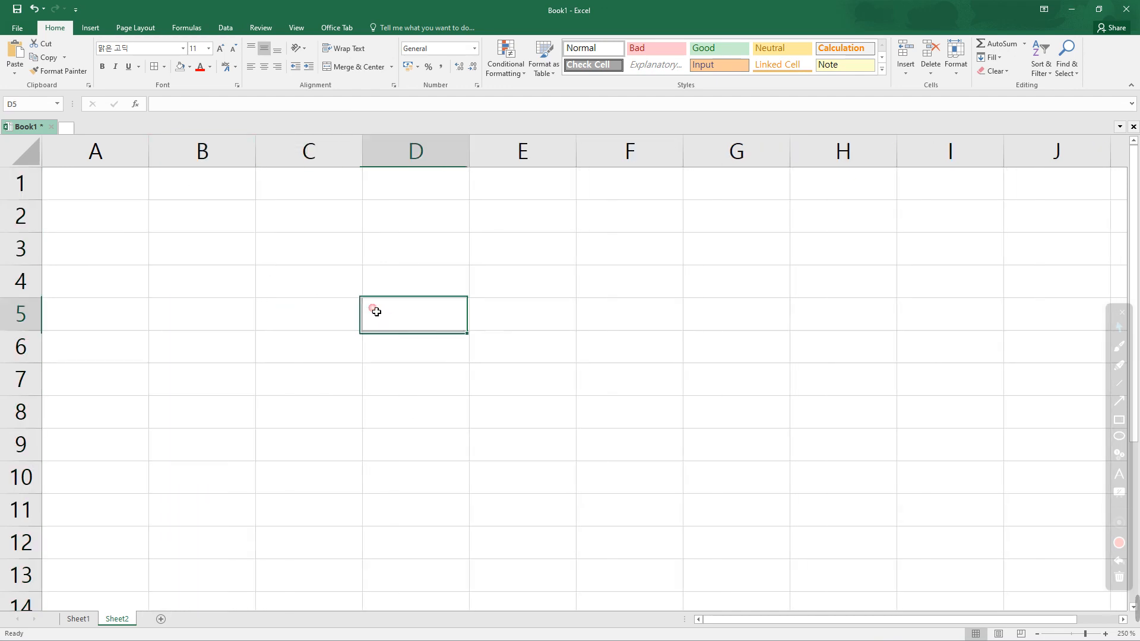
- Enter the first matrix row 1, 0, 0 in cells B2 to D2
click(232, 224)
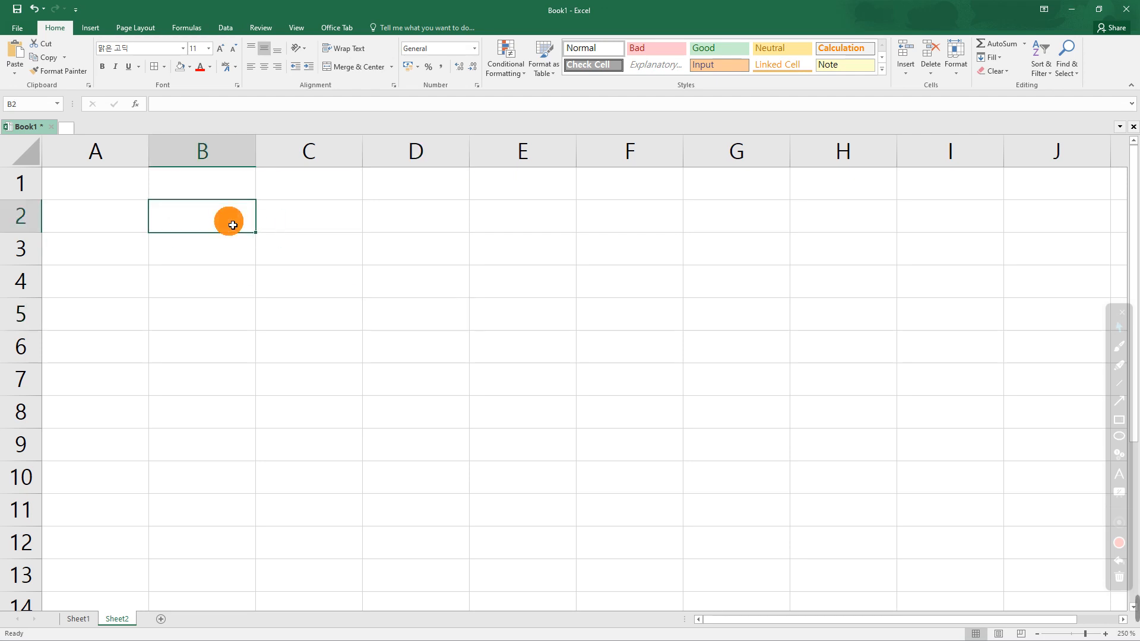
text(1)
key(Tab)
text(0)
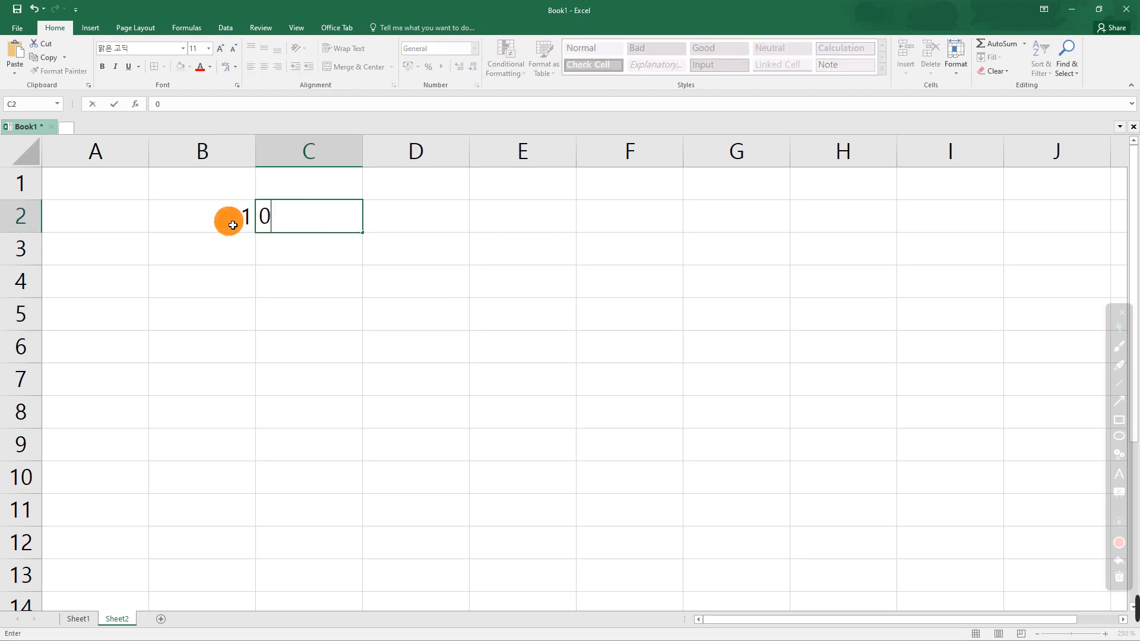
key(Tab)
text(0)
key(Return)
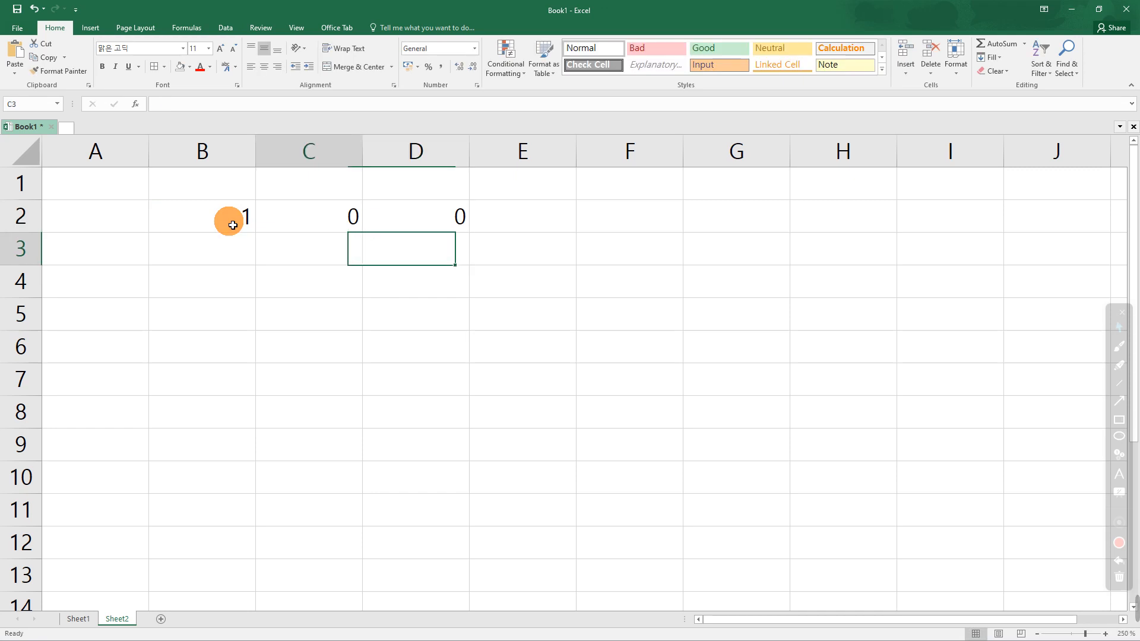
- Enter the second matrix row 0, 1, 0 in cells B3 to D3
key(Left)
key(Left)
text(0)
key(Tab)
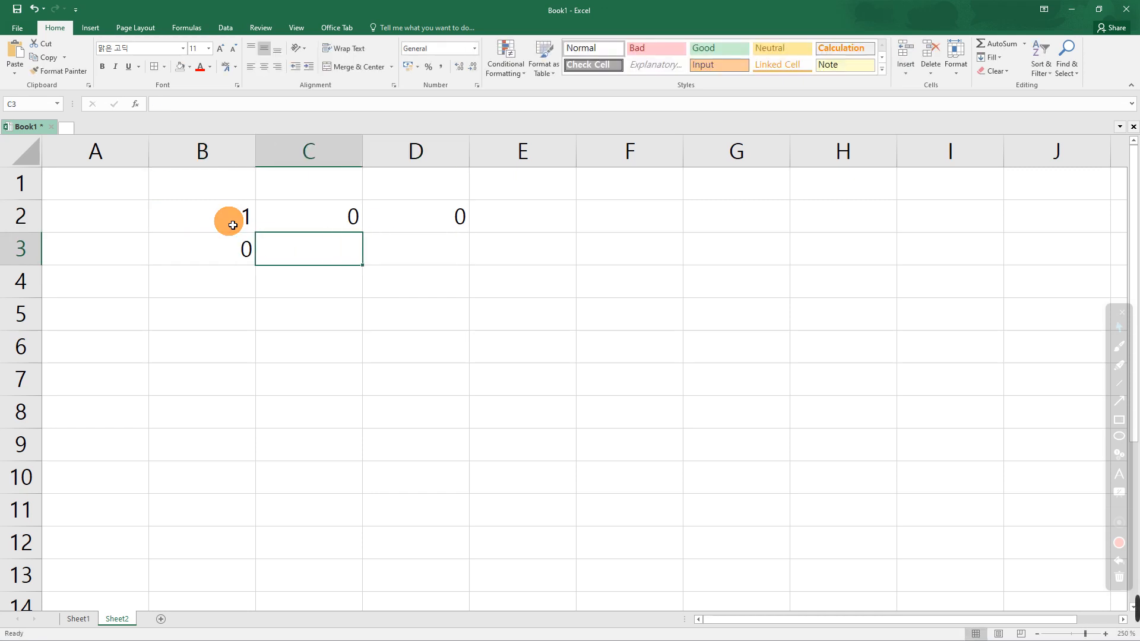
text(1)
key(Tab)
text(0)
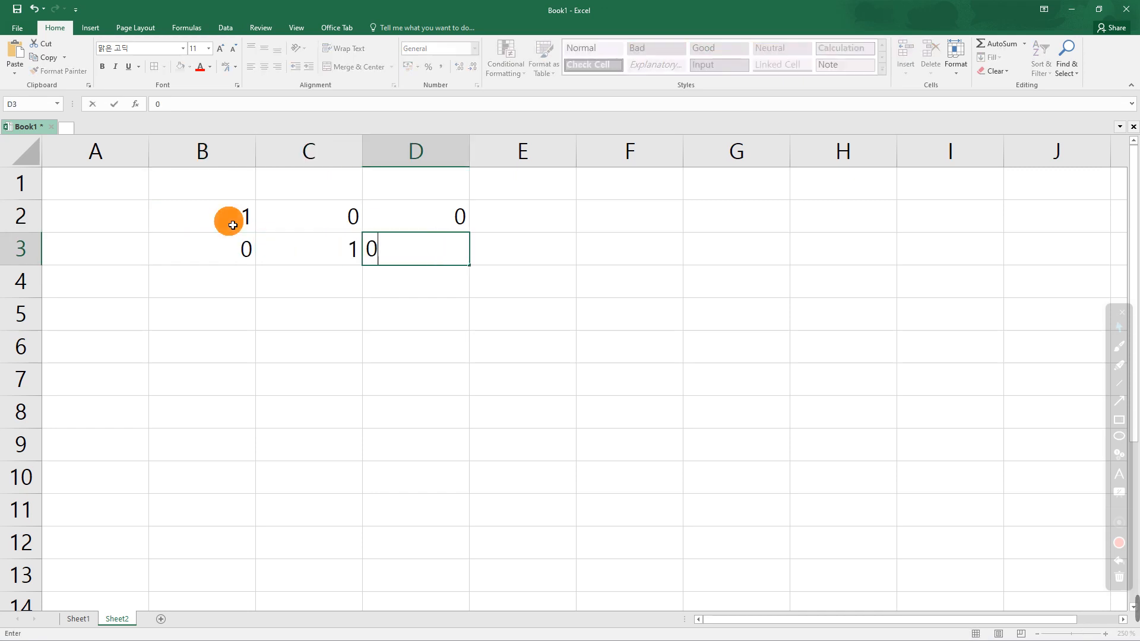
key(Tab)
key(Left)
key(Right)
key(Down)
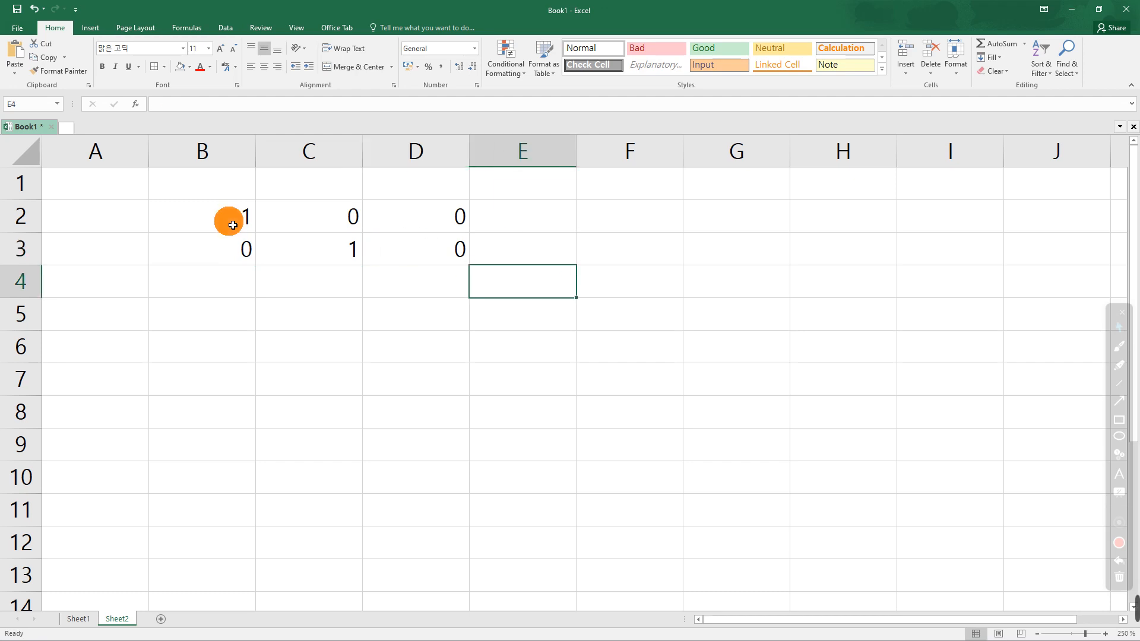
- Complete the third matrix row with 0, 0, 1 in cells B4 to D4
click(420, 287)
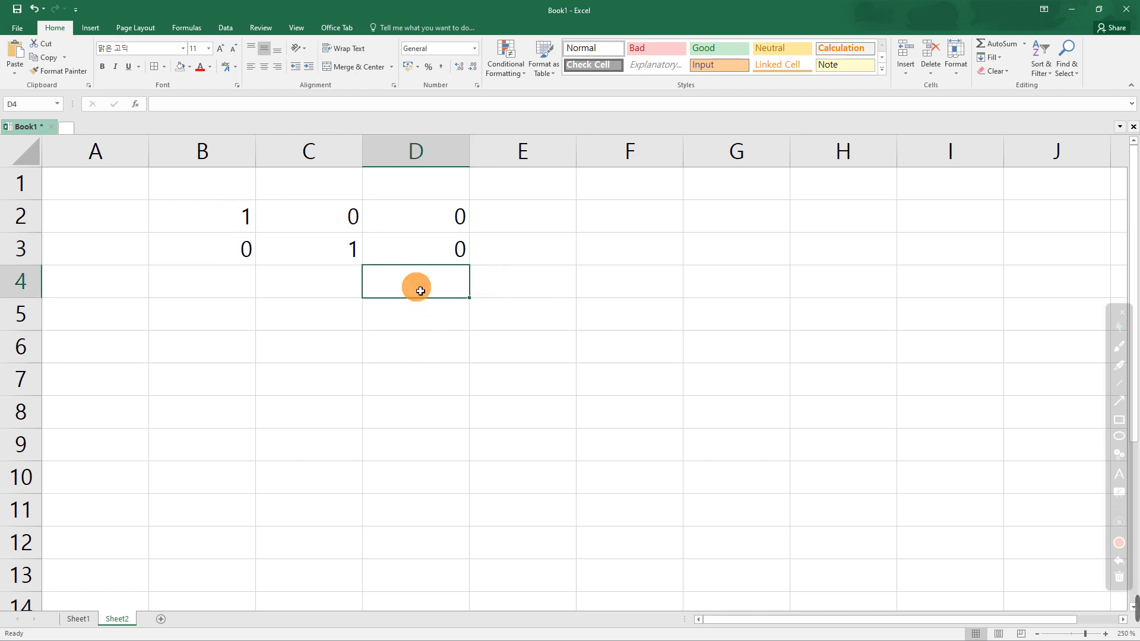
text(1)
click(325, 275)
click(310, 293)
text(0)
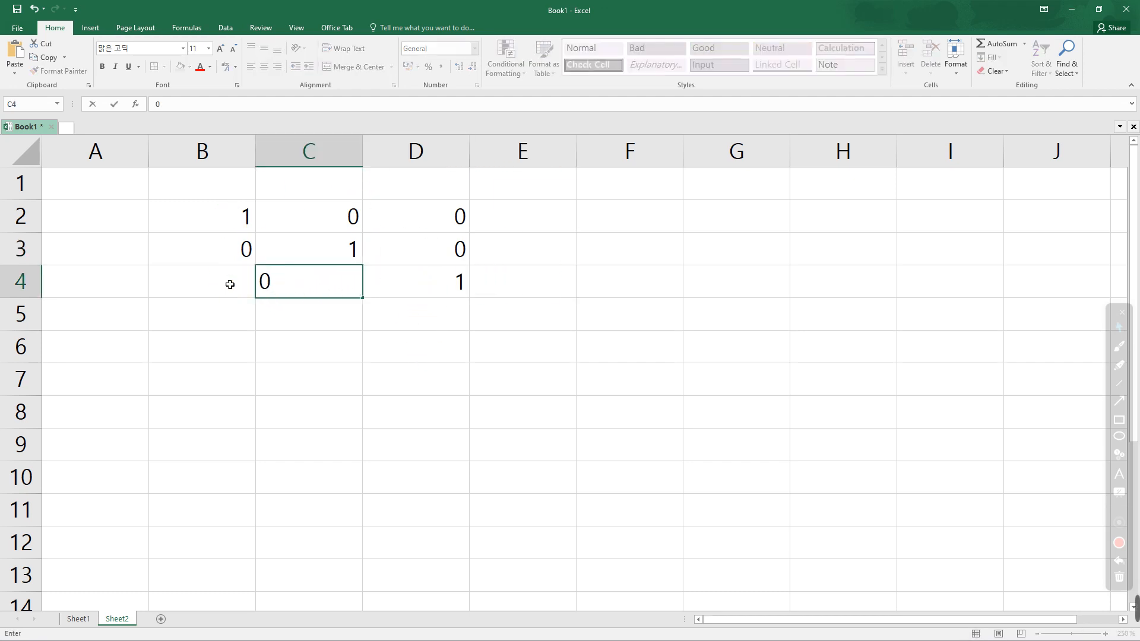
click(230, 283)
text(0)
click(325, 347)
- Center the matrix values in range B2:D4 horizontally within their cells
drag(247, 215, 441, 287)
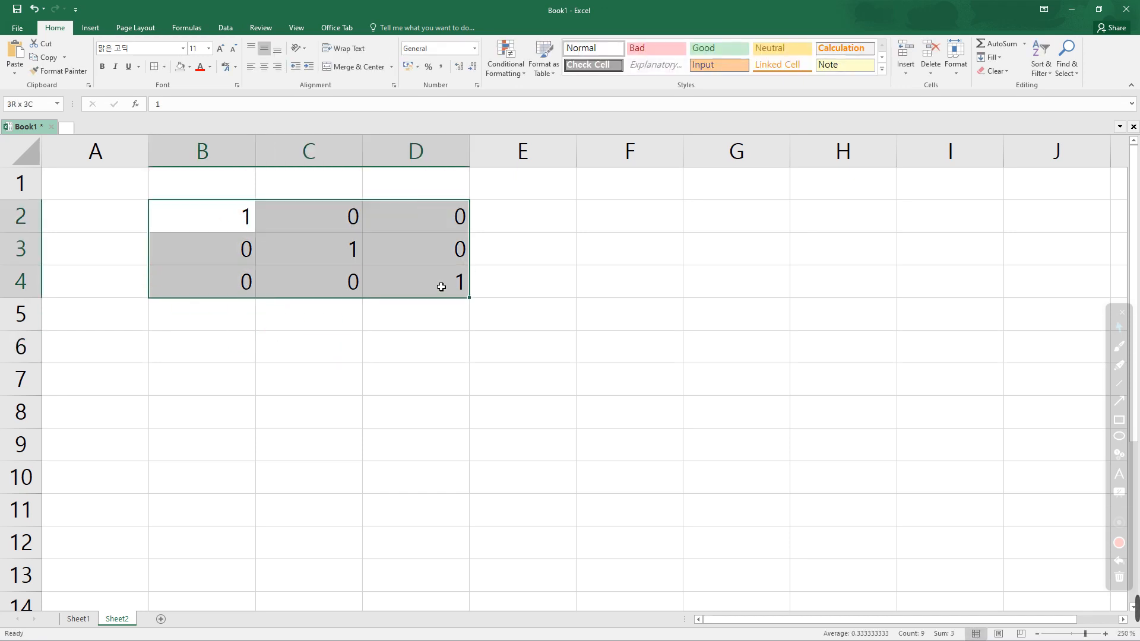
click(269, 67)
click(415, 260)
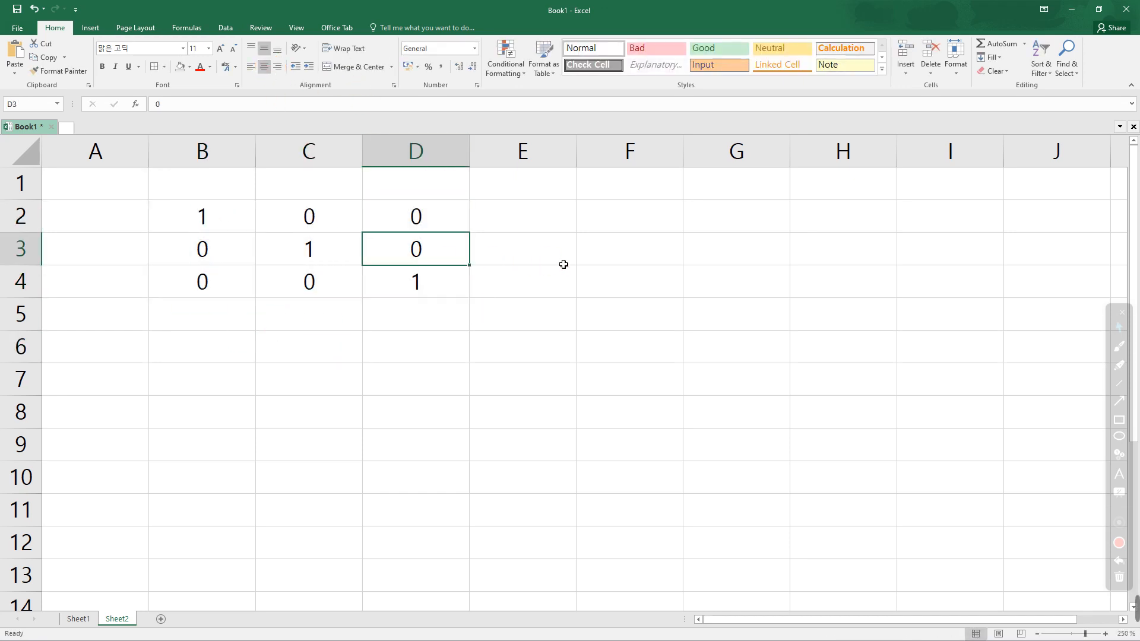
- Switch to Papago and translate "linear algebra" from English to Korean
click(1079, 12)
drag(897, 191, 802, 184)
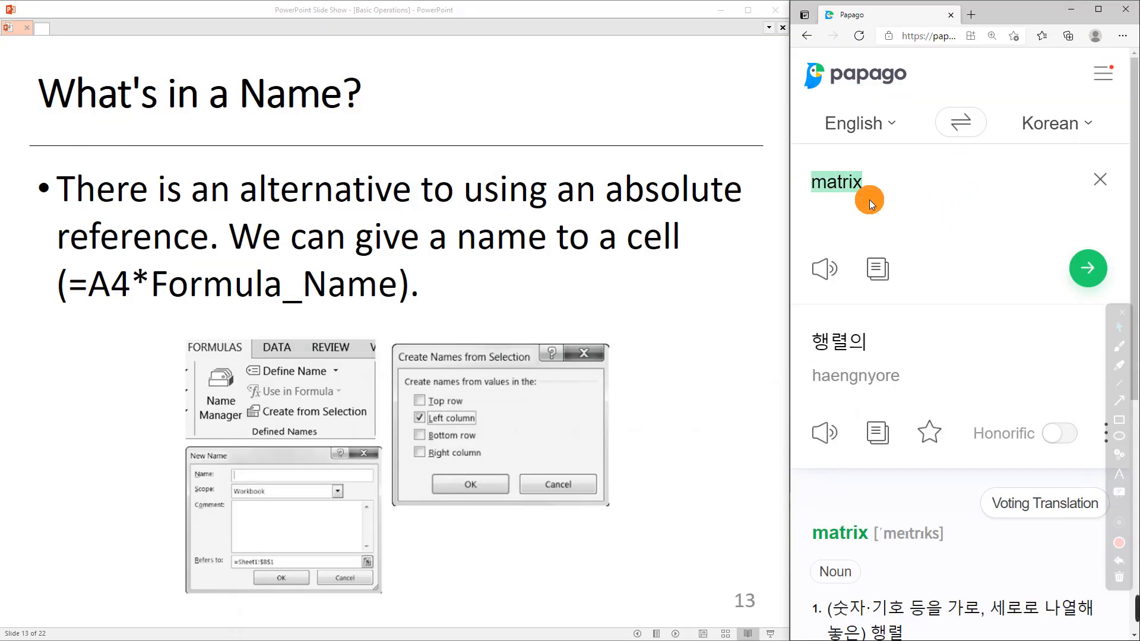
text(li)
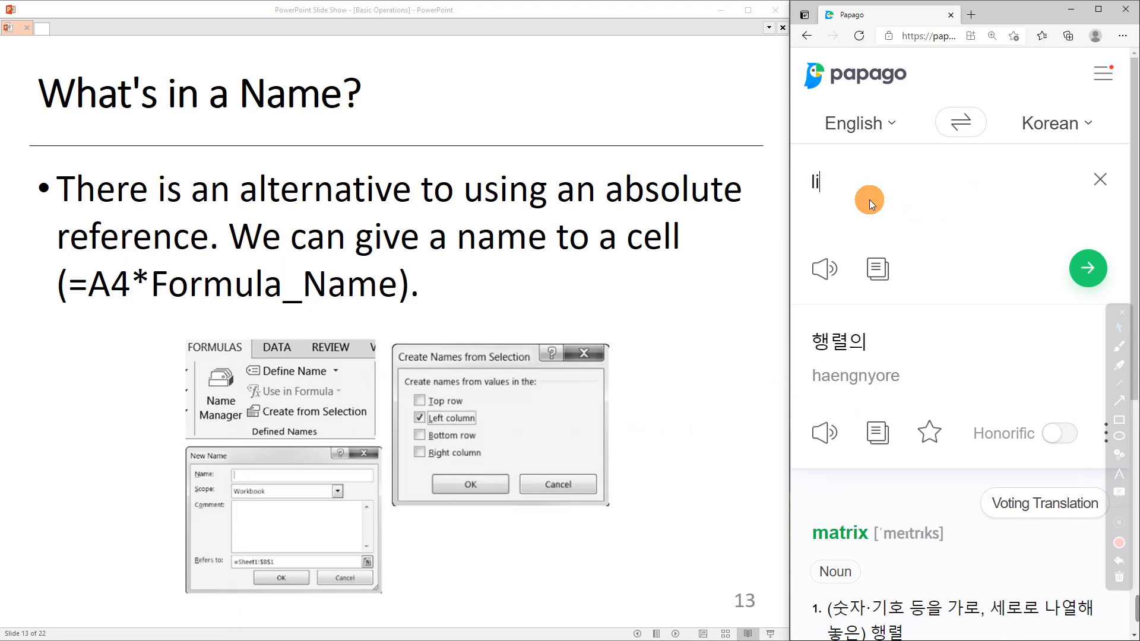
text(near)
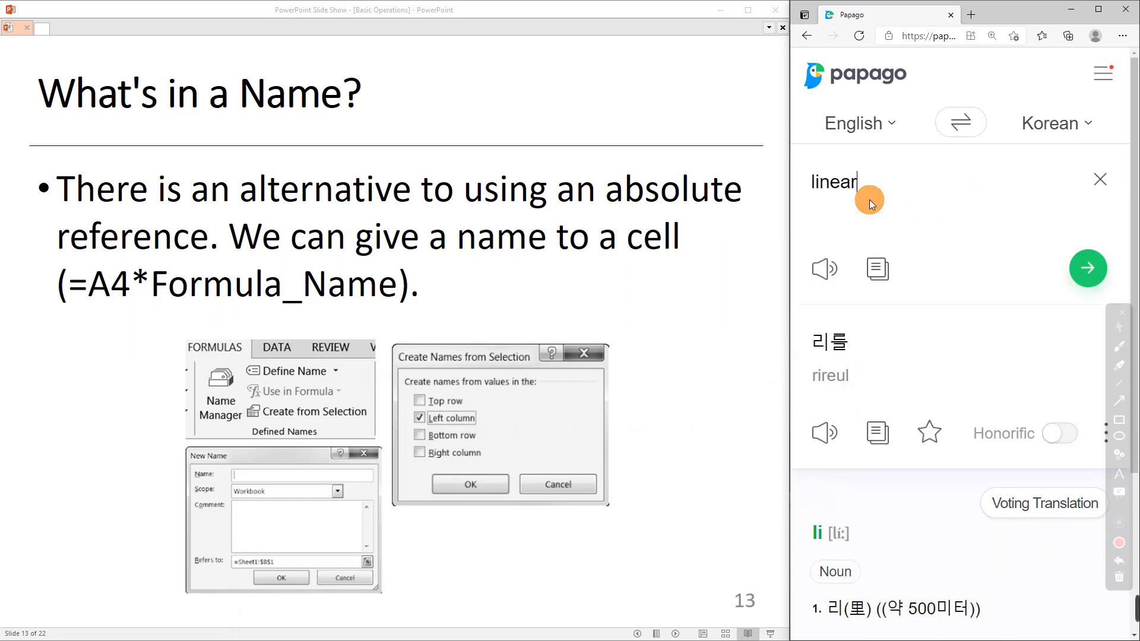
text( algebra)
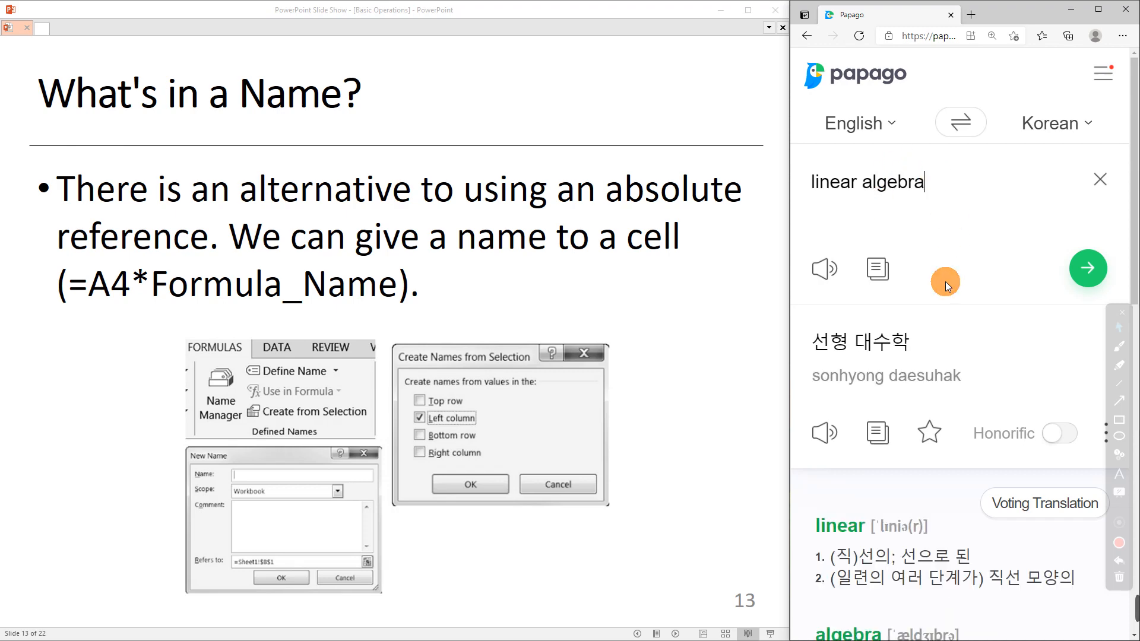
- Return to the Excel workbook and highlight the matrix in B2:D4, pointing out its individual cells
key(alt+Tab)
click(451, 245)
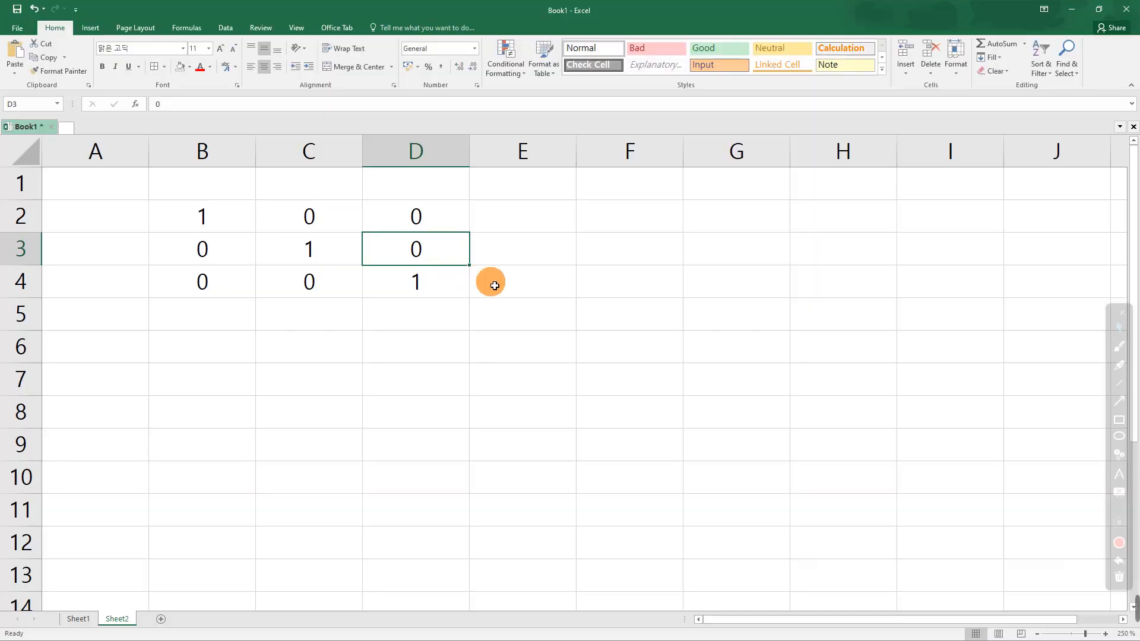
click(253, 218)
drag(192, 214, 415, 287)
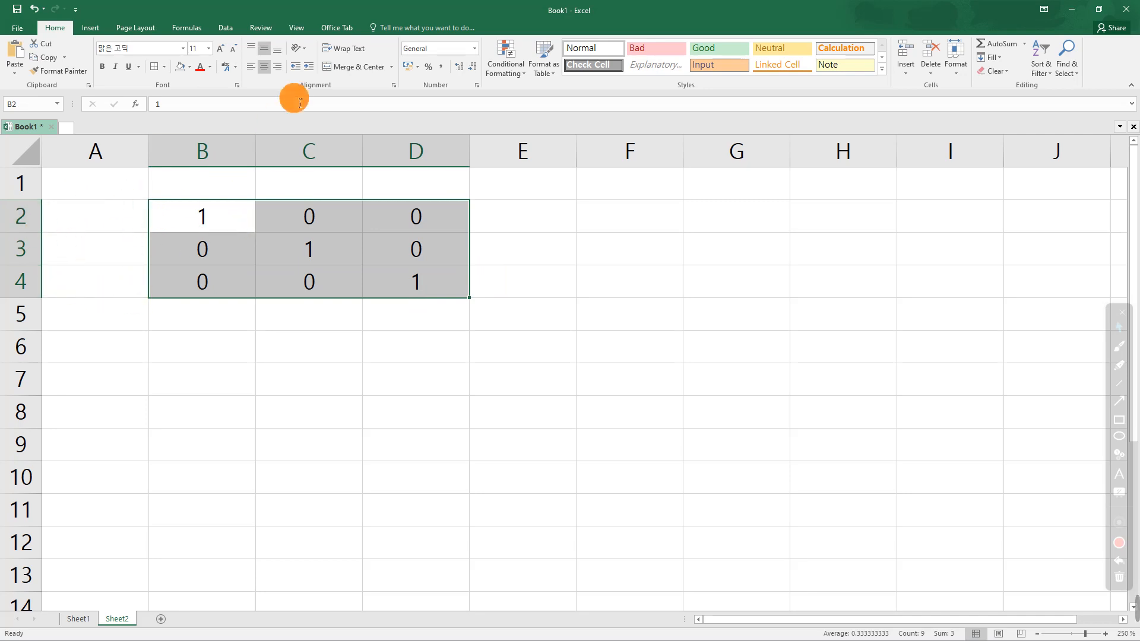
click(533, 301)
drag(210, 219, 404, 275)
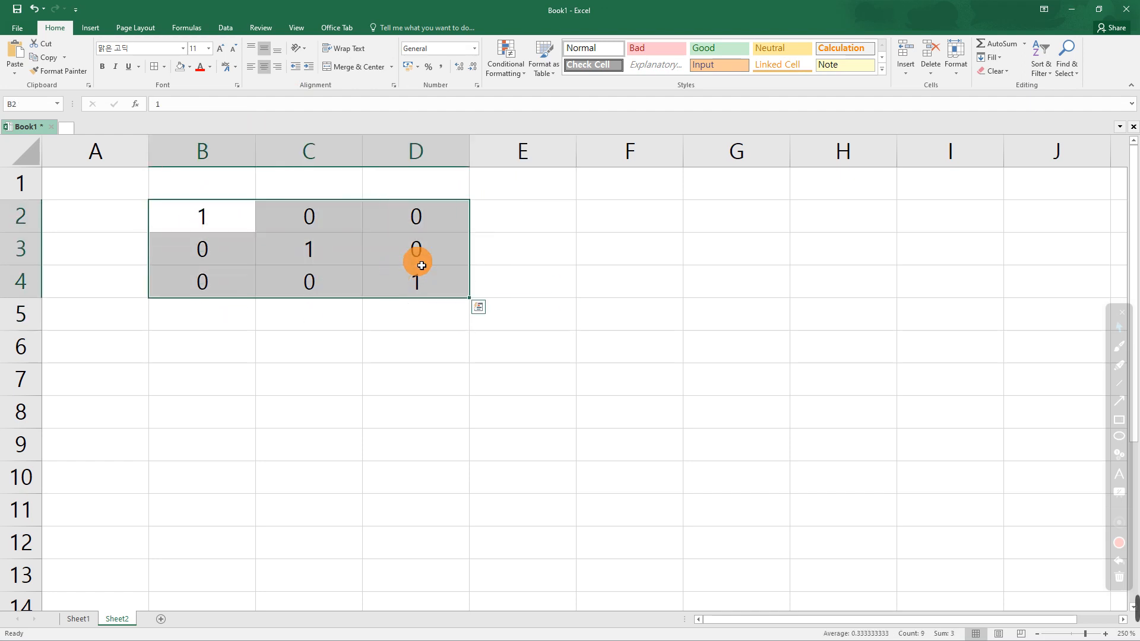
click(555, 216)
click(205, 225)
click(317, 228)
click(342, 281)
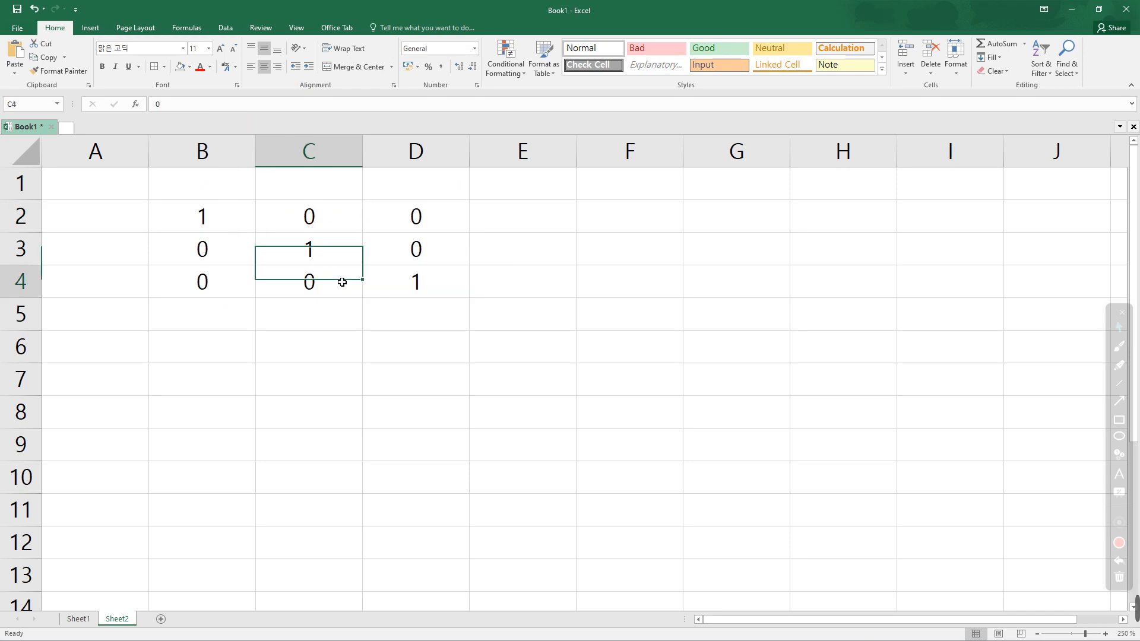
drag(204, 224, 384, 292)
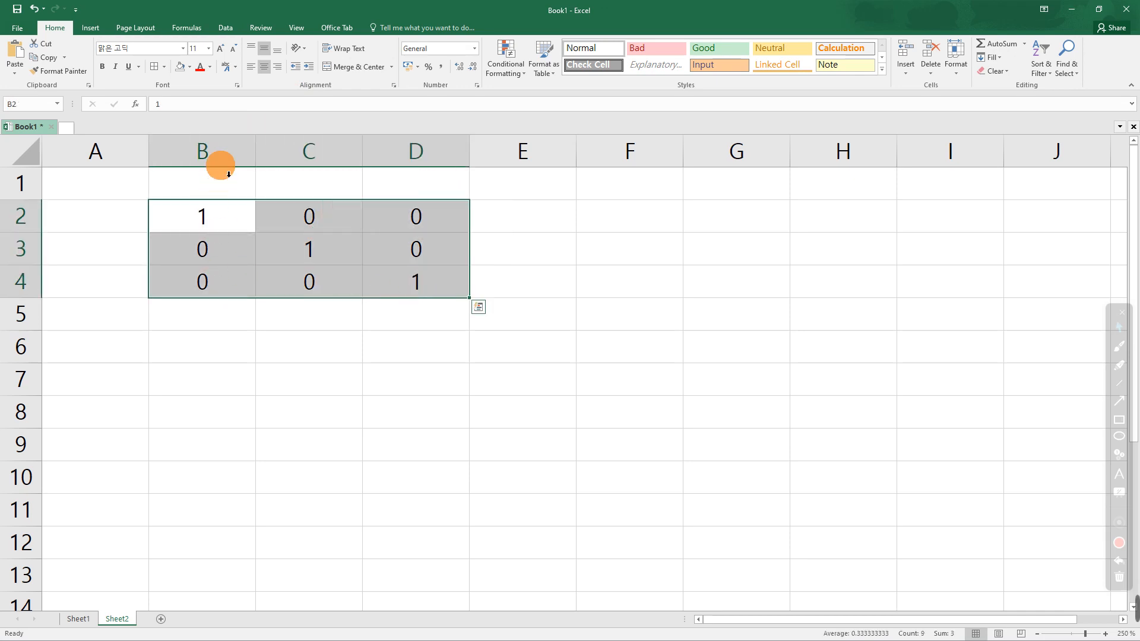
- Annotate the matrix in red ink by circling B2 and D4, linking them with a diagonal arrow, and writing "B2:D4" beside it
click(1122, 362)
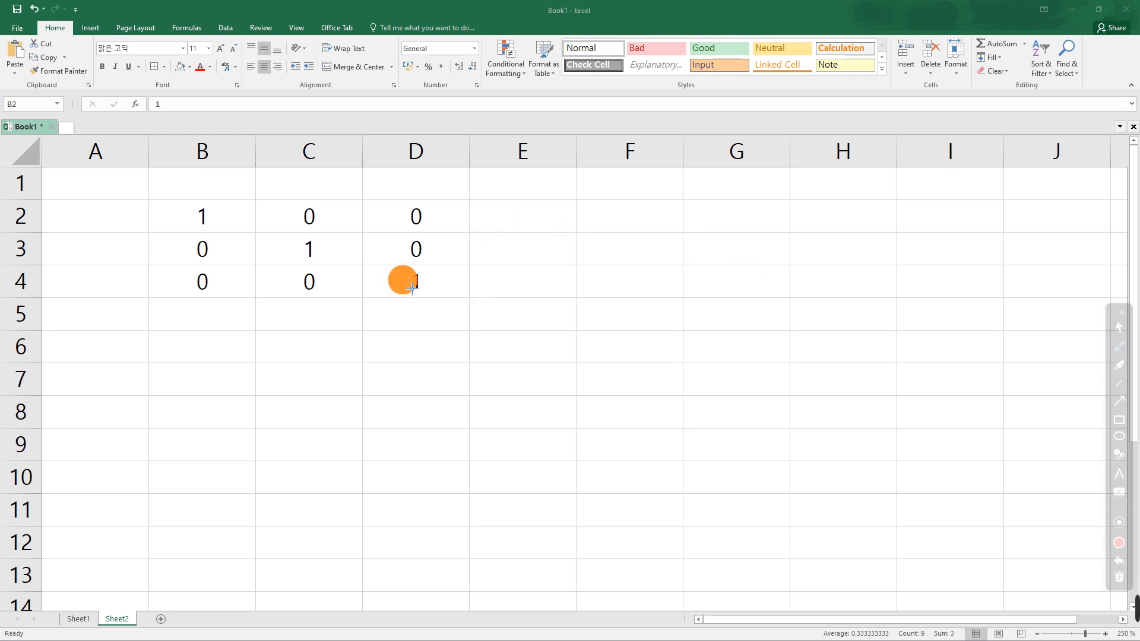
mouse_move(193, 208)
mouse_down()
mouse_move(188, 217)
mouse_move(219, 249)
mouse_up()
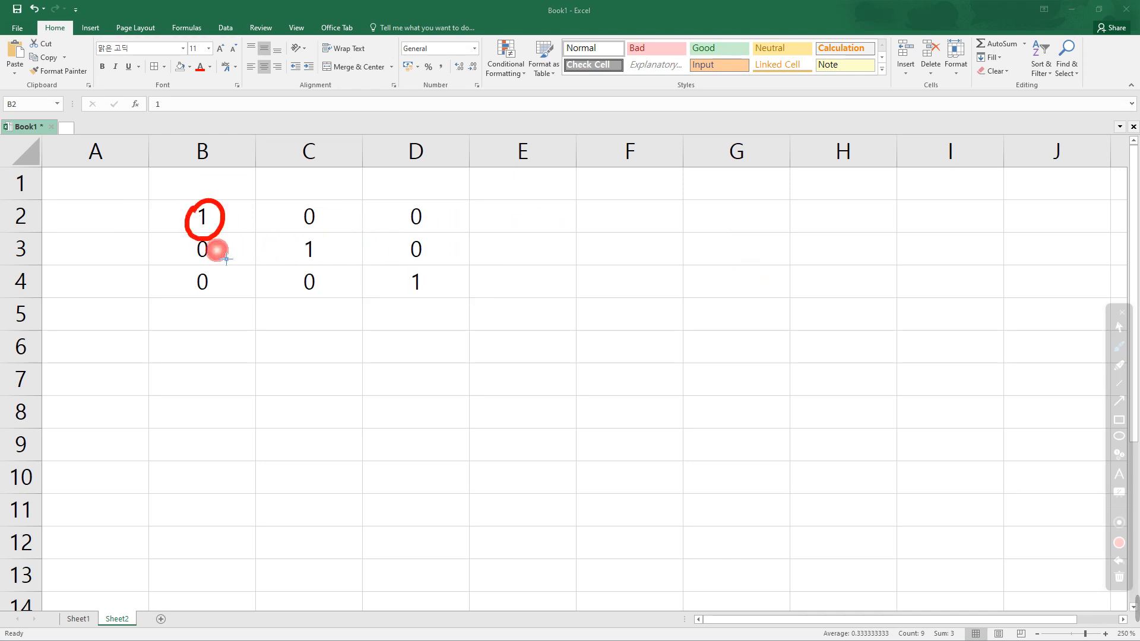
drag(591, 241, 593, 254)
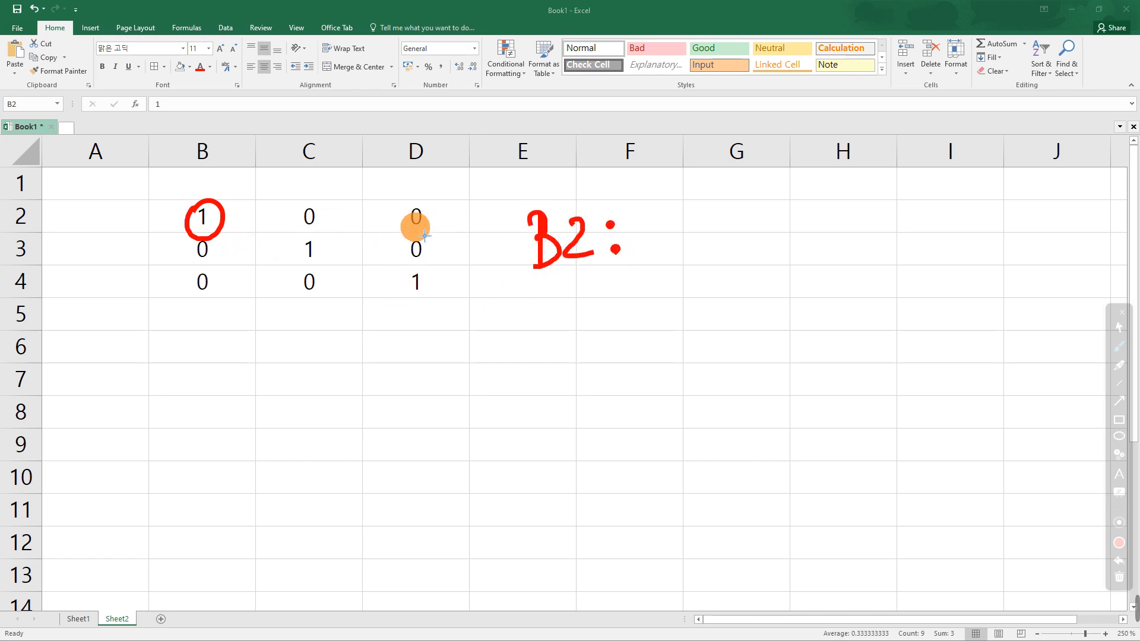
mouse_move(259, 228)
mouse_down()
mouse_move(439, 297)
mouse_move(438, 264)
mouse_move(418, 259)
mouse_up()
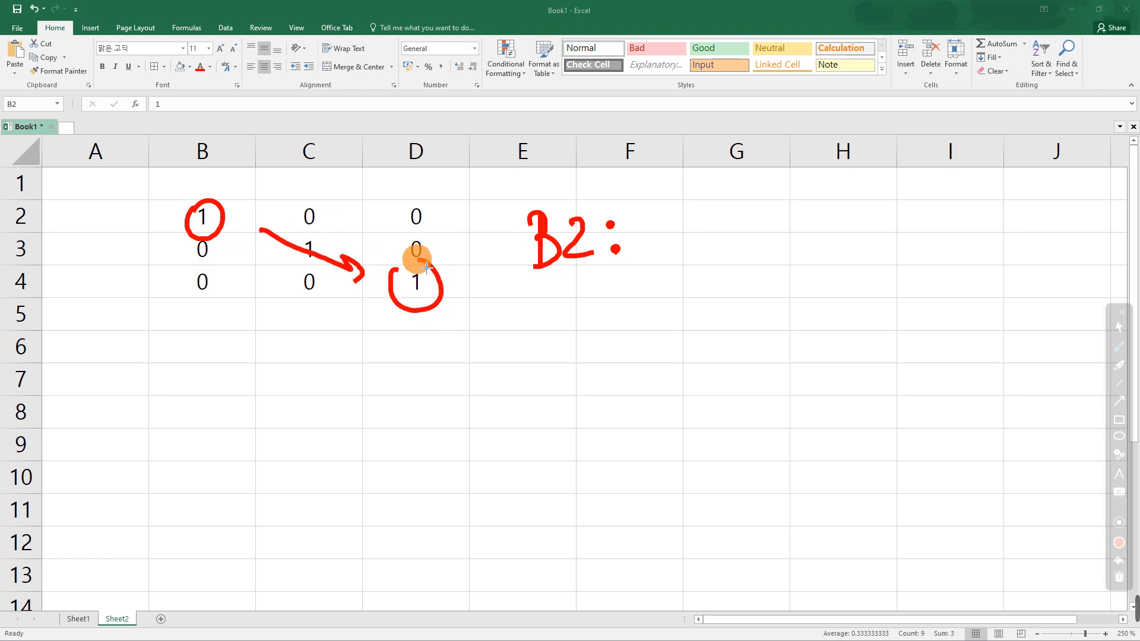
drag(648, 213, 647, 263)
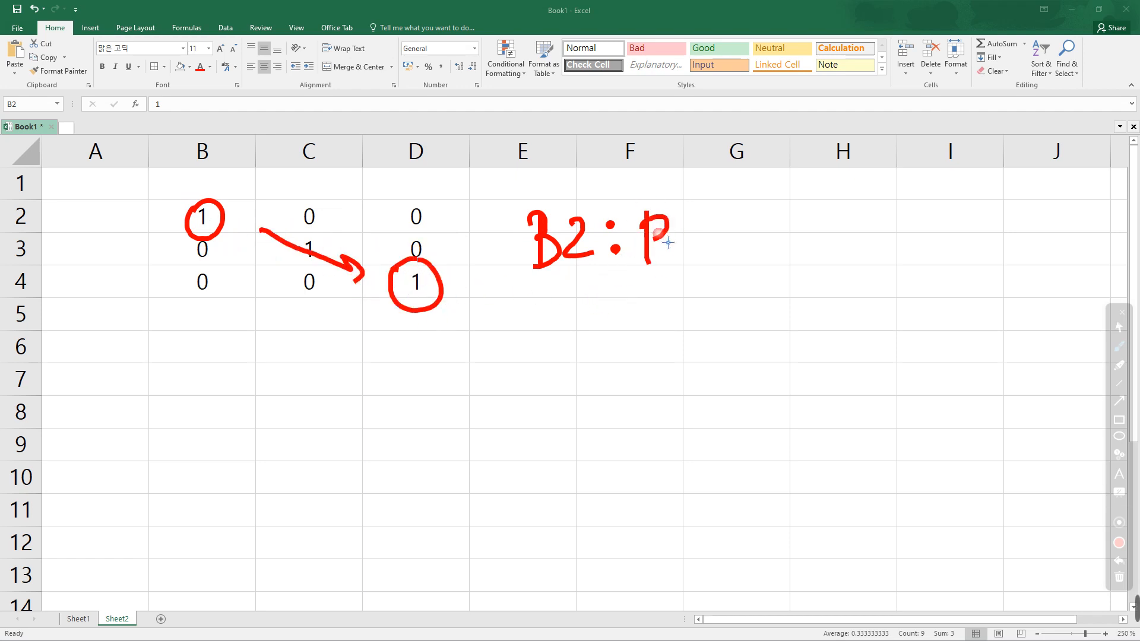
click(1122, 564)
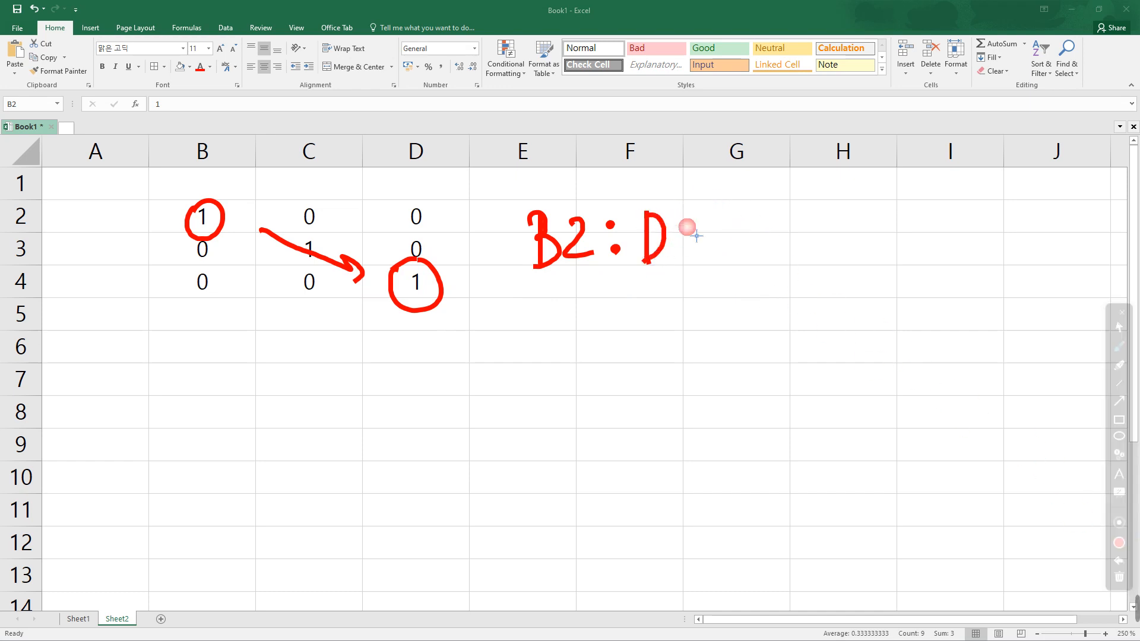
- Draw an arrow from the handwritten B2:D4 down to the word "address", and clear all the annotations from the screen
drag(626, 291, 611, 336)
drag(597, 329, 634, 346)
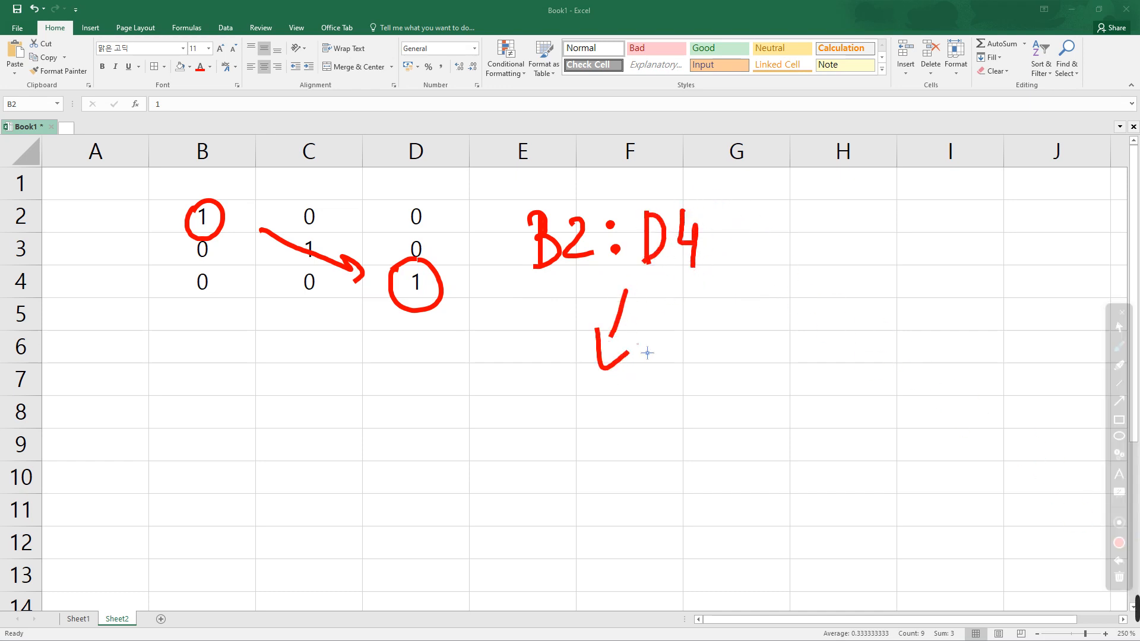
mouse_move(543, 449)
mouse_down()
mouse_move(535, 435)
mouse_move(557, 478)
mouse_up()
mouse_move(583, 414)
mouse_down()
mouse_move(589, 440)
mouse_move(612, 440)
mouse_move(629, 468)
mouse_move(658, 478)
mouse_up()
drag(716, 441, 716, 488)
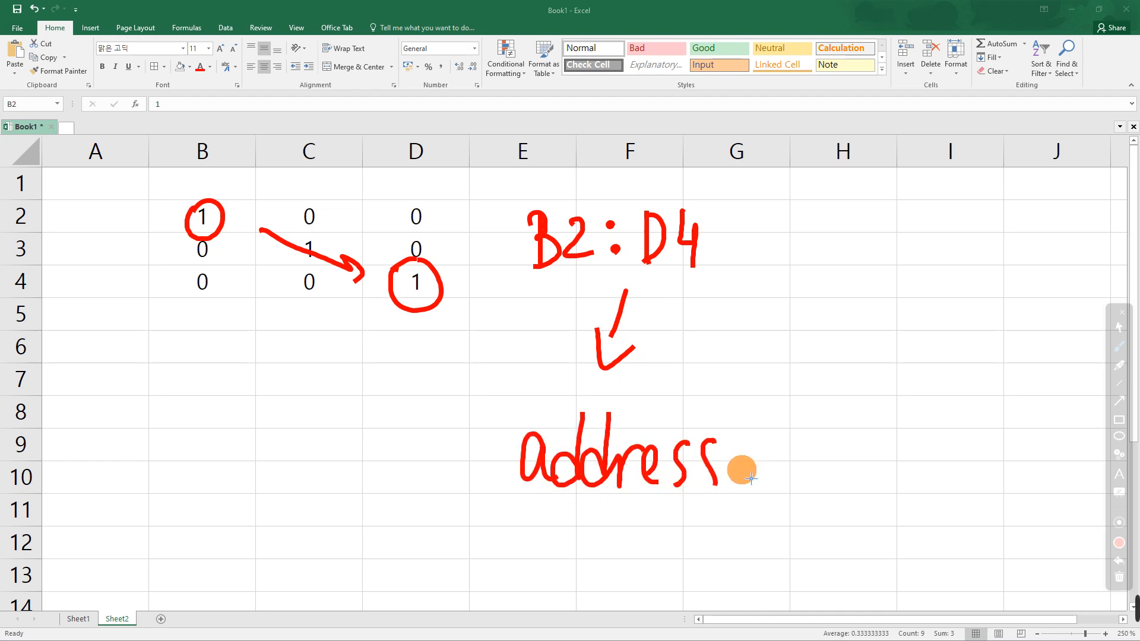
click(751, 496)
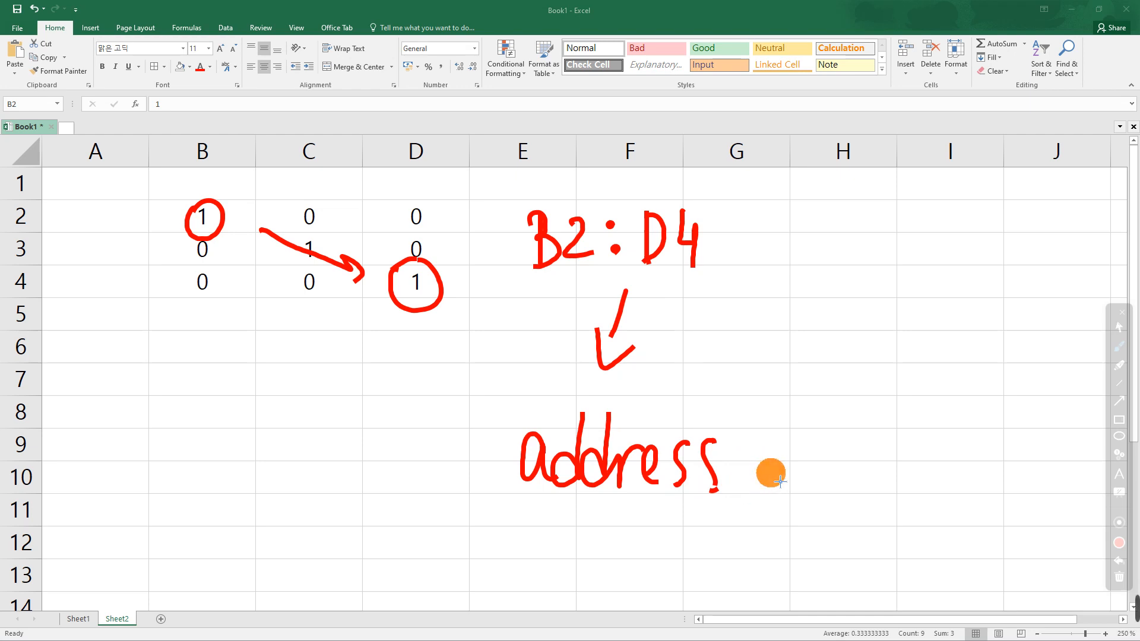
click(1121, 579)
click(1120, 326)
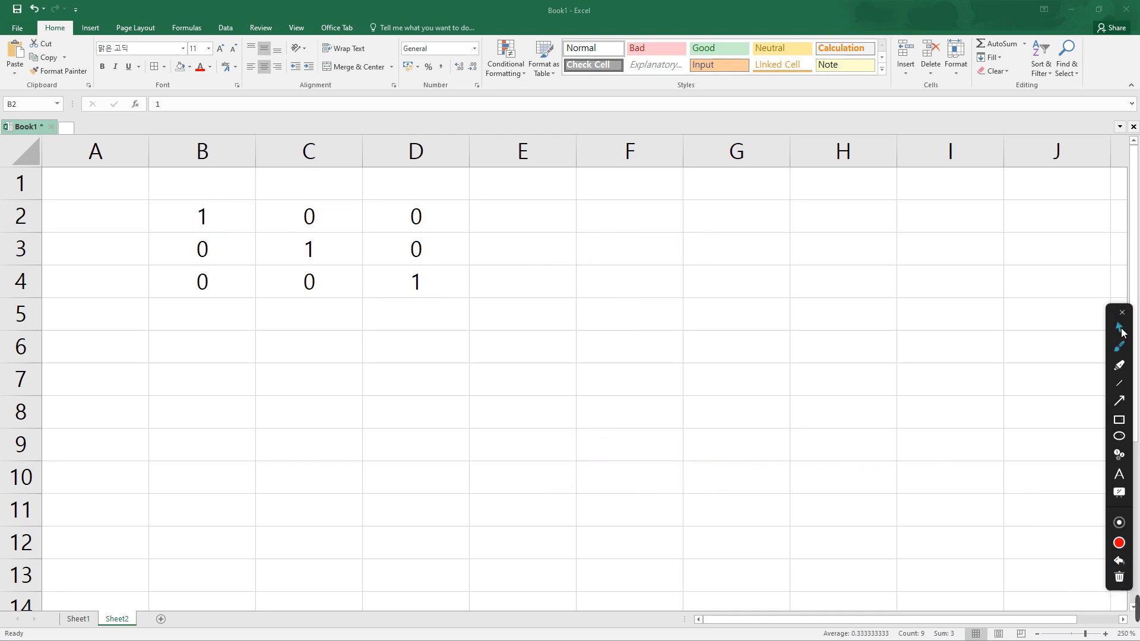
- Name the range B2:D4 MyMatrix
click(567, 237)
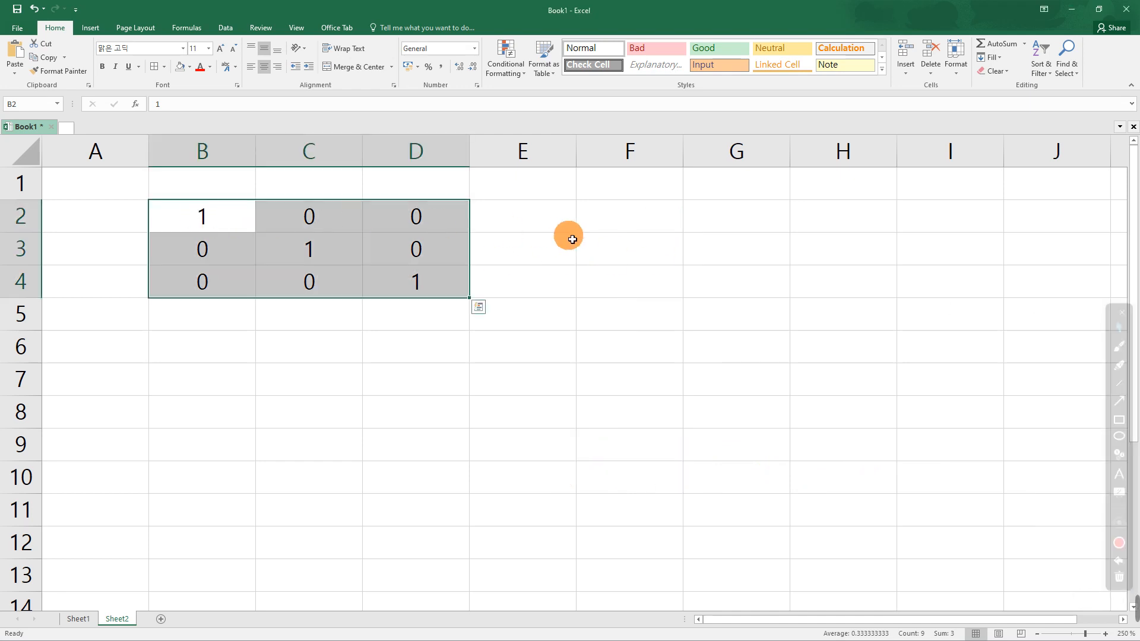
drag(211, 218, 416, 289)
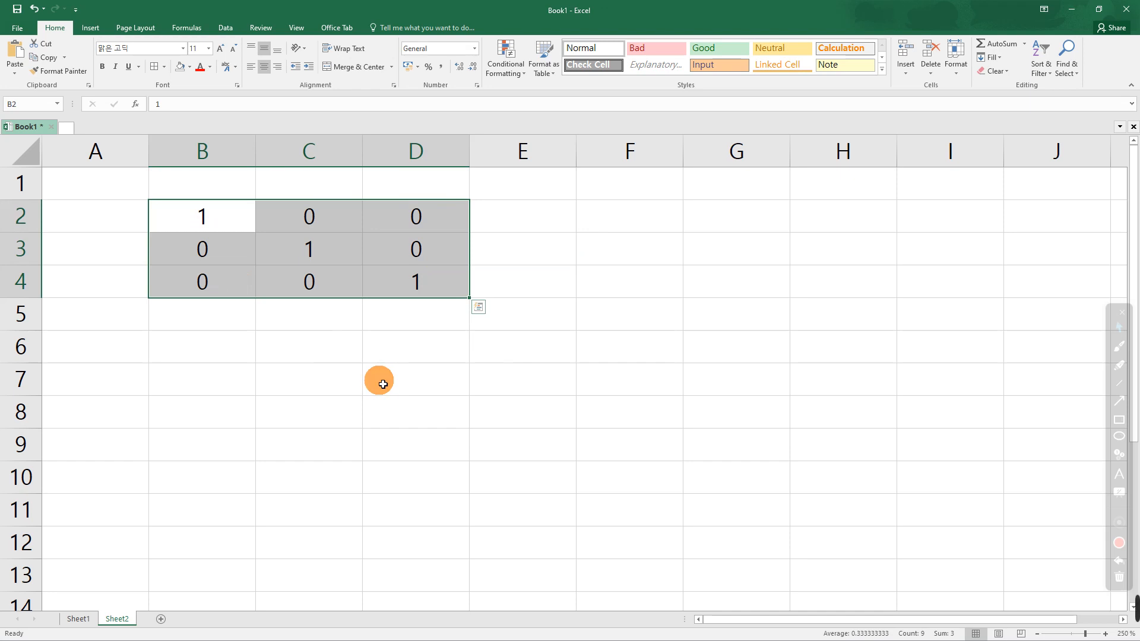
key(F4)
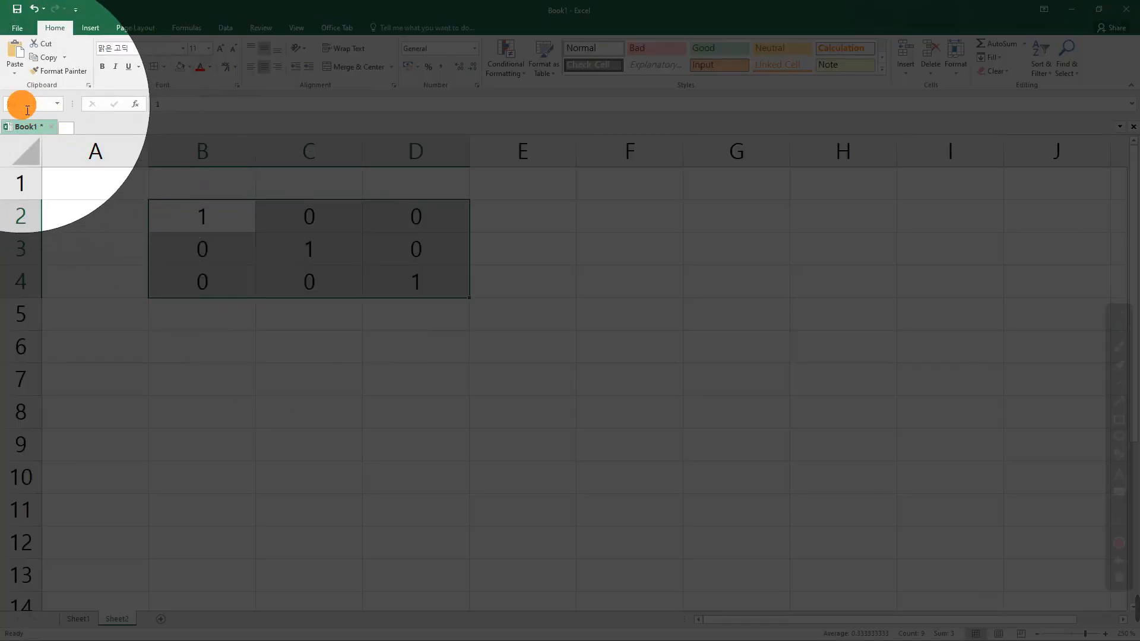
key(F4)
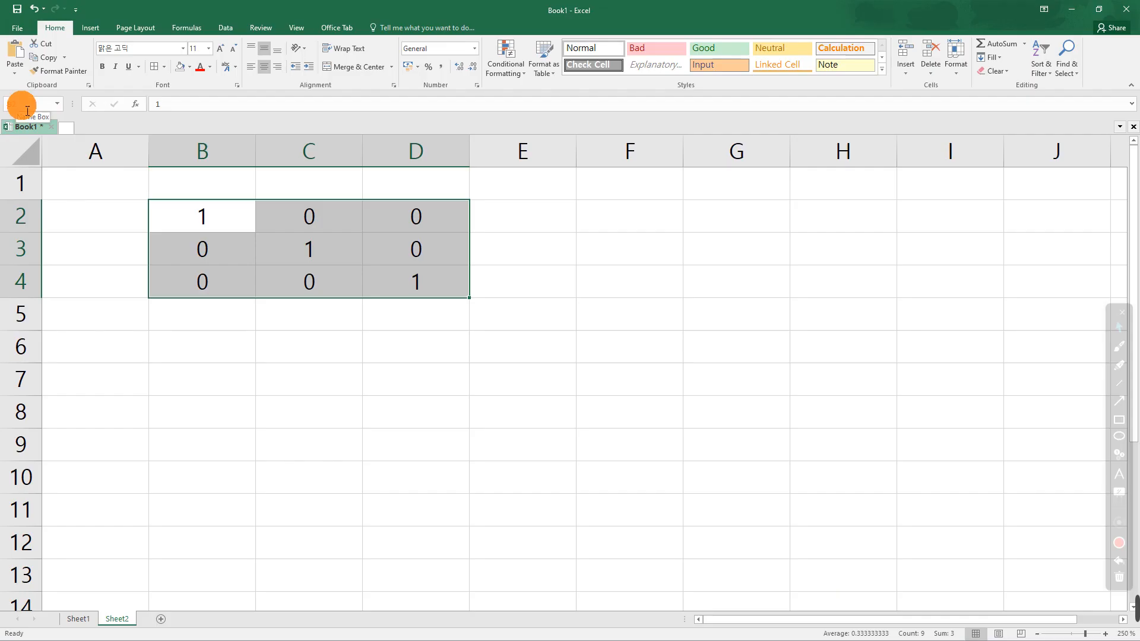
click(24, 112)
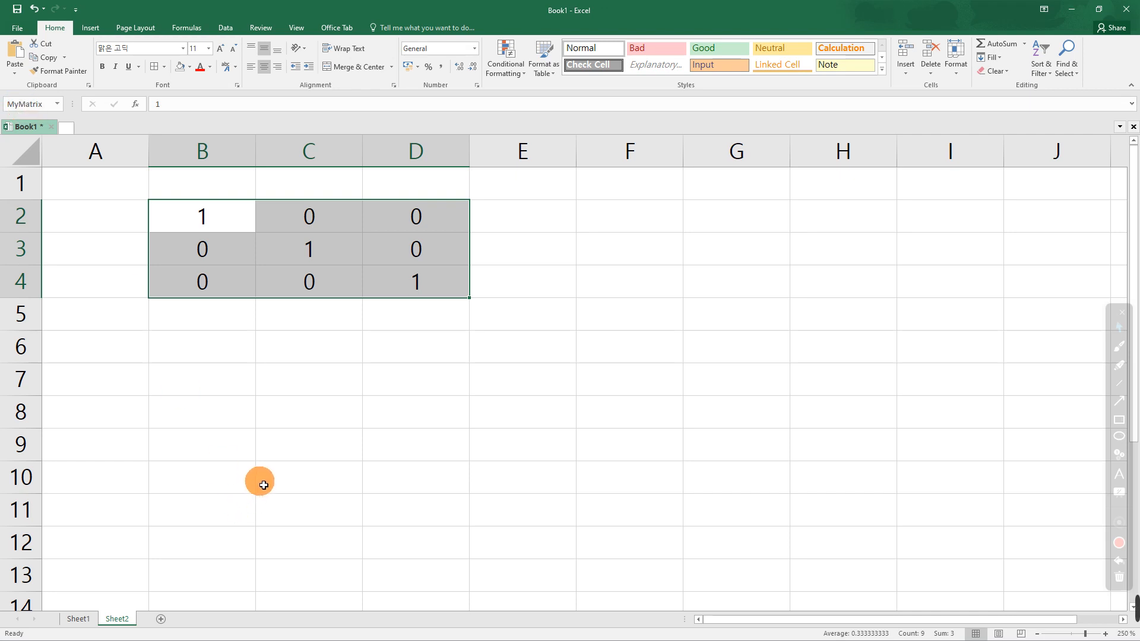
- Compare the name shown for individual matrix cells with the name shown for the whole range B2:D4
click(276, 455)
click(202, 224)
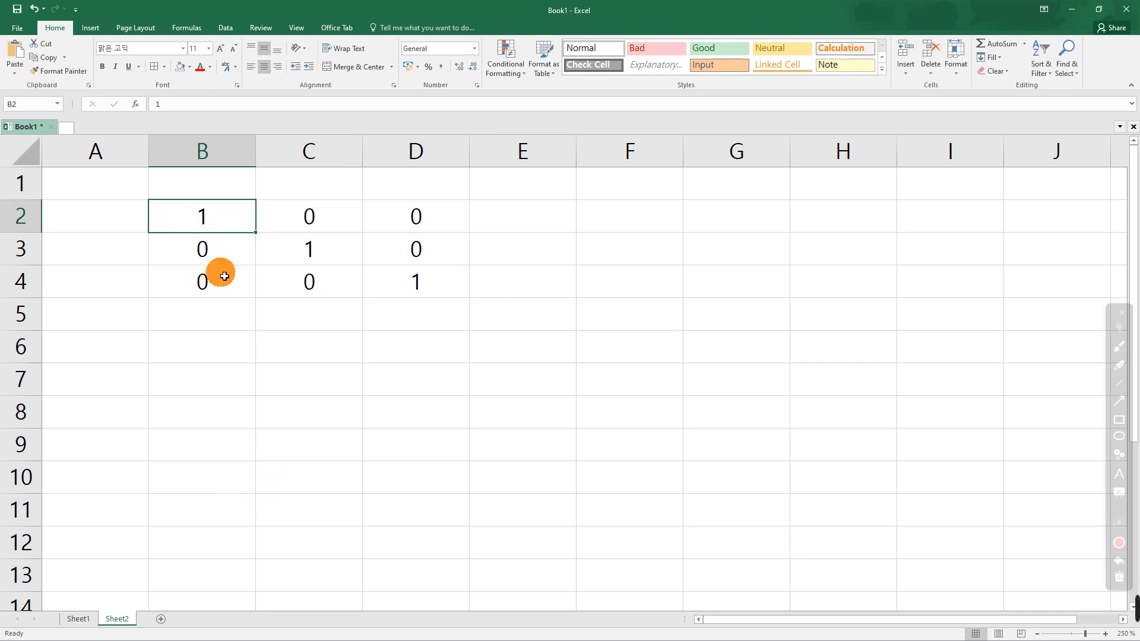
click(306, 217)
click(307, 250)
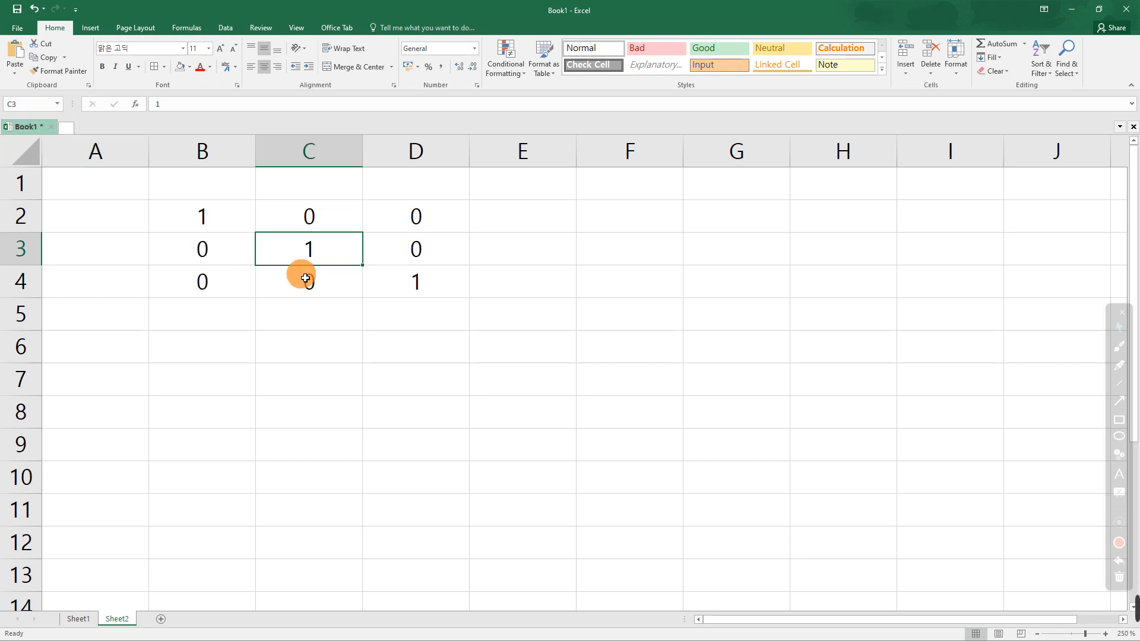
click(302, 316)
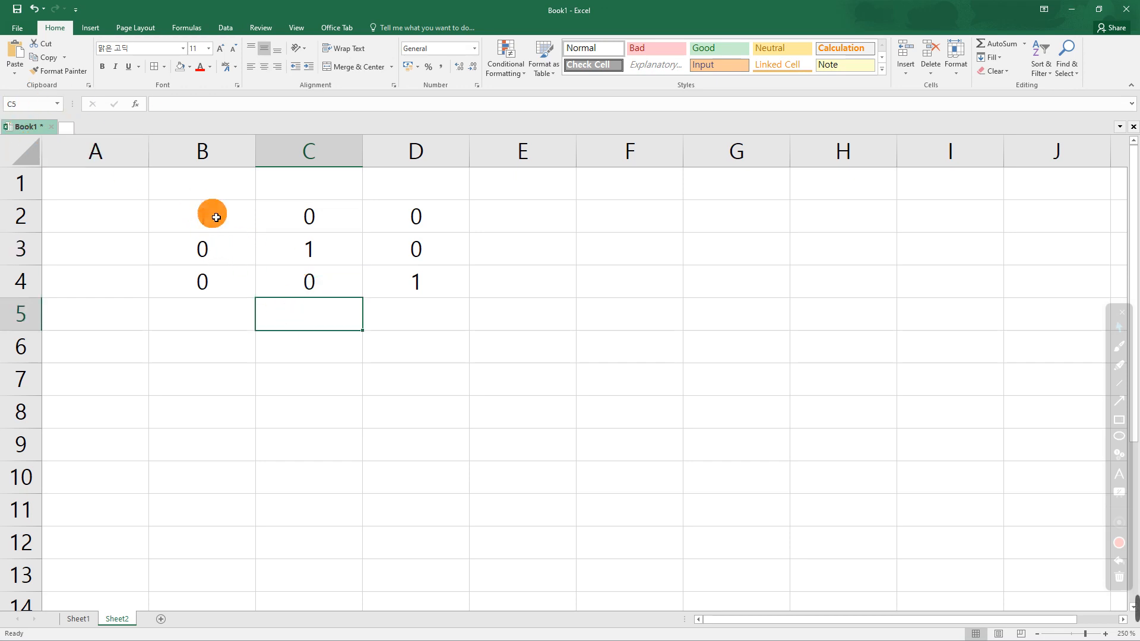
drag(216, 218, 417, 283)
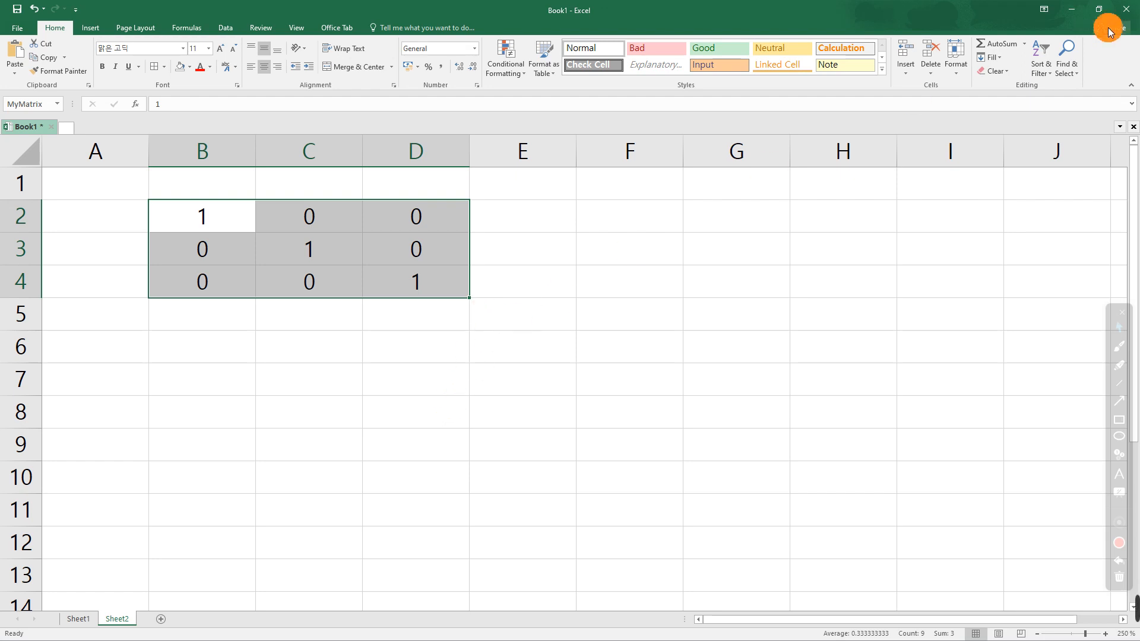
- Switch to the PowerPoint slide show and advance to slide 14, the next "What's in a Name?" slide
click(1074, 11)
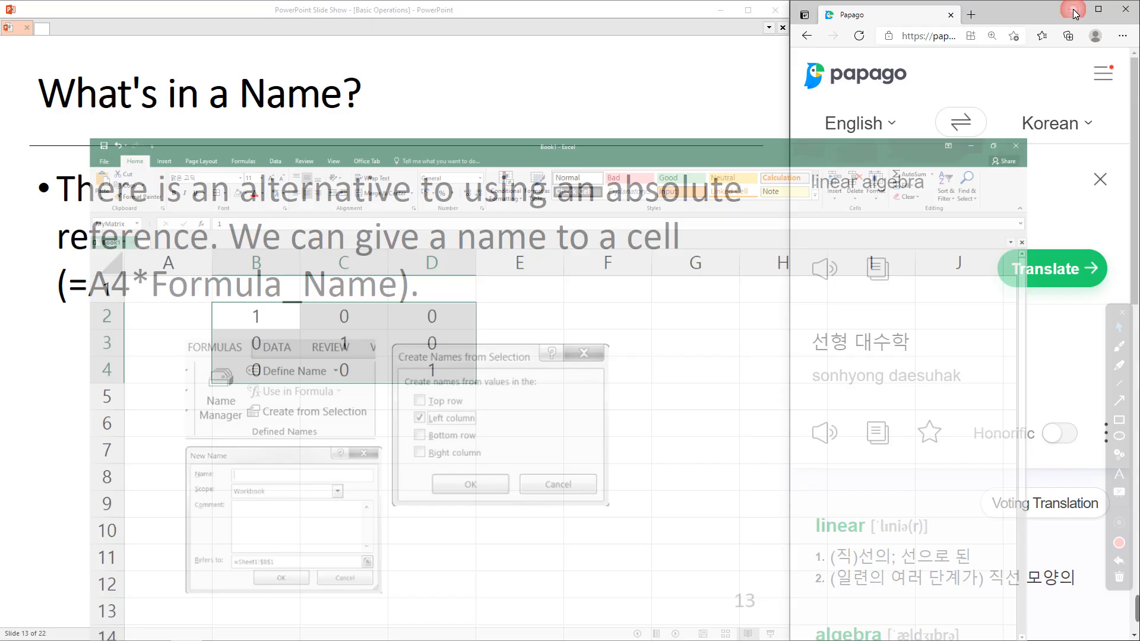
click(715, 424)
click(715, 424)
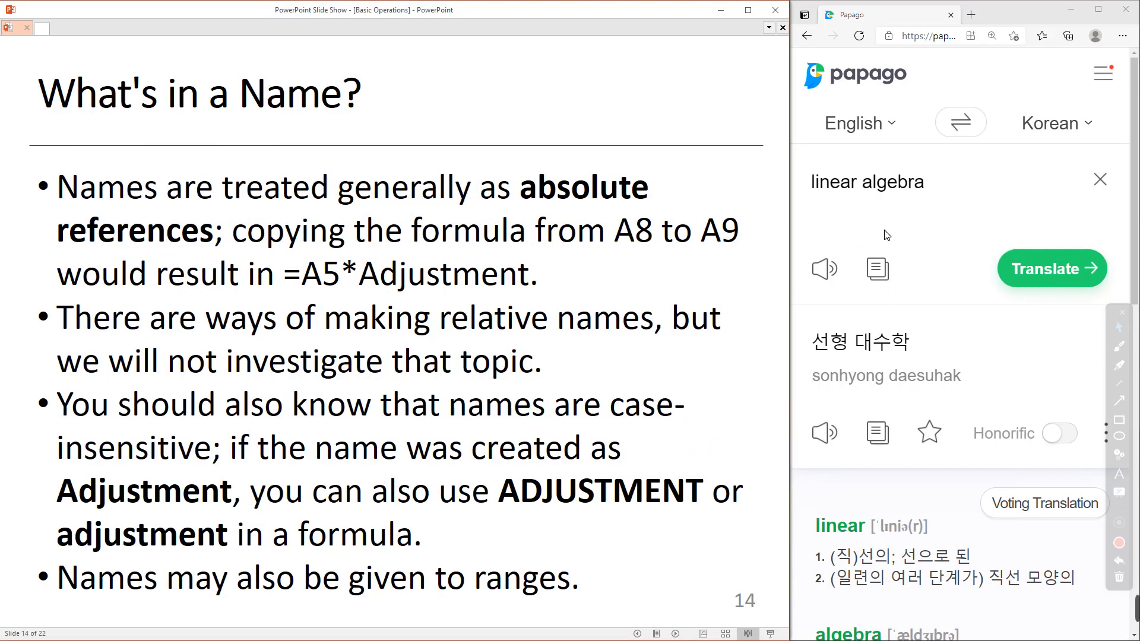
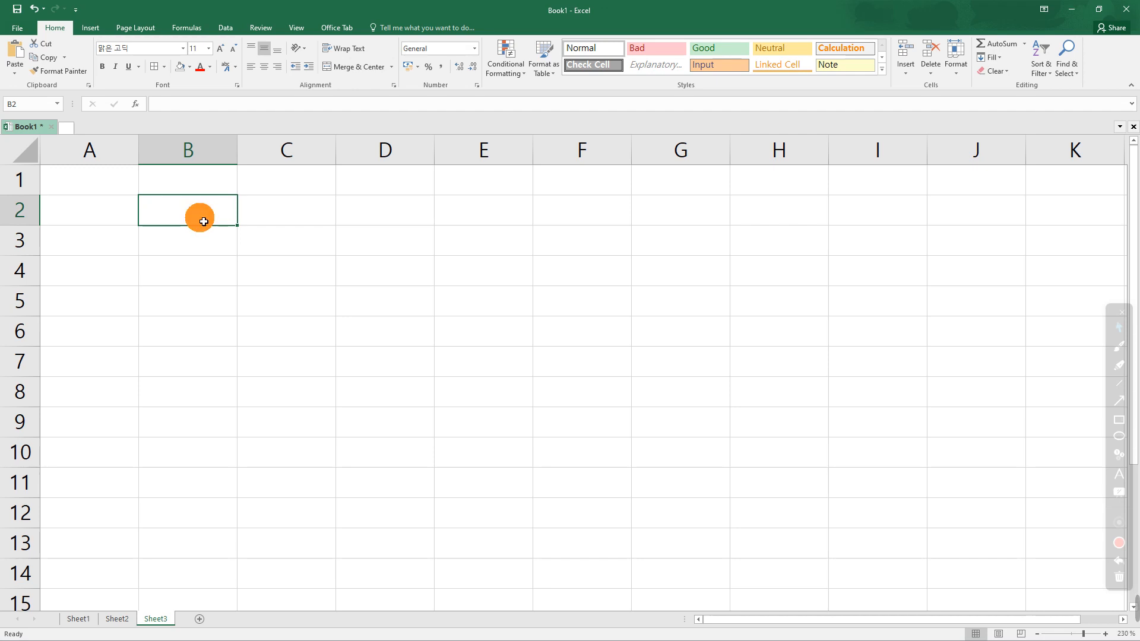
key(alt+Tab)
click(284, 401)
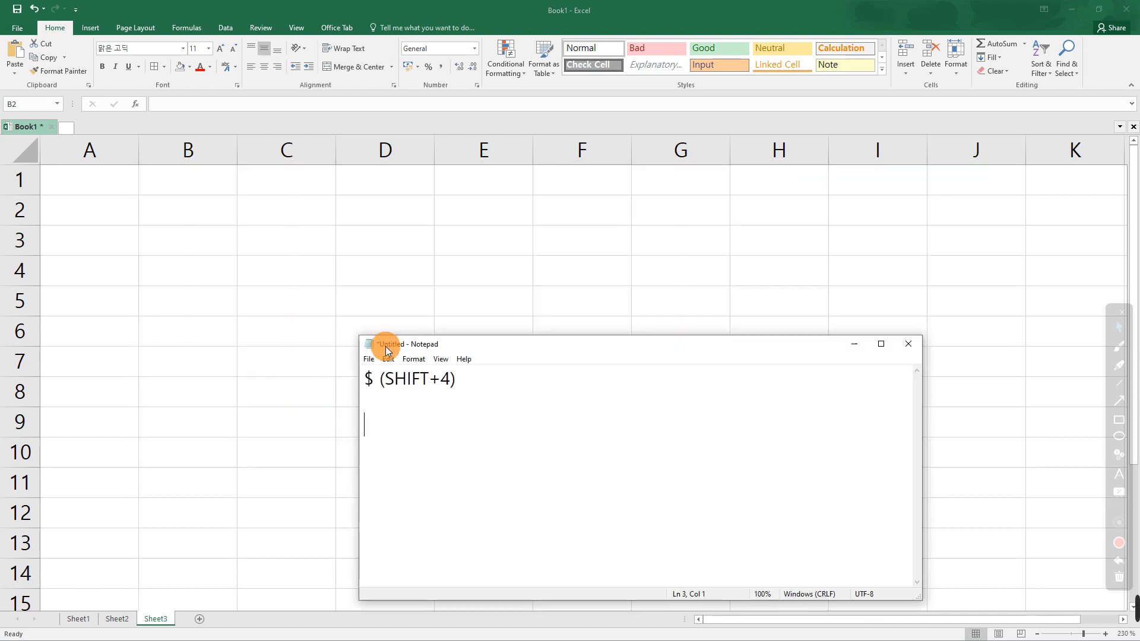
drag(454, 404, 306, 381)
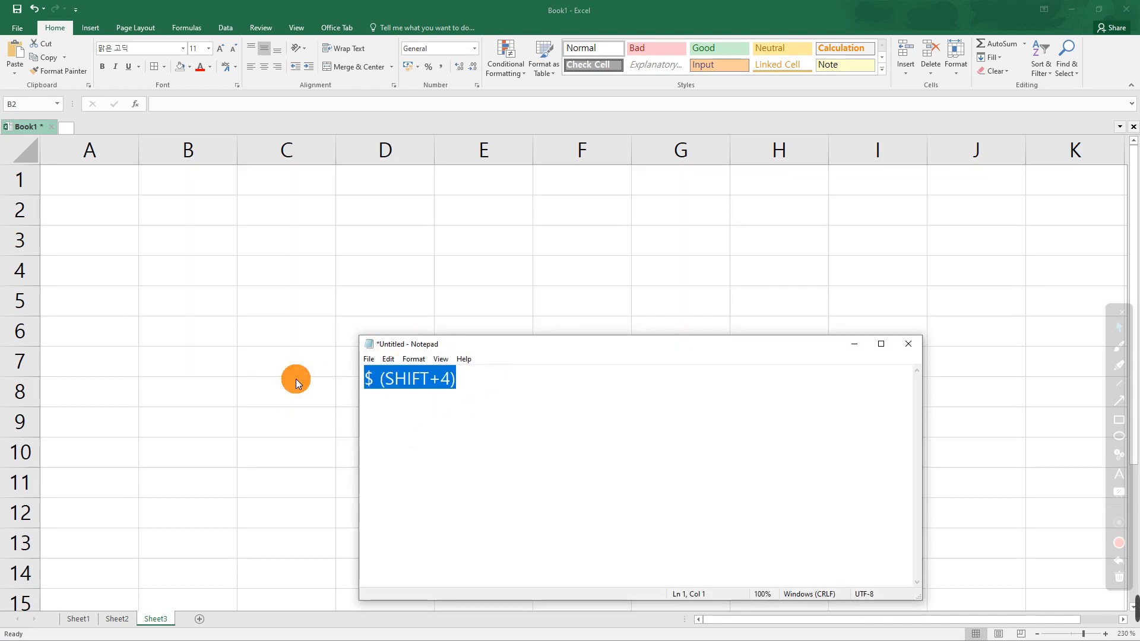
text(123456)
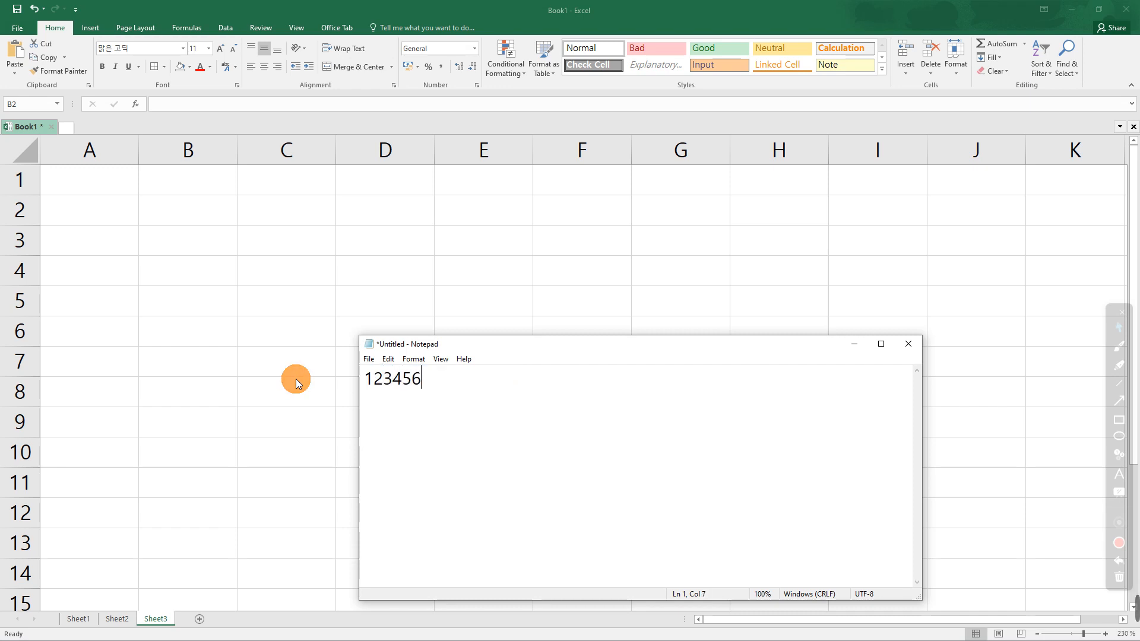
text(789123456789)
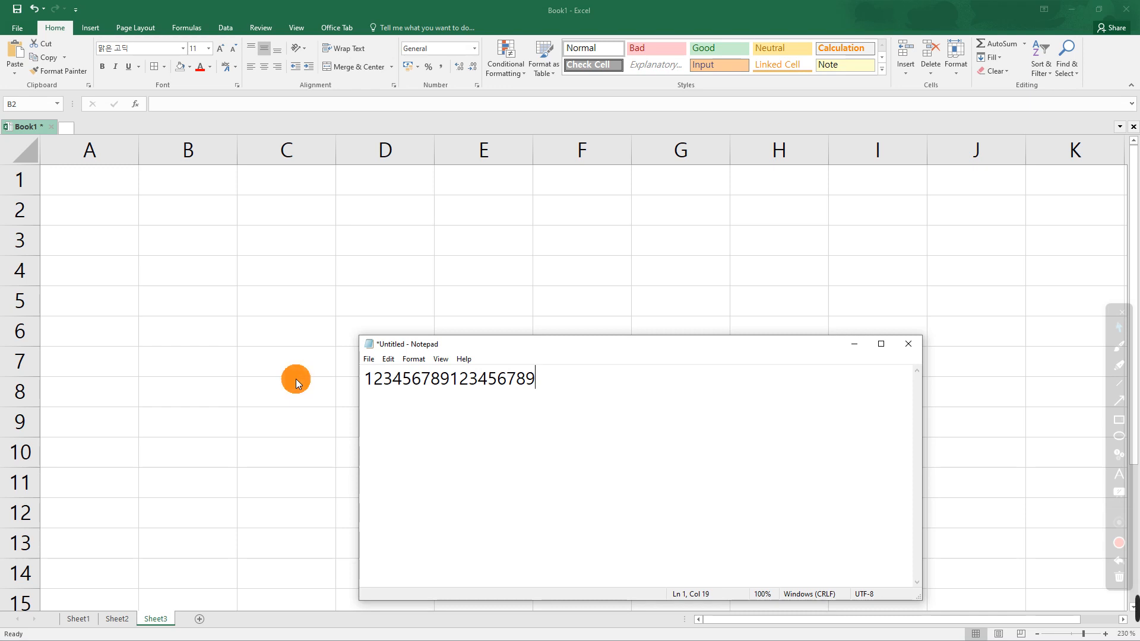
- Highlight each nine-digit half of the number in turn and add the note "18 digits" two lines below it
click(452, 380)
drag(454, 382, 354, 378)
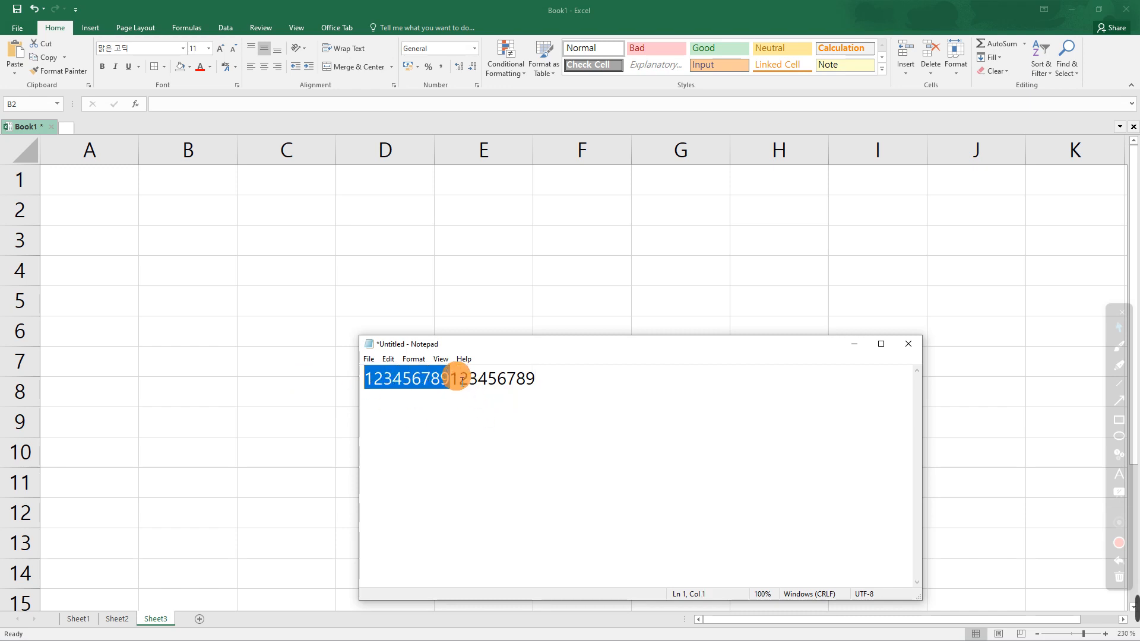
click(461, 383)
drag(454, 382, 555, 391)
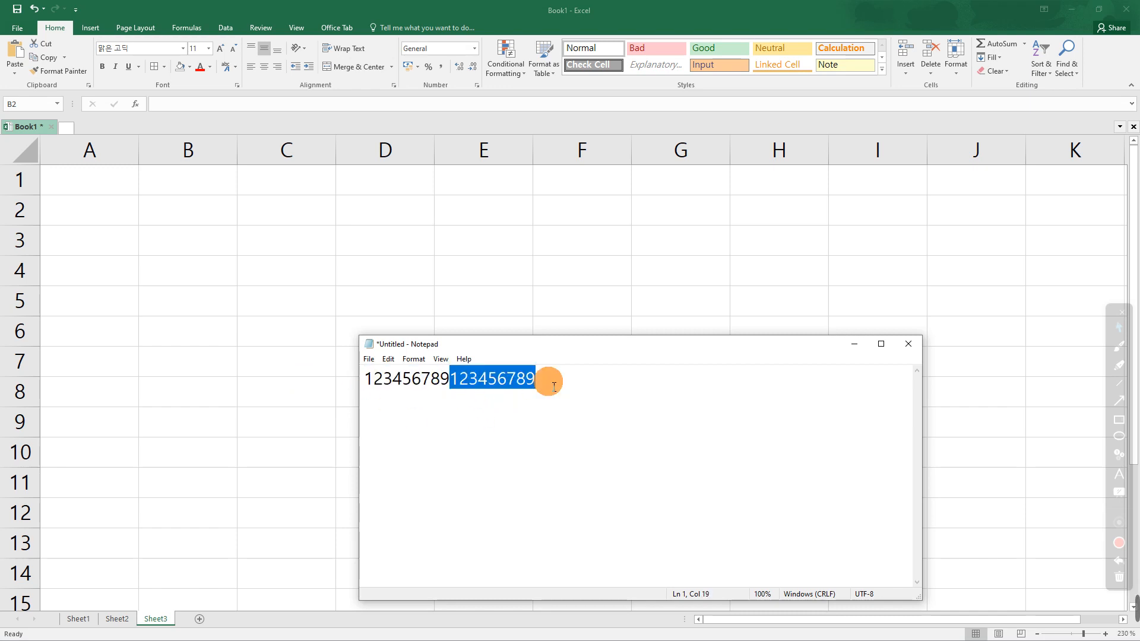
click(553, 385)
key(Return)
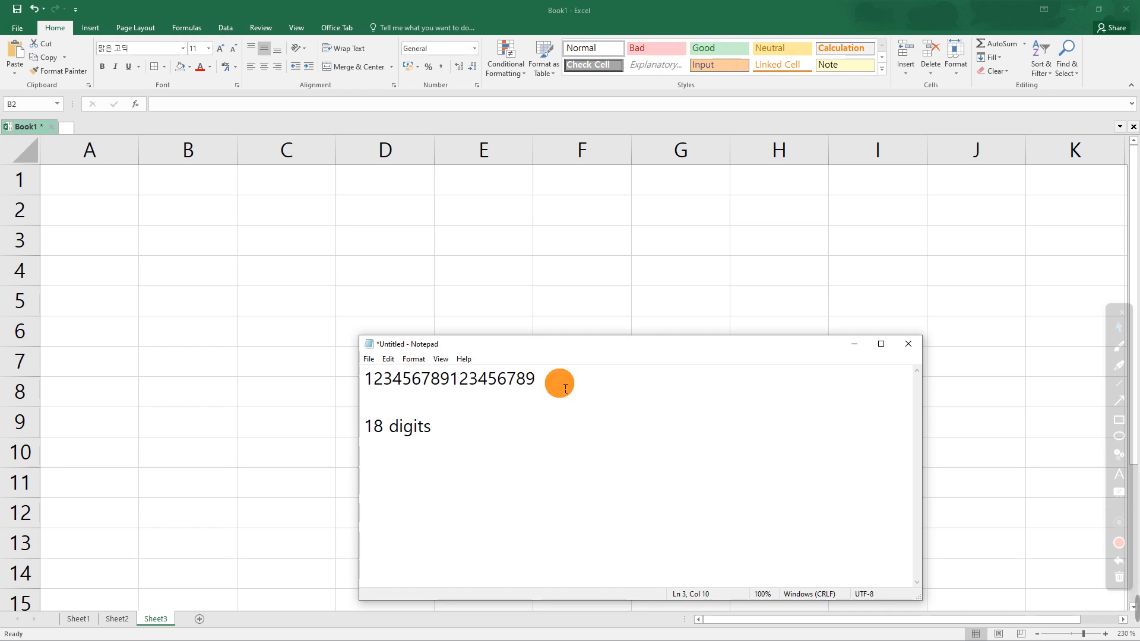
- Select the whole 18-digit number in Notepad, return to Sheet3 in Excel, and apply the Number format to cell C3
drag(542, 384, 363, 380)
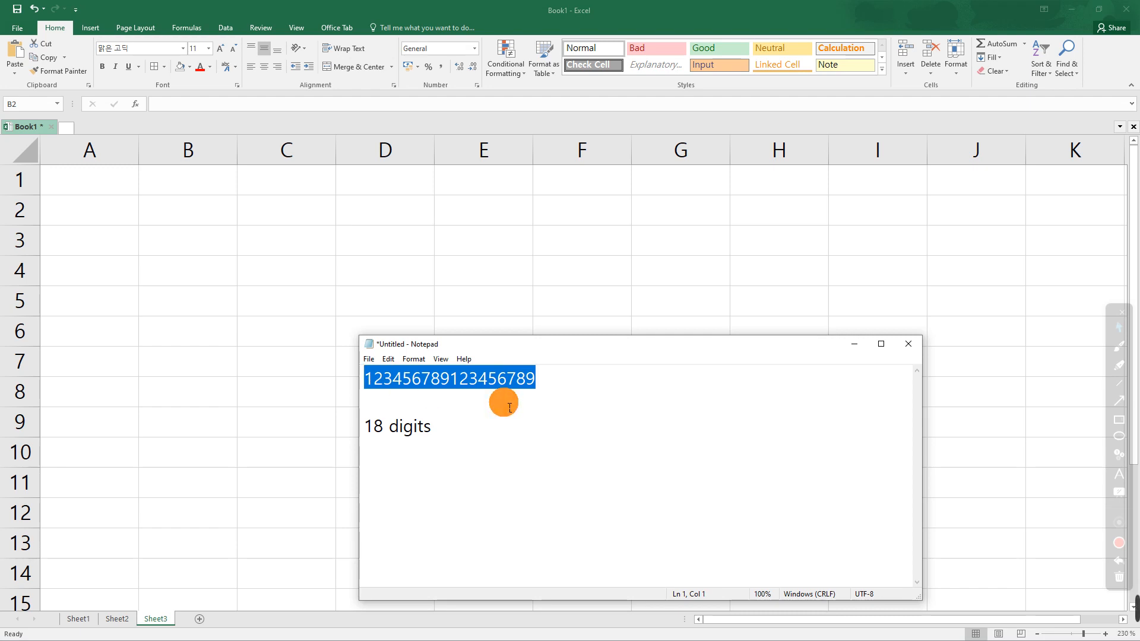
click(273, 237)
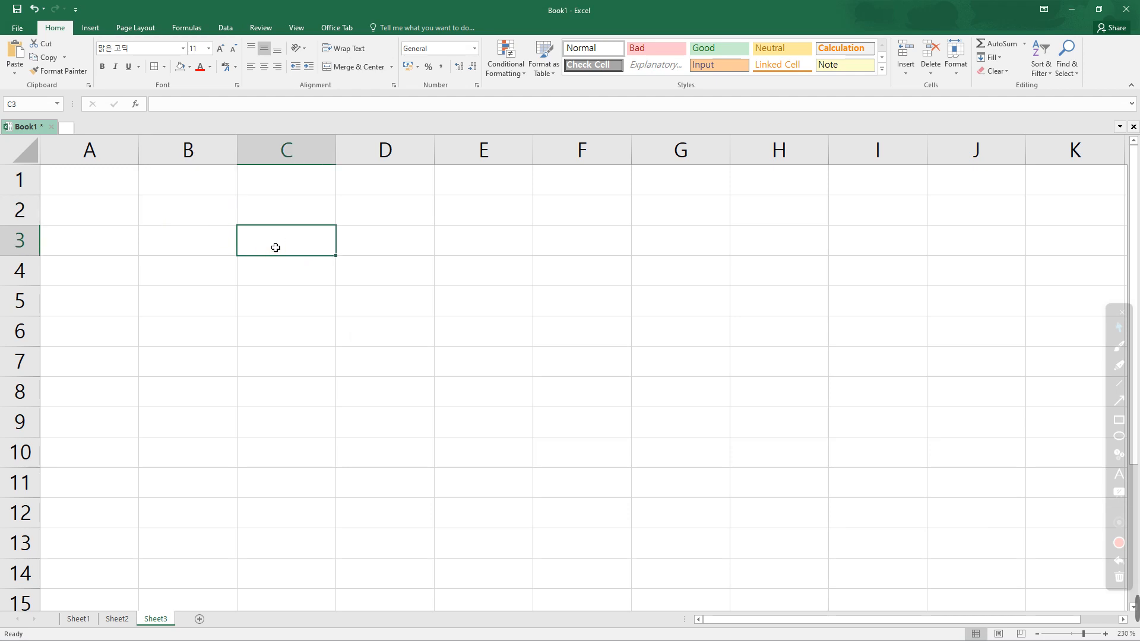
click(305, 300)
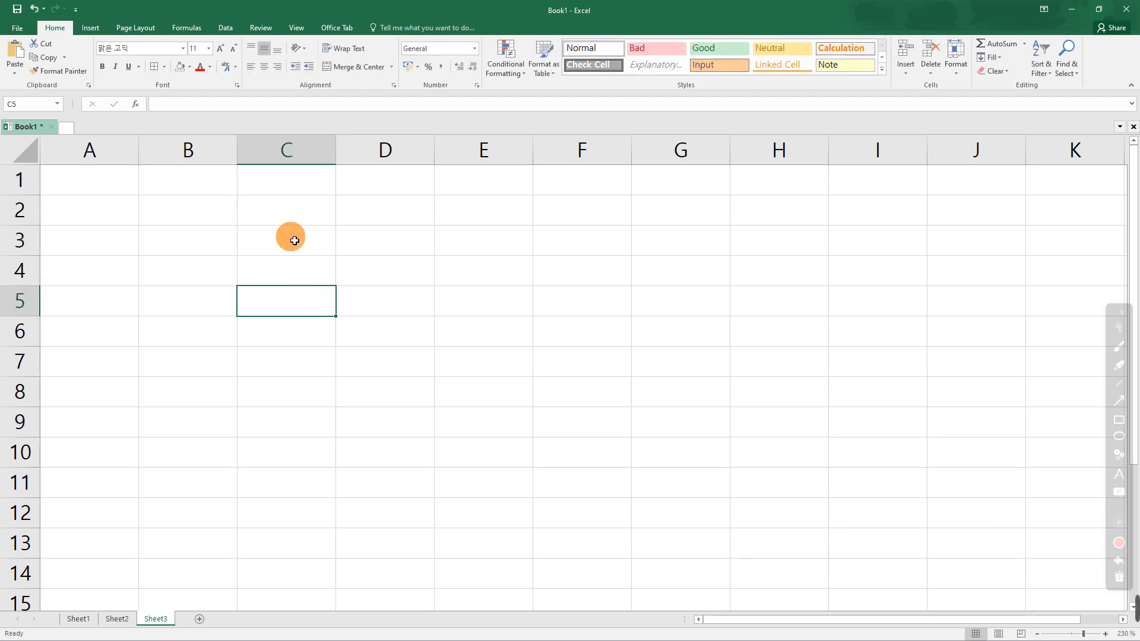
click(295, 239)
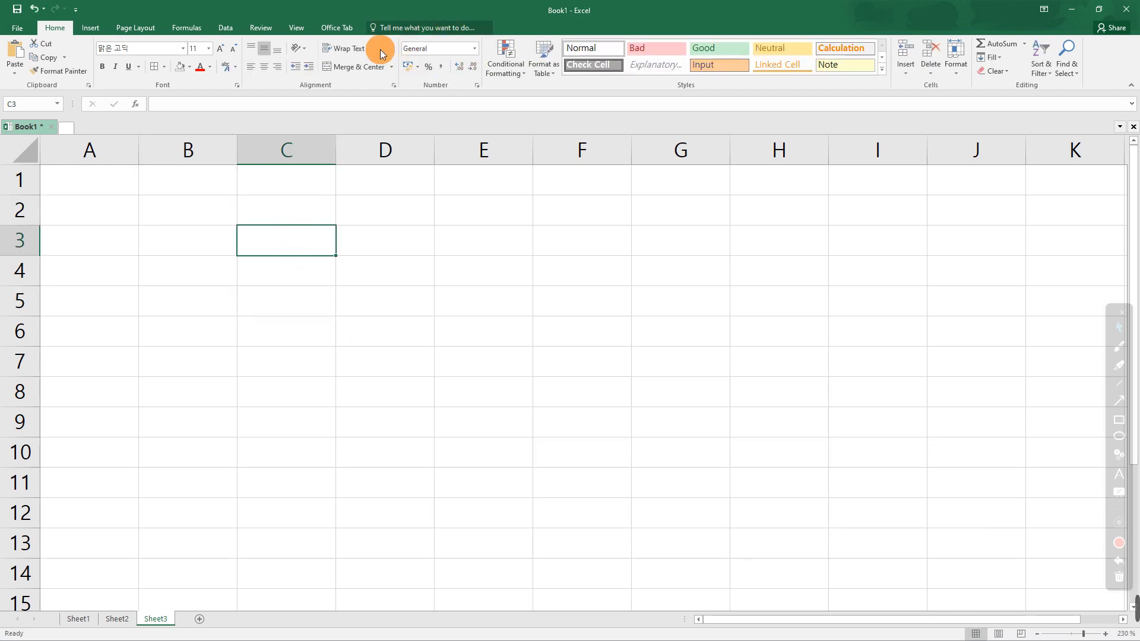
click(475, 47)
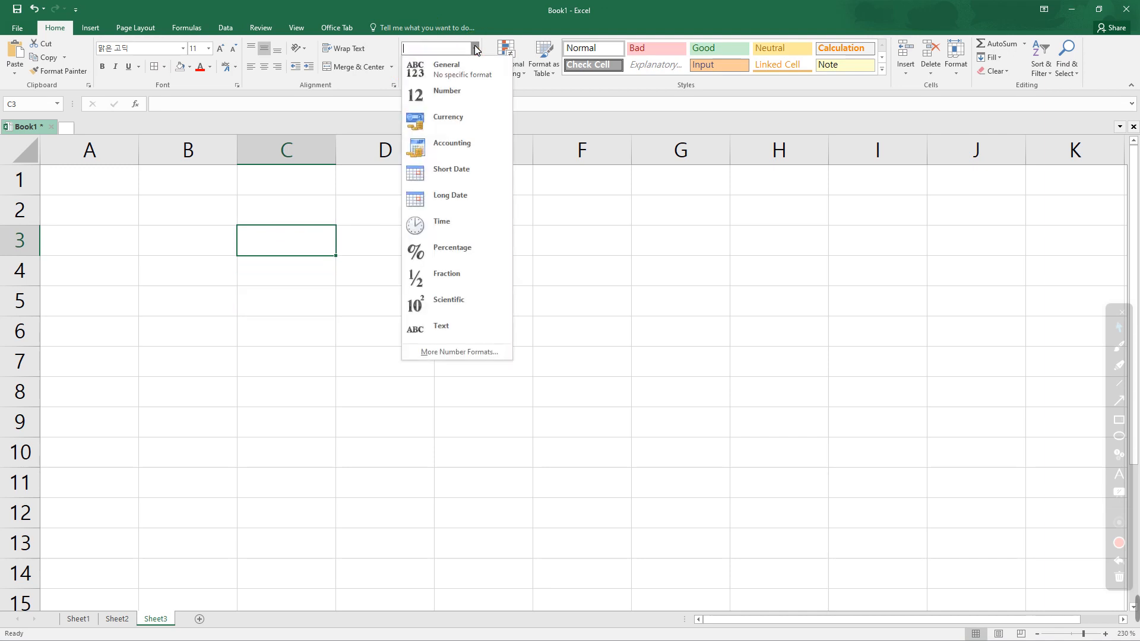
click(448, 94)
click(286, 239)
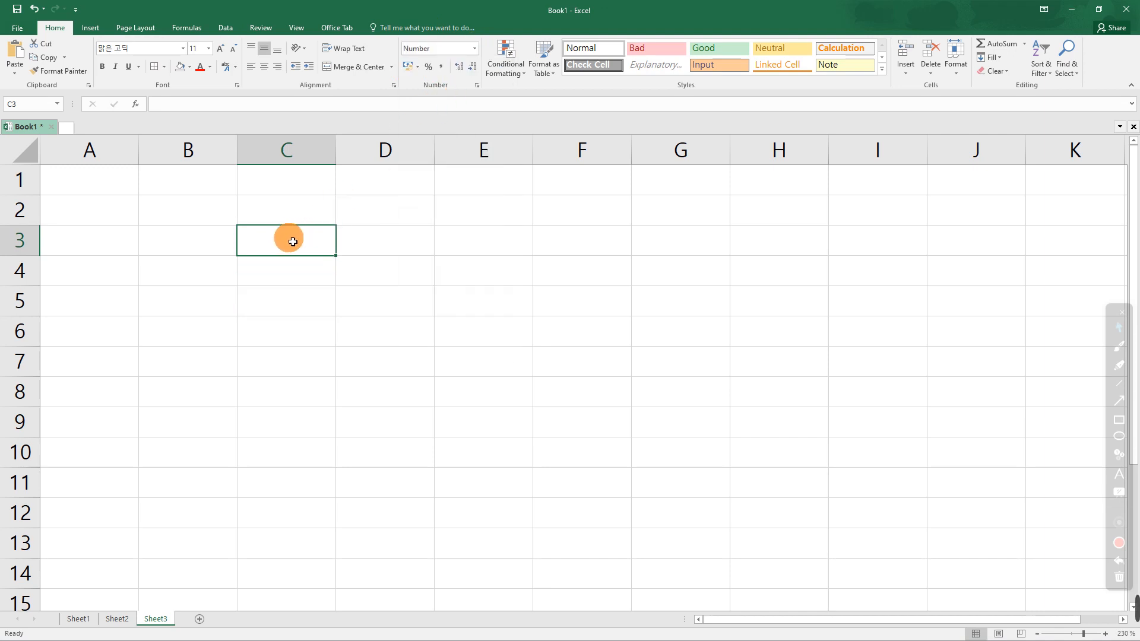
text(123456789123456789)
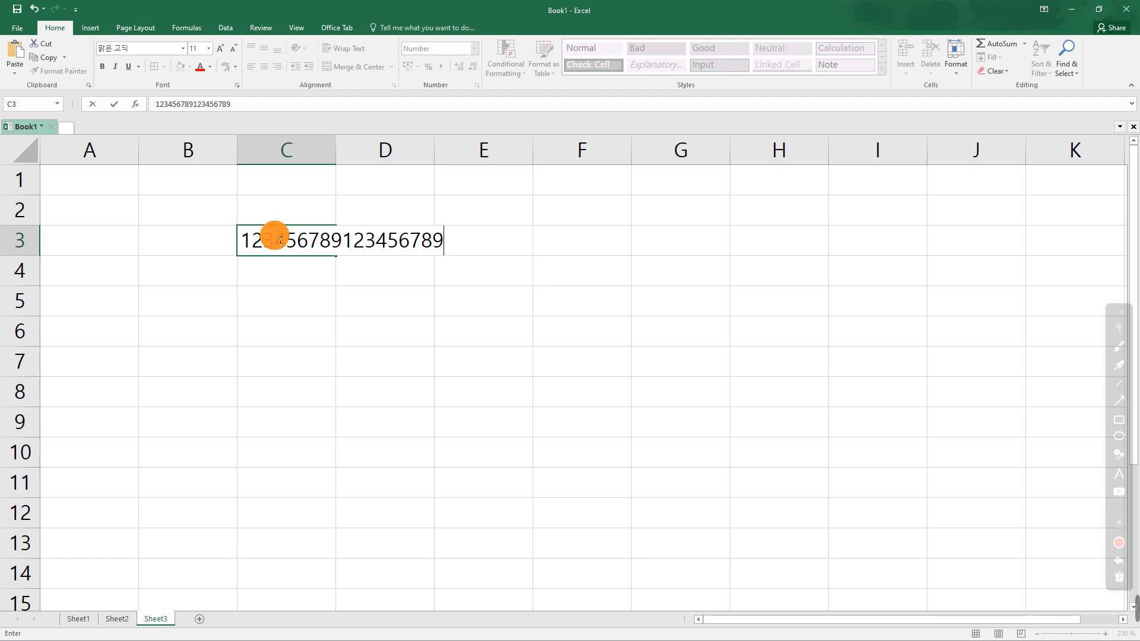
key(Return)
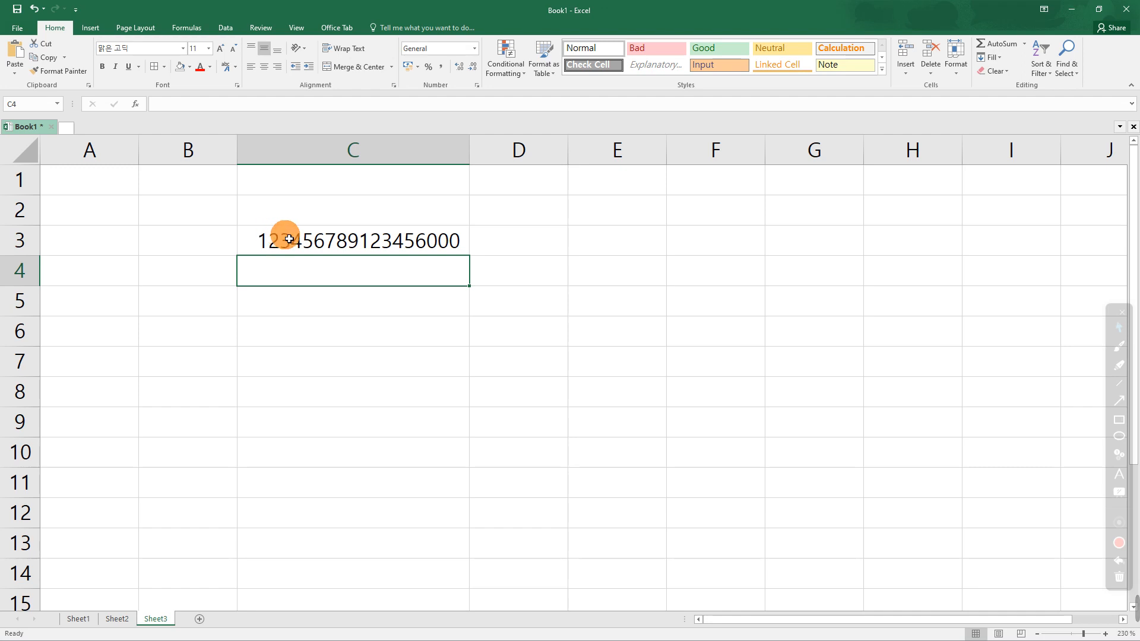
click(327, 245)
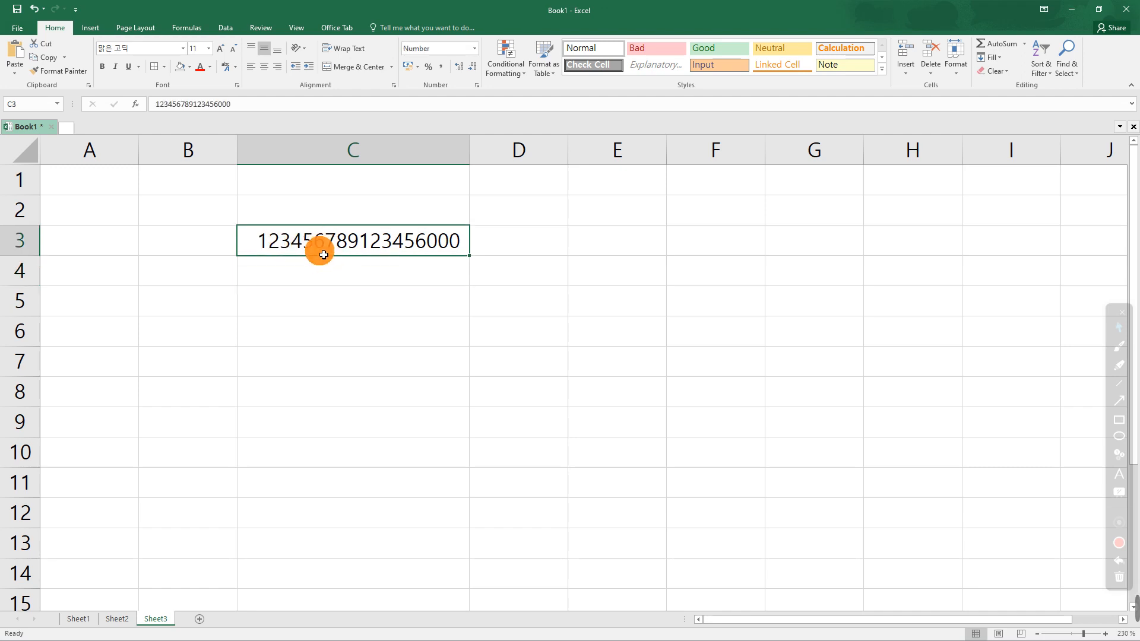
key(F4)
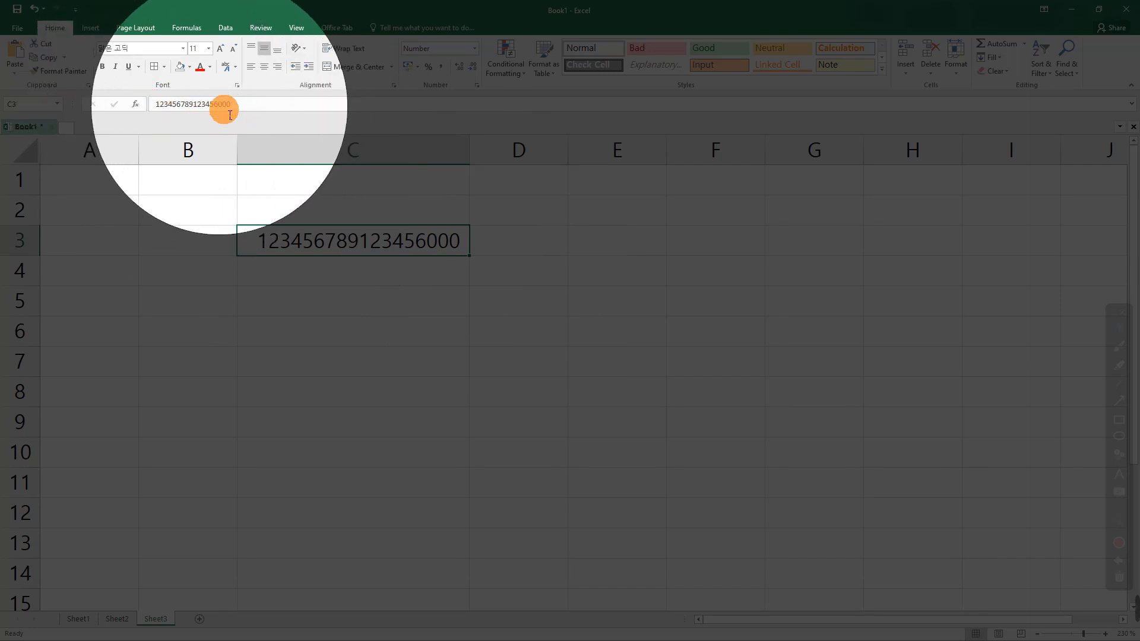
key(F4)
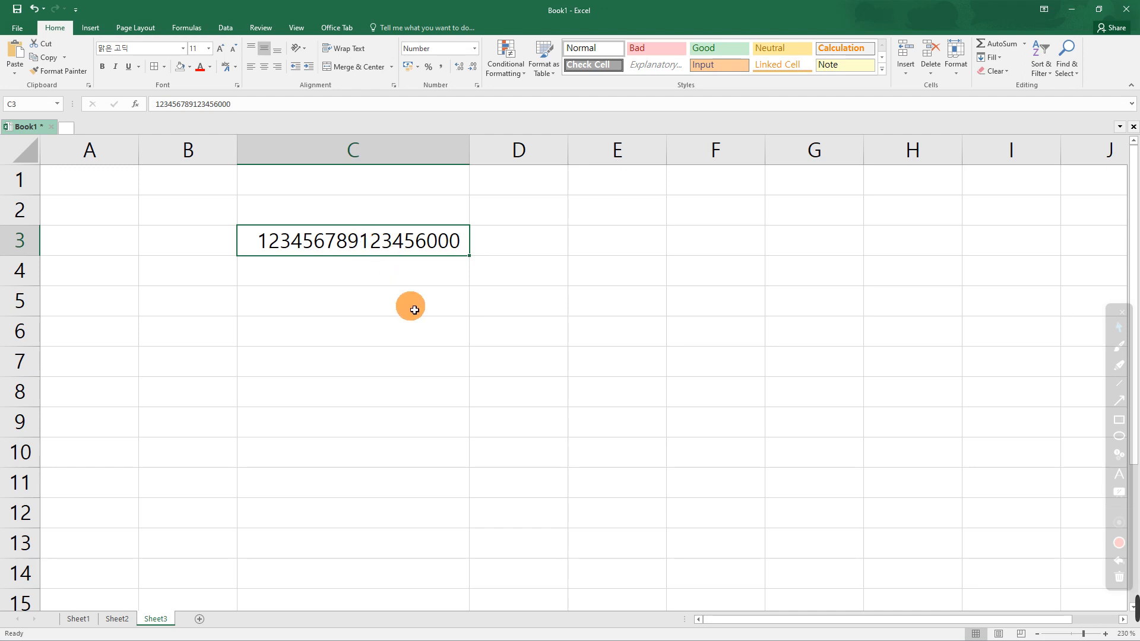
- Copy C3's stored number into Notepad on a new line below the original number and label it "(Excel)"
click(229, 104)
drag(230, 104, 172, 106)
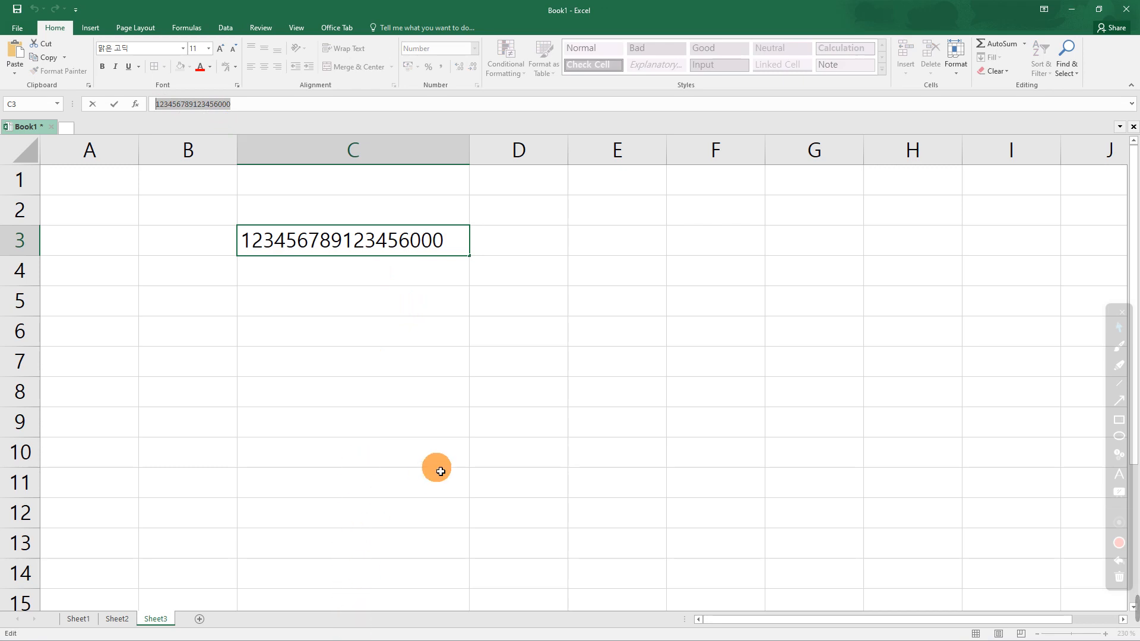
key(alt+Tab)
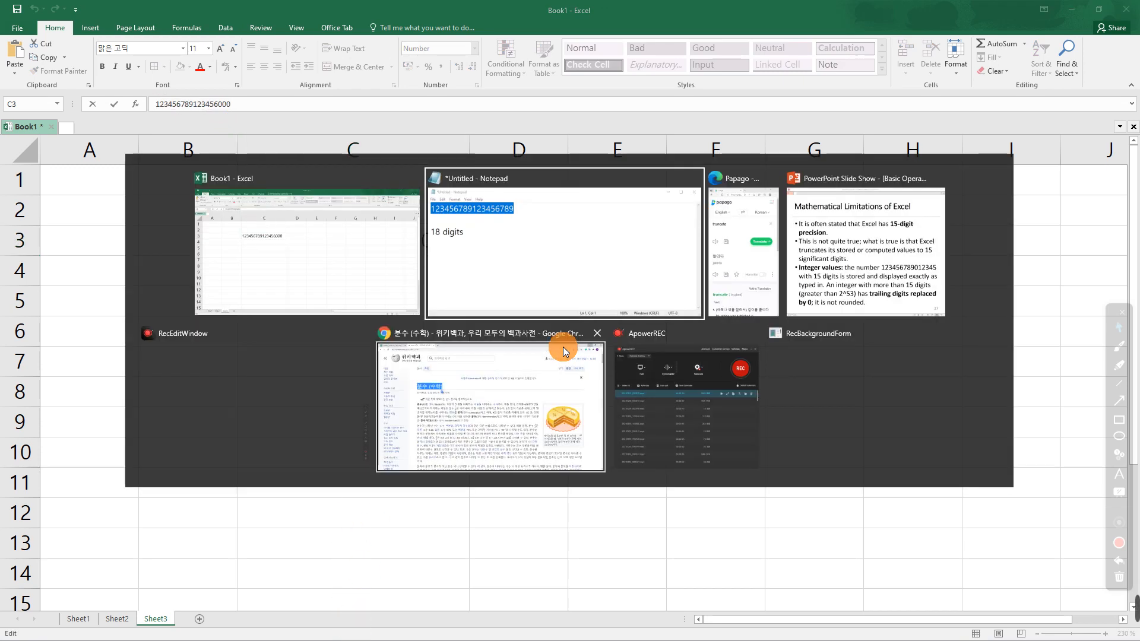
click(552, 254)
click(544, 382)
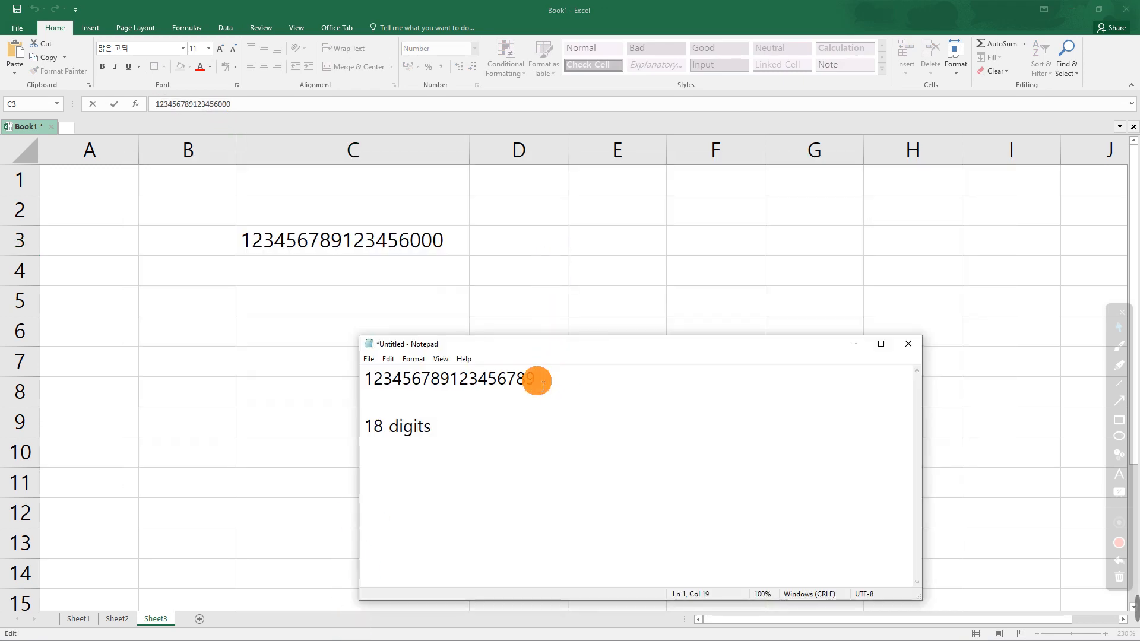
key(Return)
key(ctrl+v)
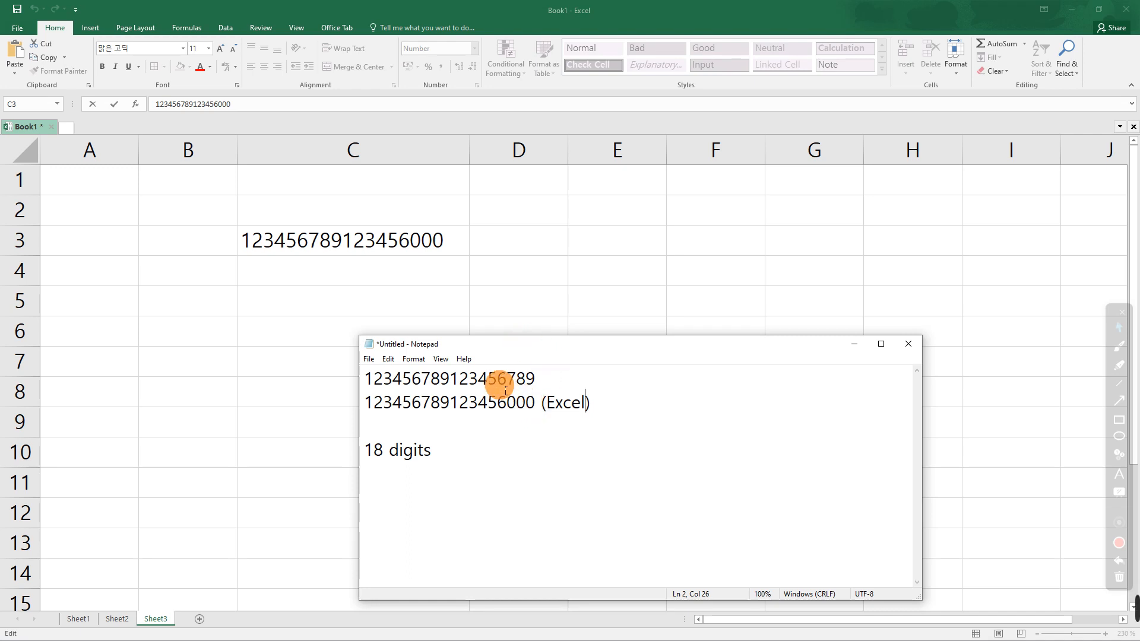
- Highlight the first 15 digits and the last three digits of both Notepad numbers in turn to compare them
drag(506, 379, 374, 387)
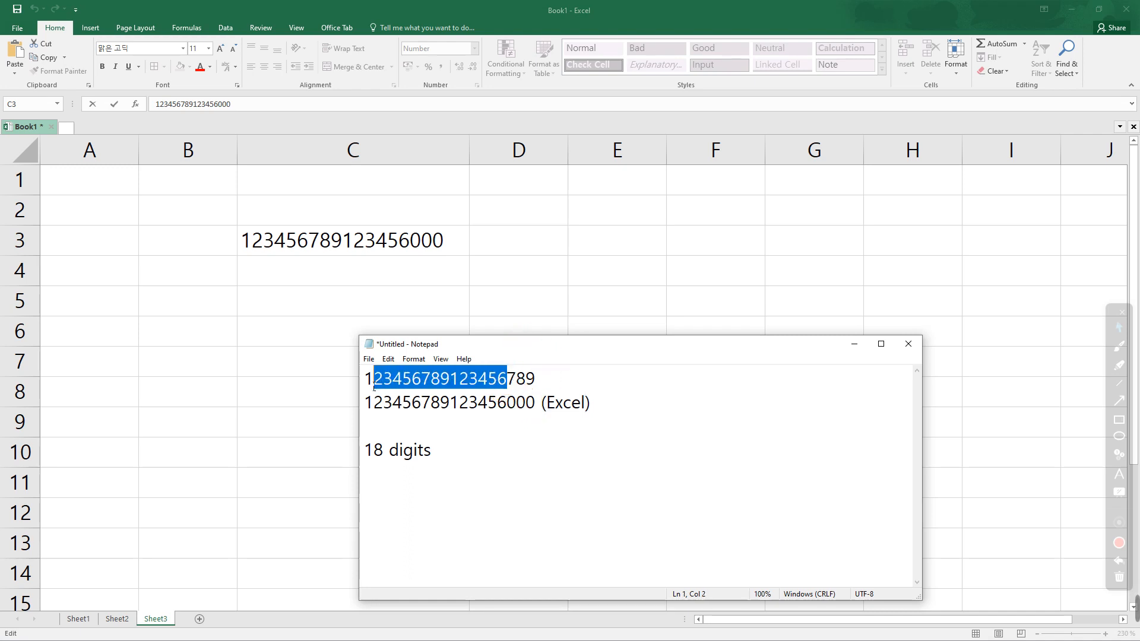
click(509, 404)
drag(497, 406, 379, 407)
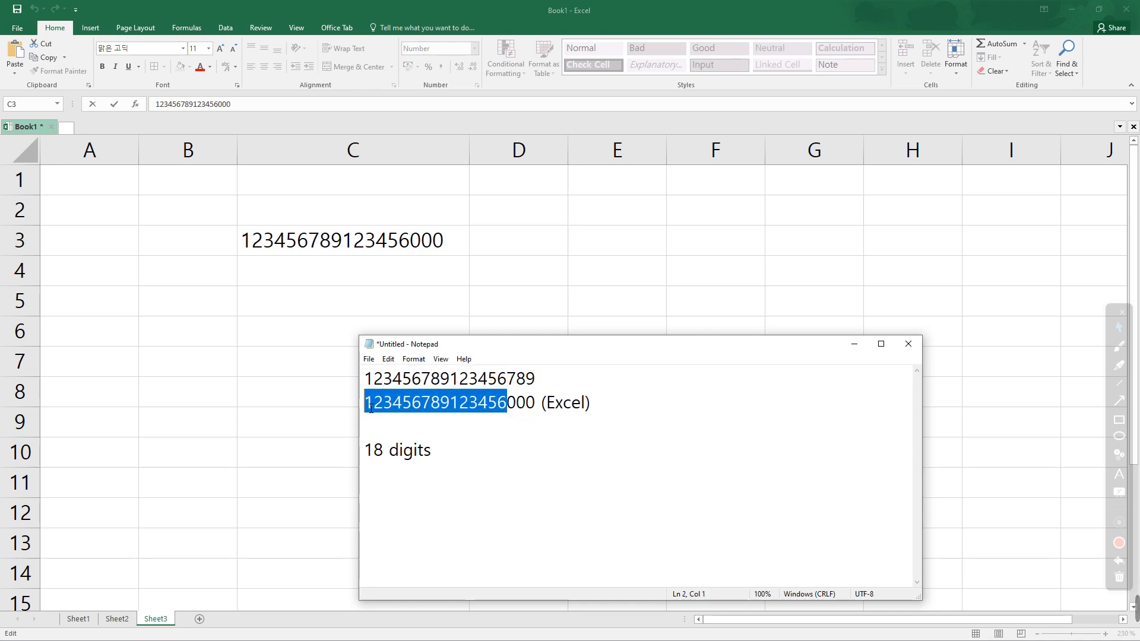
click(514, 385)
mouse_move(522, 385)
mouse_down()
mouse_move(537, 383)
mouse_move(517, 390)
mouse_up()
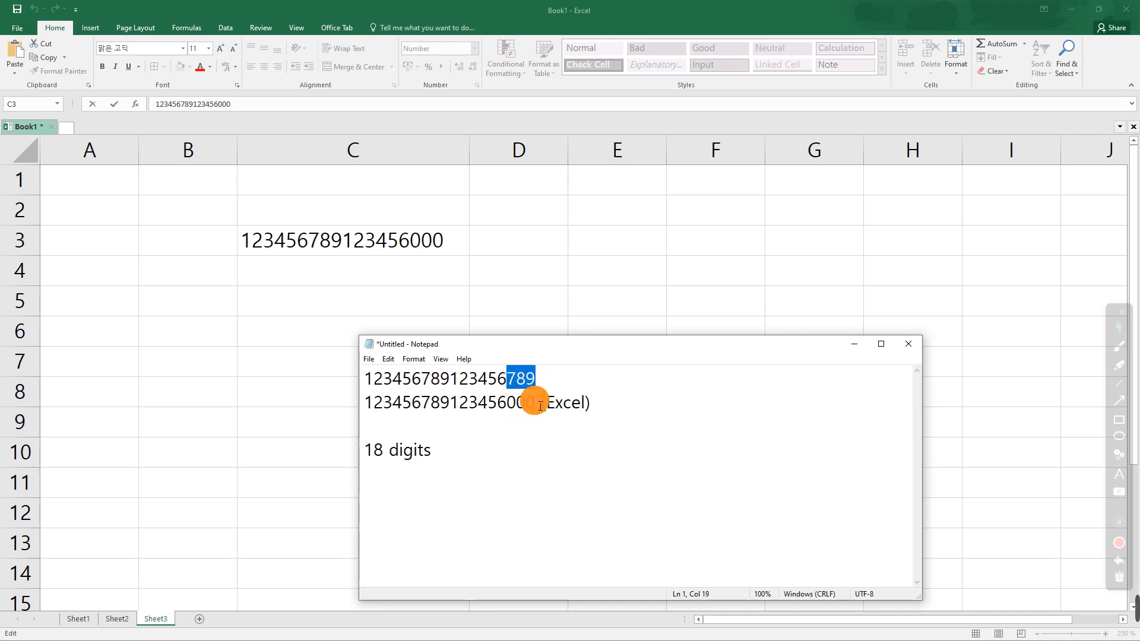
drag(535, 403, 513, 402)
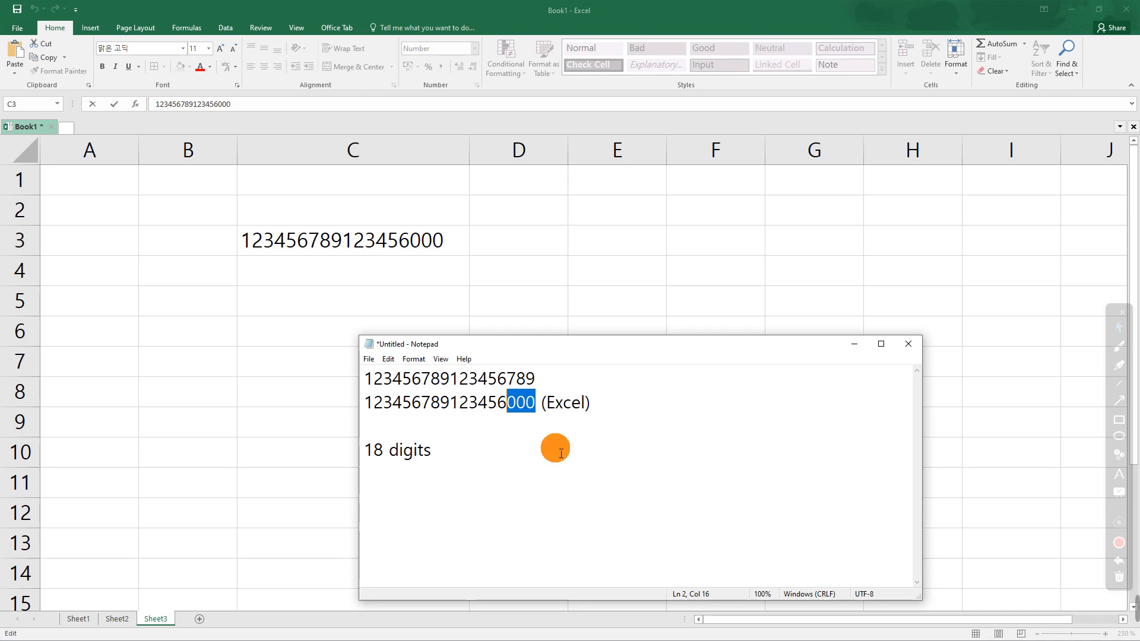
- Copy the original 18-digit number below the "18 digits" note and append 123456789 to it
click(578, 387)
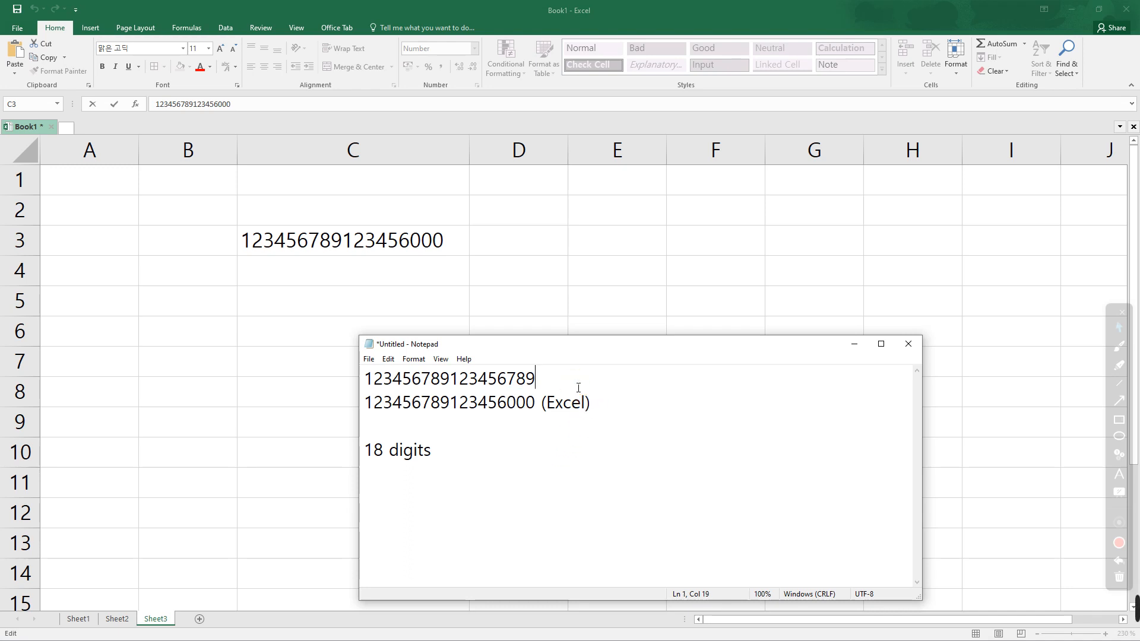
drag(535, 378, 361, 378)
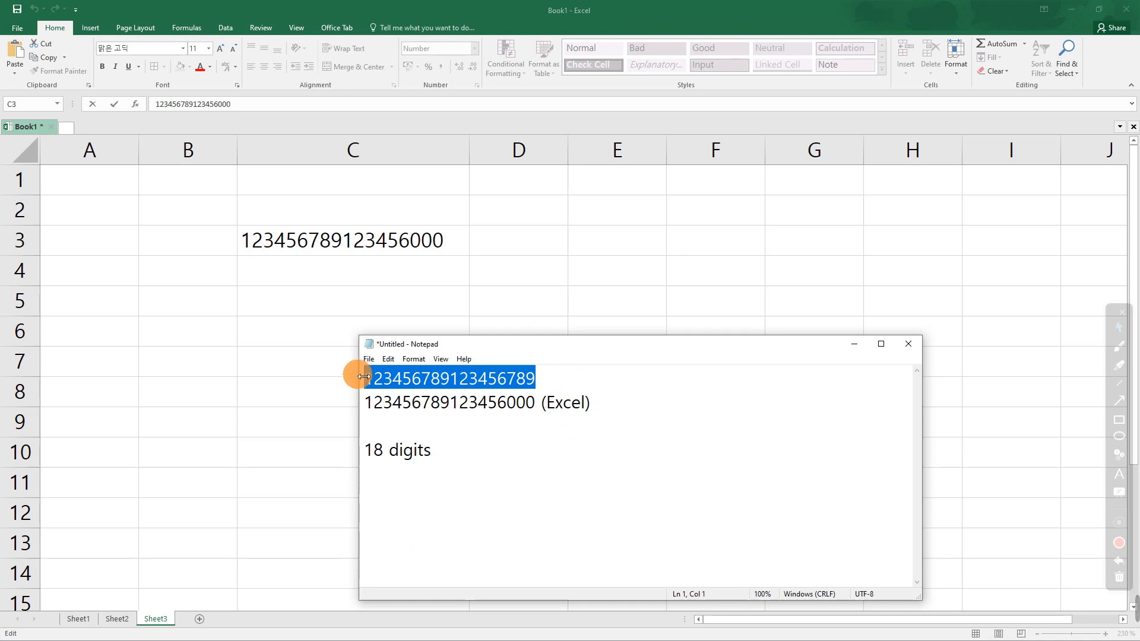
key(ctrl+c)
click(458, 458)
key(Return)
key(Return)
key(ctrl+v)
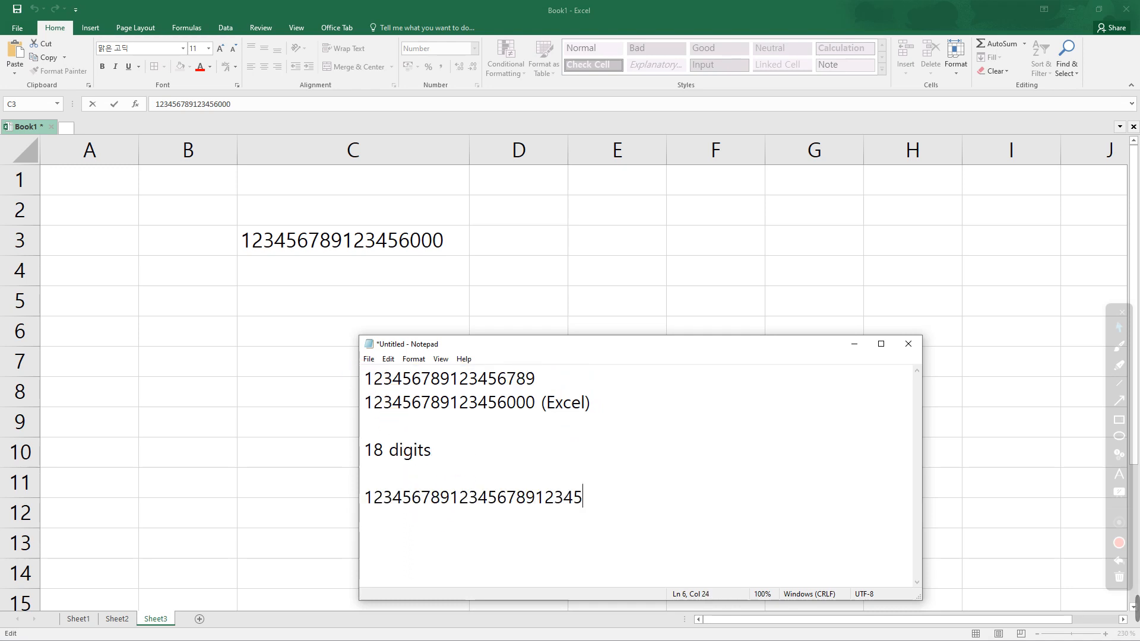
text(123456789)
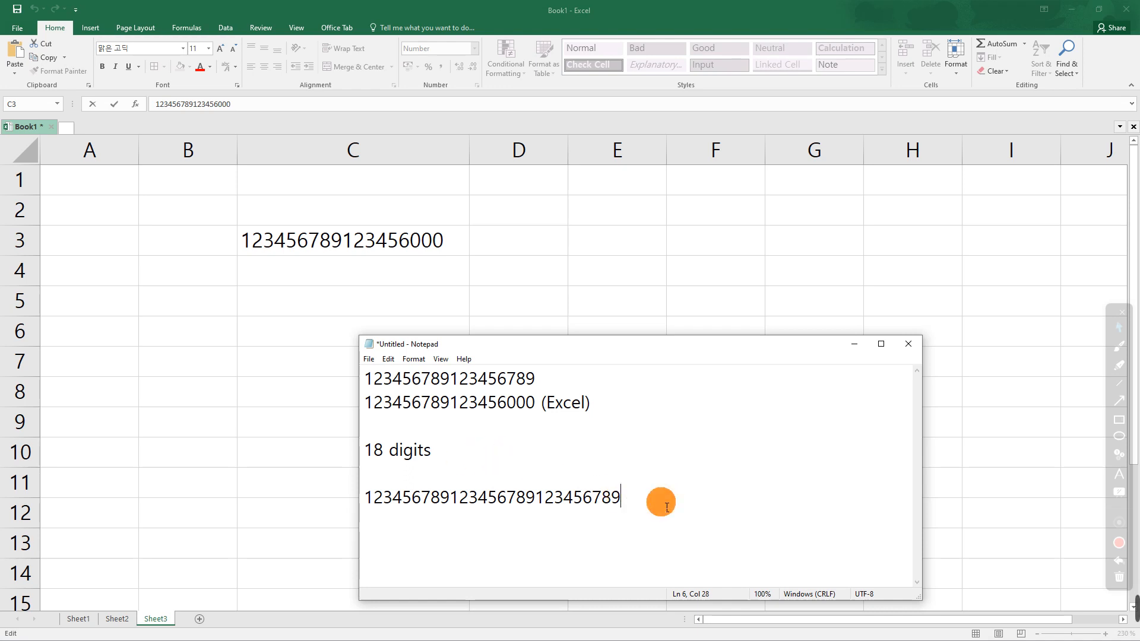
- Highlight the extended number and add the note "27 digits" below it
drag(659, 499, 362, 499)
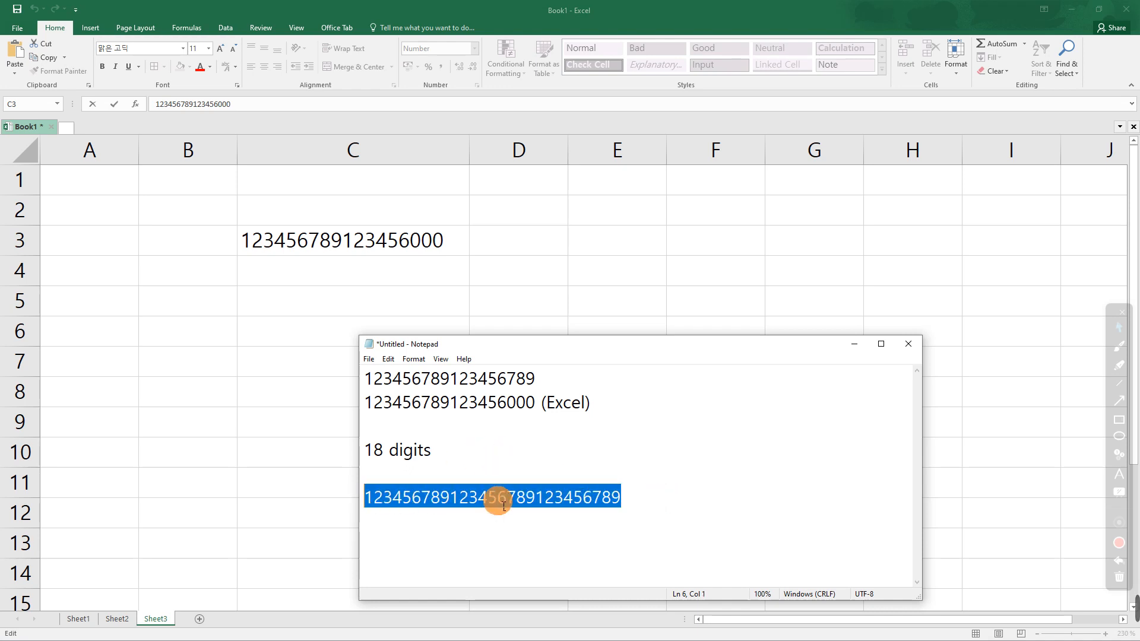
click(620, 502)
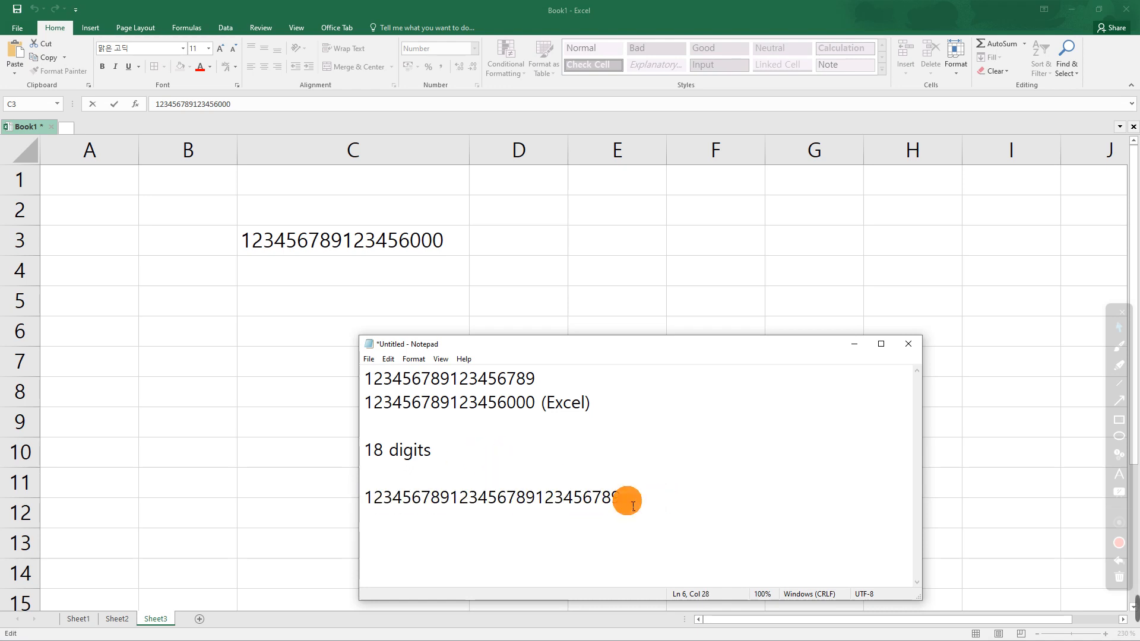
key(Return)
key(Return)
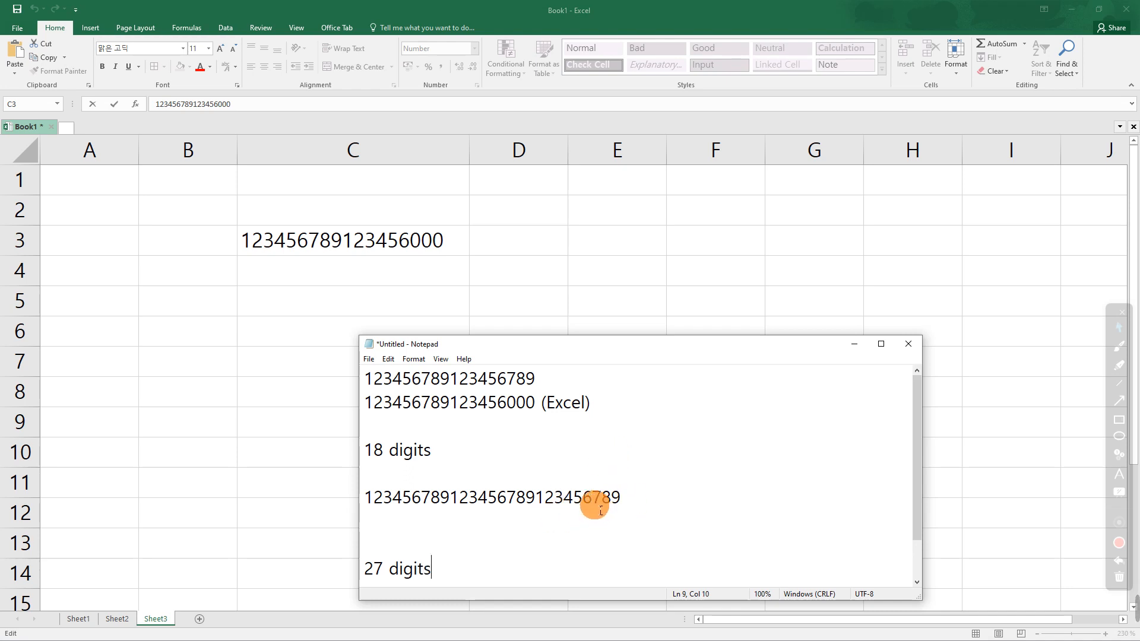
- Copy the 27-digit number from Notepad into cell C5 in Excel and widen column C
drag(625, 502, 358, 498)
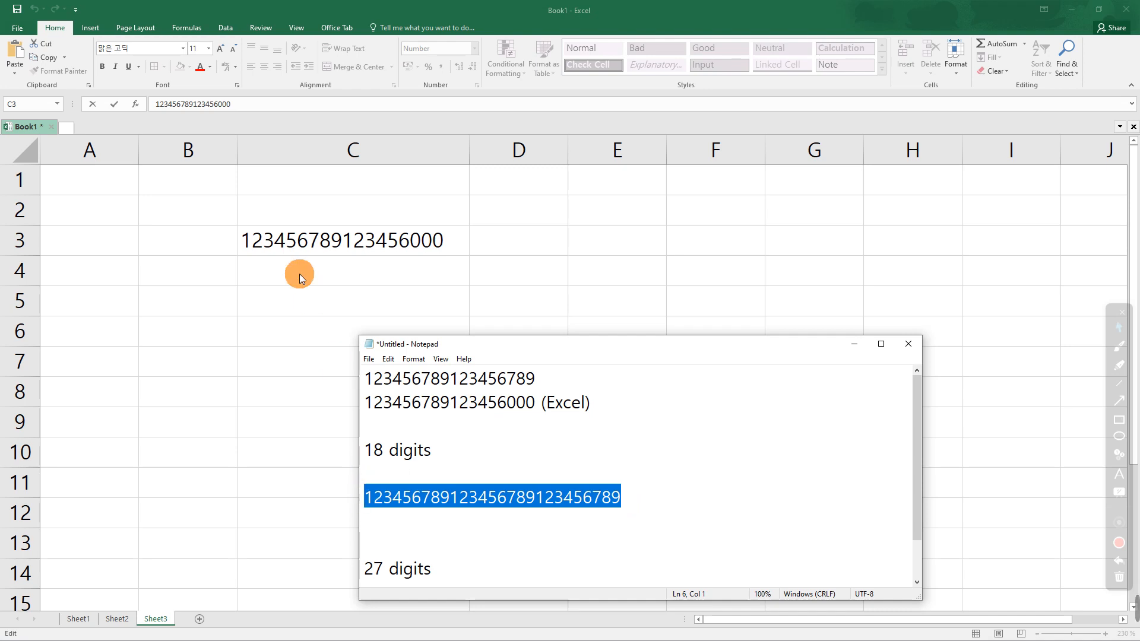
click(307, 302)
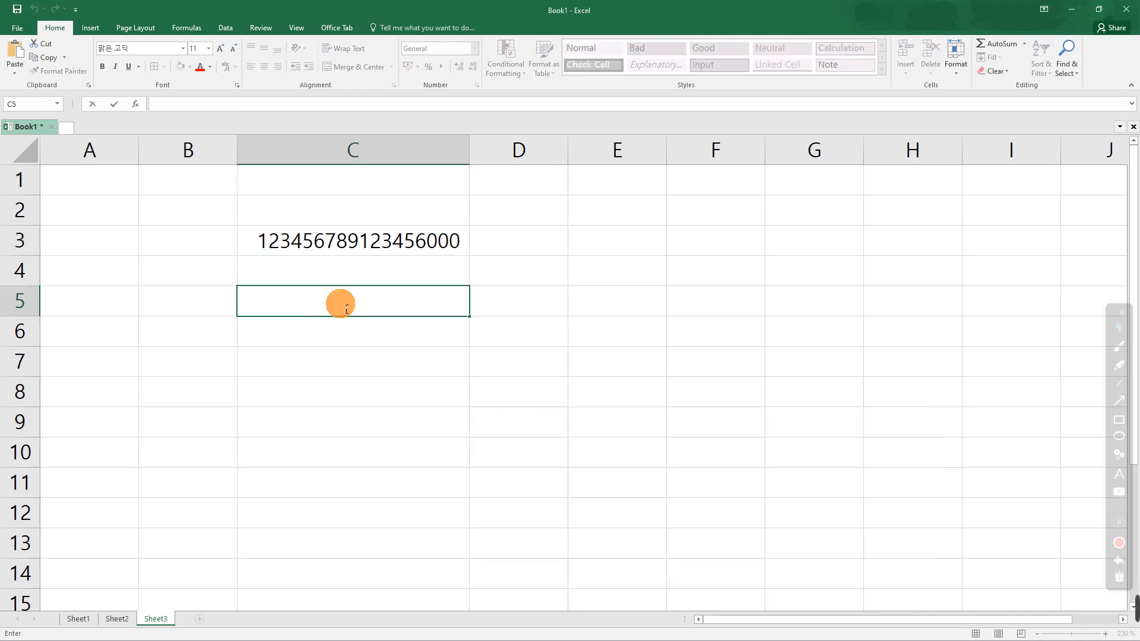
key(ctrl+v)
key(Return)
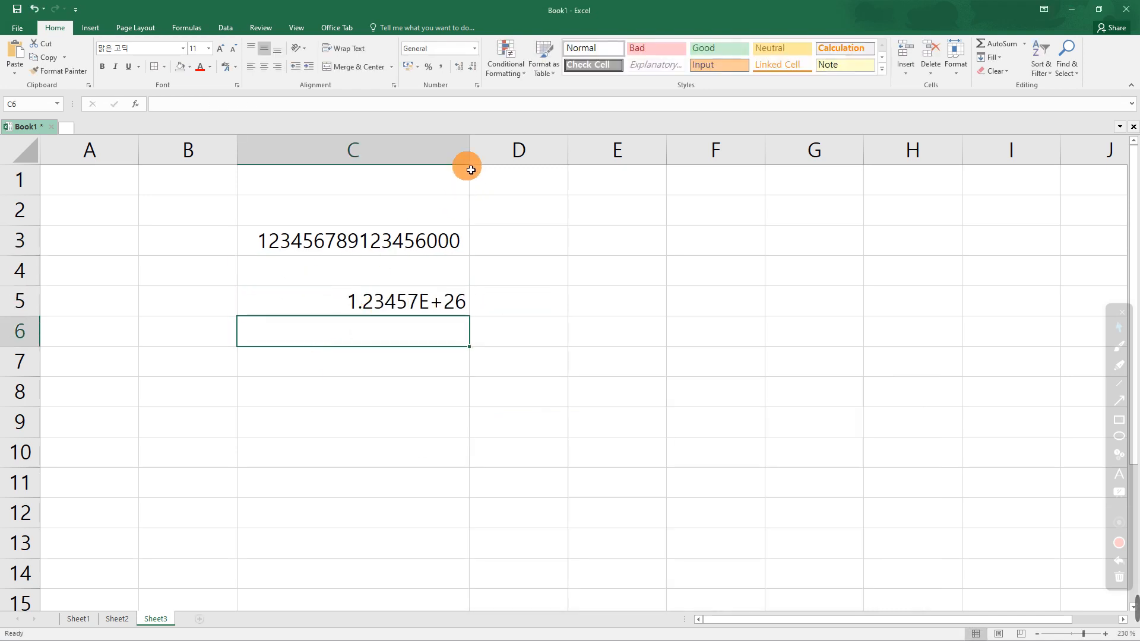
drag(471, 170, 629, 157)
click(573, 307)
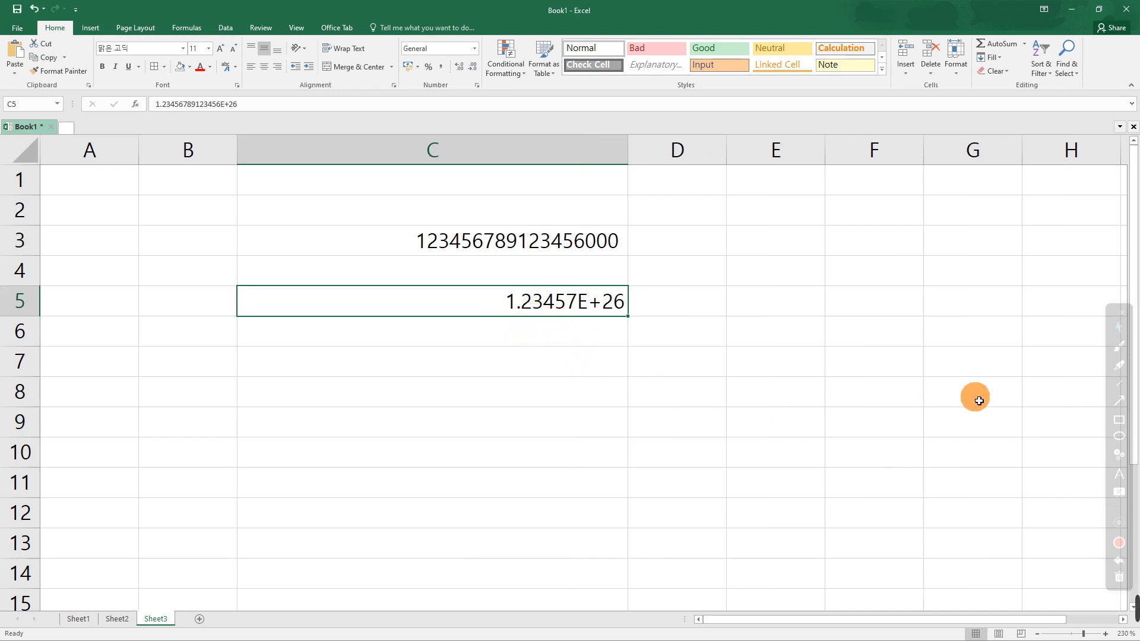
- Handwrite 1.23457·10^26 in red below cell C5 with the screen pen, and erase the annotation
click(1119, 348)
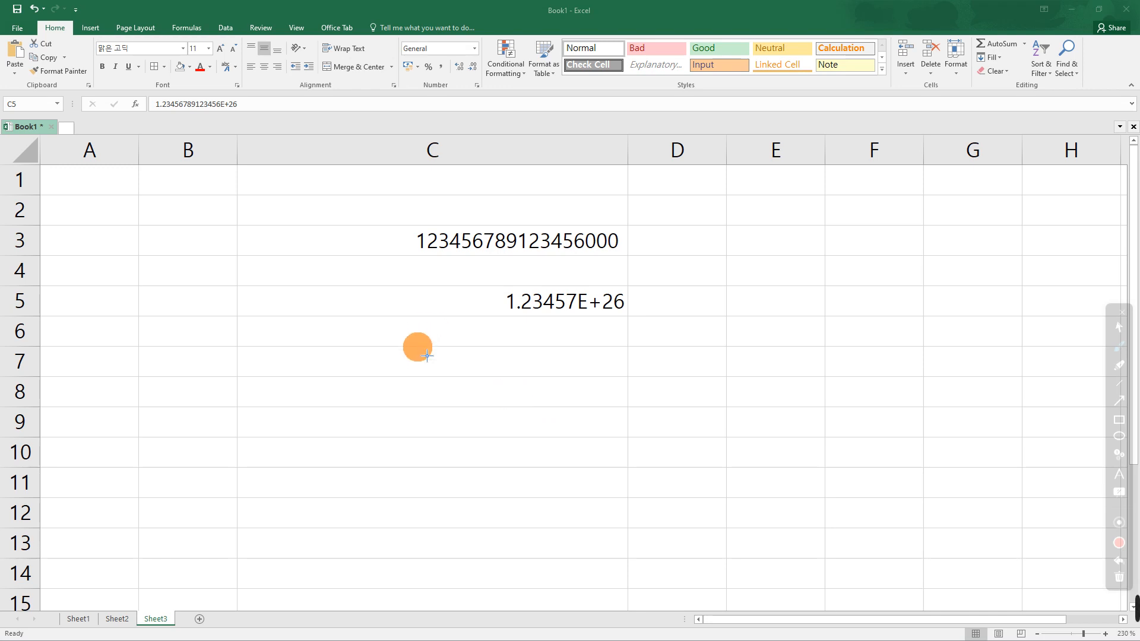
mouse_move(428, 387)
mouse_down()
mouse_move(449, 358)
mouse_move(455, 408)
mouse_up()
drag(493, 362, 527, 405)
mouse_move(552, 357)
mouse_down()
mouse_move(600, 394)
mouse_move(614, 362)
mouse_move(654, 390)
mouse_move(683, 365)
mouse_move(688, 403)
mouse_up()
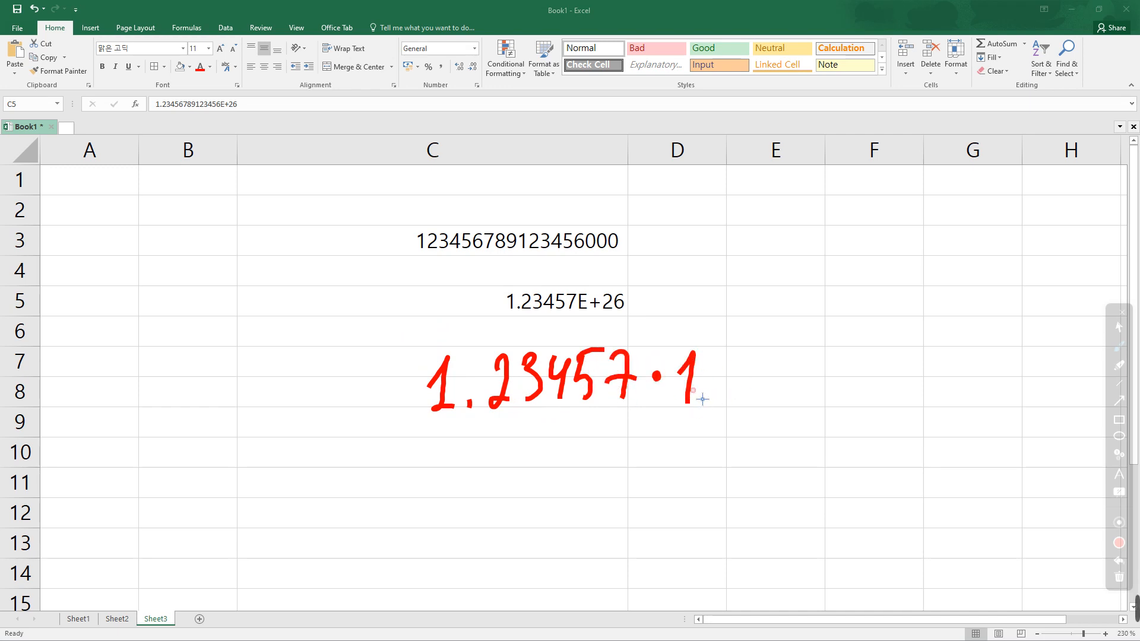
drag(710, 359, 724, 383)
drag(726, 324, 746, 341)
drag(759, 313, 750, 338)
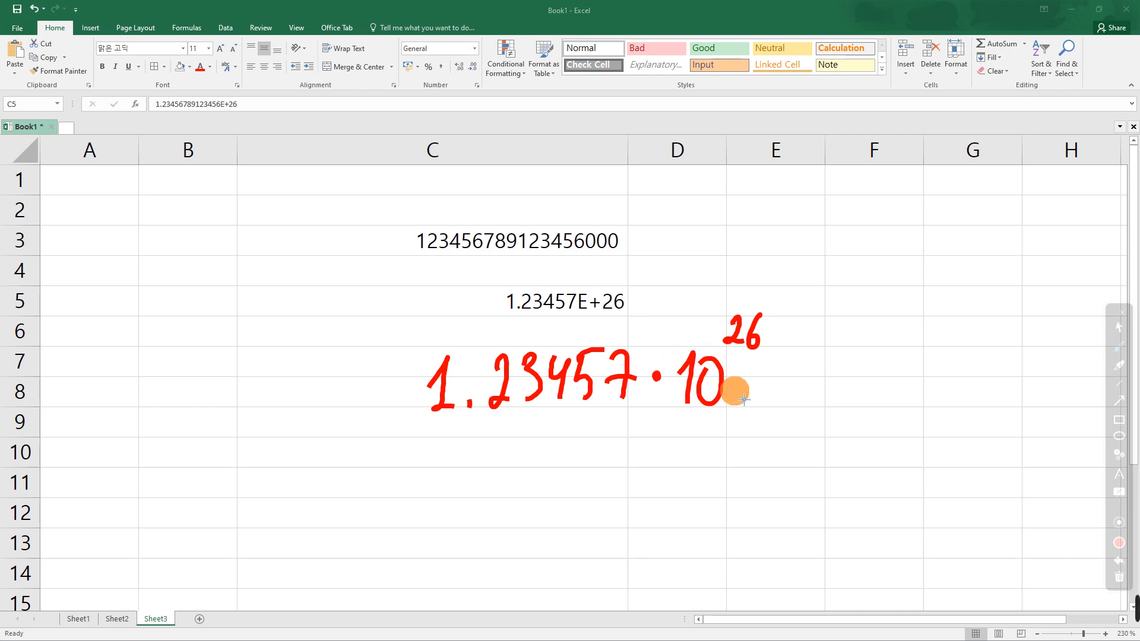
click(1120, 579)
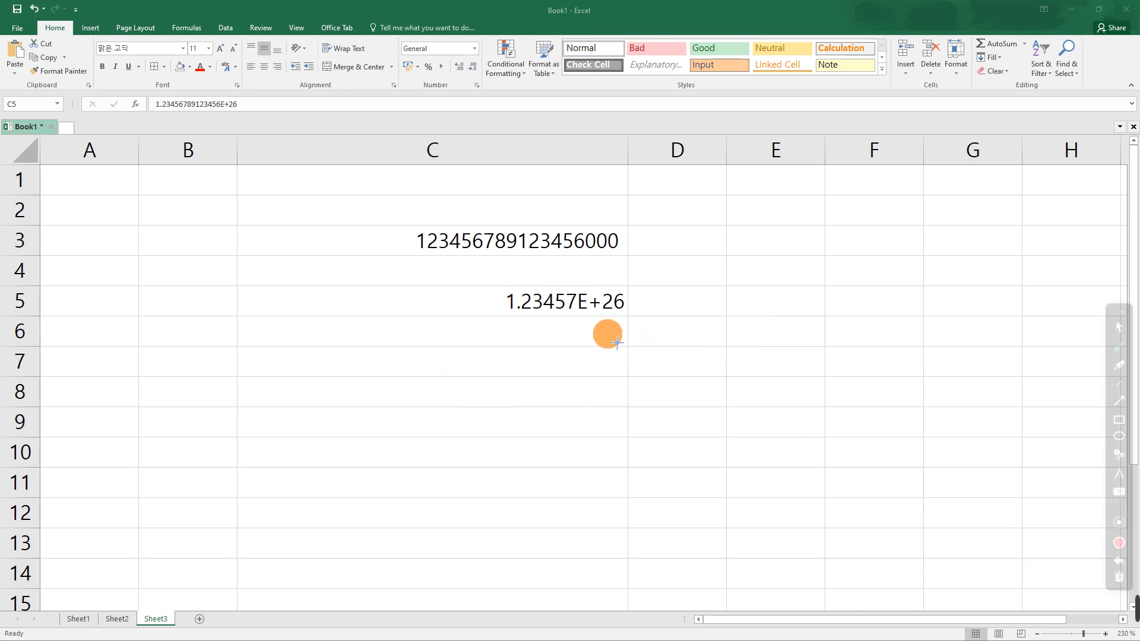
- Apply the Number format with 0 decimal places to cell C5 and spotlight its value in the formula bar
click(560, 306)
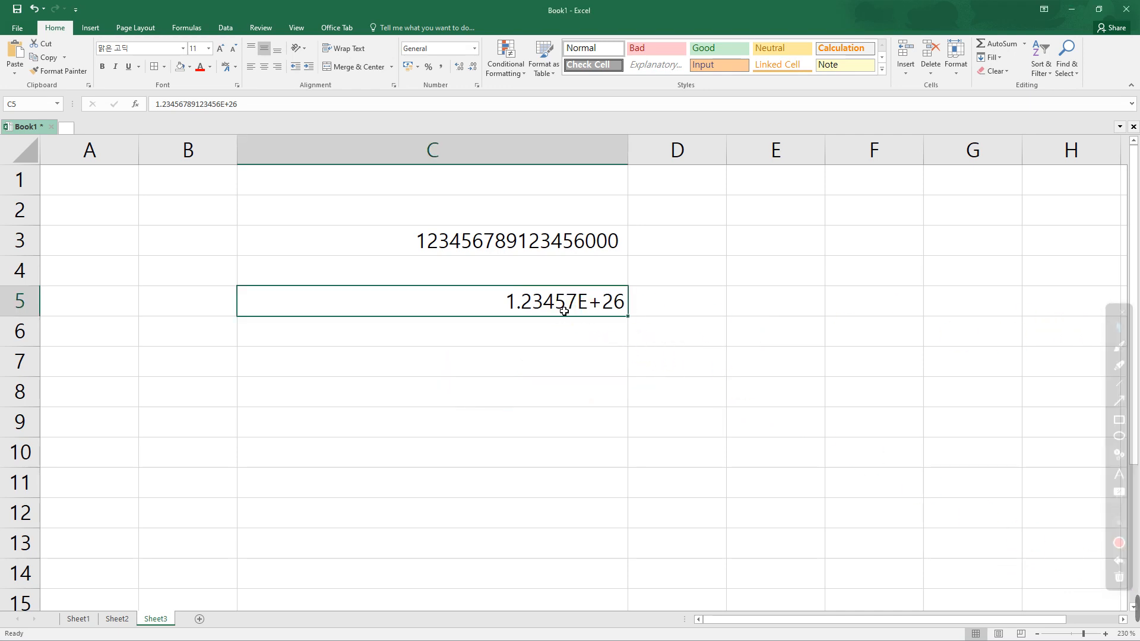
right_click(561, 307)
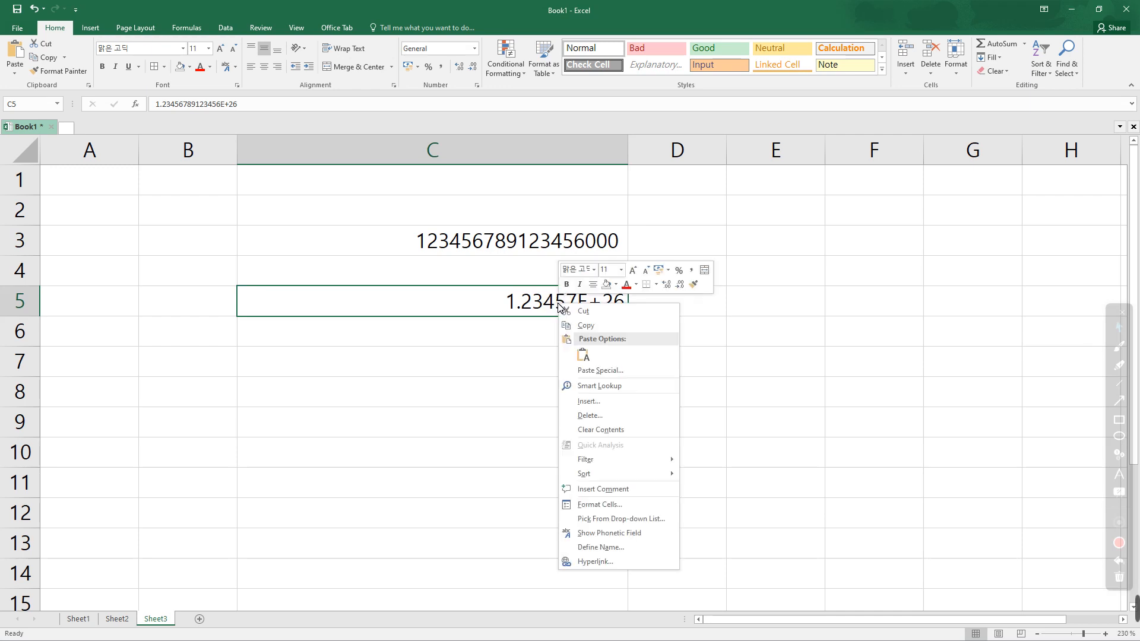
click(621, 505)
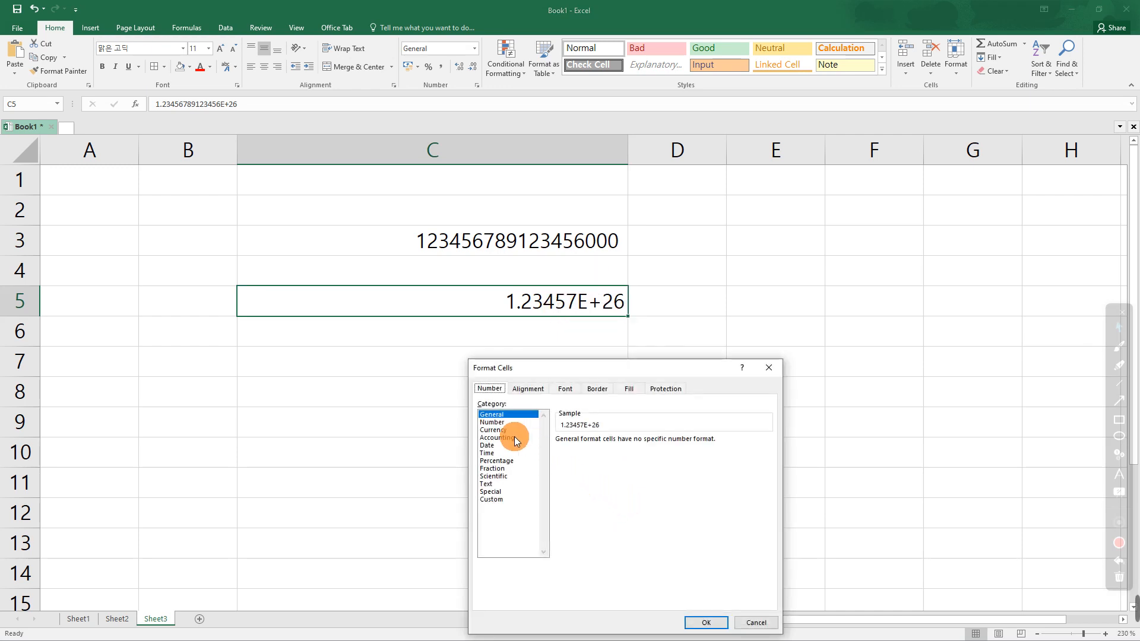
click(496, 421)
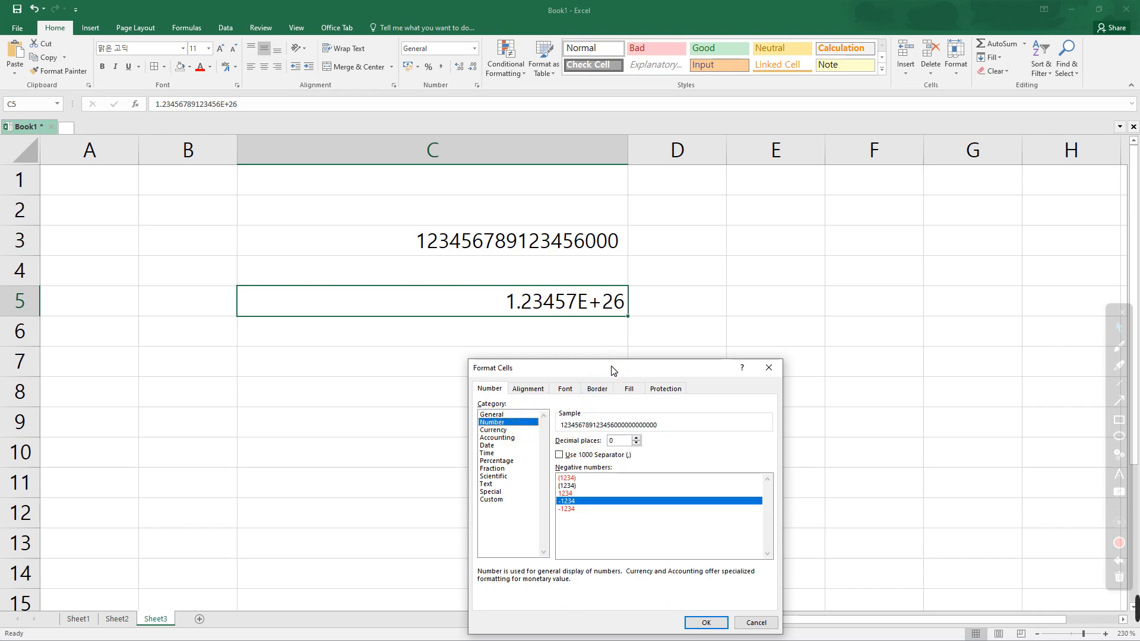
drag(614, 370, 626, 349)
click(629, 381)
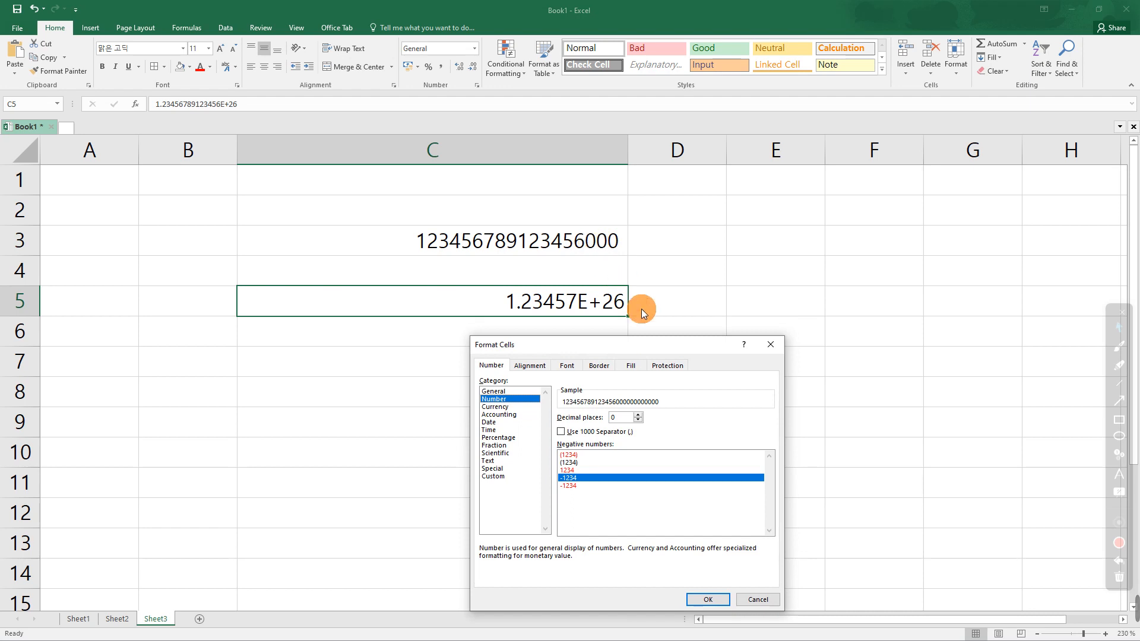
click(711, 601)
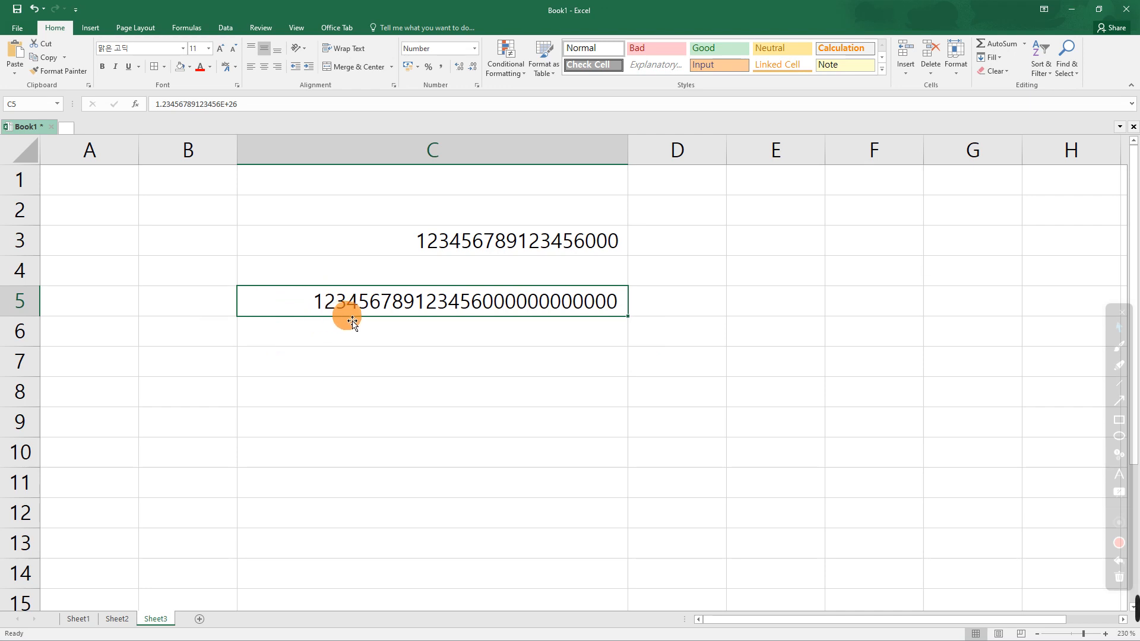
key(F4)
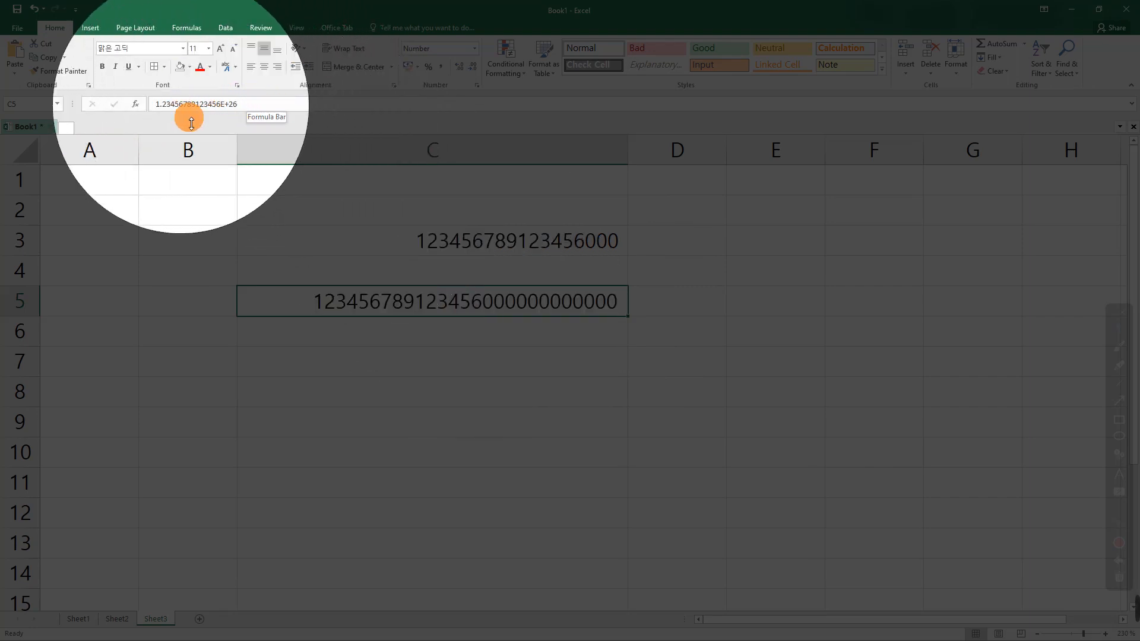
- Highlight the last digits before the exponent in cell C5's formula bar value, and select cell C3 for comparison
click(223, 108)
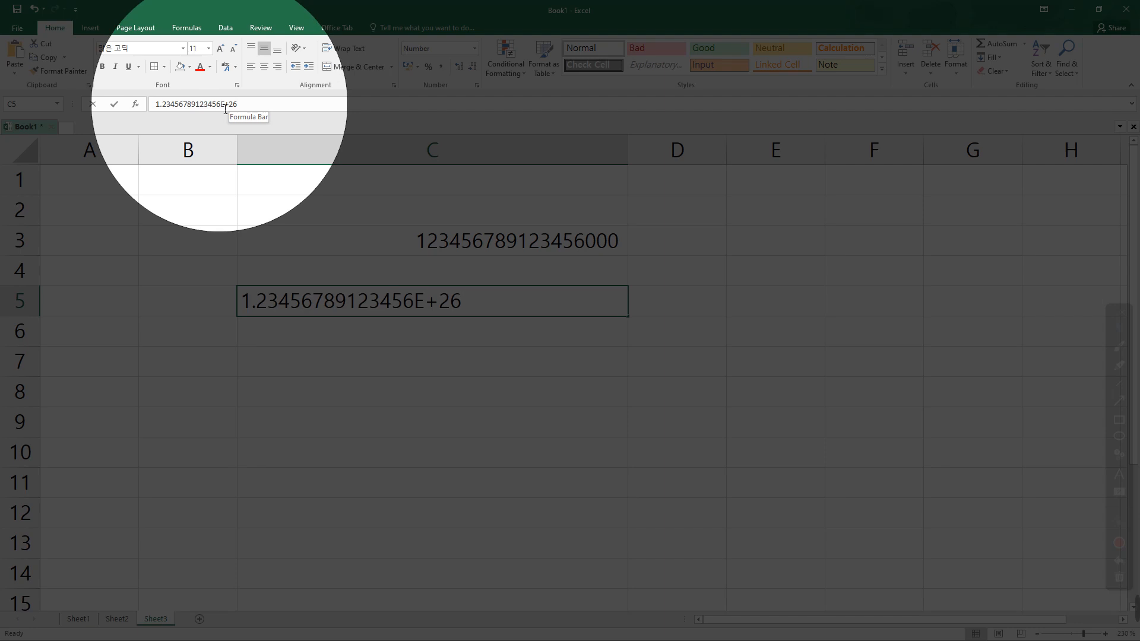
drag(221, 109, 196, 109)
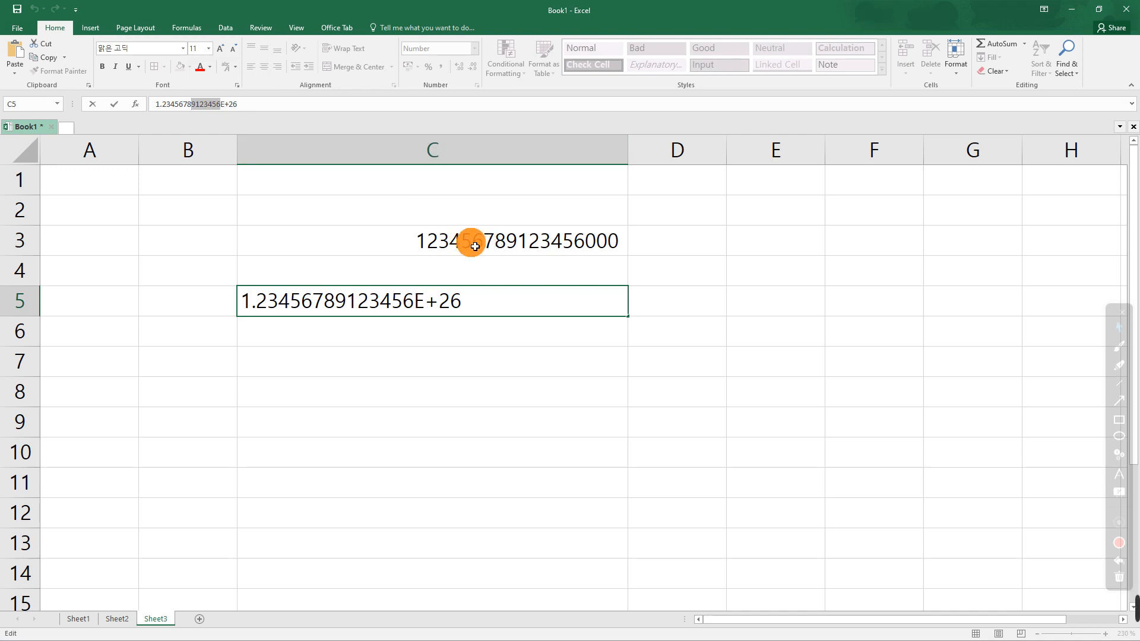
click(609, 247)
- Copy the value of cell C5 and paste it into Notepad on a new line directly below the 27-digit number
click(574, 307)
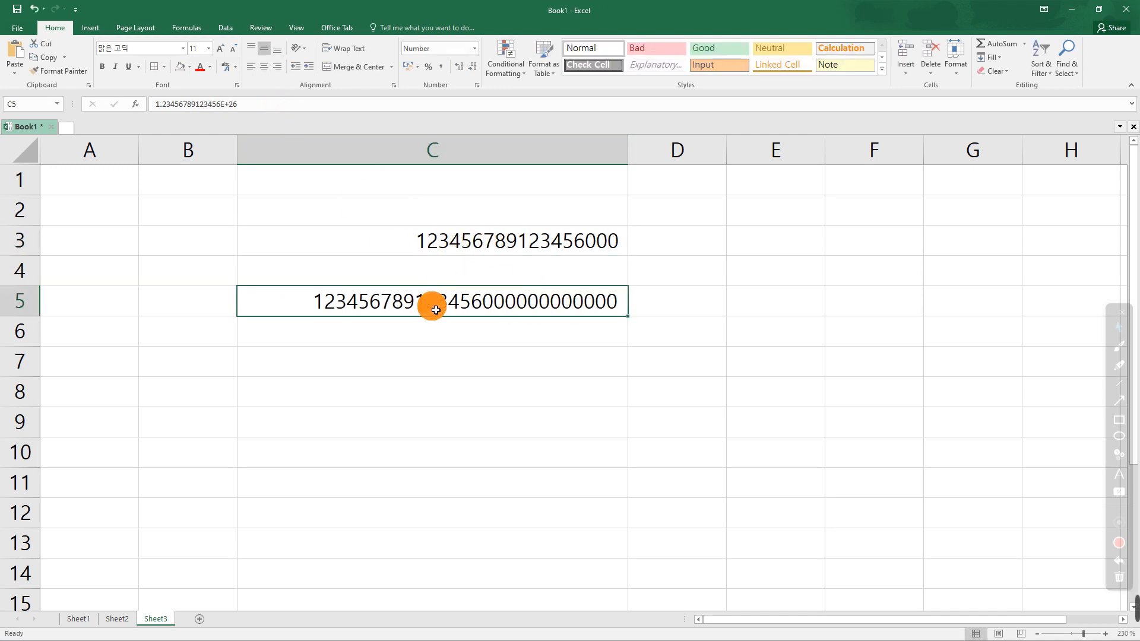
key(ctrl+c)
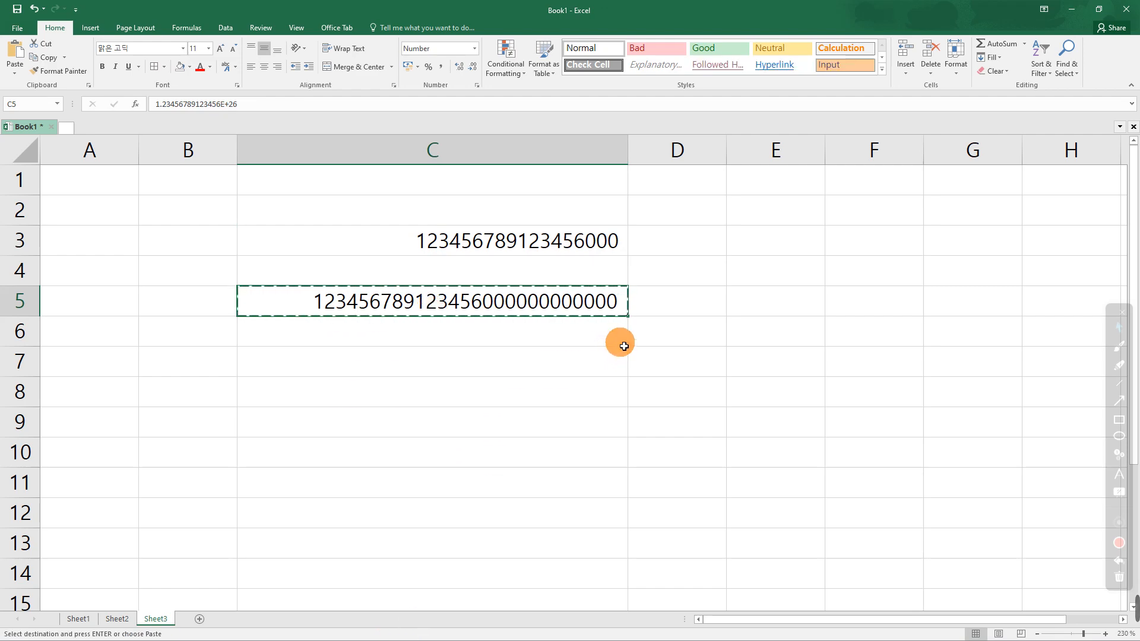
key(alt+Tab)
click(763, 237)
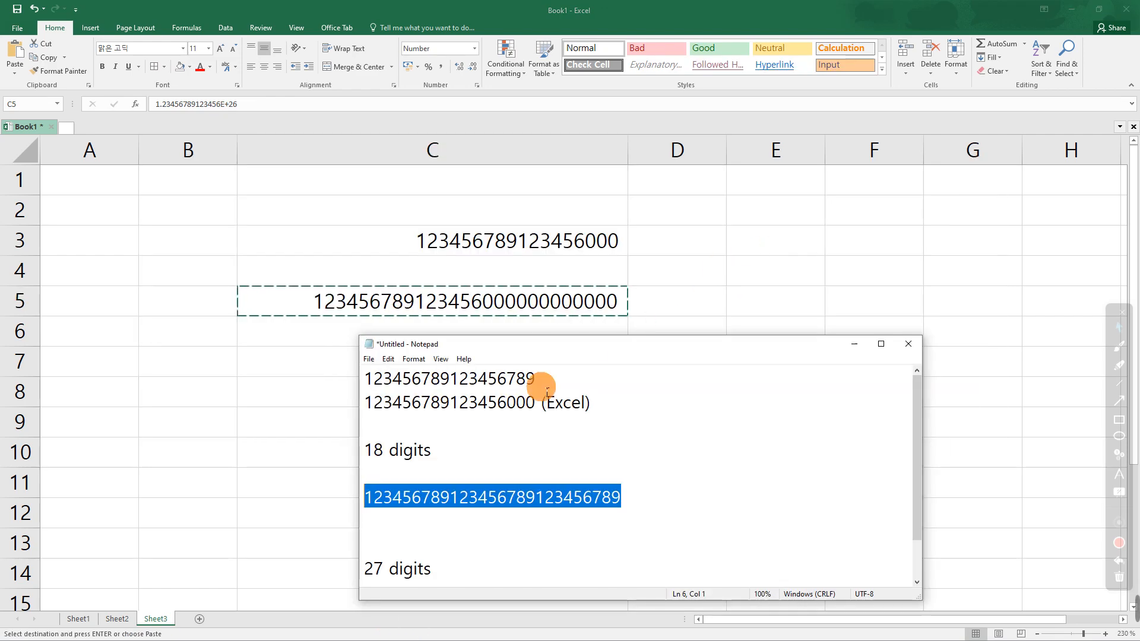
click(631, 493)
key(Return)
key(ctrl+v)
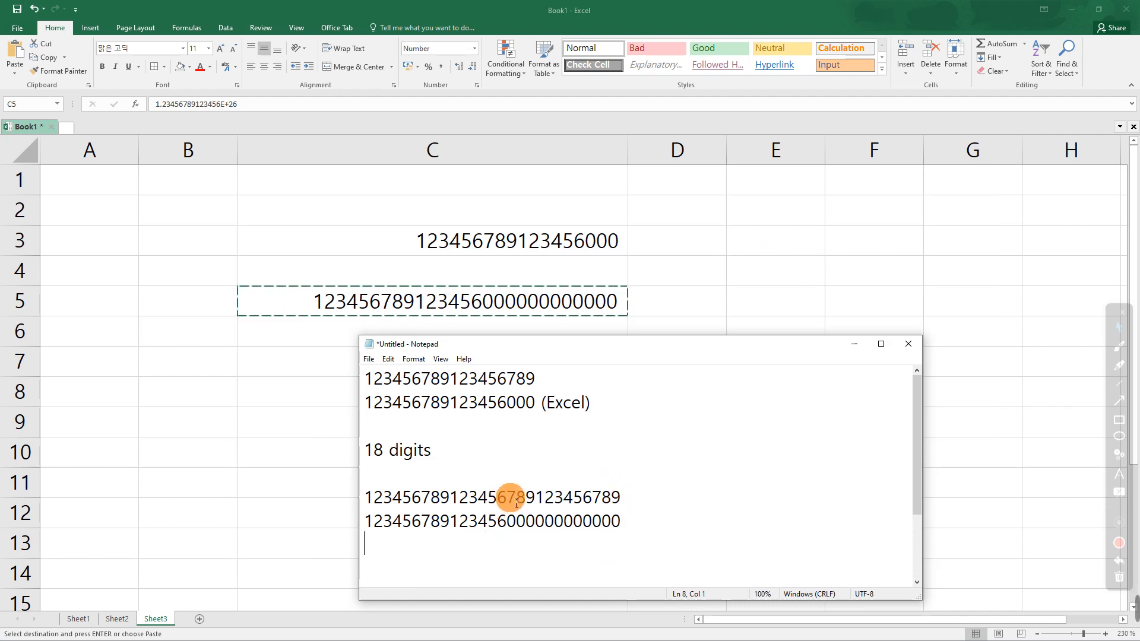
drag(507, 502, 627, 502)
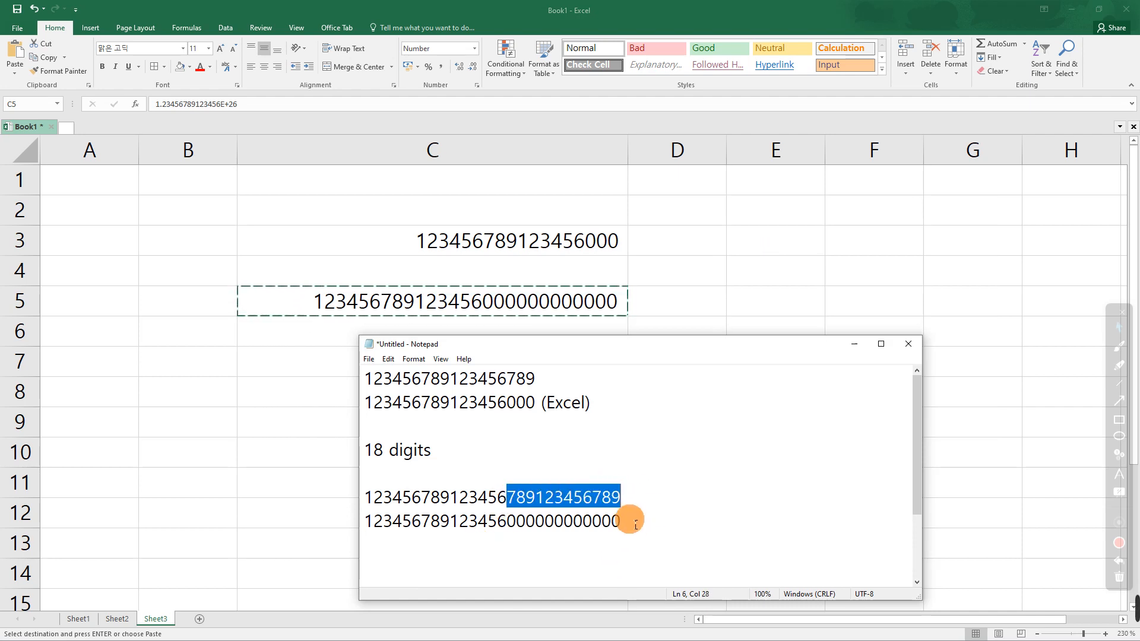
scroll(633, 521, down, 1)
click(396, 490)
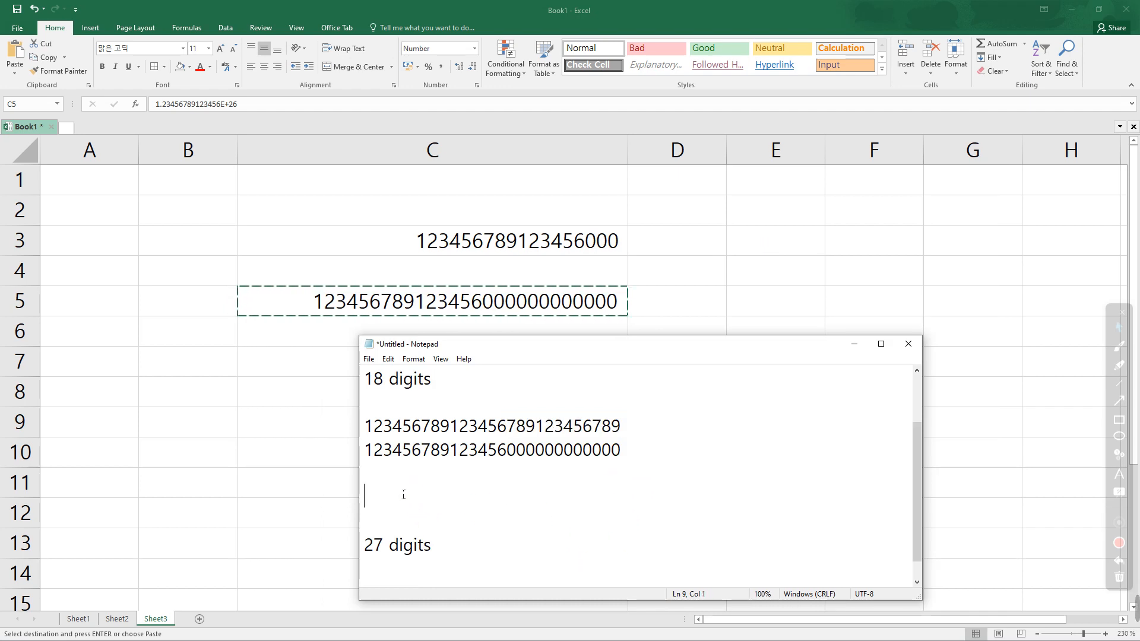
key(Delete)
key(Delete)
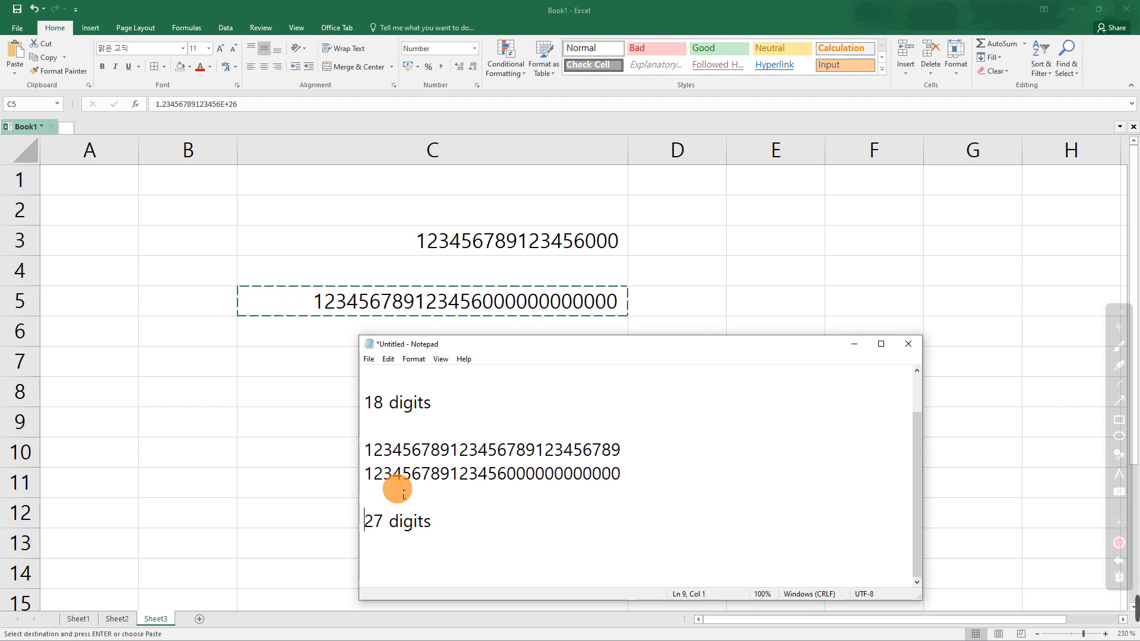
- Minimize Excel, place Notepad over the upper part of the slide, and highlight the first 15 digits of the zero-filled number
click(1072, 9)
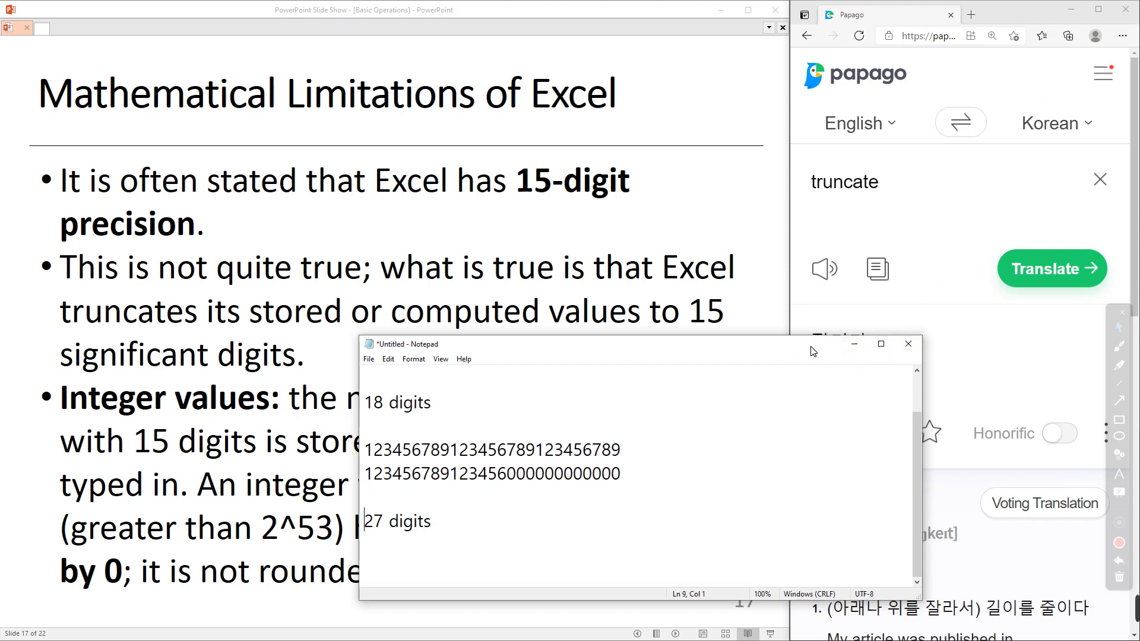
drag(814, 350, 649, 456)
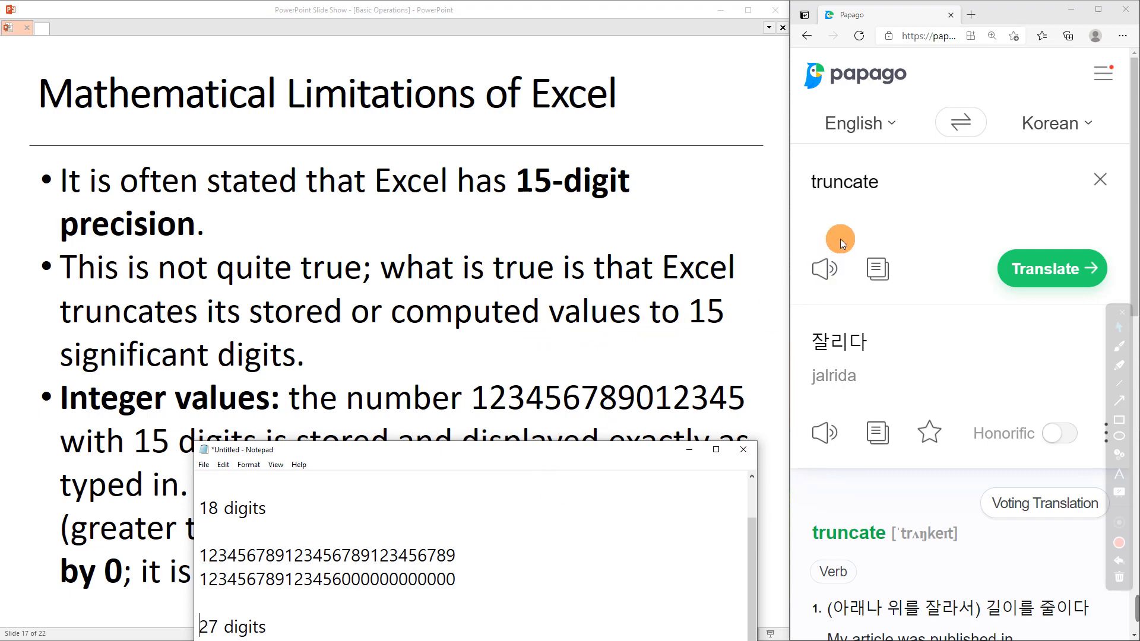
drag(614, 449, 725, 257)
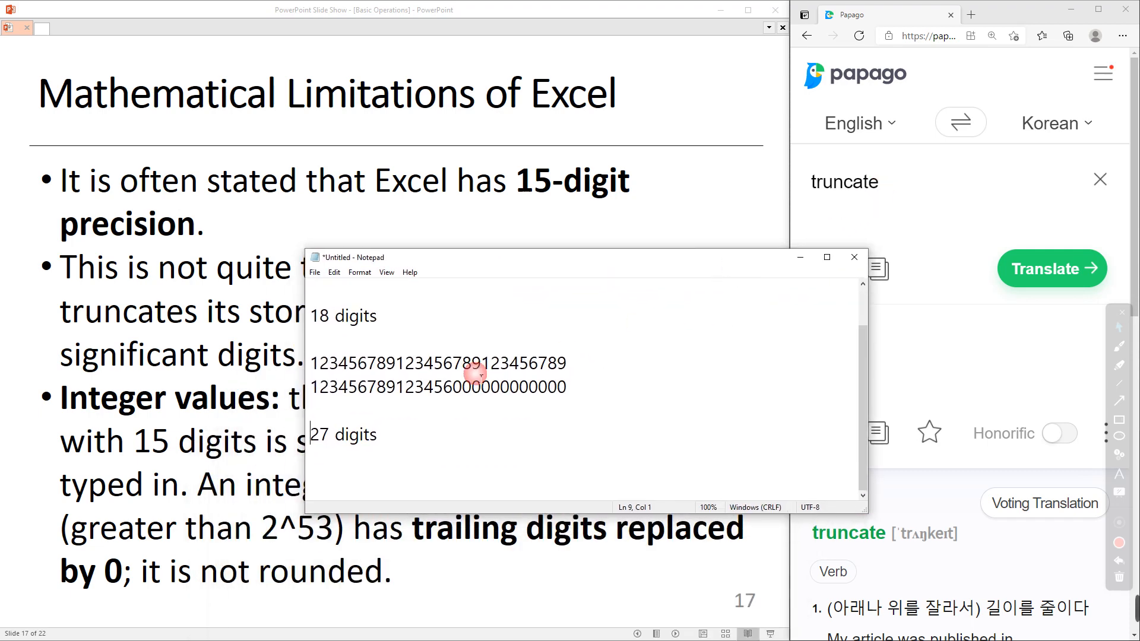
drag(453, 386, 311, 392)
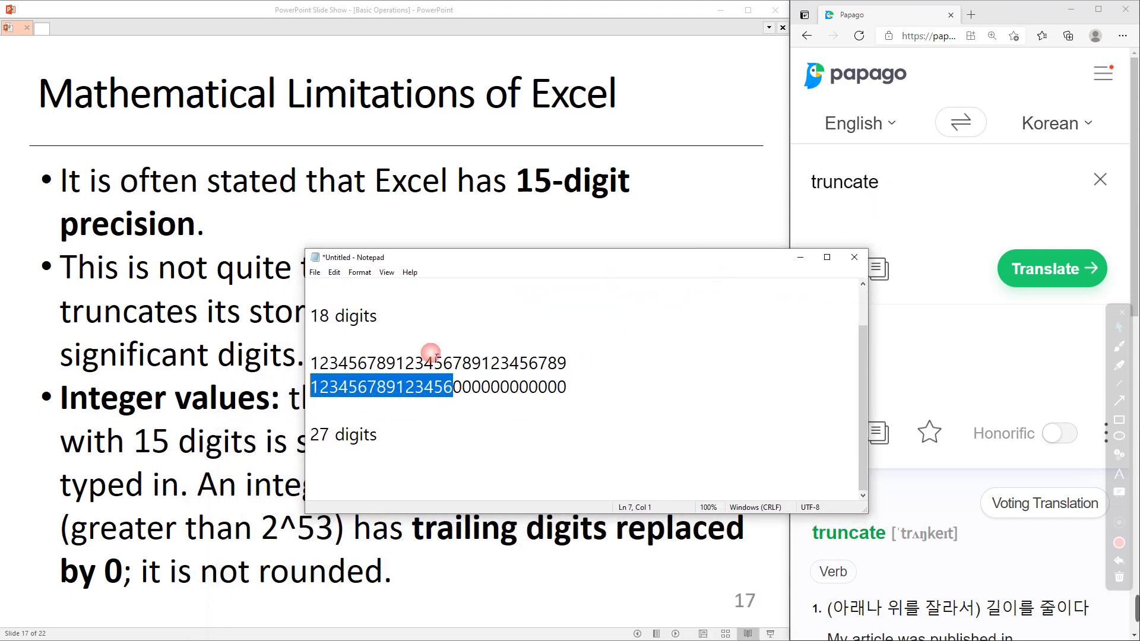
drag(556, 265, 556, 80)
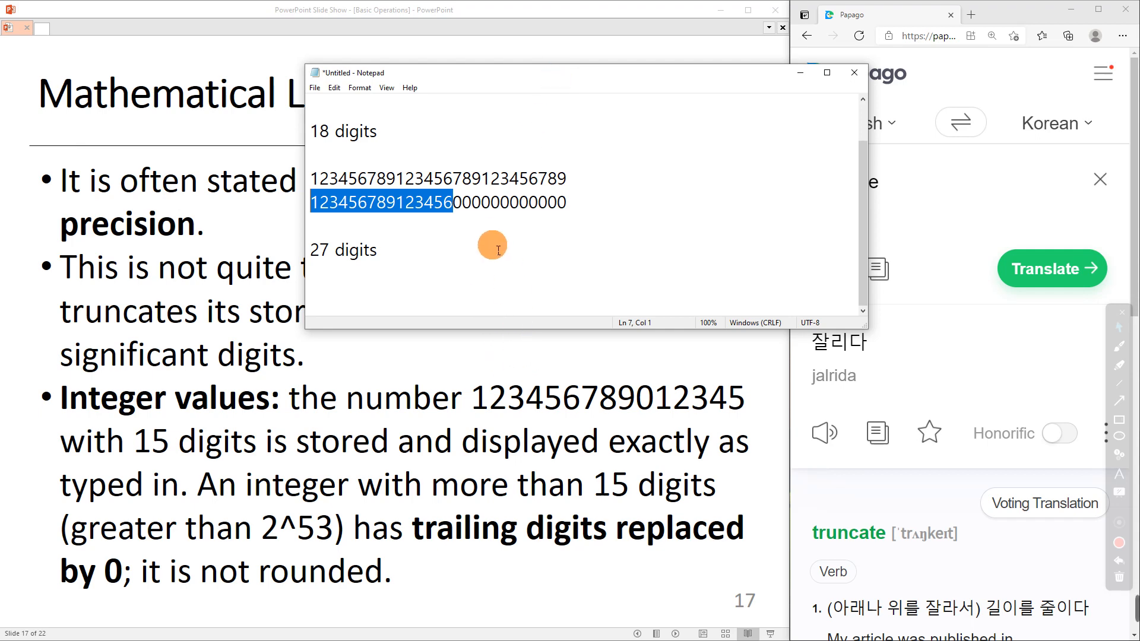
- Highlight the trailing zeros of the second 27-digit number, and select both long numbers to compare them
click(462, 209)
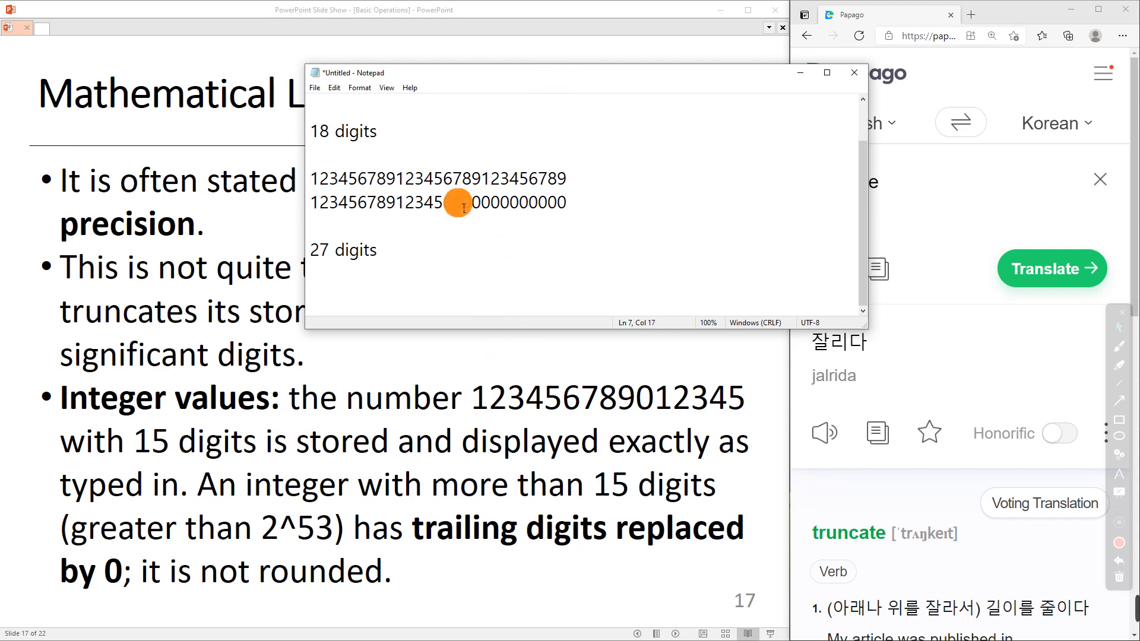
drag(461, 207, 588, 204)
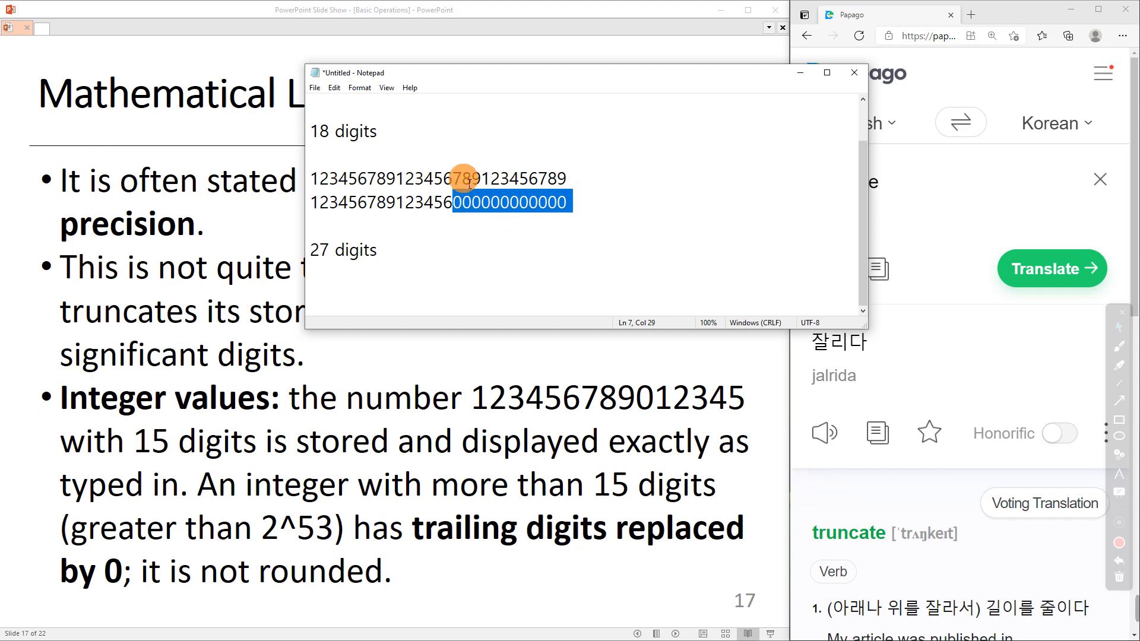
drag(453, 179, 456, 207)
click(469, 207)
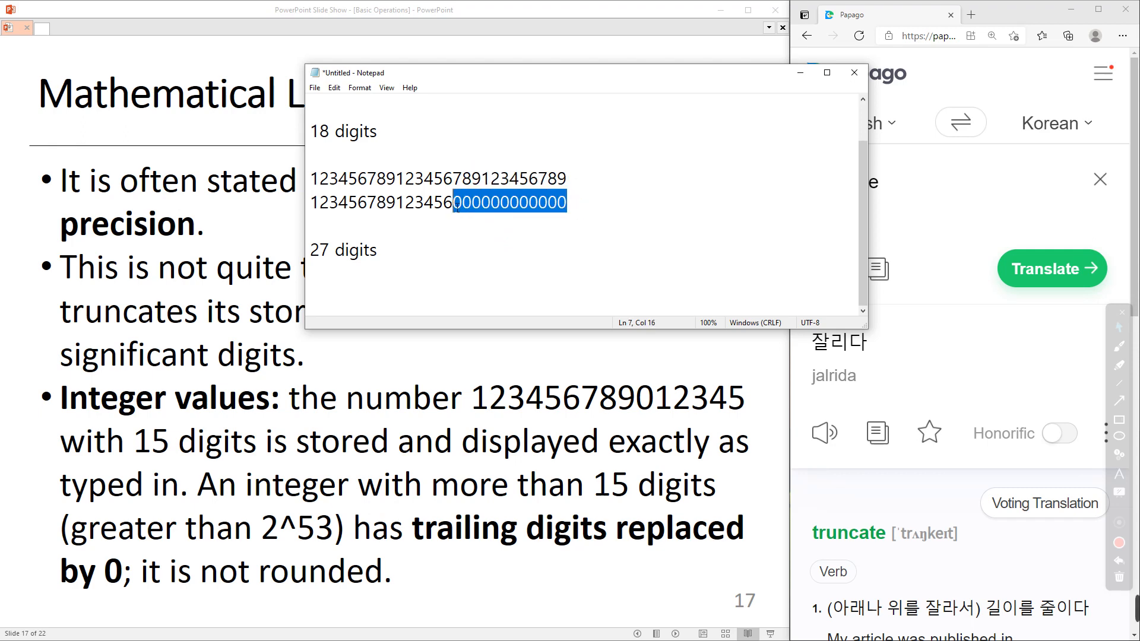
click(620, 209)
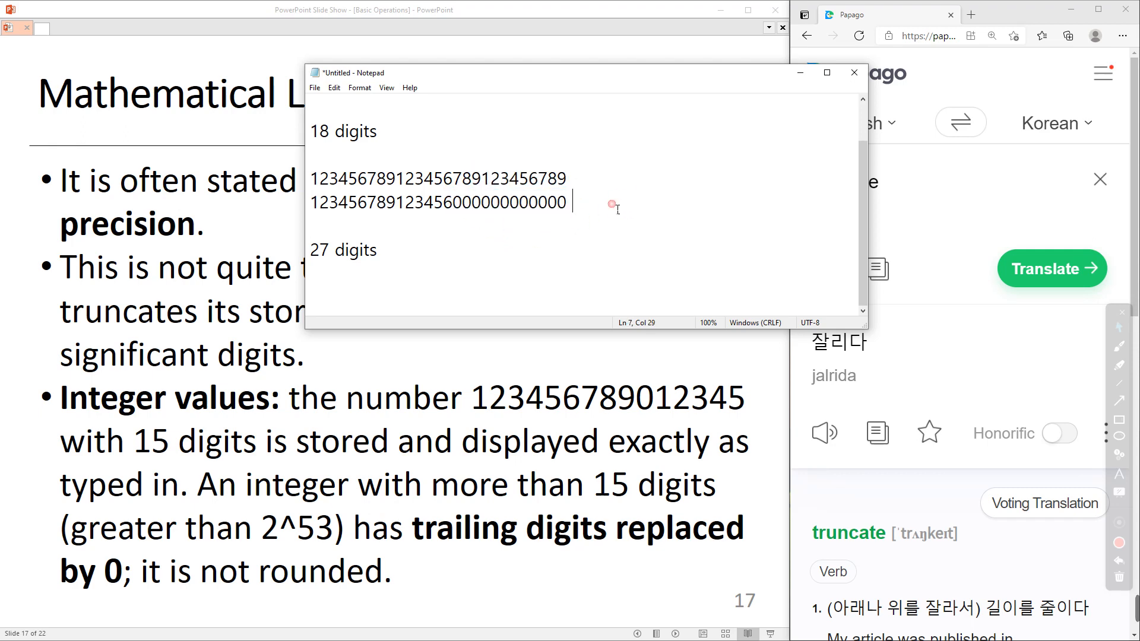
drag(574, 211, 309, 192)
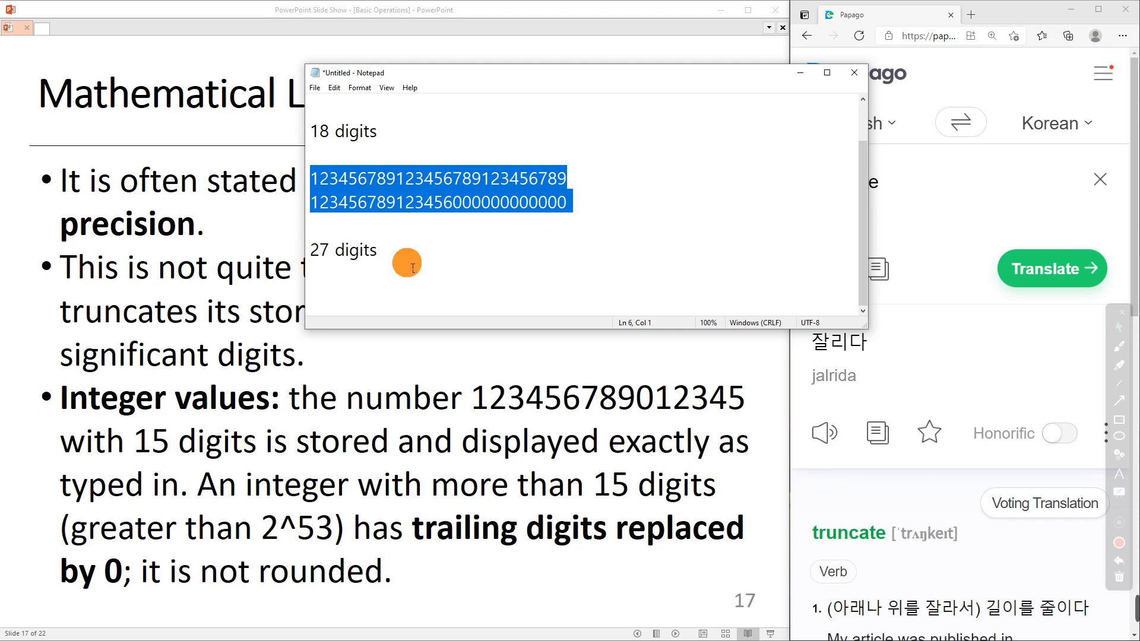
- Clear the selection, minimize Notepad, and return to the "Mathematical Limitations of Excel" slide in PowerPoint
click(445, 218)
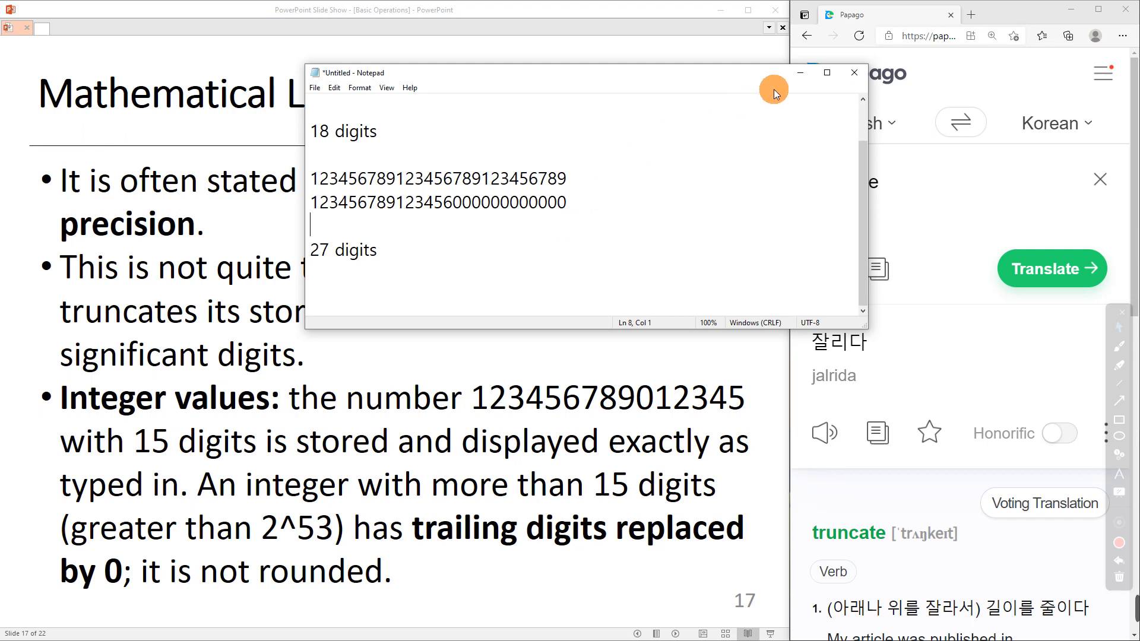
click(807, 74)
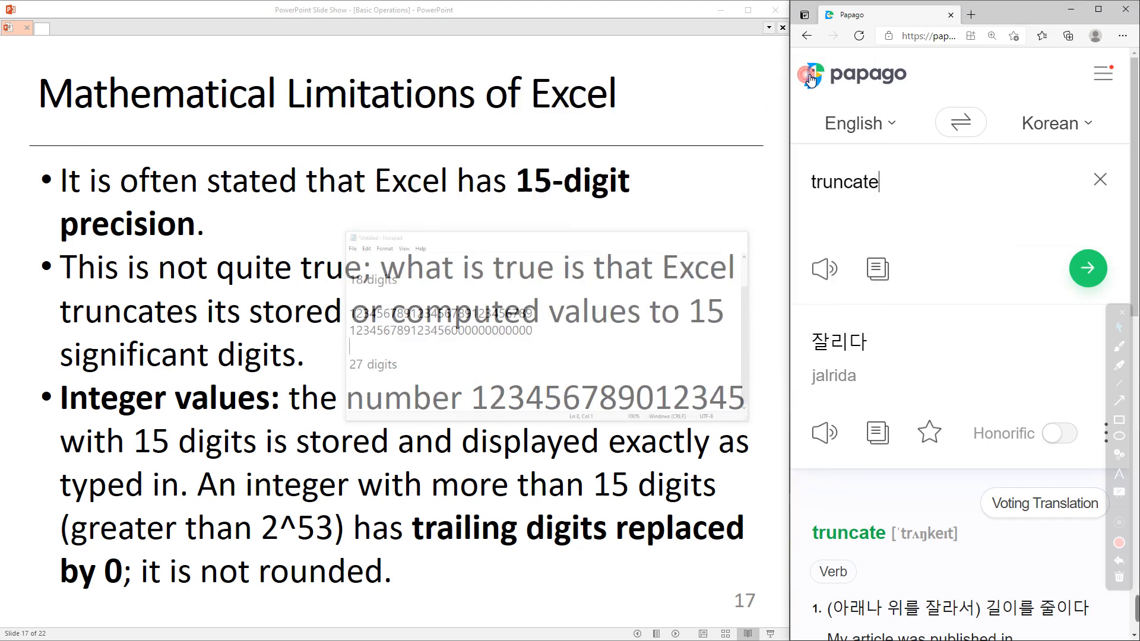
click(760, 338)
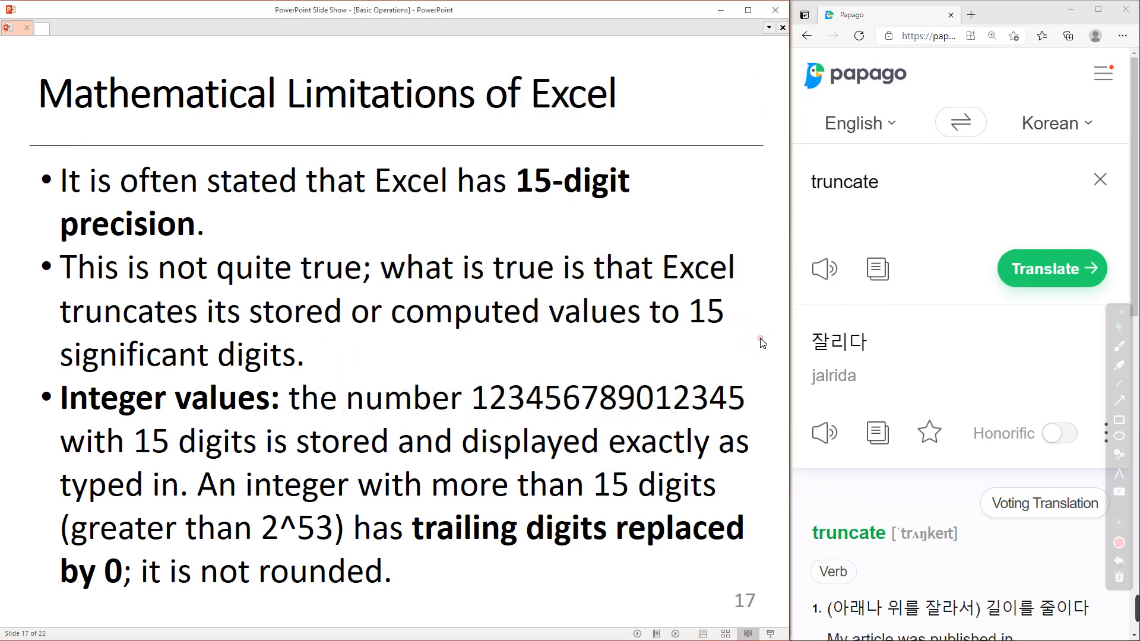